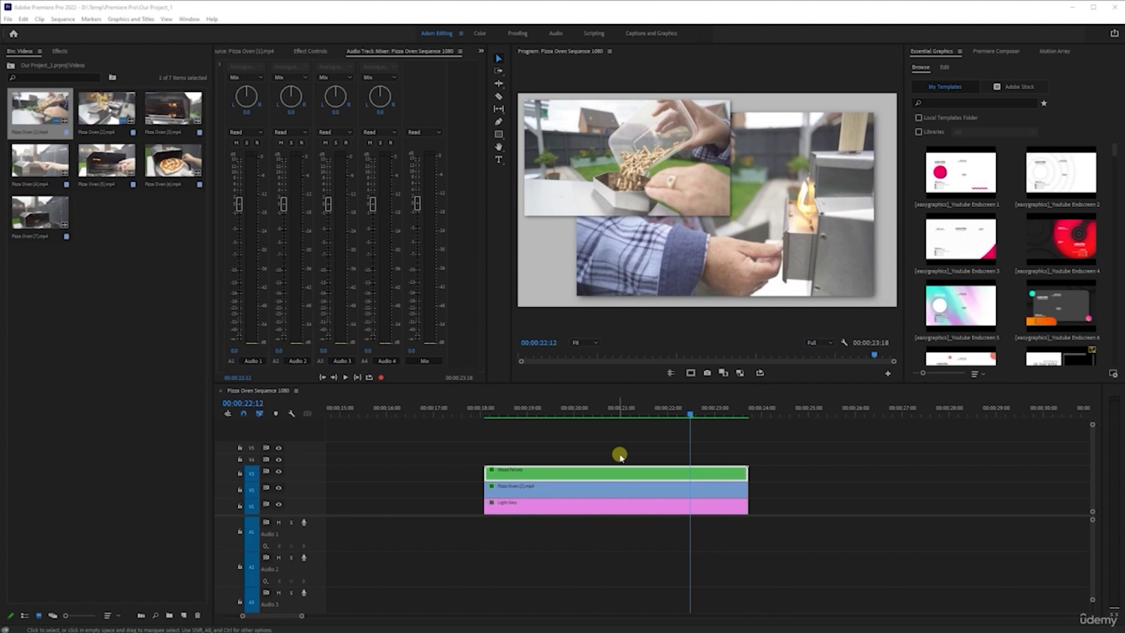
- Play the sequence across the Dip to White transition between the first two clips and park the playhead on the cut
{"action": "scroll", "coordinate": [529, 450], "scroll_direction": "down", "scroll_amount": 2}
{"action": "scroll", "coordinate": [530, 449], "scroll_direction": "down", "scroll_amount": 3}
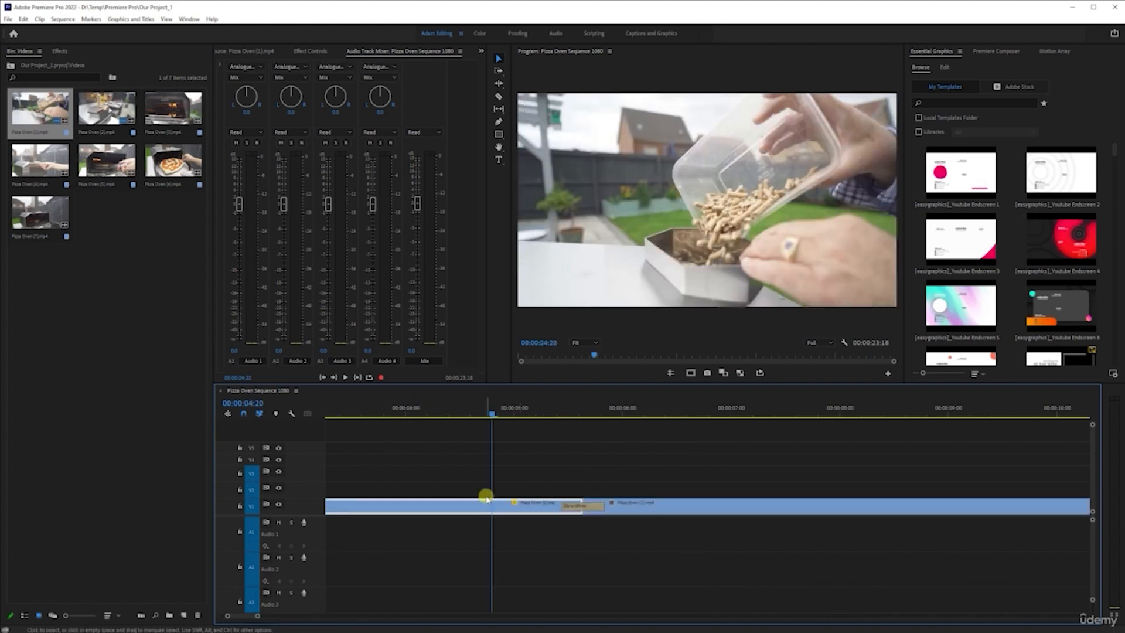
{"action": "key", "text": "equal"}
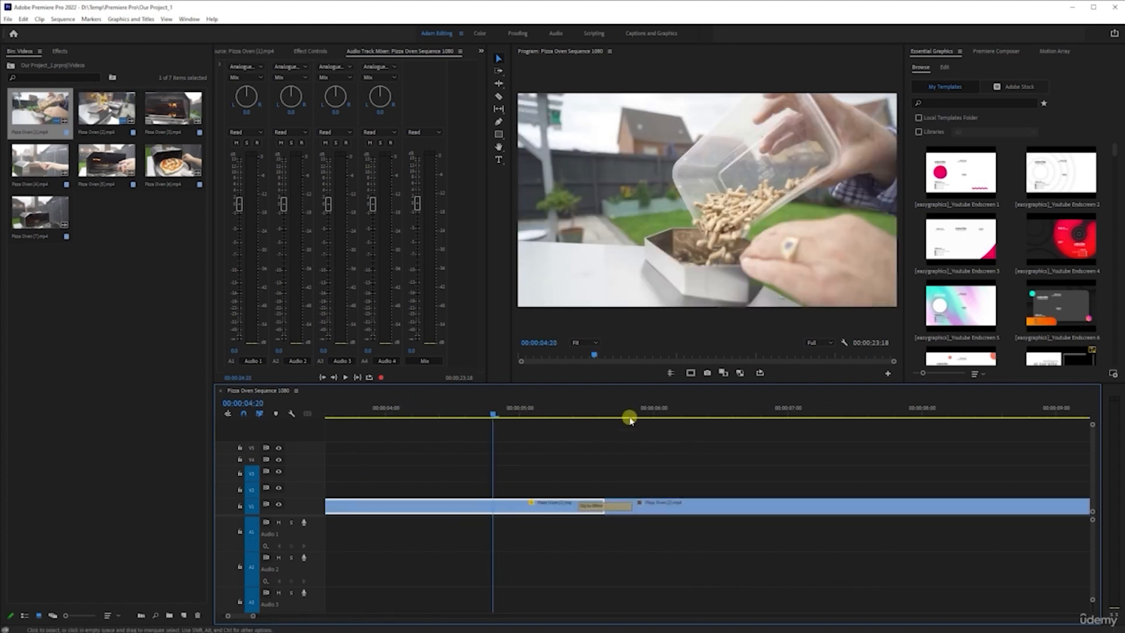
{"action": "left_click", "coordinate": [579, 414]}
{"action": "left_click_drag", "start_coordinate": [581, 413], "coordinate": [477, 414]}
{"action": "key", "text": "space"}
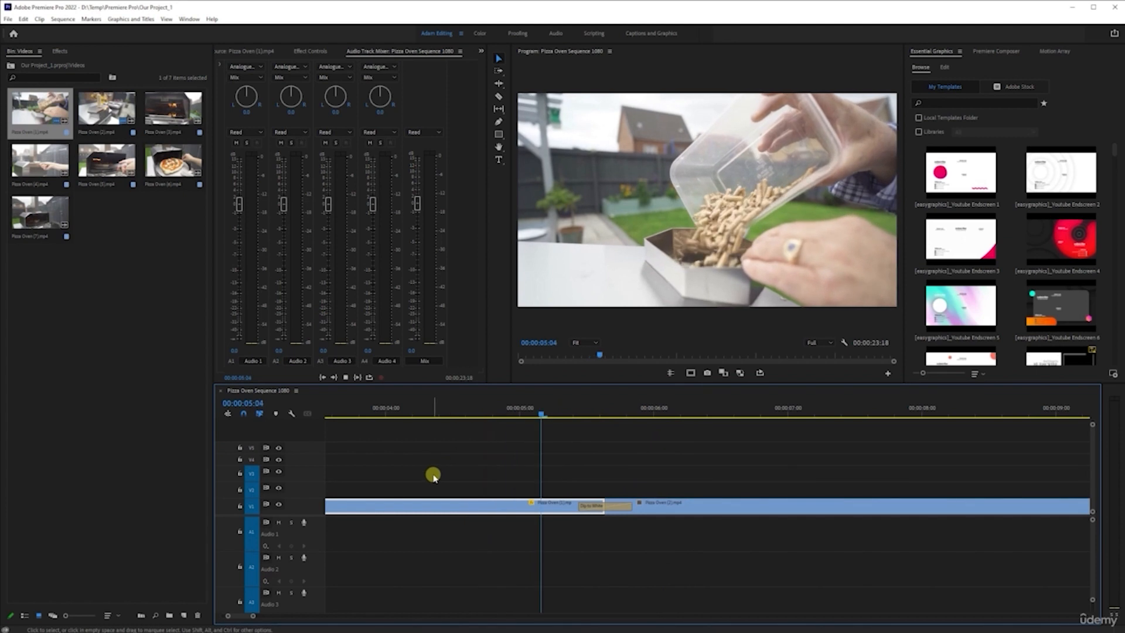
{"action": "key", "text": "space"}
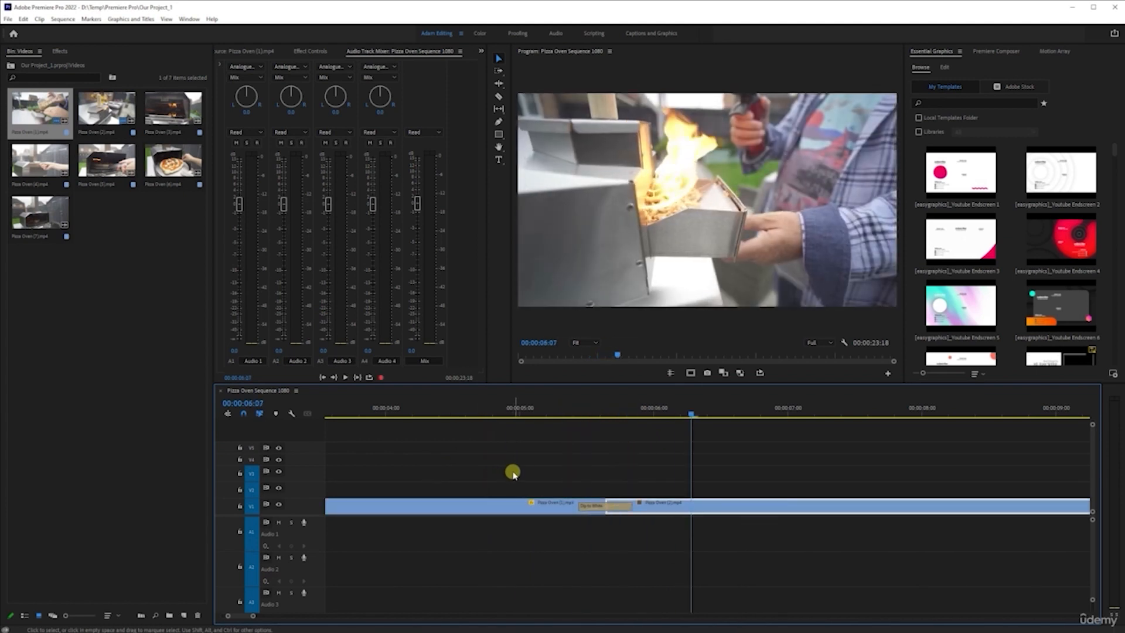
{"action": "left_click", "coordinate": [605, 417]}
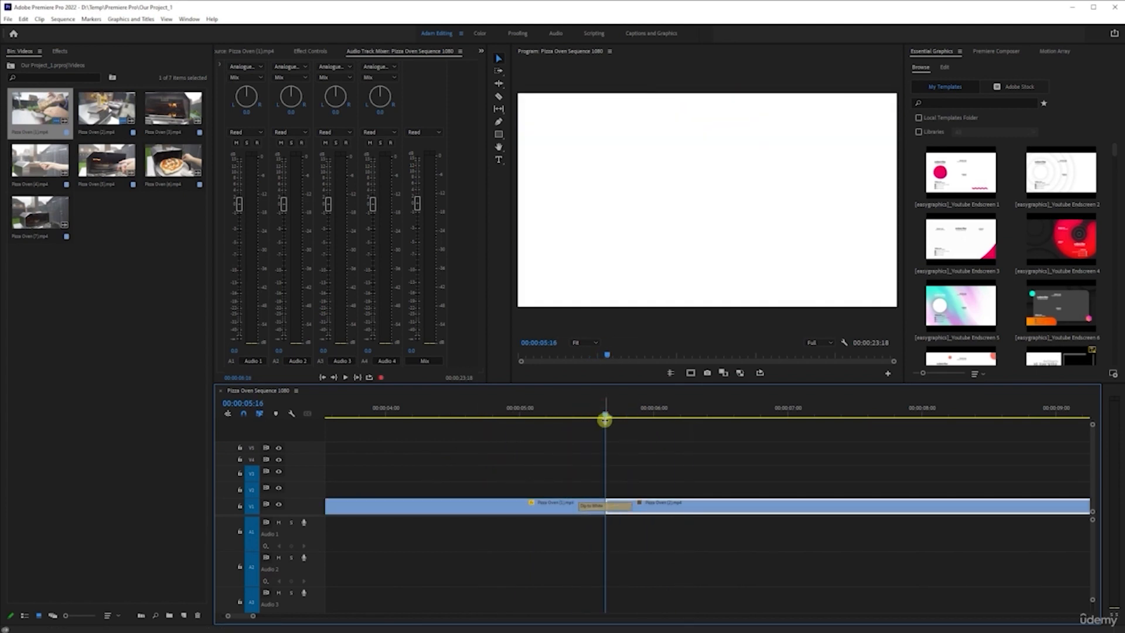
- Delete the Dip to White transition between the first two pizza oven clips
{"action": "scroll", "coordinate": [555, 457], "scroll_direction": "down", "scroll_amount": 7}
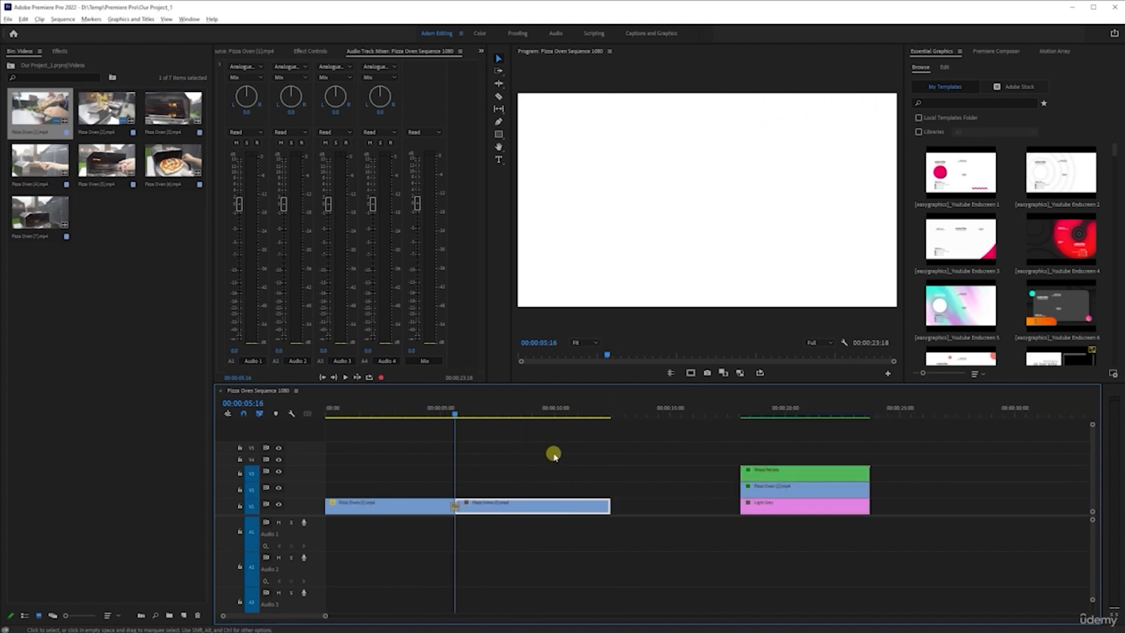
{"action": "scroll", "coordinate": [405, 464], "scroll_direction": "up", "scroll_amount": 2}
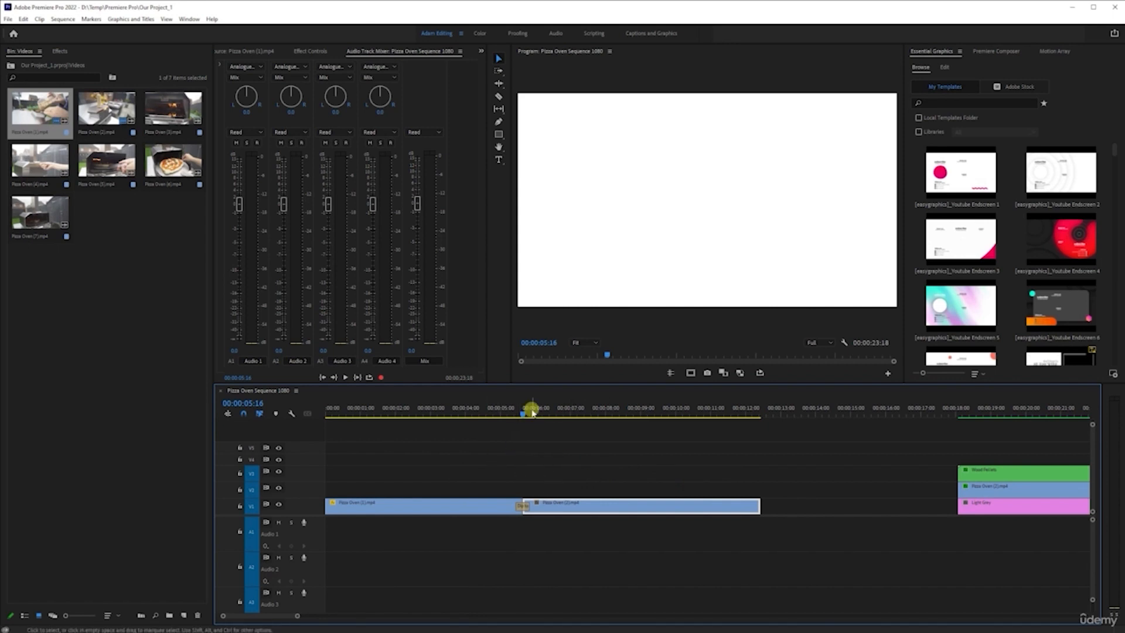
{"action": "scroll", "coordinate": [503, 469], "scroll_direction": "up", "scroll_amount": 1}
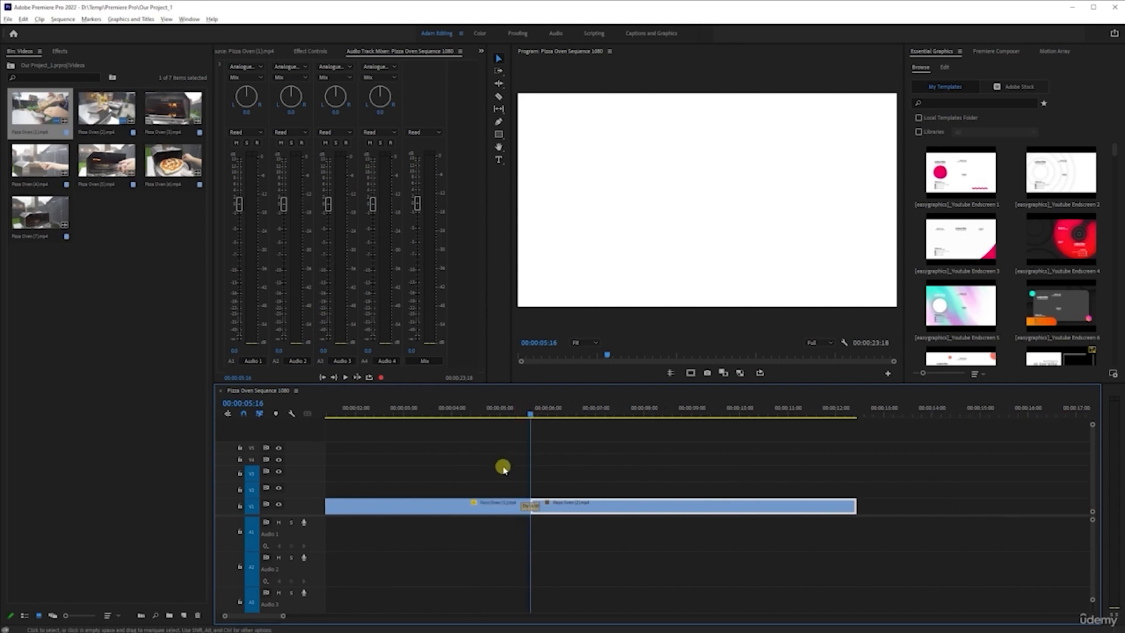
{"action": "scroll", "coordinate": [503, 470], "scroll_direction": "down", "scroll_amount": 1}
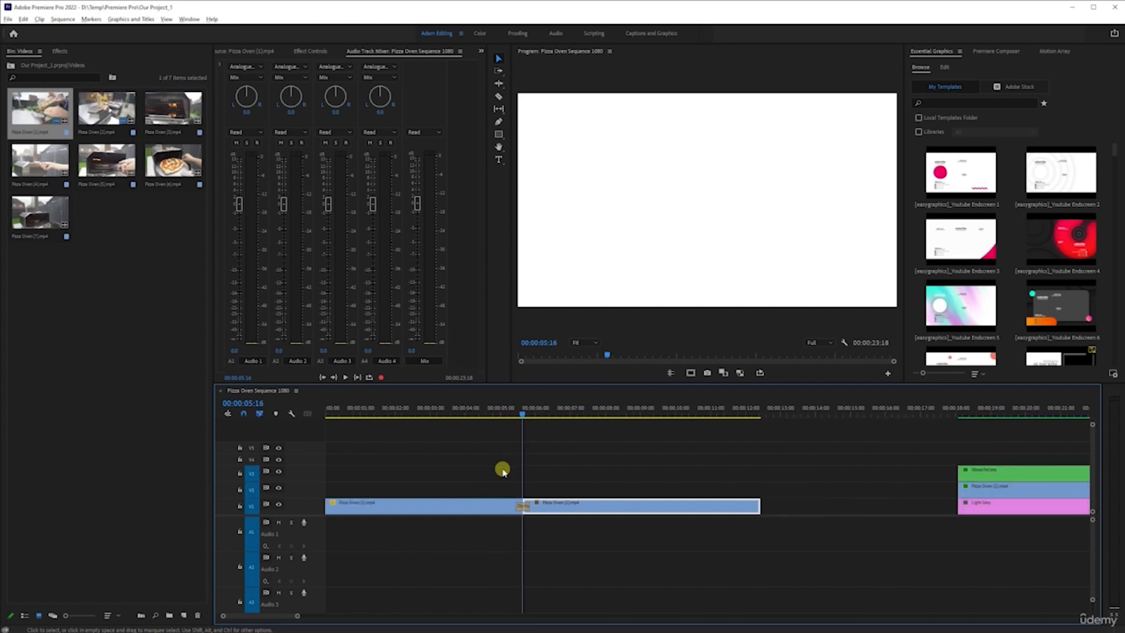
{"action": "scroll", "coordinate": [502, 470], "scroll_direction": "up", "scroll_amount": 2}
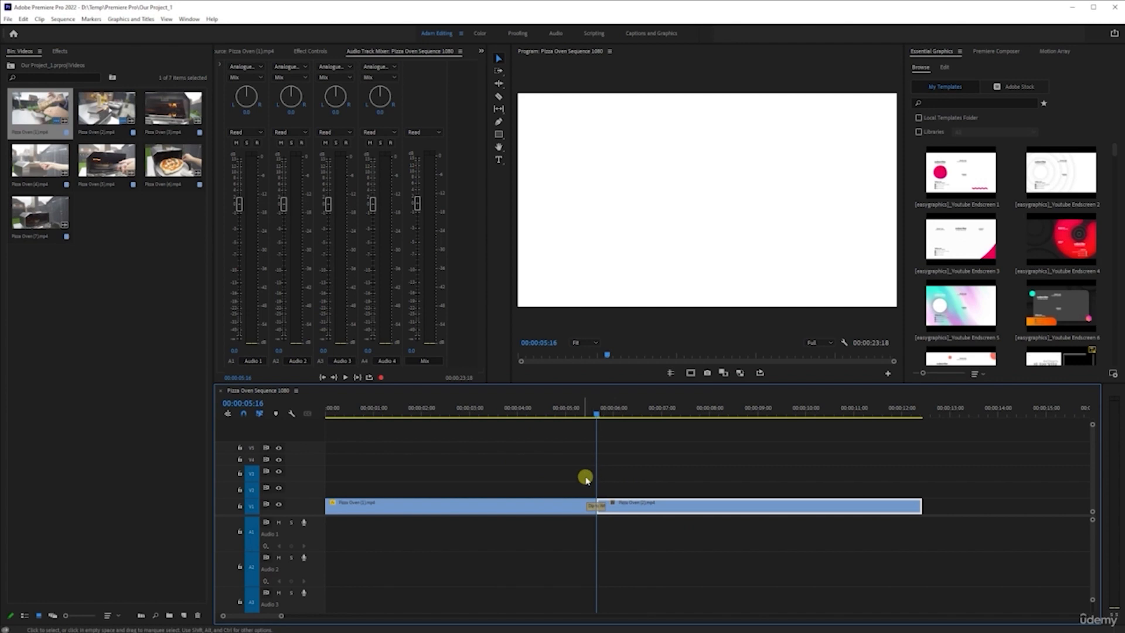
{"action": "left_click", "coordinate": [597, 507]}
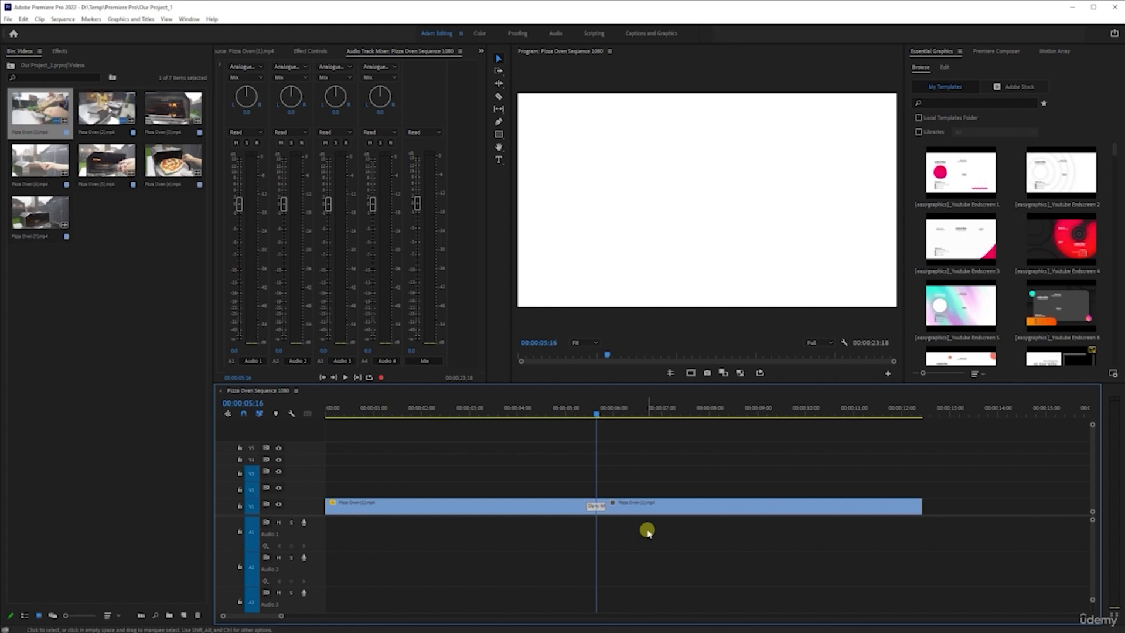
{"action": "key", "text": "Delete"}
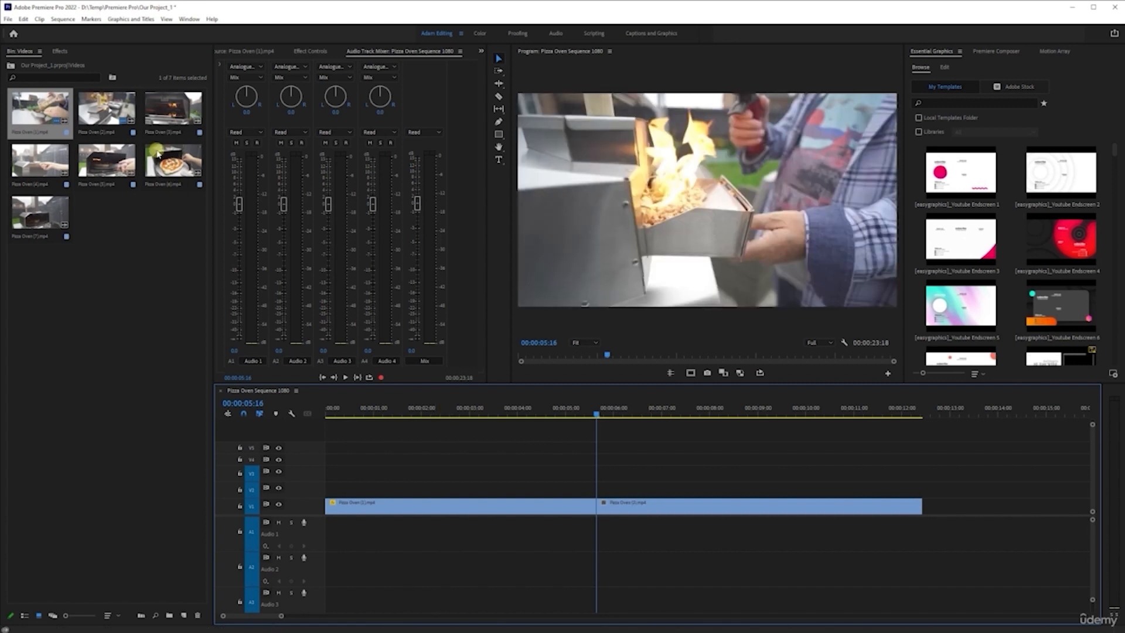
- Clear the effects search and list the 3D Motion video transitions
{"action": "left_click", "coordinate": [57, 51]}
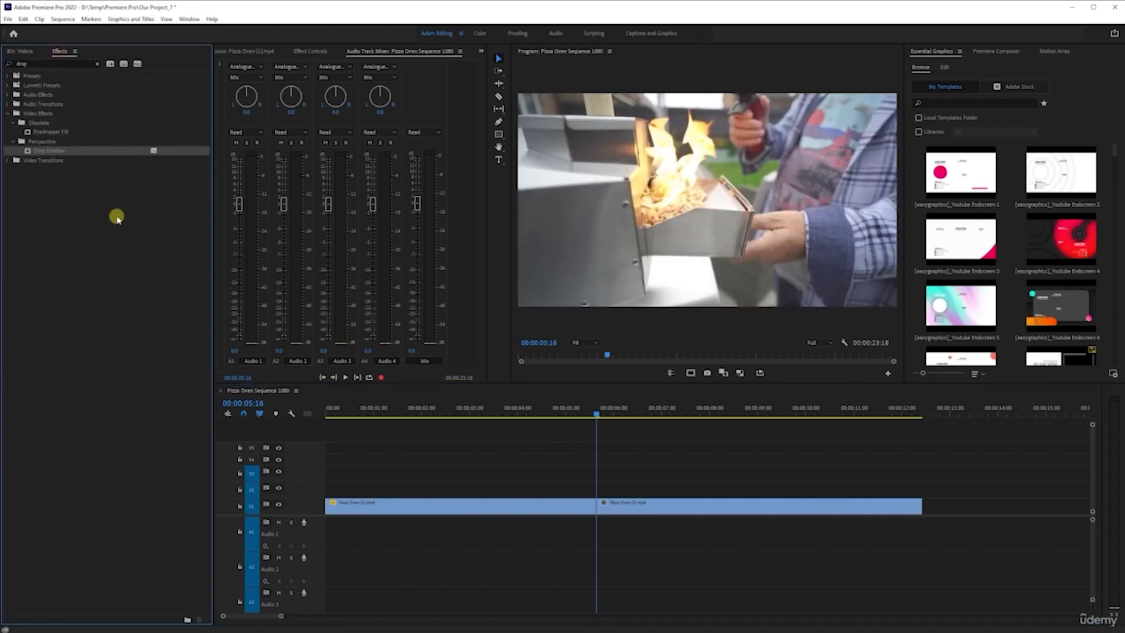
{"action": "left_click", "coordinate": [96, 64]}
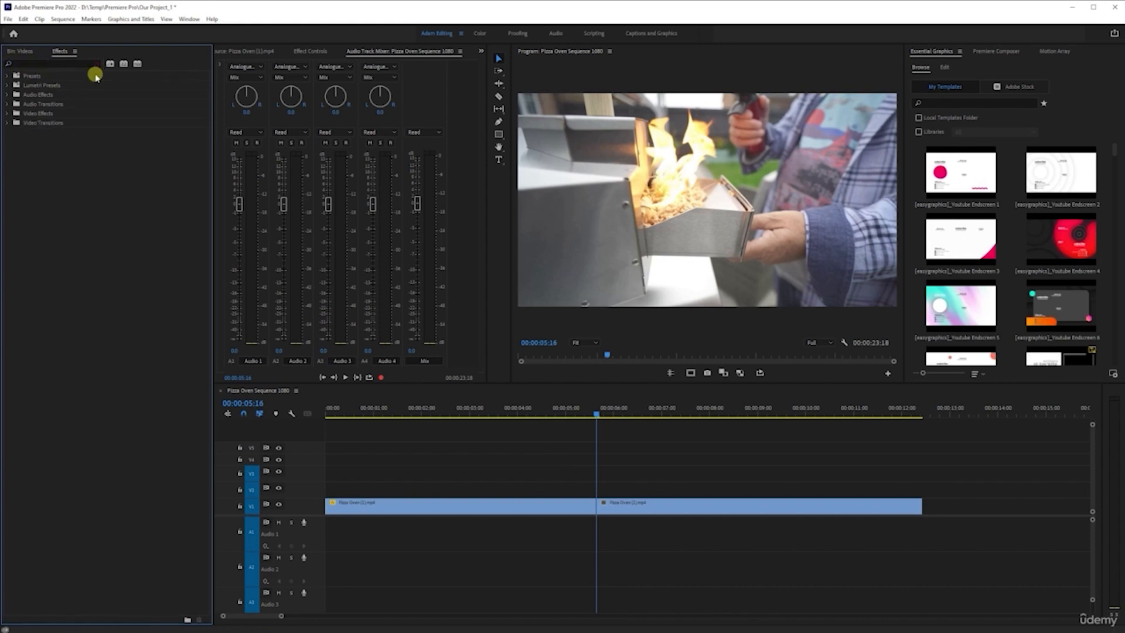
{"action": "left_click", "coordinate": [6, 123]}
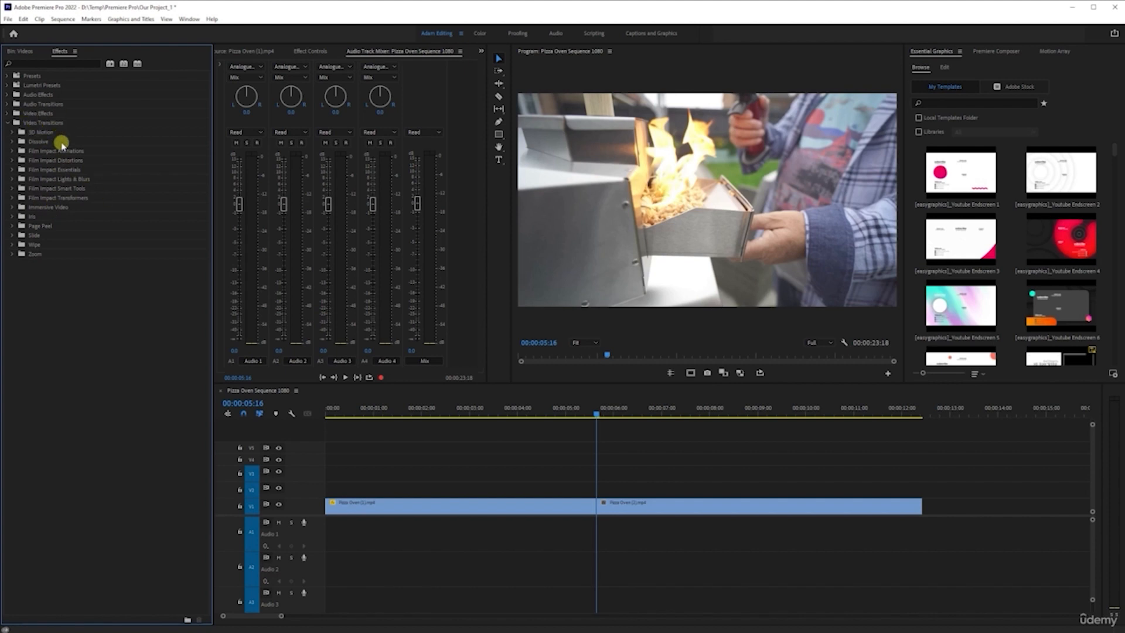
{"action": "left_click", "coordinate": [13, 132]}
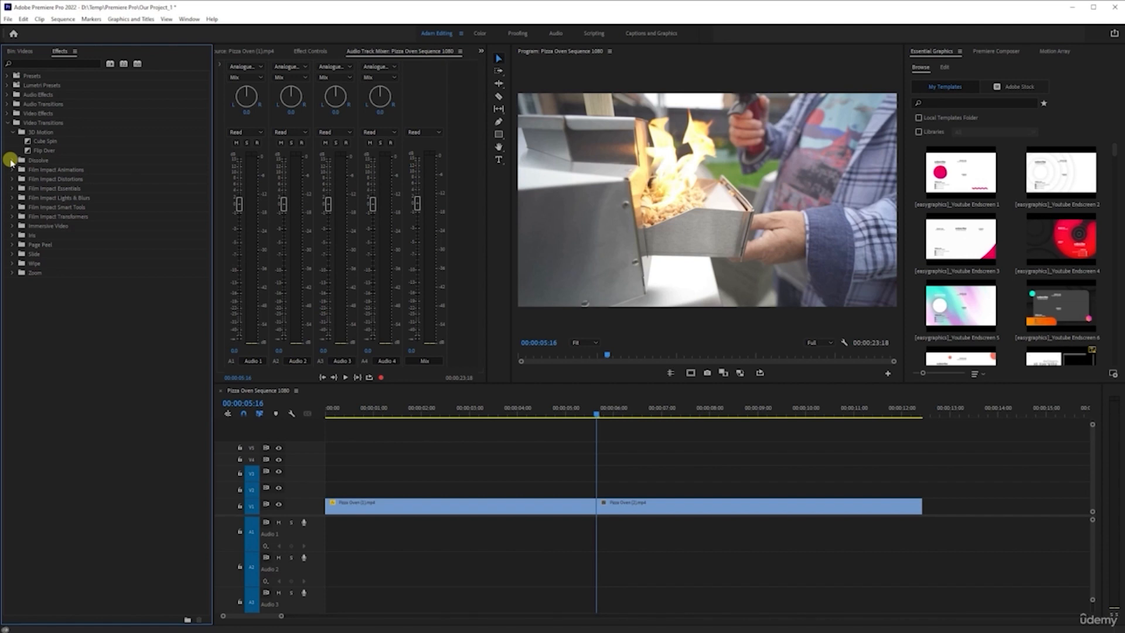
- Apply the Cube Spin transition to the cut between the first two clips and preview it
{"action": "left_click", "coordinate": [44, 143]}
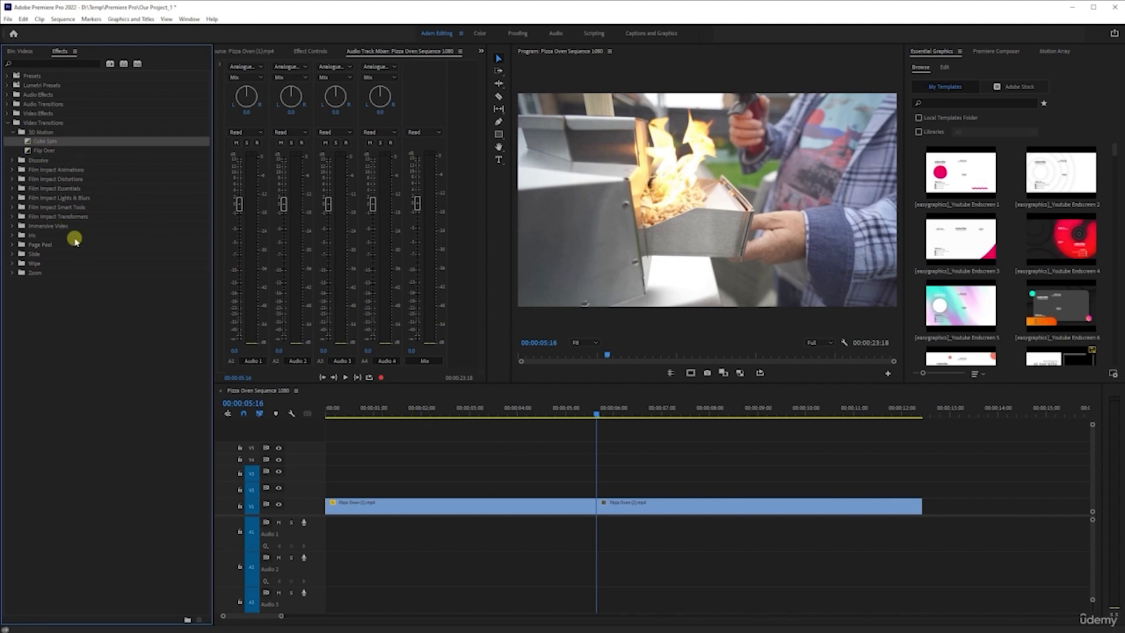
{"action": "left_click_drag", "start_coordinate": [38, 143], "coordinate": [596, 507]}
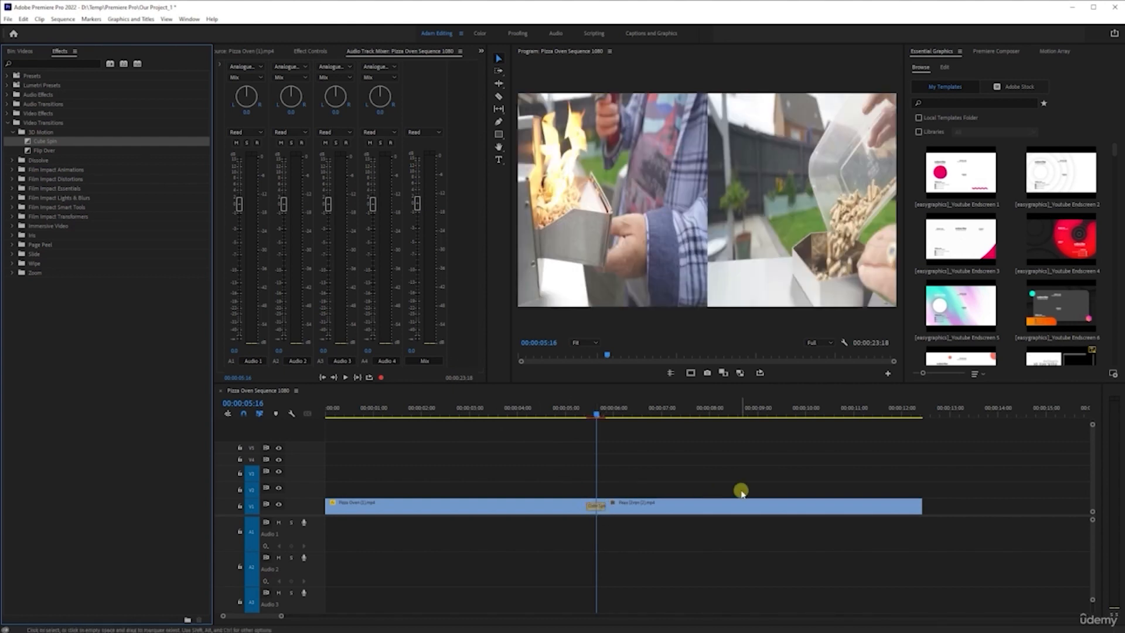
{"action": "left_click", "coordinate": [563, 410]}
{"action": "key", "text": "space"}
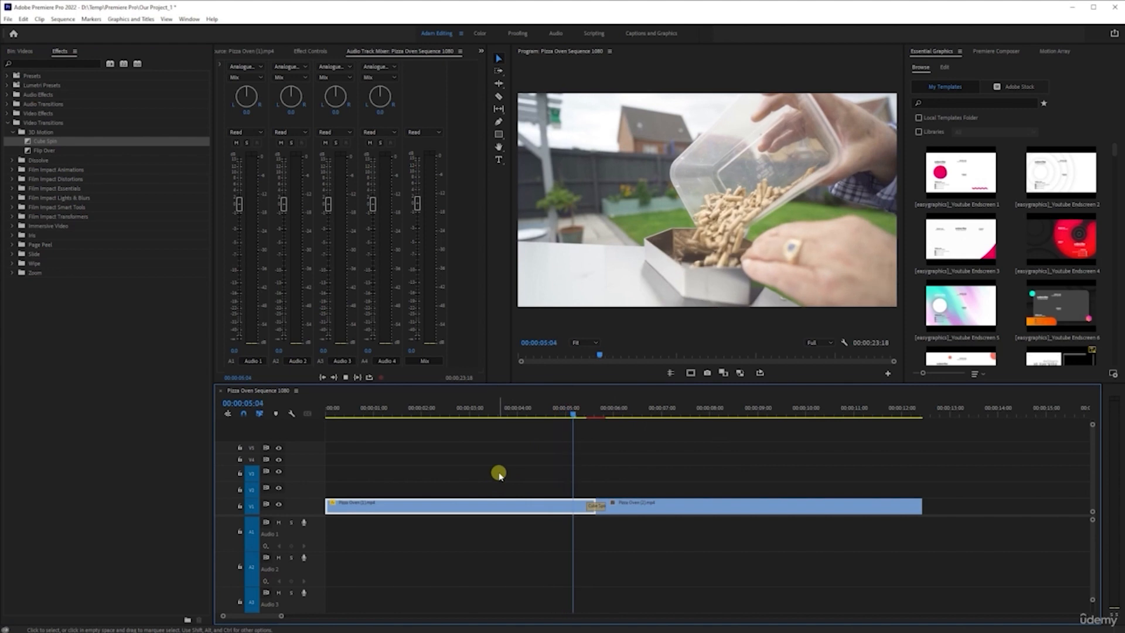
{"action": "left_click", "coordinate": [557, 415]}
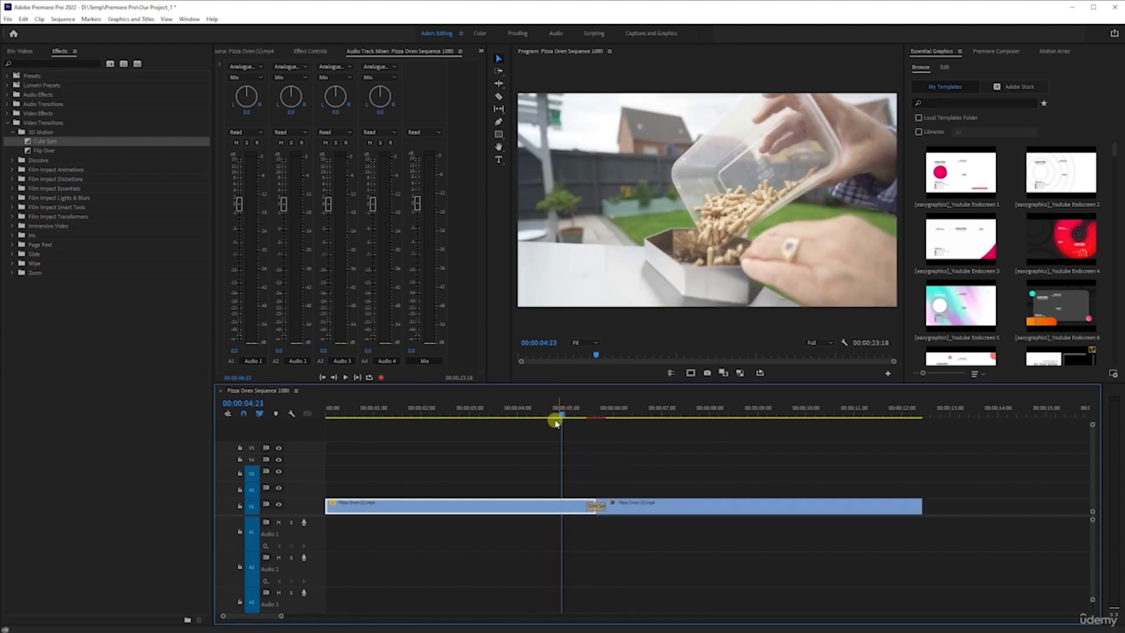
{"action": "key", "text": "space"}
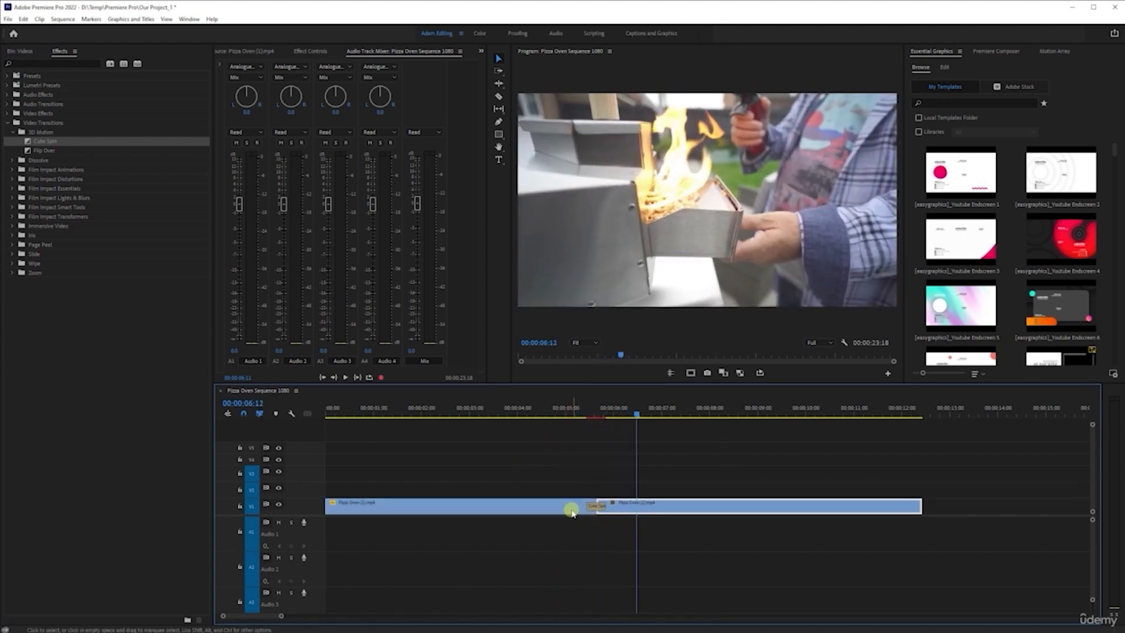
- Lengthen the Cube Spin transition to about 2.3 seconds and play it back to check the slower spin
{"action": "scroll", "coordinate": [571, 511], "scroll_direction": "up", "scroll_amount": 4}
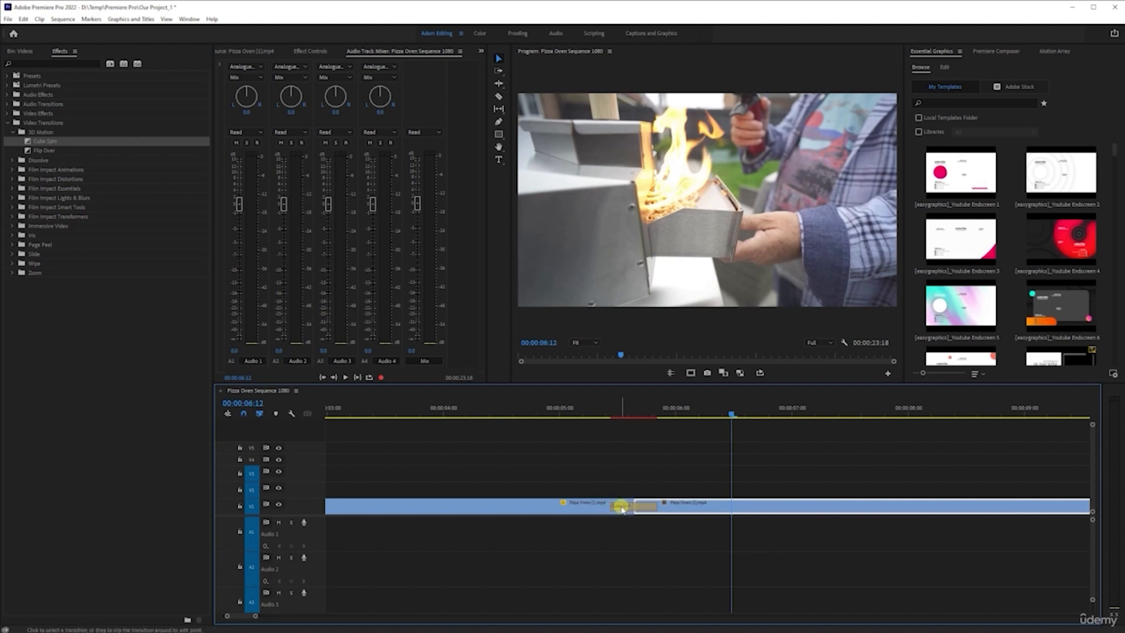
{"action": "left_click_drag", "start_coordinate": [647, 510], "coordinate": [768, 507]}
{"action": "left_click", "coordinate": [434, 410]}
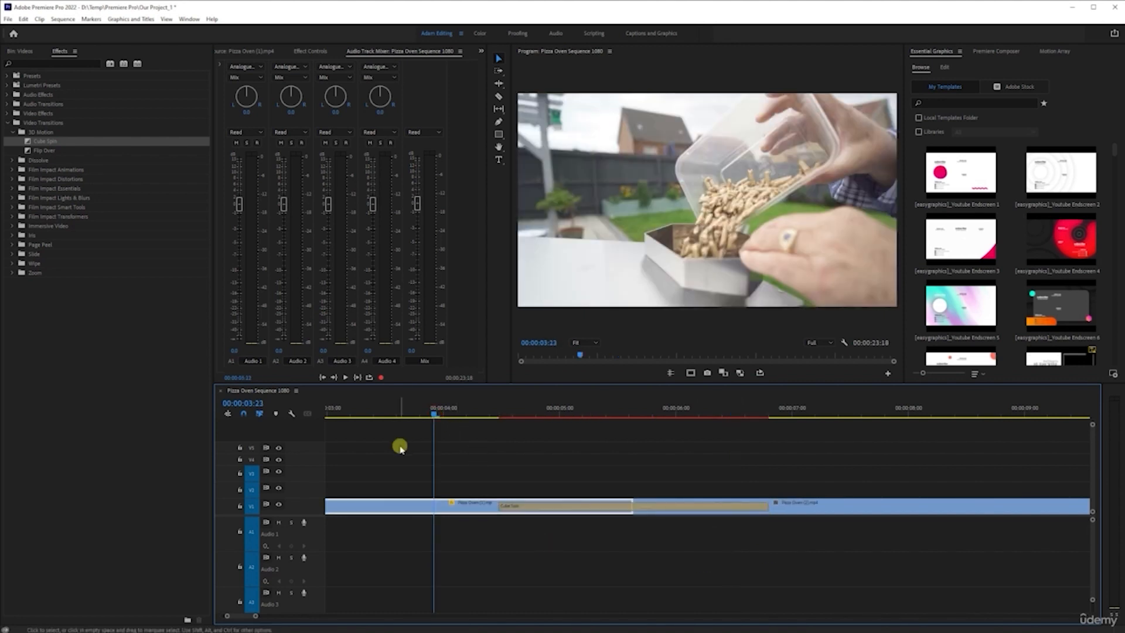
{"action": "key", "text": "space"}
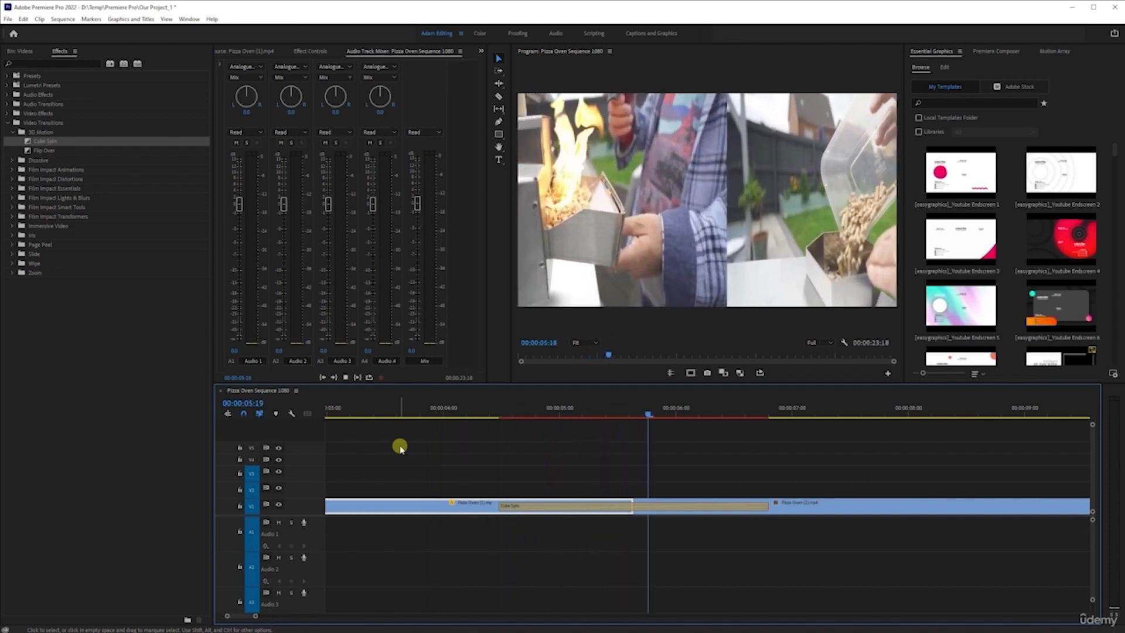
{"action": "key", "text": "space"}
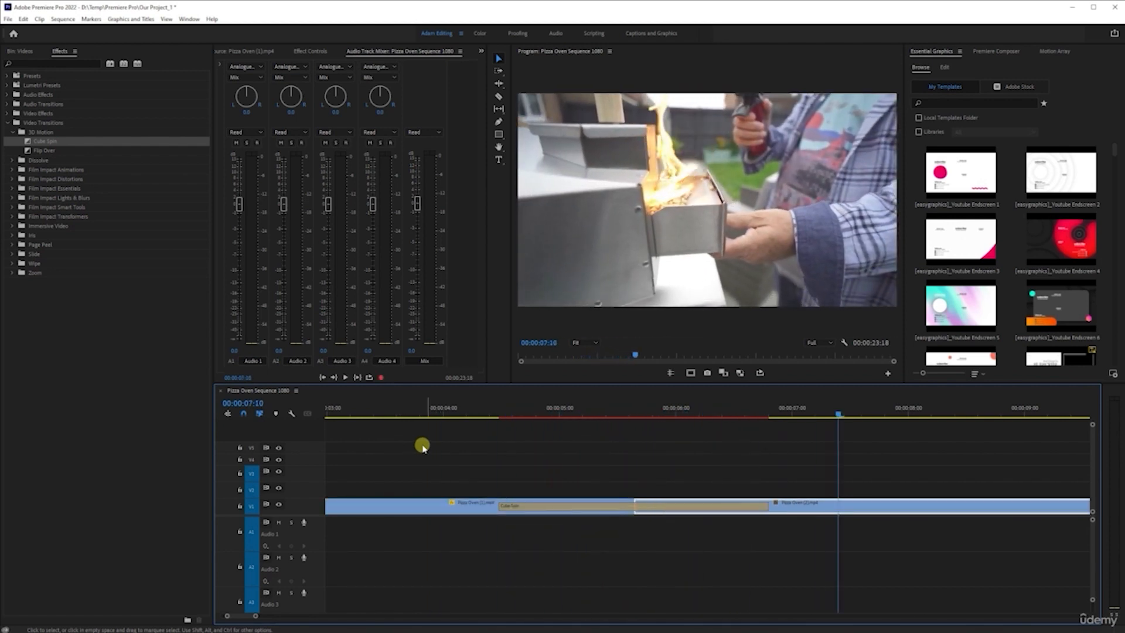
{"action": "left_click", "coordinate": [477, 407]}
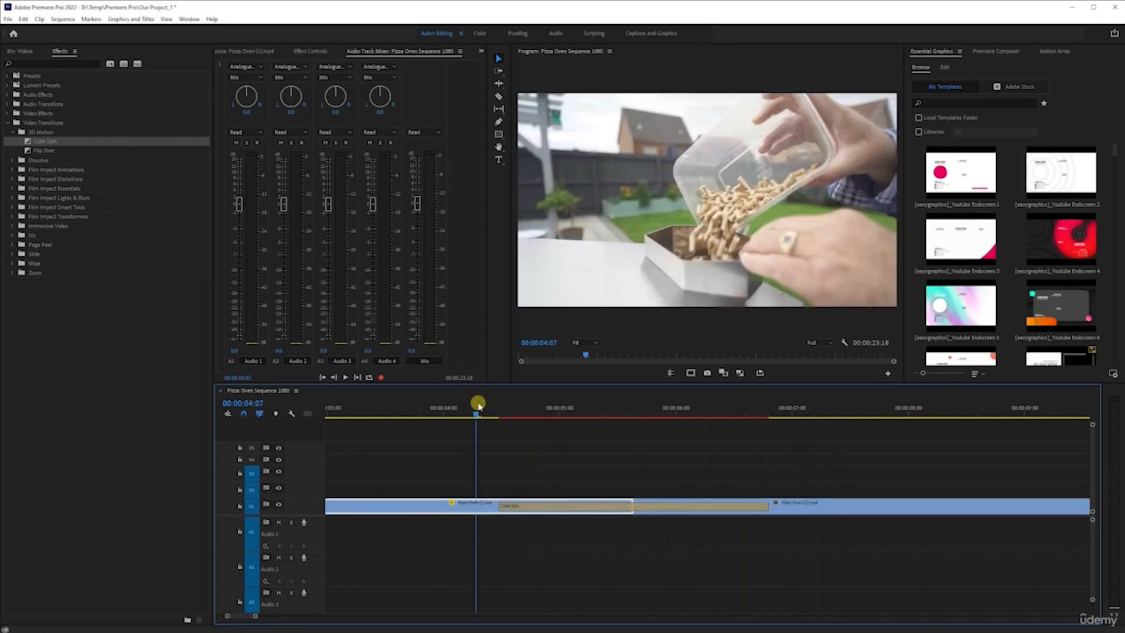
{"action": "key", "text": "space"}
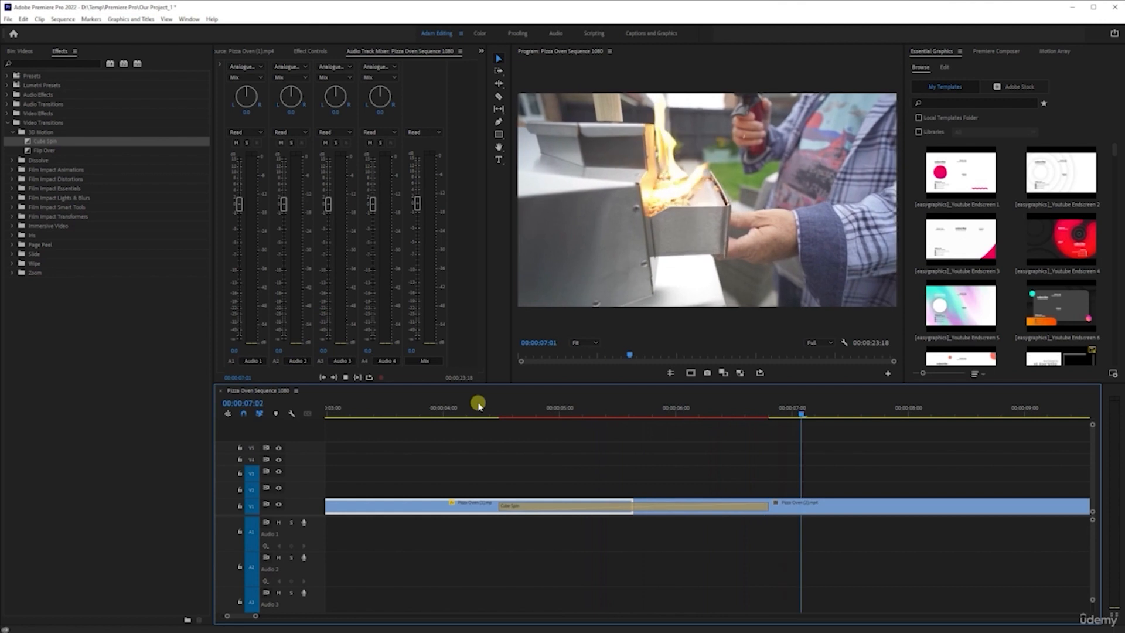
{"action": "key", "text": "space"}
- Undo the Cube Spin lengthening and delete the transition from the cut
{"action": "key", "text": "minus"}
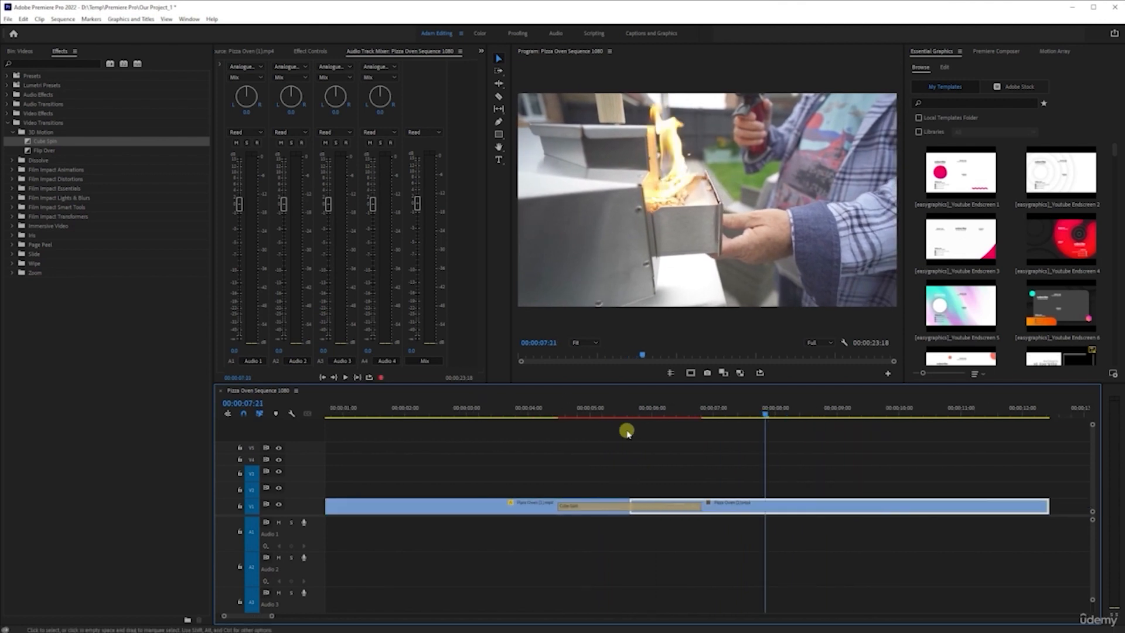
{"action": "left_click", "coordinate": [629, 417]}
{"action": "key", "text": "ctrl+z"}
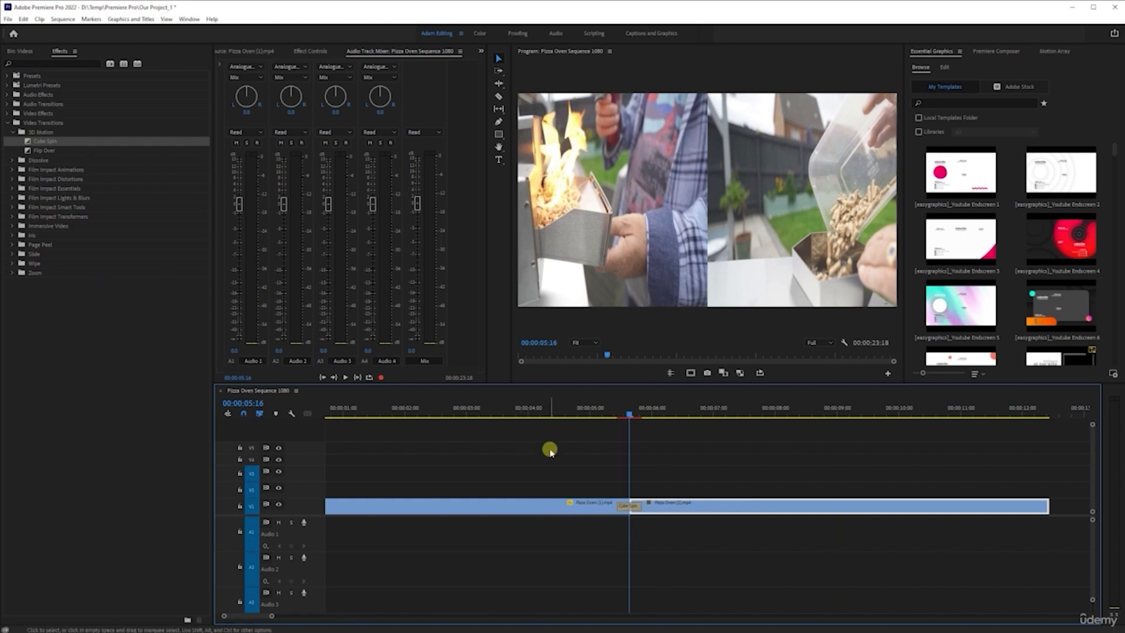
{"action": "left_click", "coordinate": [630, 505]}
{"action": "key", "text": "Delete"}
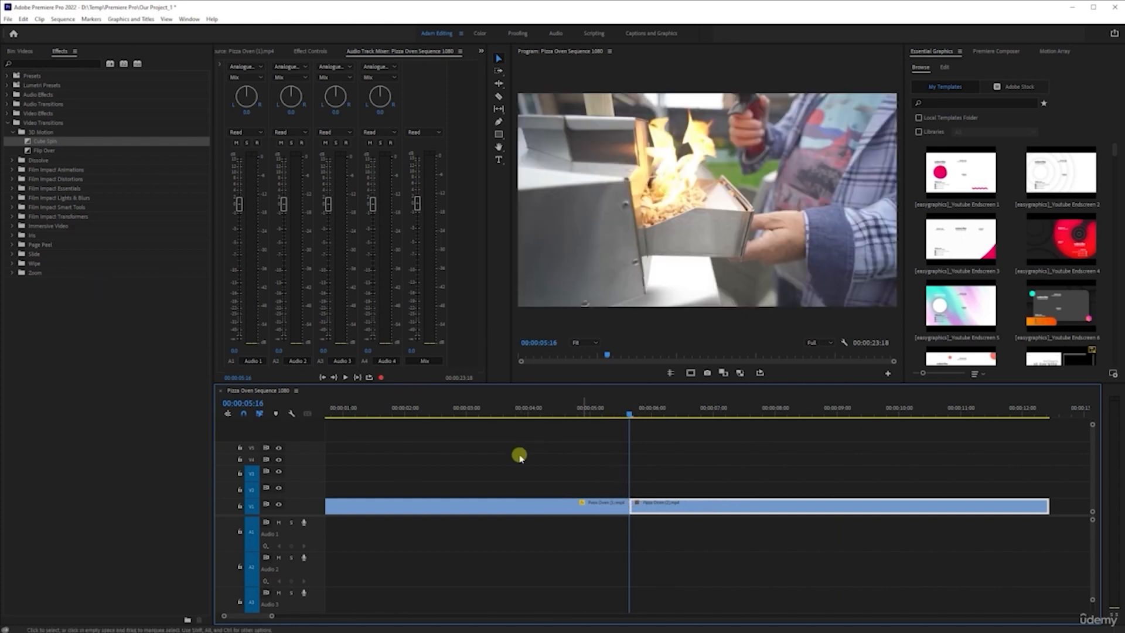
- Apply the Flip Over transition to the cut between the first two clips and preview it
{"action": "left_click_drag", "start_coordinate": [37, 151], "coordinate": [630, 510]}
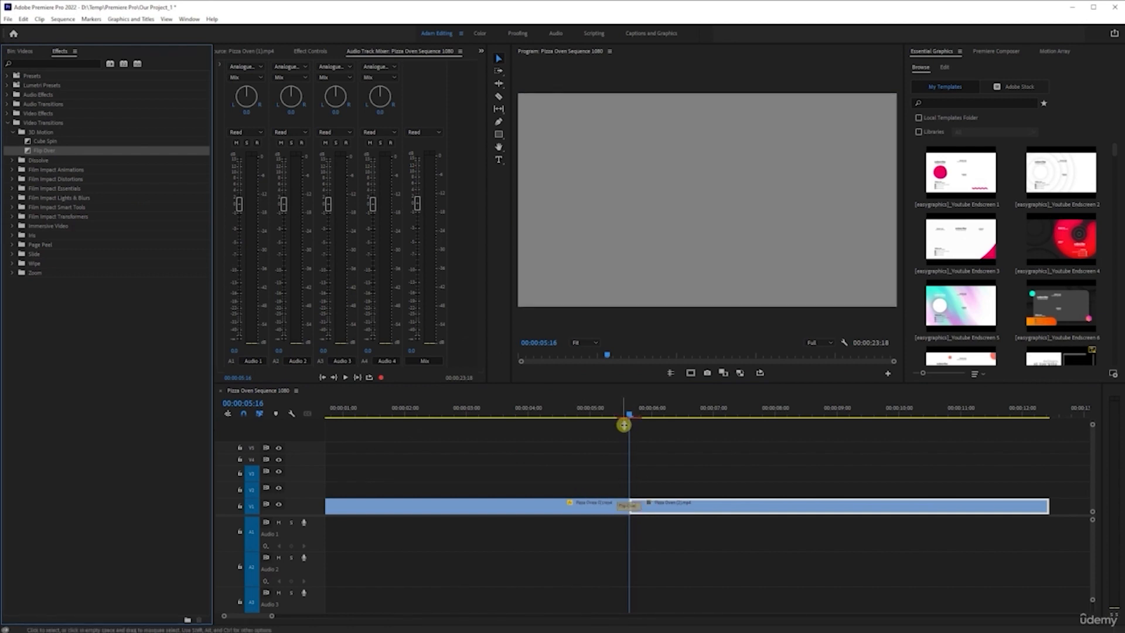
{"action": "left_click", "coordinate": [601, 406]}
{"action": "key", "text": "space"}
{"action": "key", "text": "space"}
- Lengthen the Flip Over transition to about 2.1 seconds and play it back
{"action": "left_click_drag", "start_coordinate": [641, 507], "coordinate": [696, 507]}
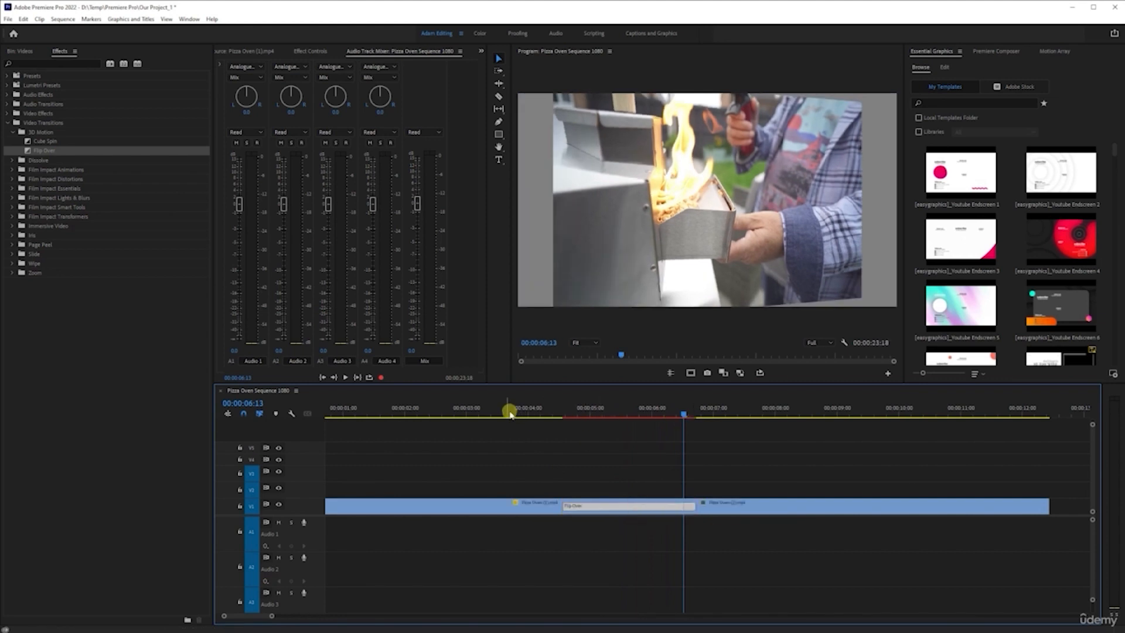
{"action": "left_click", "coordinate": [467, 410]}
{"action": "key", "text": "space"}
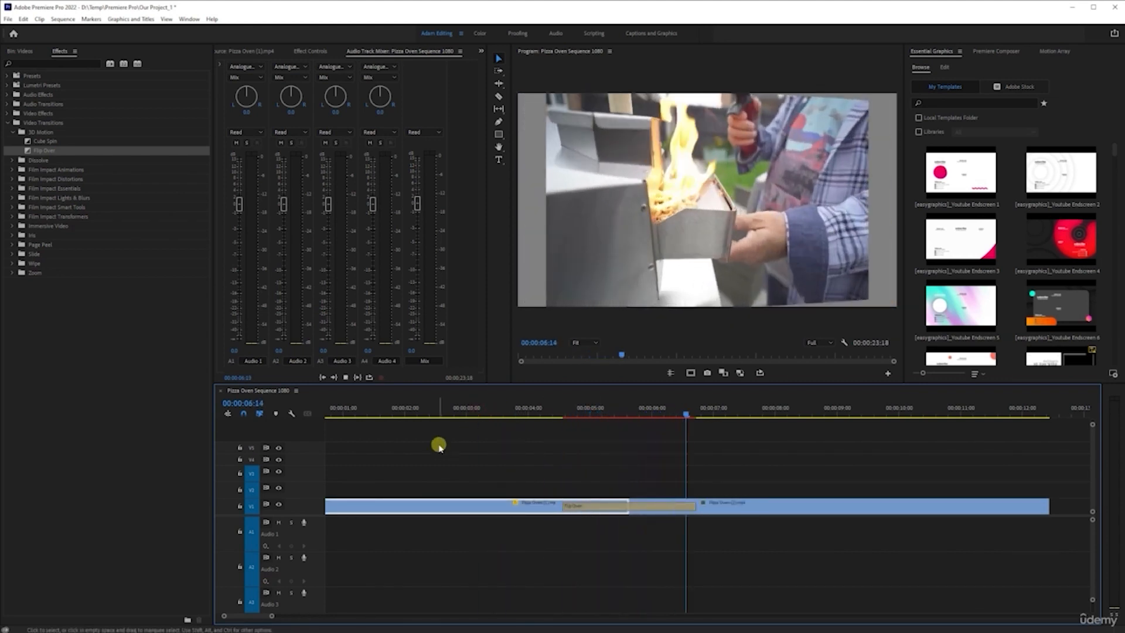
- Undo the Flip Over lengthening and the application of the transition
{"action": "key", "text": "ctrl+z"}
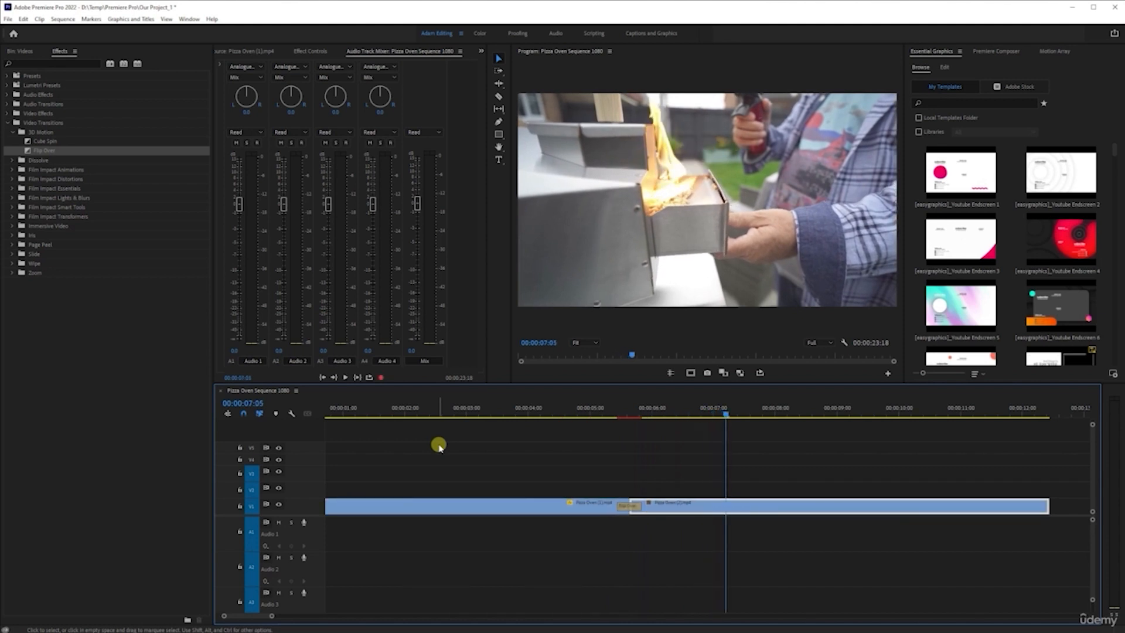
{"action": "key", "text": "ctrl+z"}
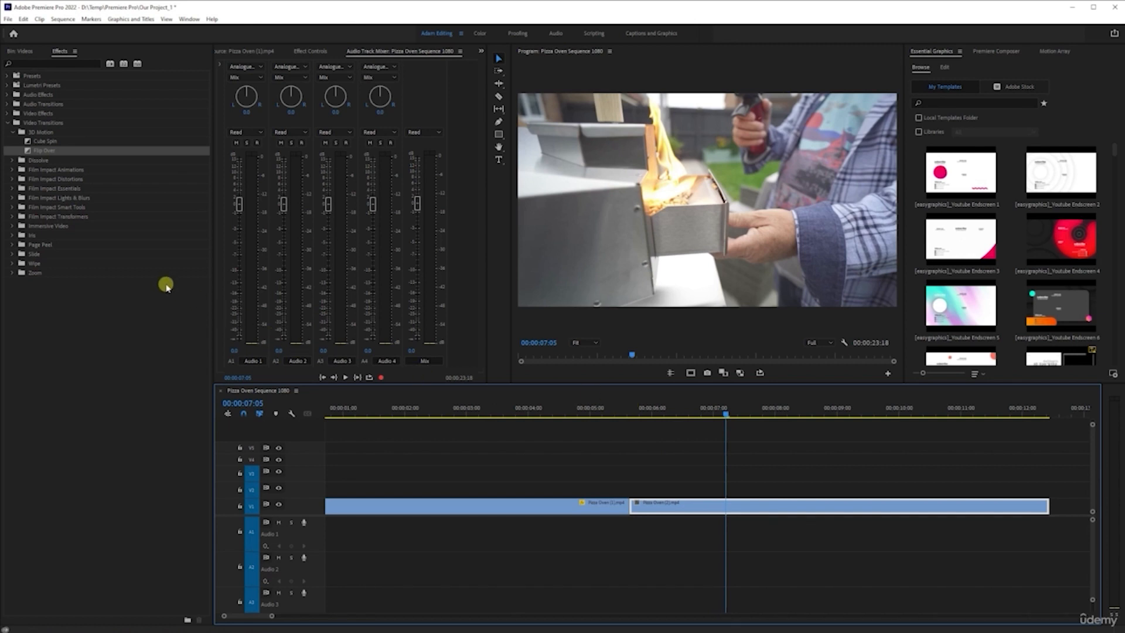
- Apply the default Cross Dissolve transition to both selected pizza oven clips, with the playhead at the cut between them
{"action": "left_click", "coordinate": [12, 160]}
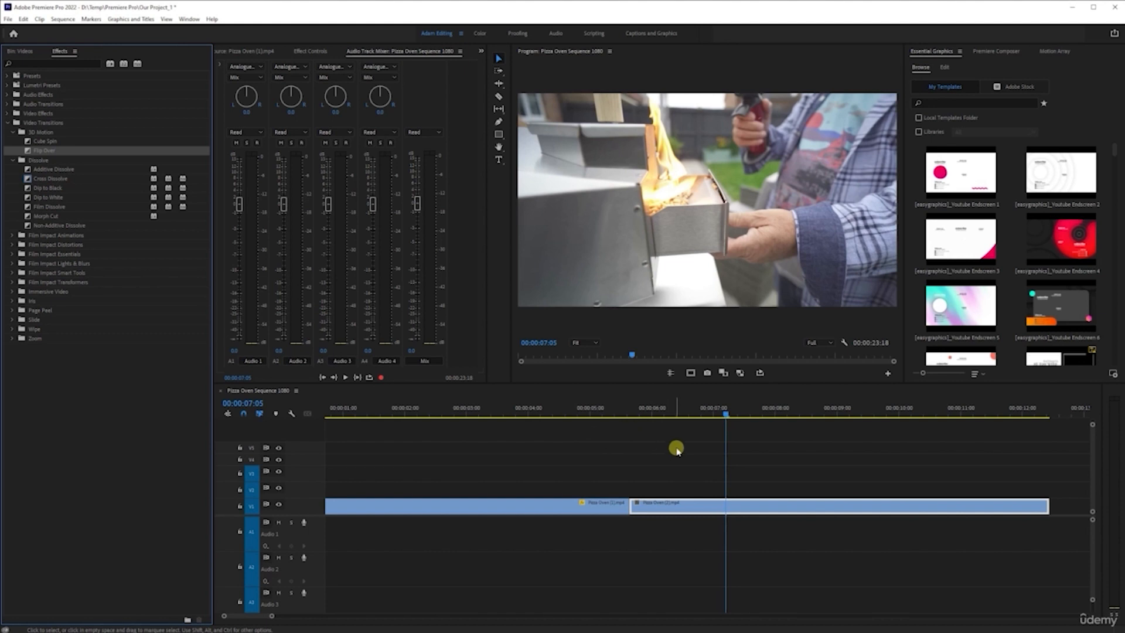
{"action": "left_click", "coordinate": [629, 413]}
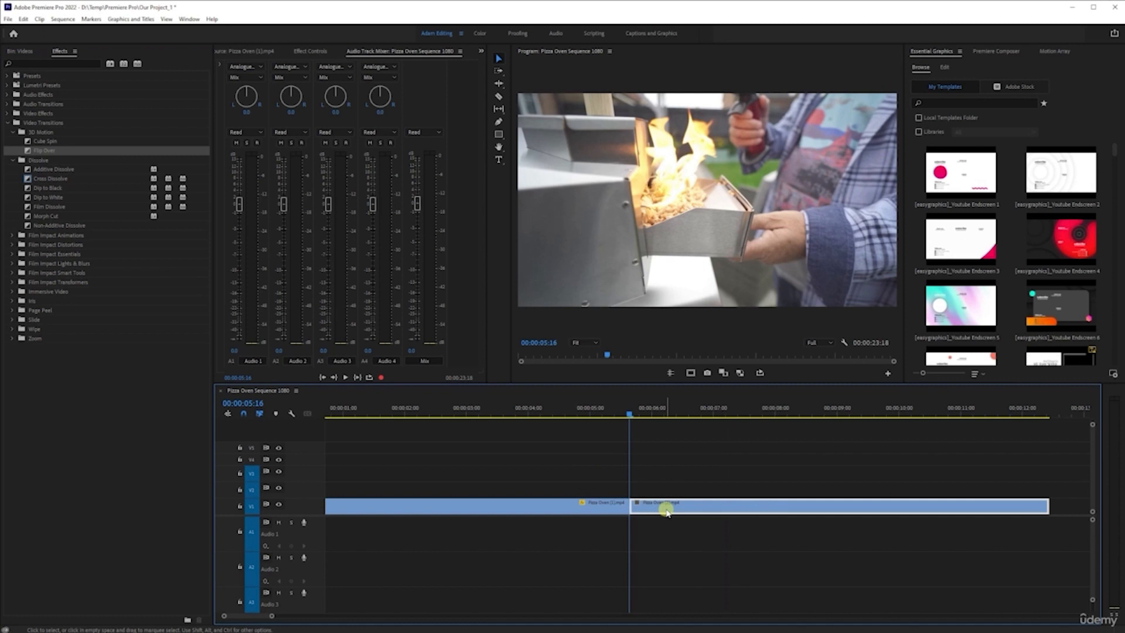
{"action": "left_click_drag", "start_coordinate": [557, 460], "coordinate": [821, 586]}
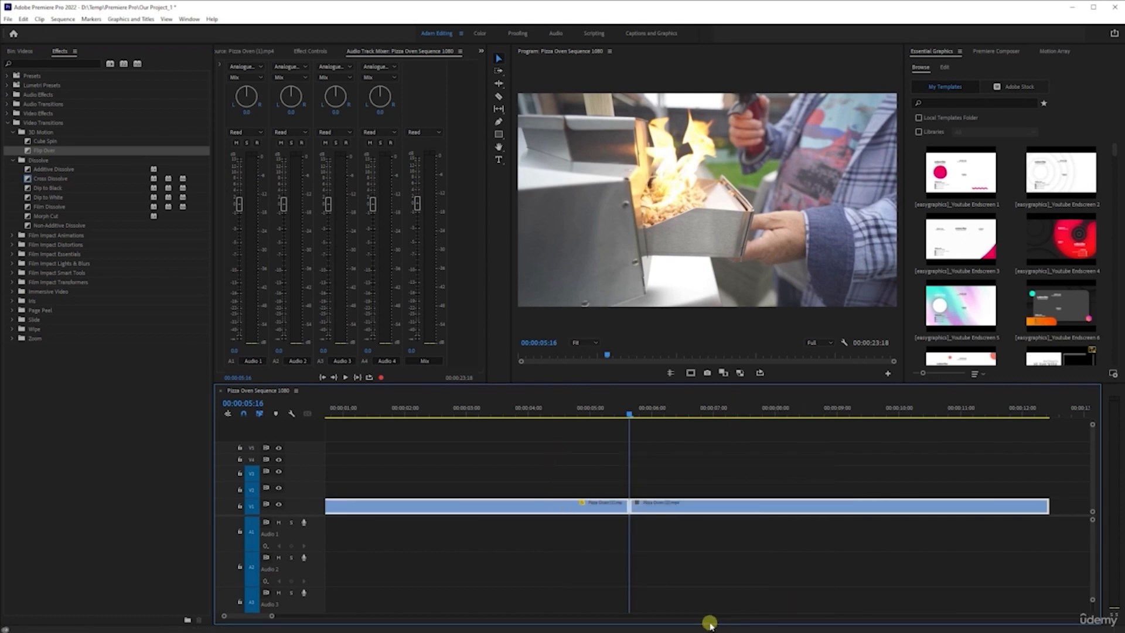
{"action": "key", "text": "shift+d"}
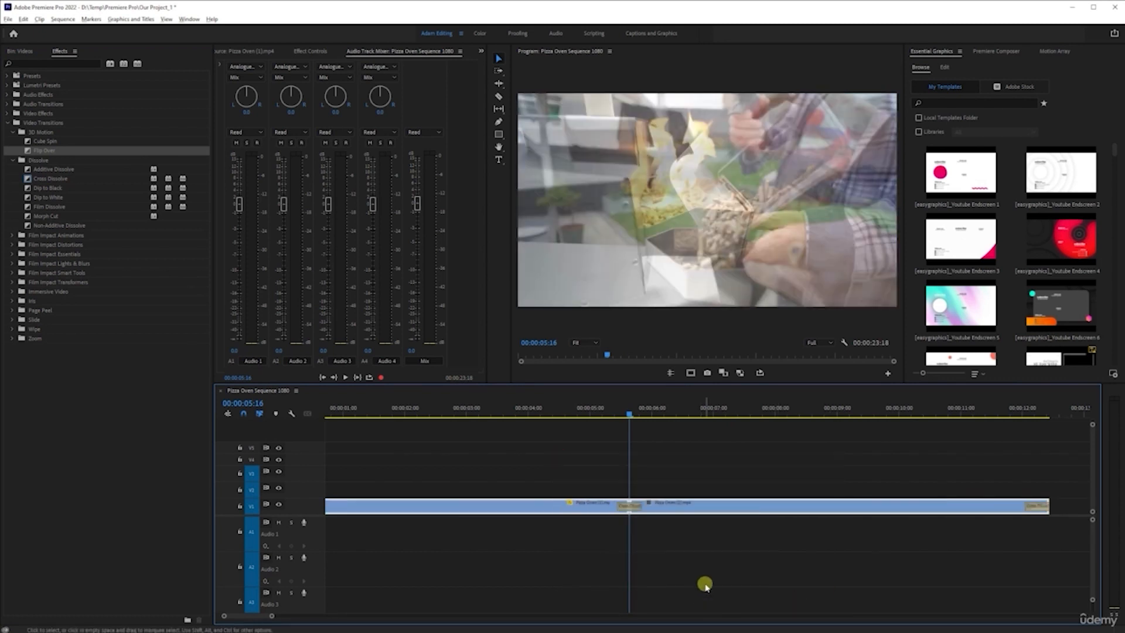
- Play the sequence from its beginning to preview the Cross Dissolve at the start of the first clip
{"action": "key", "text": "backslash"}
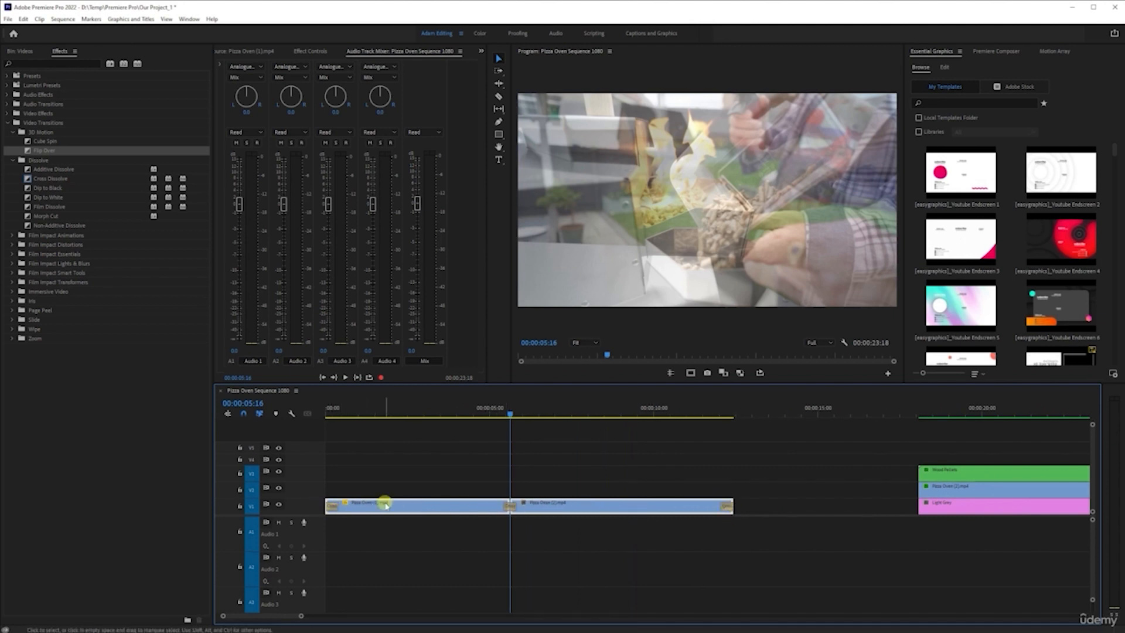
{"action": "left_click_drag", "start_coordinate": [394, 412], "coordinate": [88, 414]}
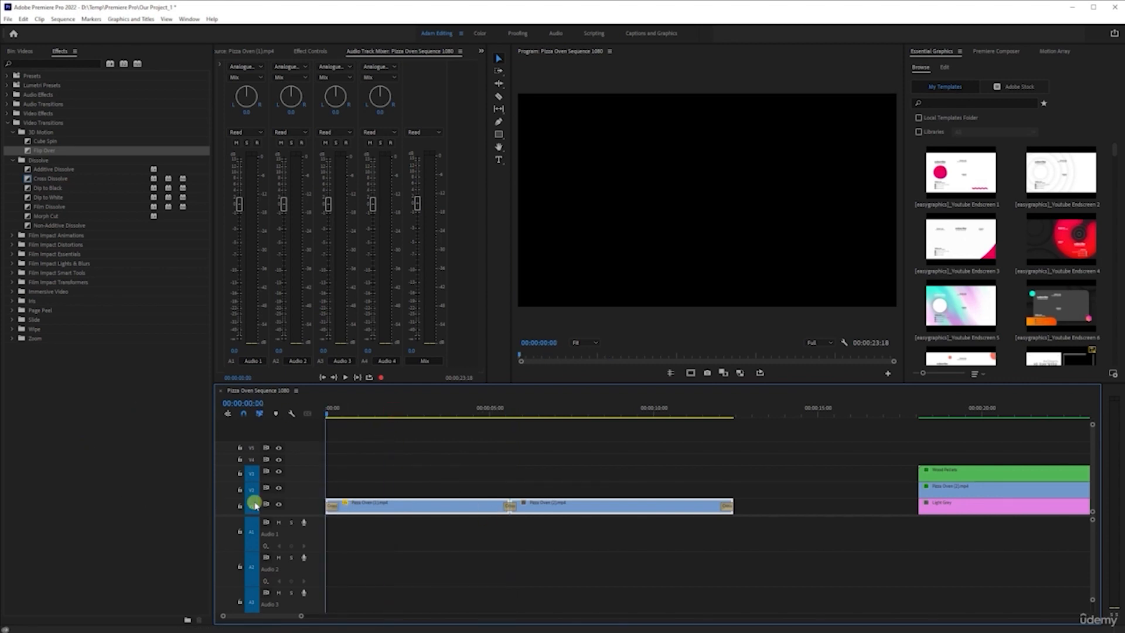
{"action": "key", "text": "space"}
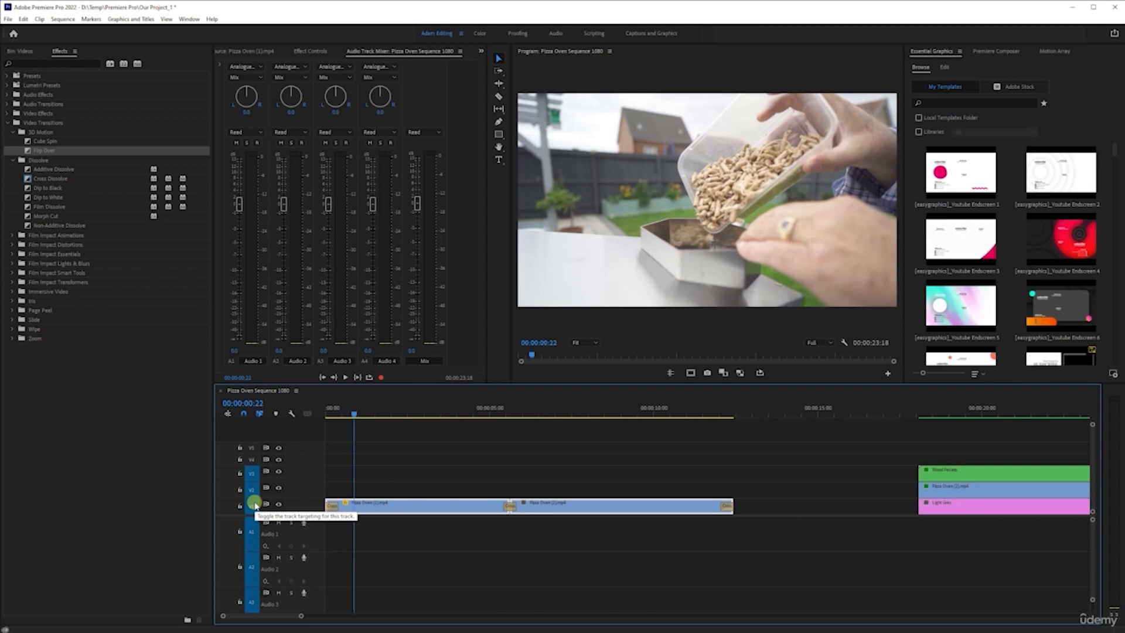
{"action": "left_click", "coordinate": [255, 505]}
- Play from about 00:00:05:00 across the cut between the two clips to preview the Cross Dissolve there
{"action": "left_click", "coordinate": [491, 409]}
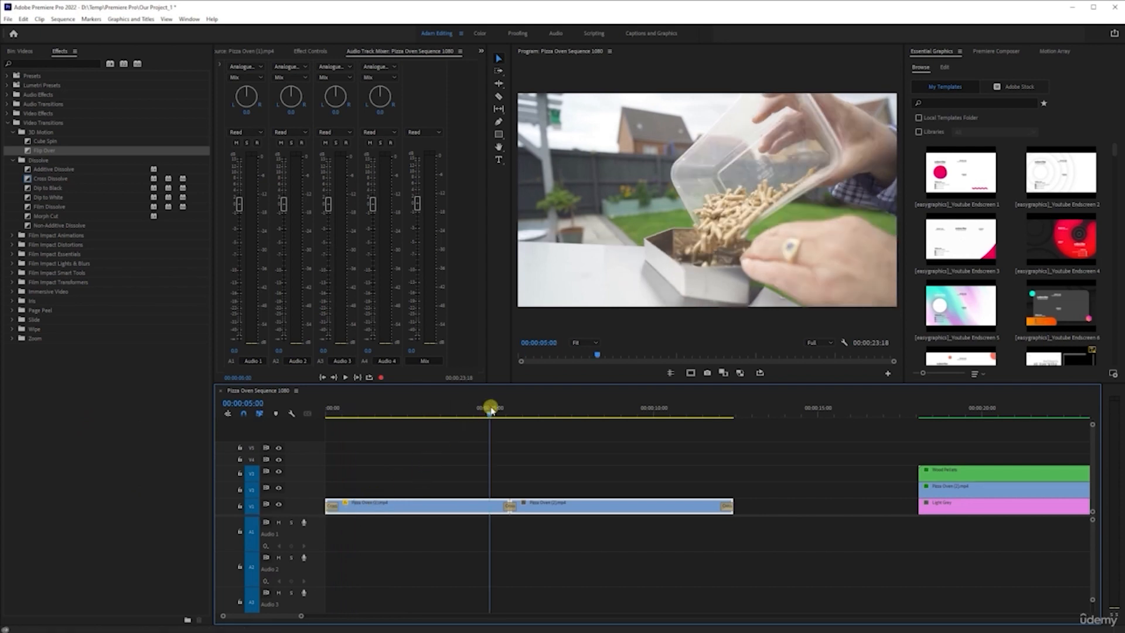
{"action": "scroll", "coordinate": [484, 447], "scroll_direction": "up", "scroll_amount": 2}
{"action": "key", "text": "space"}
{"action": "scroll", "coordinate": [478, 491], "scroll_direction": "up", "scroll_amount": 1}
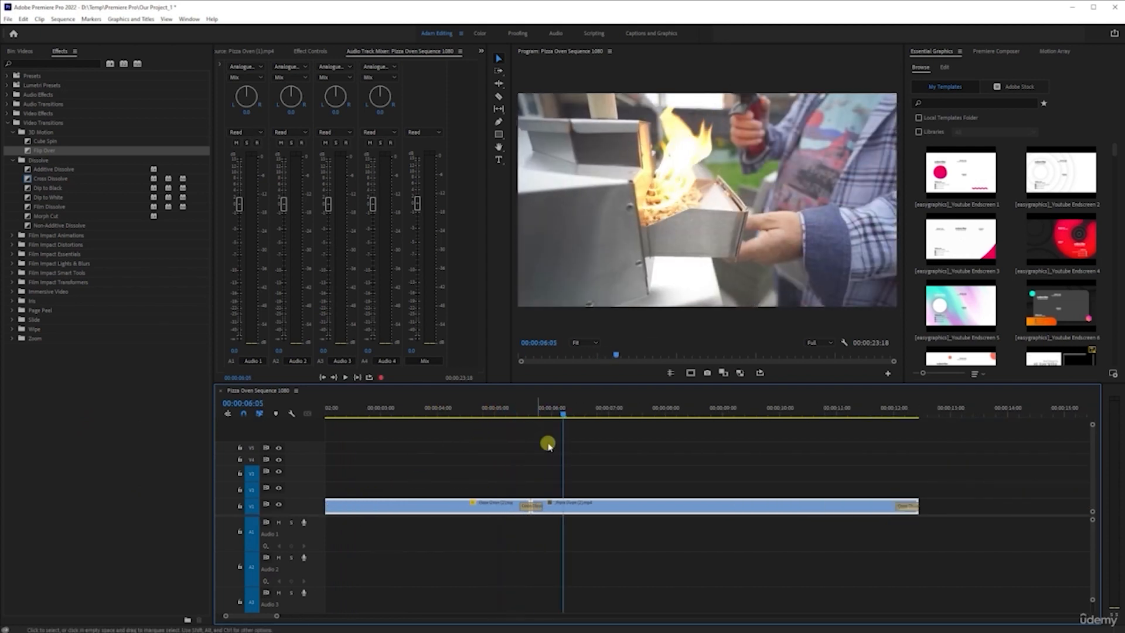
{"action": "left_click", "coordinate": [493, 409]}
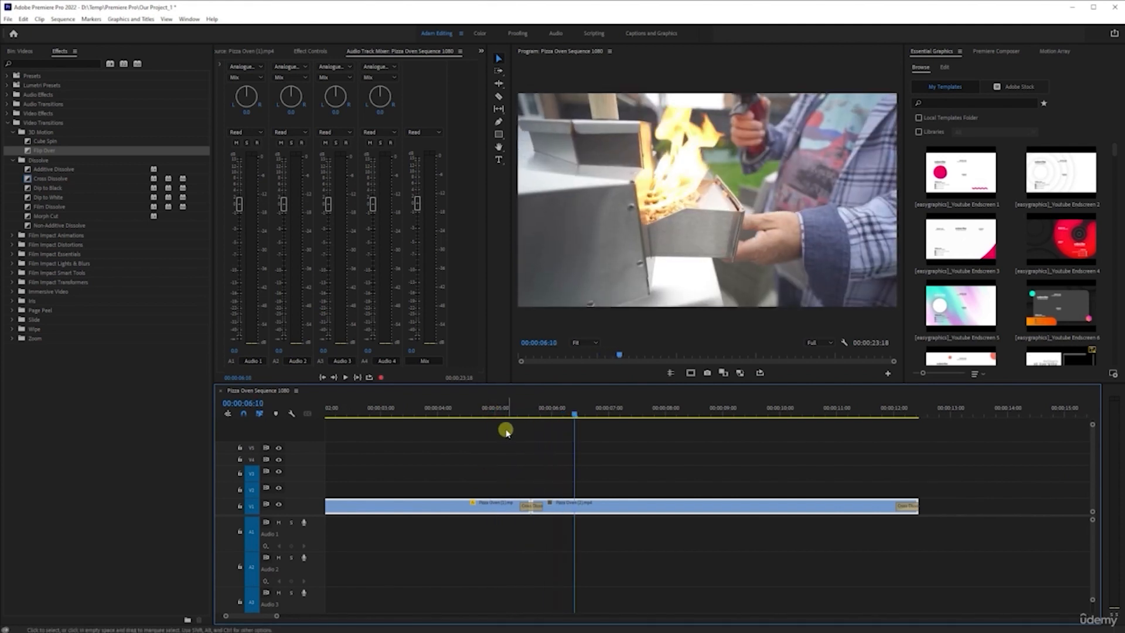
{"action": "left_click", "coordinate": [502, 408]}
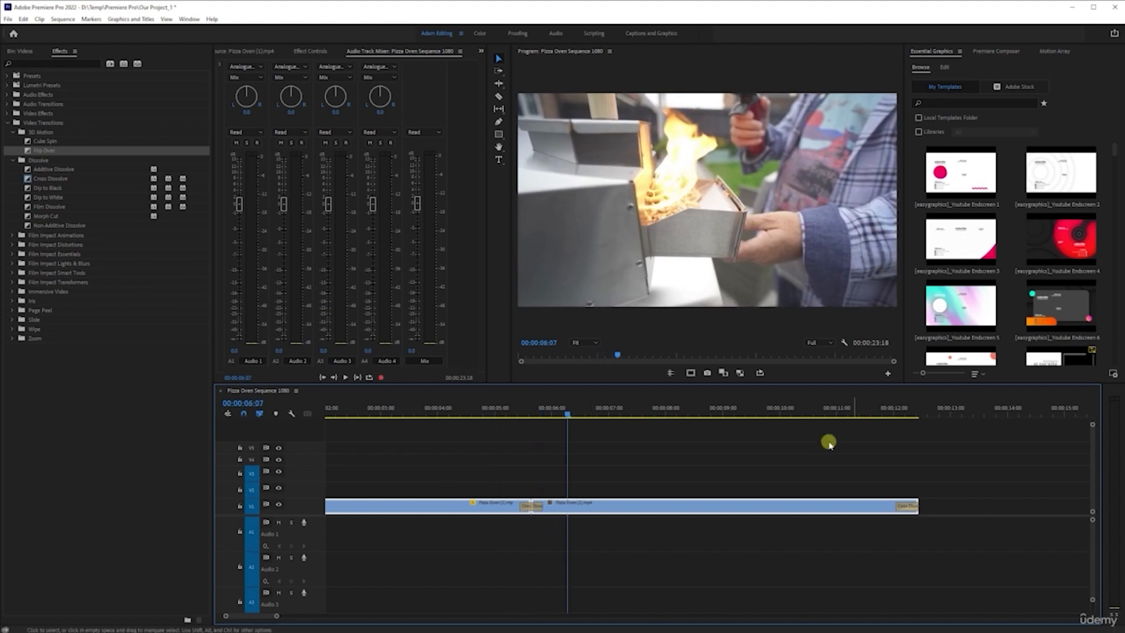
- Play the last part of the second clip to preview the Cross Dissolve at its end
{"action": "left_click", "coordinate": [864, 409]}
{"action": "scroll", "coordinate": [933, 503], "scroll_direction": "up", "scroll_amount": 2}
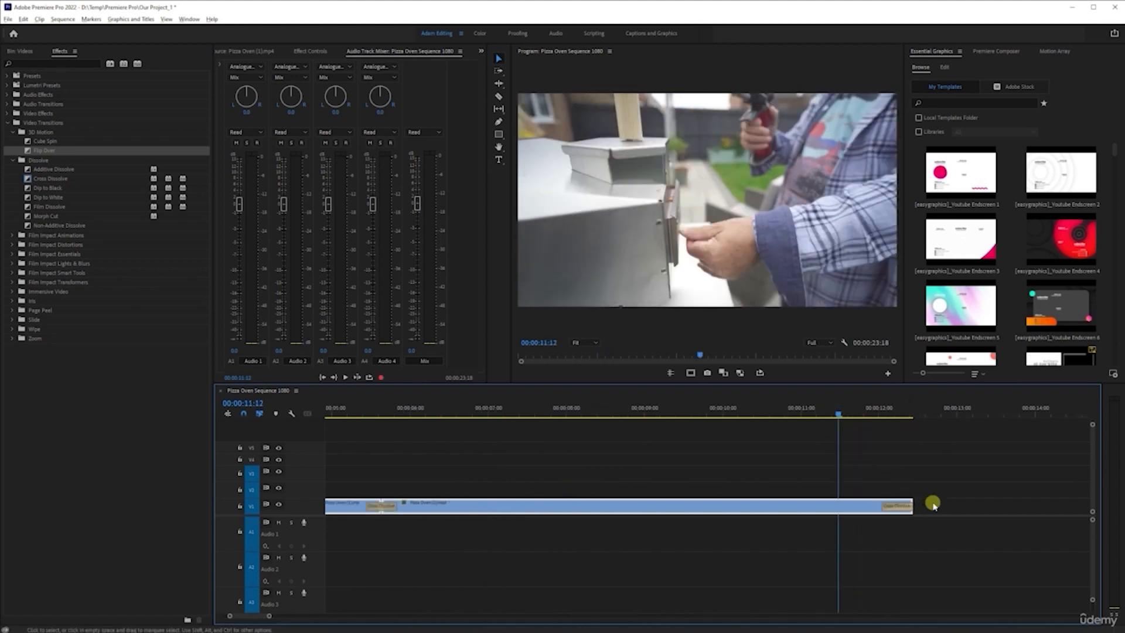
{"action": "key", "text": "space"}
{"action": "key", "text": "space"}
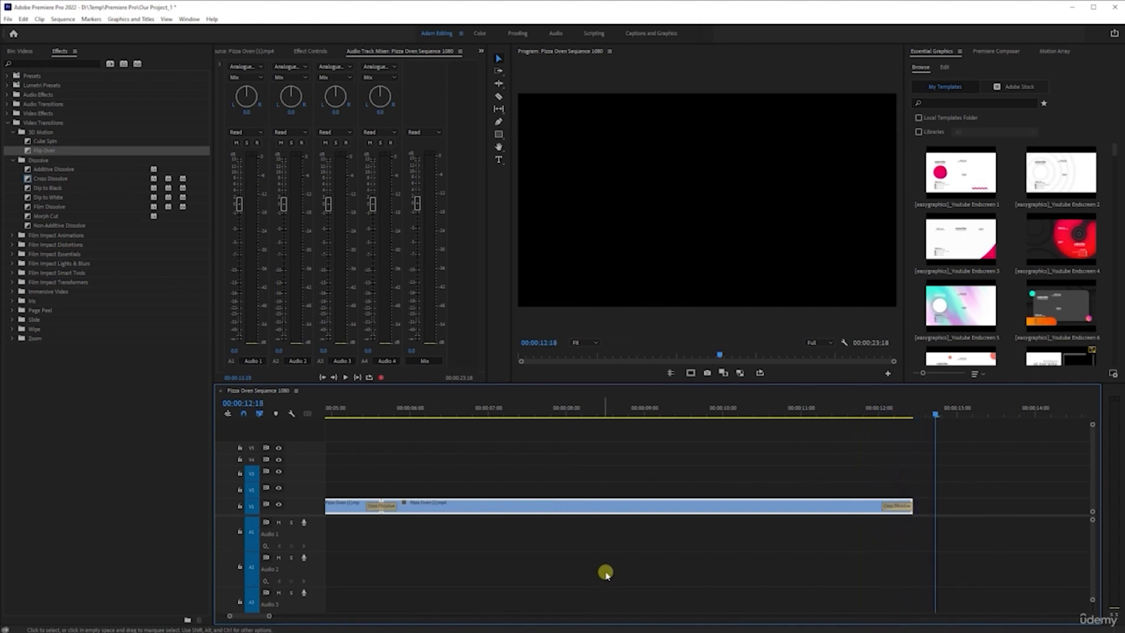
- Delete the Cross Dissolve from the end of the second pizza oven clip
{"action": "scroll", "coordinate": [627, 559], "scroll_direction": "down", "scroll_amount": 3}
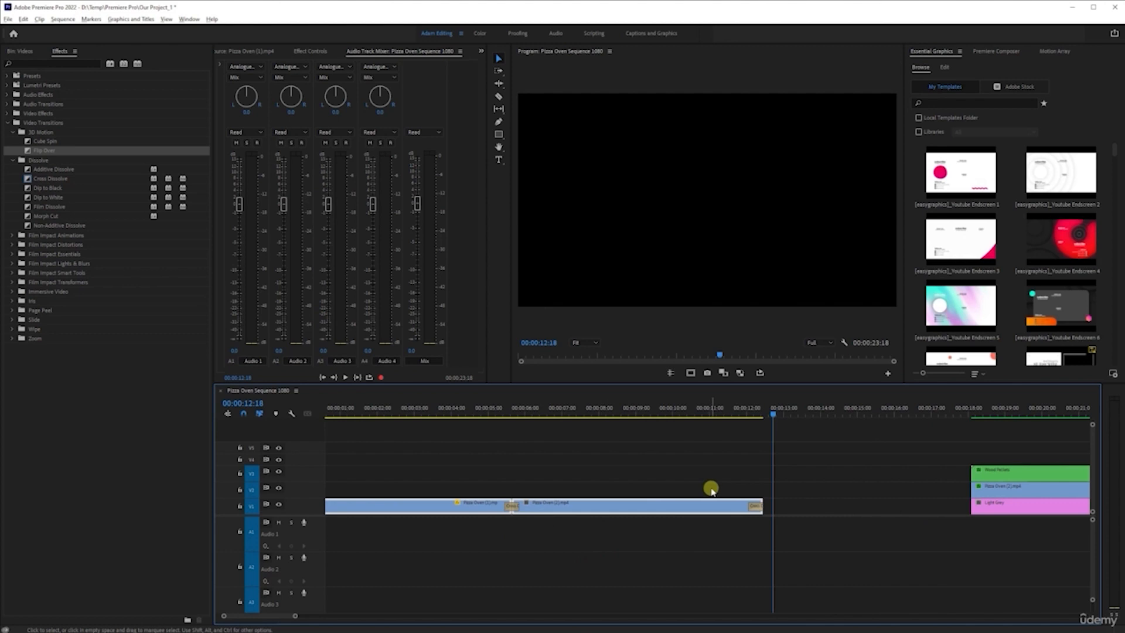
{"action": "scroll", "coordinate": [711, 490], "scroll_direction": "down", "scroll_amount": 2}
{"action": "scroll", "coordinate": [515, 512], "scroll_direction": "up", "scroll_amount": 2}
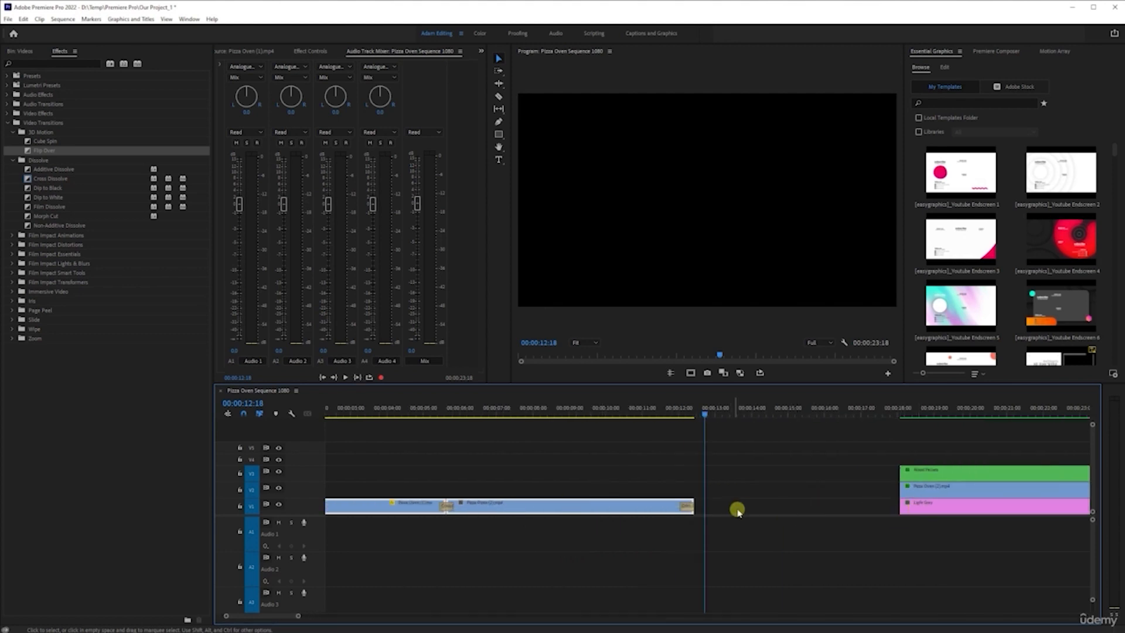
{"action": "left_click", "coordinate": [713, 530]}
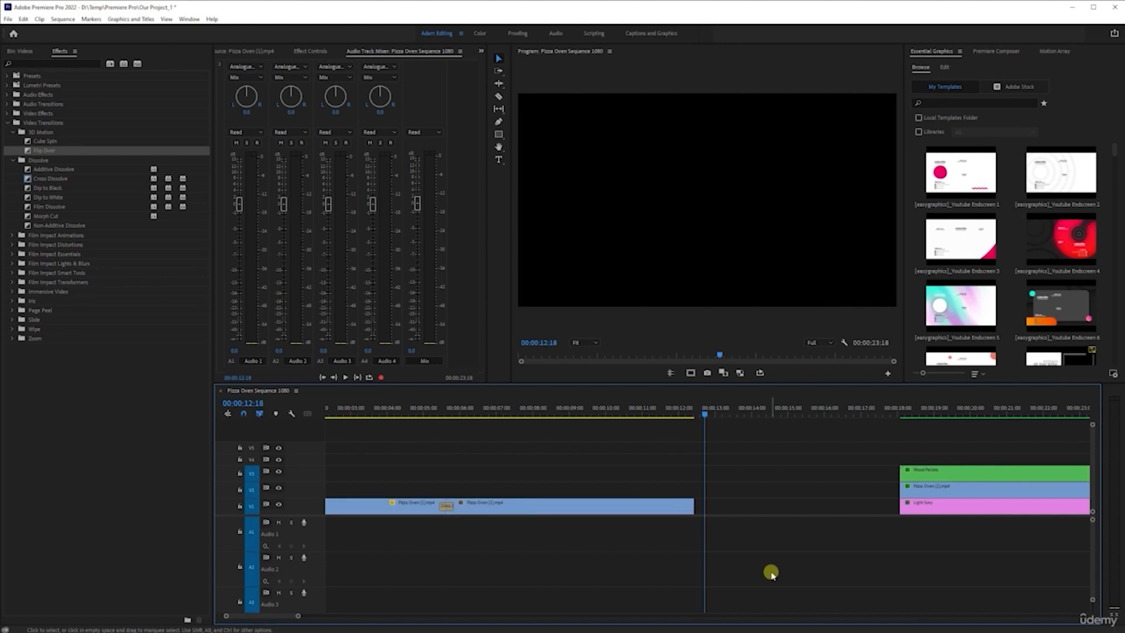
- Move the Light Grey clip on the lowest video track so it starts directly after the second pizza oven clip
{"action": "left_click", "coordinate": [928, 508]}
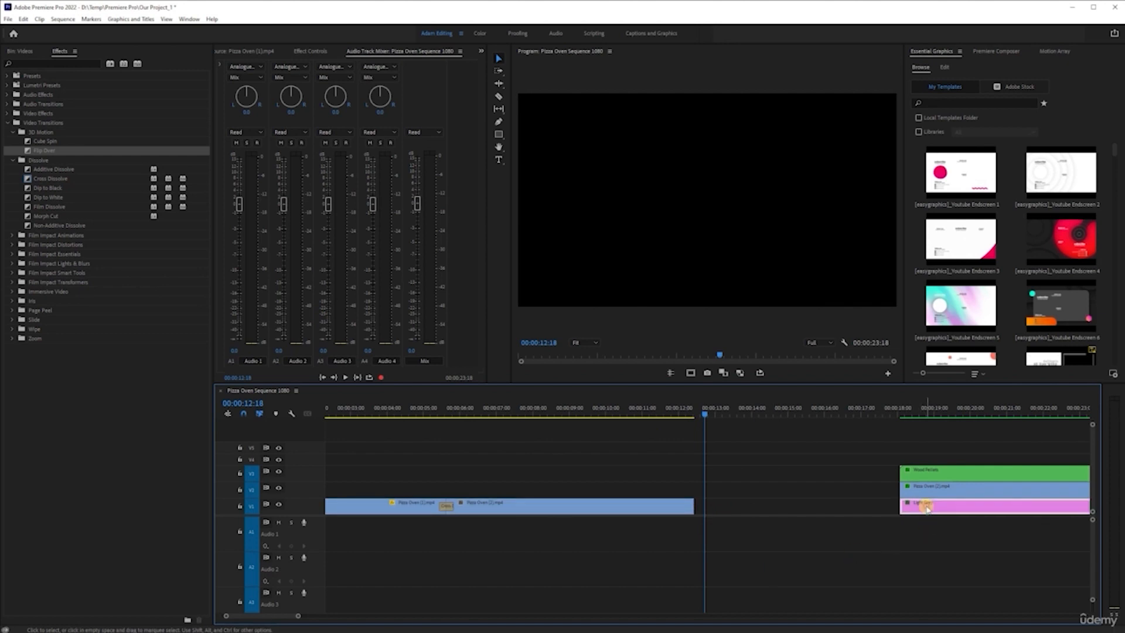
{"action": "left_click_drag", "start_coordinate": [887, 507], "coordinate": [695, 508]}
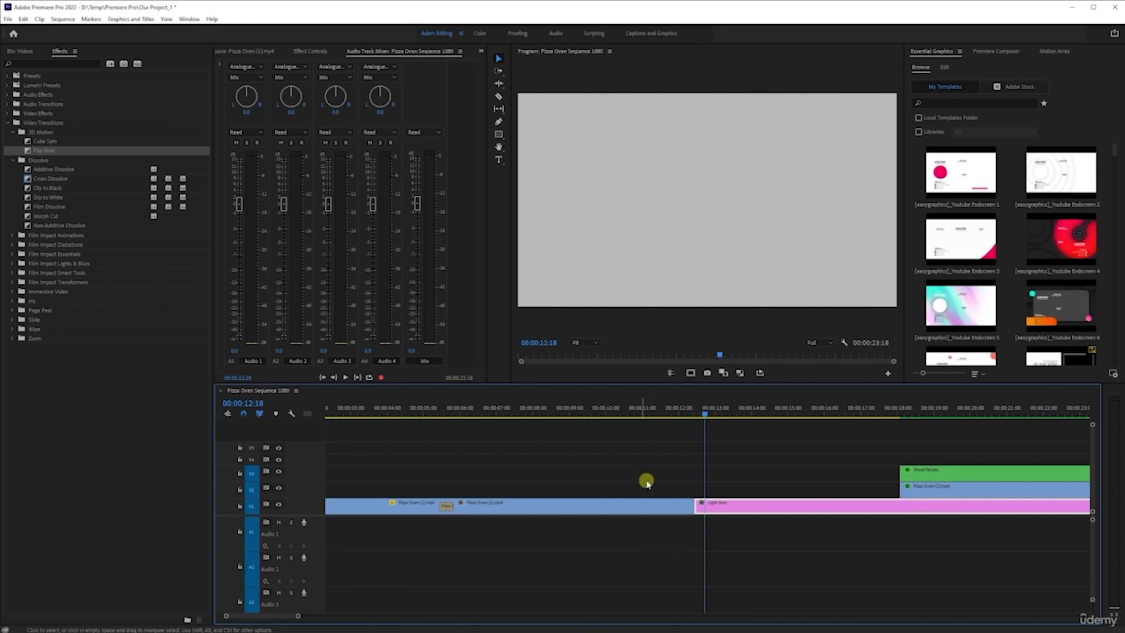
{"action": "left_click_drag", "start_coordinate": [606, 462], "coordinate": [346, 565]}
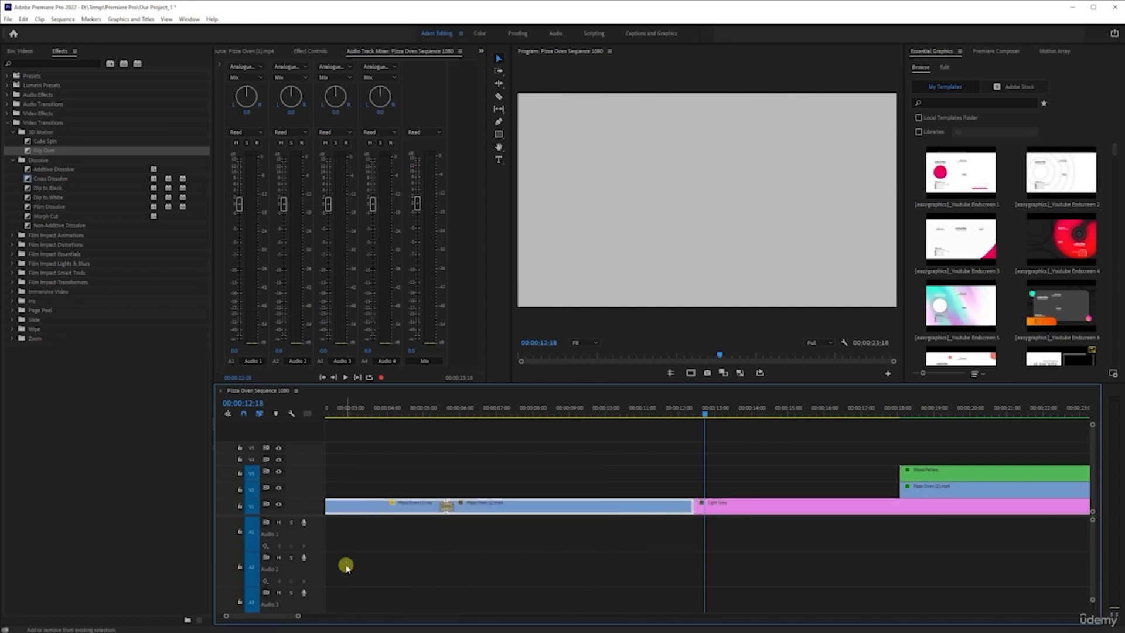
{"action": "left_click", "coordinate": [605, 426]}
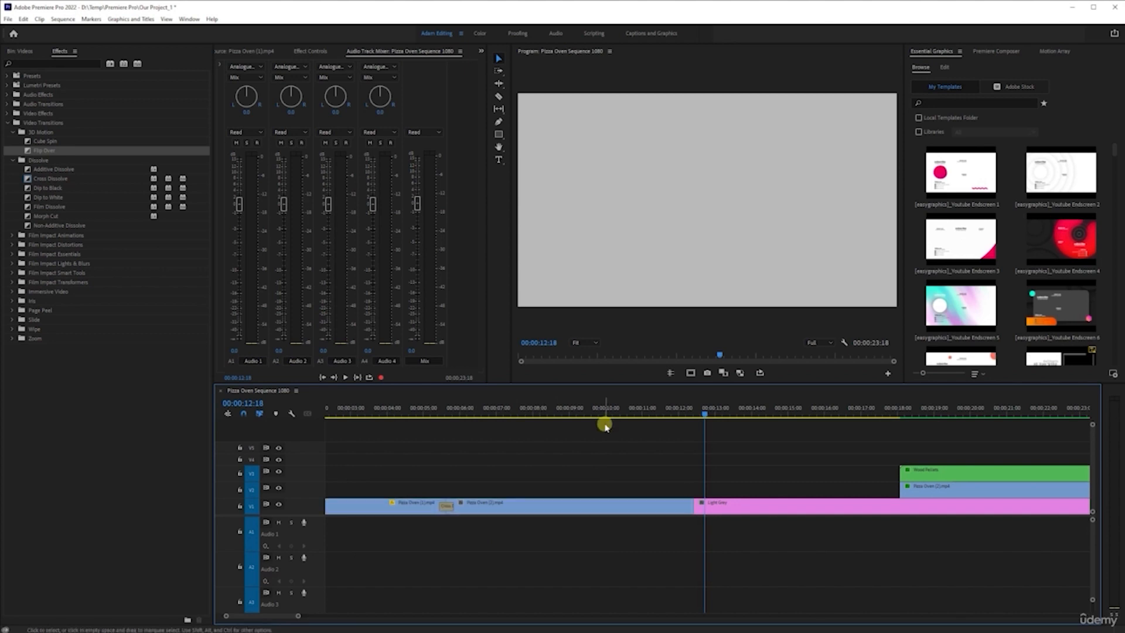
- Try placing the Cross Dissolve at the end of the second clip and trimming that edge, and undo the change
{"action": "left_click", "coordinate": [599, 502]}
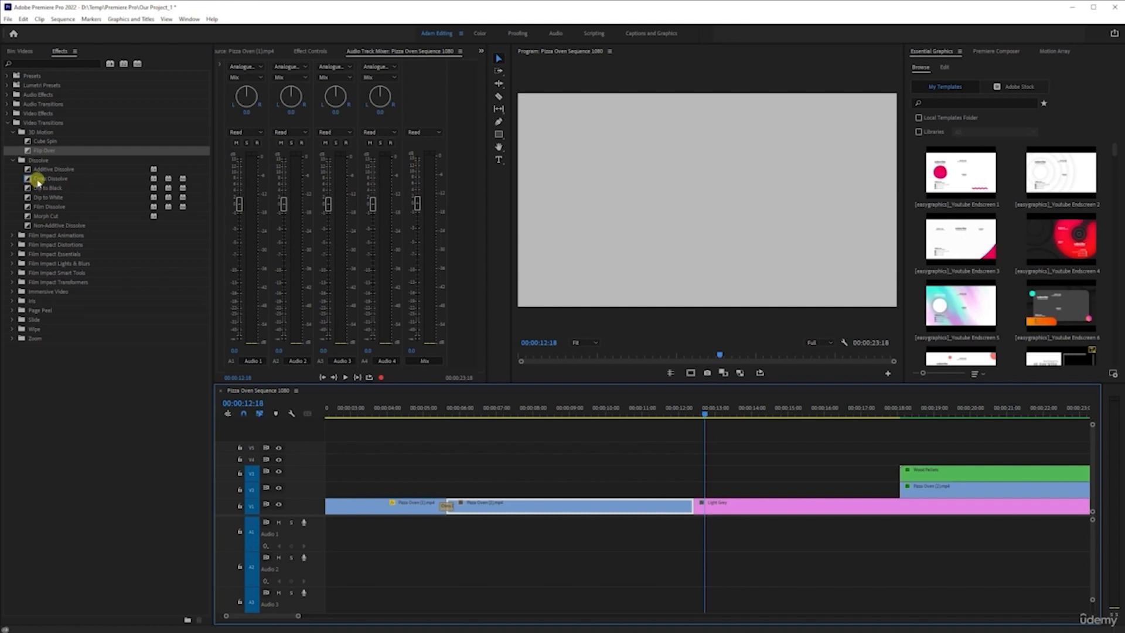
{"action": "left_click_drag", "start_coordinate": [37, 182], "coordinate": [628, 494]}
{"action": "left_click_drag", "start_coordinate": [700, 516], "coordinate": [694, 513]}
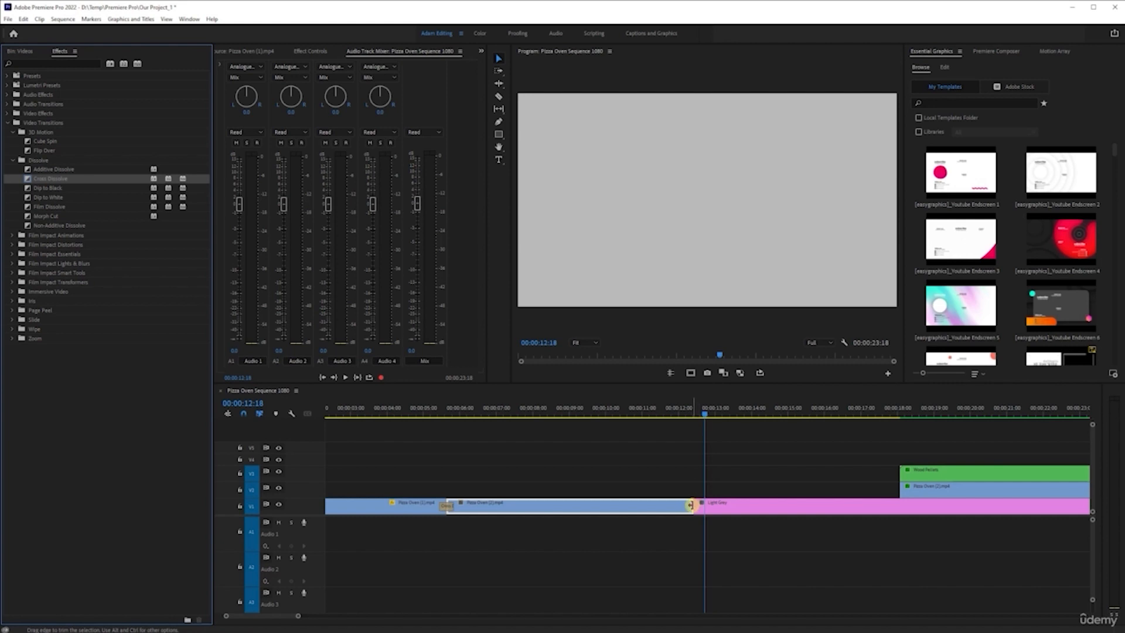
{"action": "left_click_drag", "start_coordinate": [690, 505], "coordinate": [753, 511]}
{"action": "key", "text": "ctrl+z"}
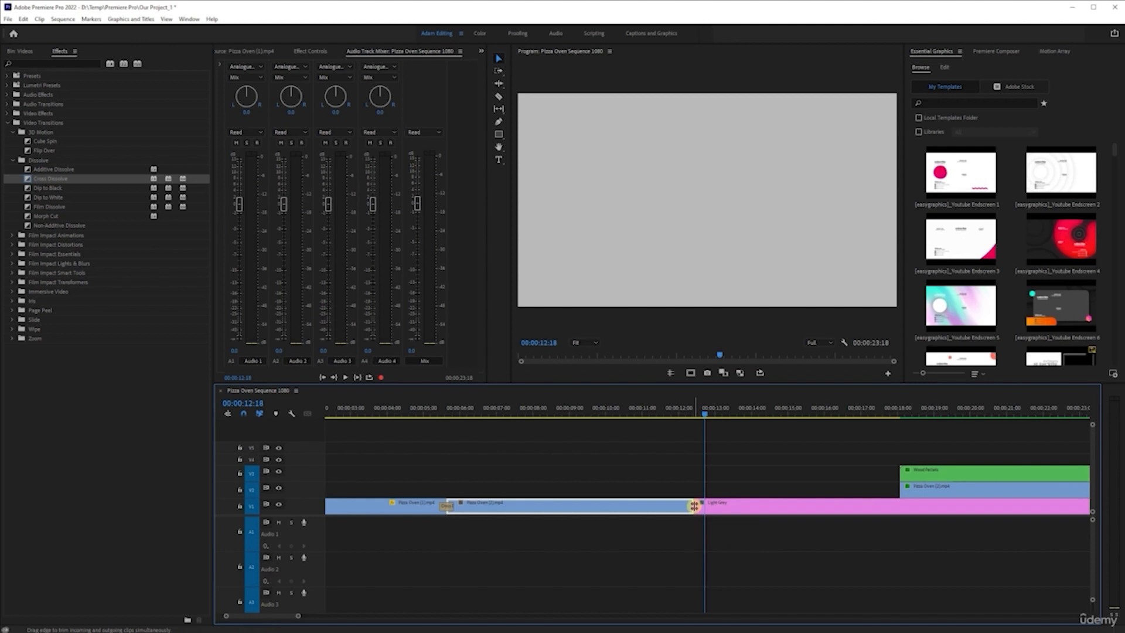
- Select the edit point between the second clip and the Light Grey clip and apply the Cross Dissolve from the Dissolve transitions
{"action": "left_click", "coordinate": [694, 506]}
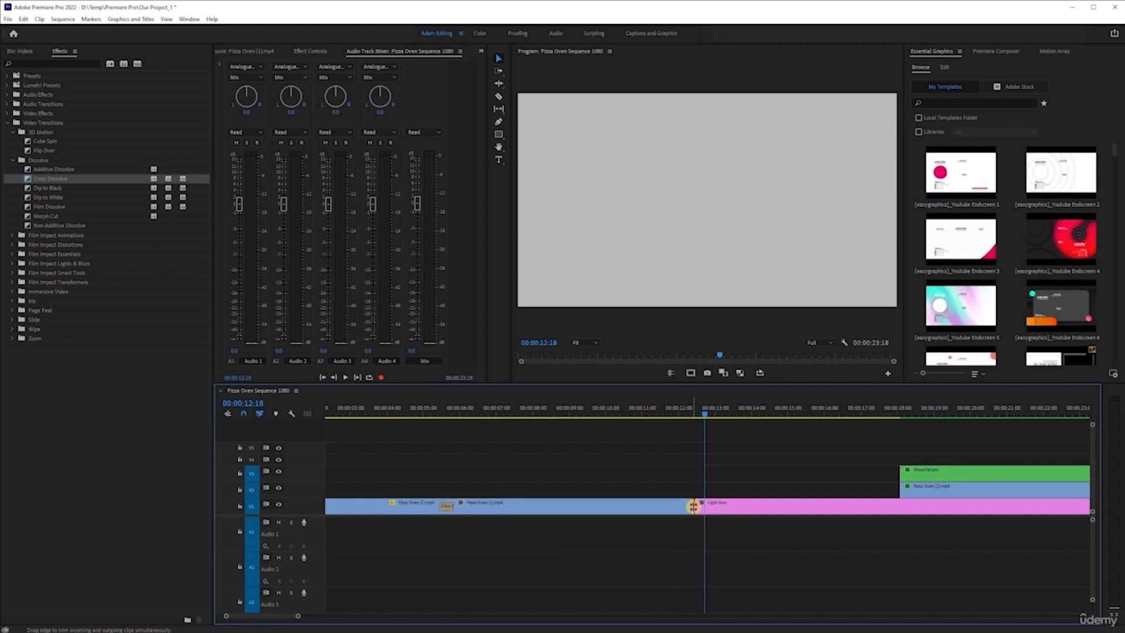
{"action": "scroll", "coordinate": [690, 524], "scroll_direction": "up", "scroll_amount": 5}
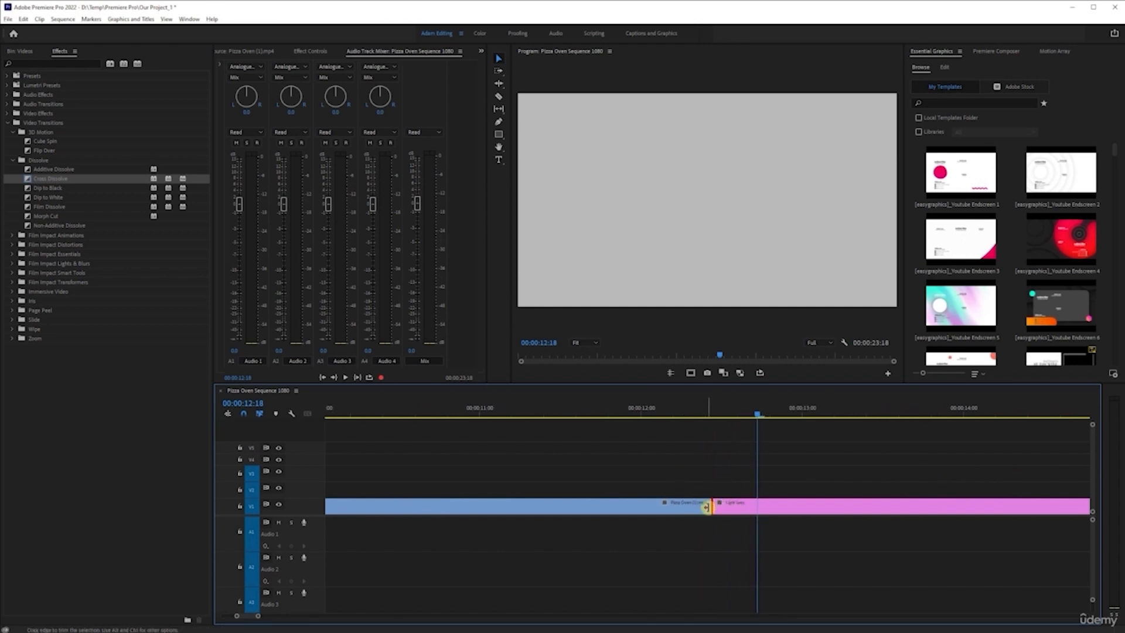
{"action": "scroll", "coordinate": [703, 525], "scroll_direction": "down", "scroll_amount": 2}
{"action": "scroll", "coordinate": [695, 531], "scroll_direction": "down", "scroll_amount": 2}
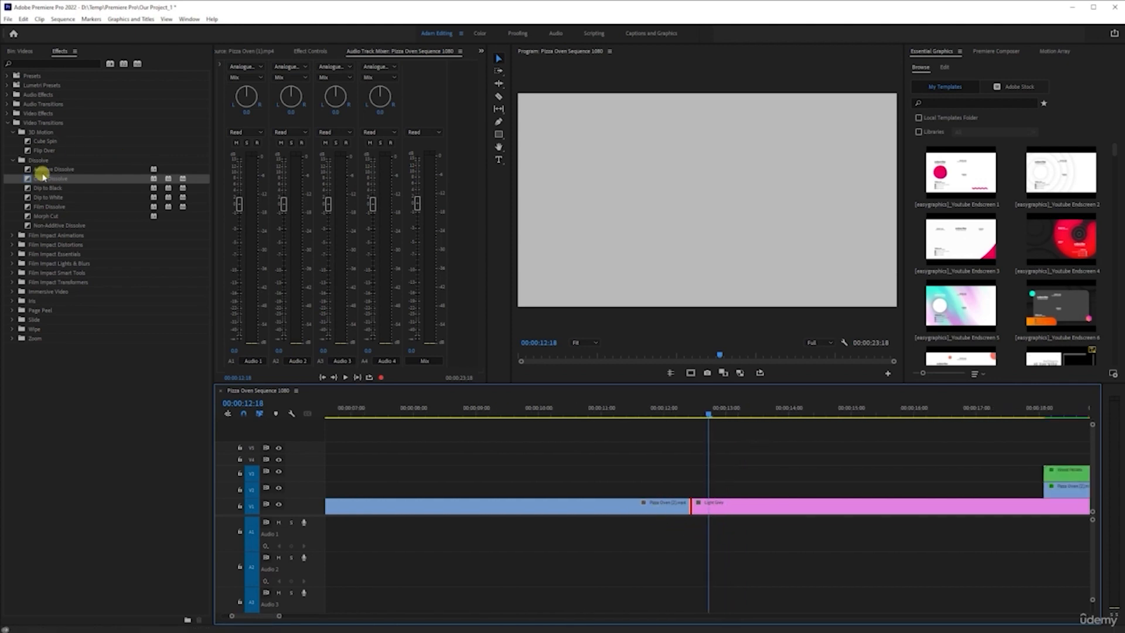
{"action": "left_click_drag", "start_coordinate": [38, 181], "coordinate": [658, 469]}
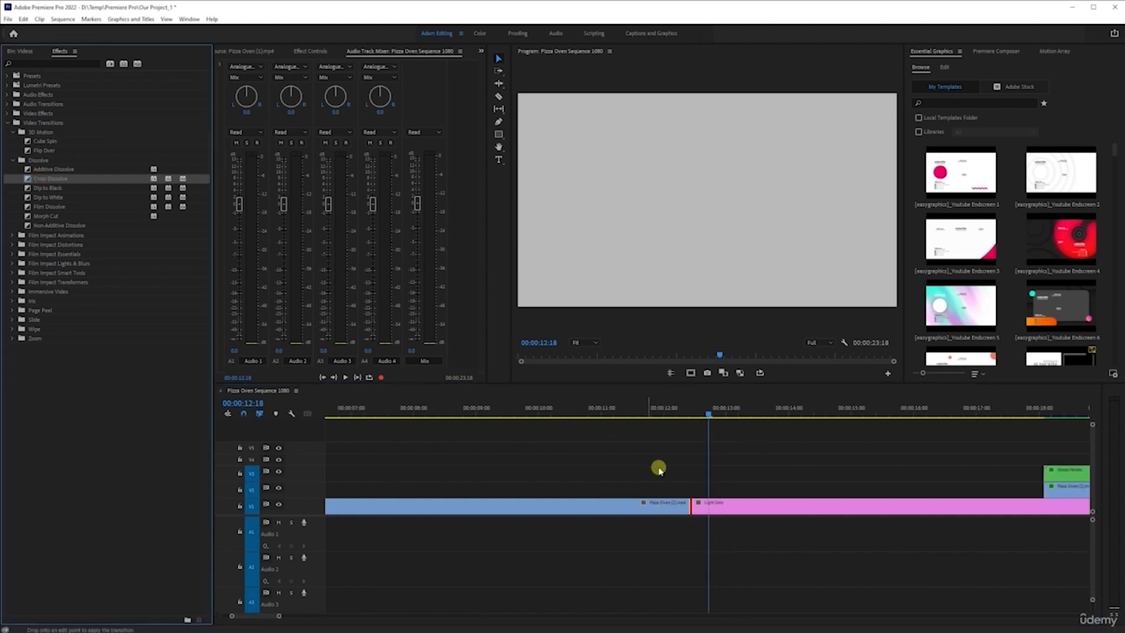
{"action": "left_click_drag", "start_coordinate": [697, 511], "coordinate": [701, 512]}
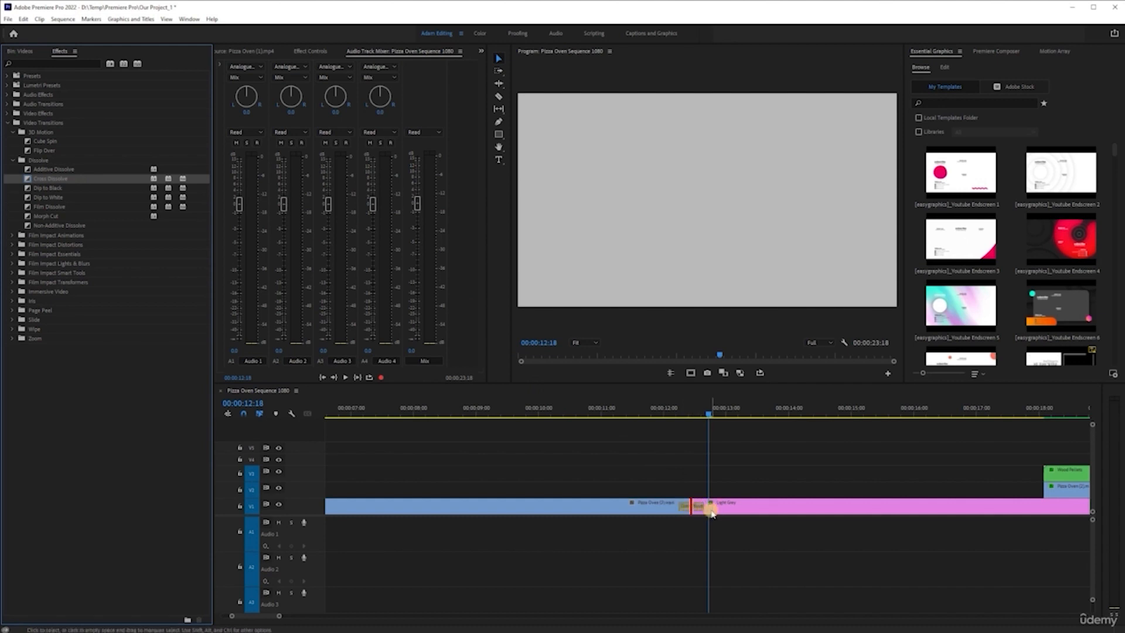
- Delete the Cross Dissolve before the Light Grey clip and reapply it as the default transition on the selected edit point
{"action": "left_click", "coordinate": [678, 496]}
{"action": "key", "text": "Delete"}
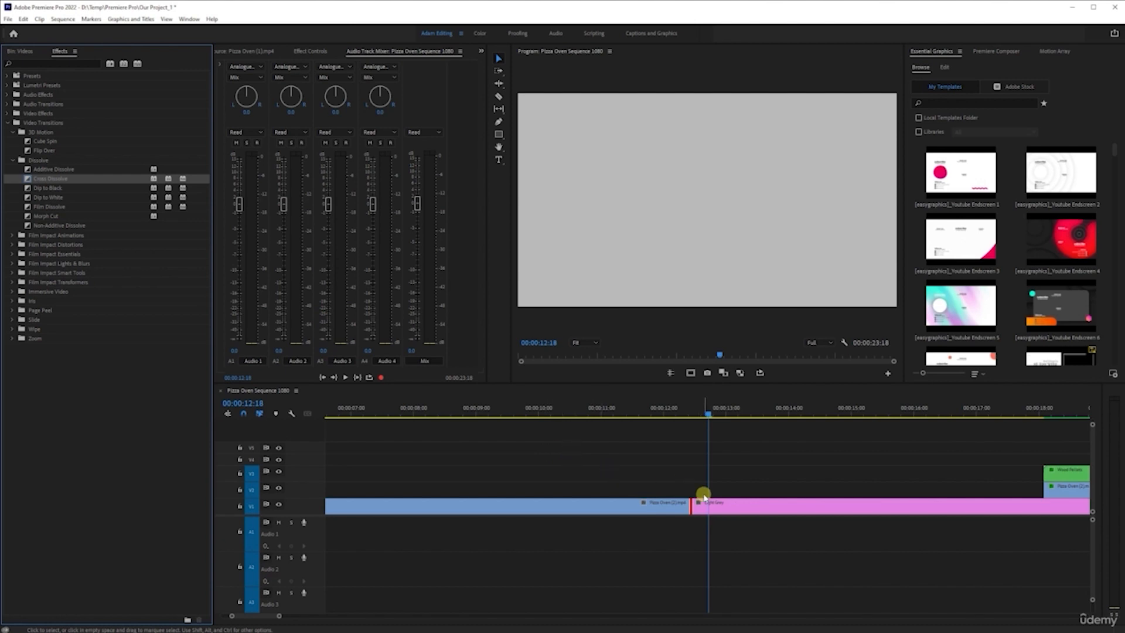
{"action": "key", "text": "ctrl+d"}
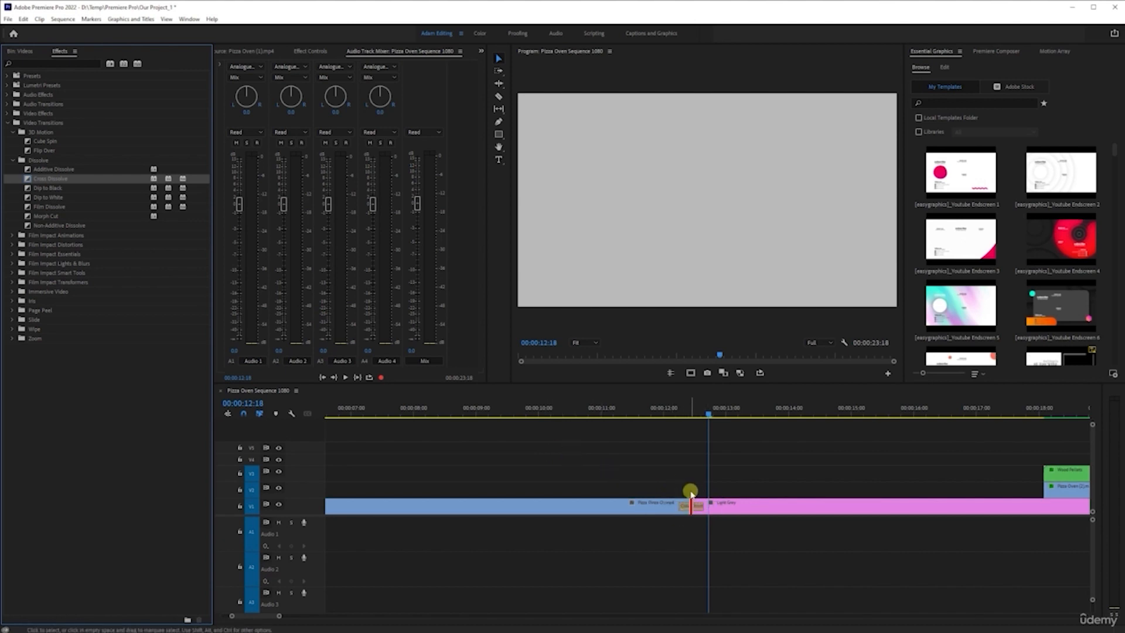
- Save the project and play back the Cross Dissolve from the second clip into the Light Grey clip
{"action": "left_click_drag", "start_coordinate": [694, 507], "coordinate": [678, 512]}
{"action": "key", "text": "ctrl+s"}
{"action": "left_click", "coordinate": [609, 412]}
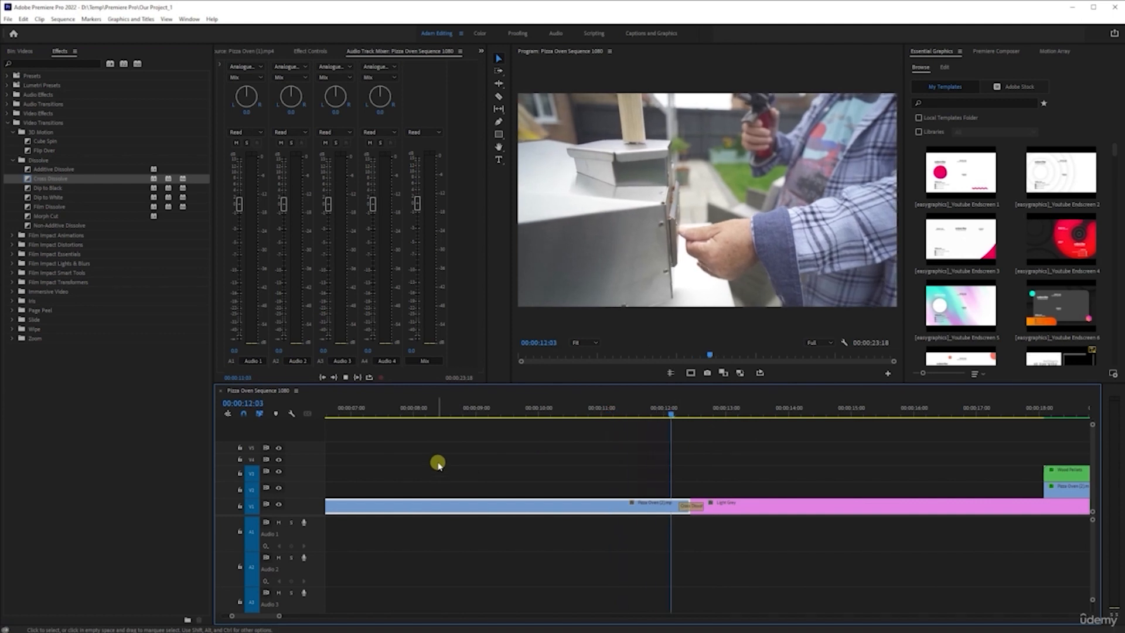
{"action": "key", "text": "space"}
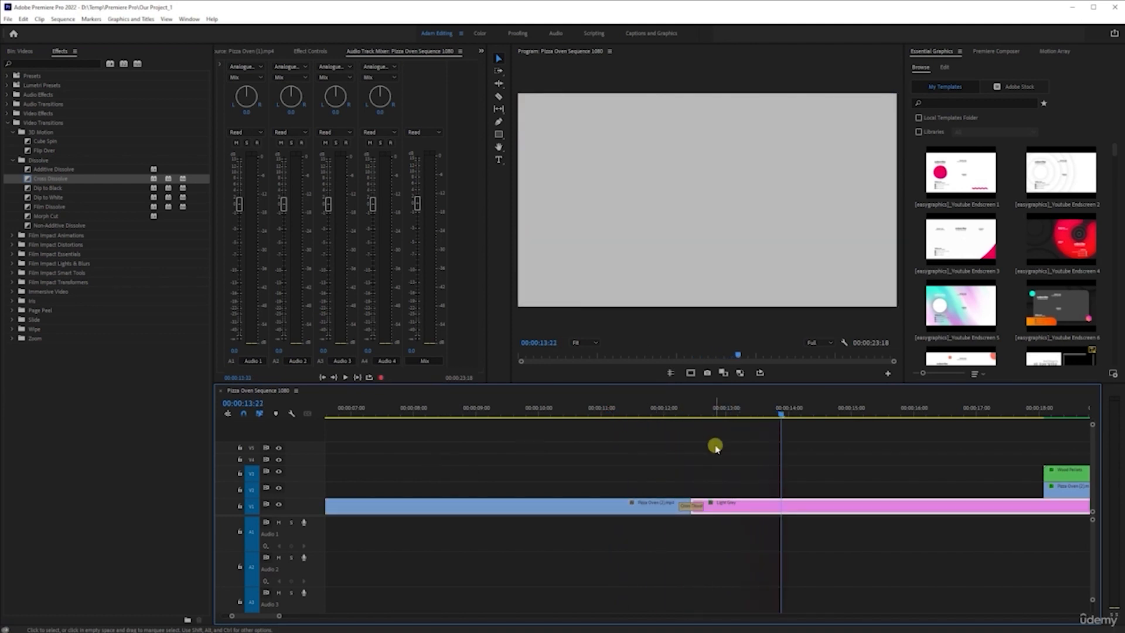
- Undo the Cross Dissolve before the Light Grey clip and the move of that clip
{"action": "key", "text": "backslash"}
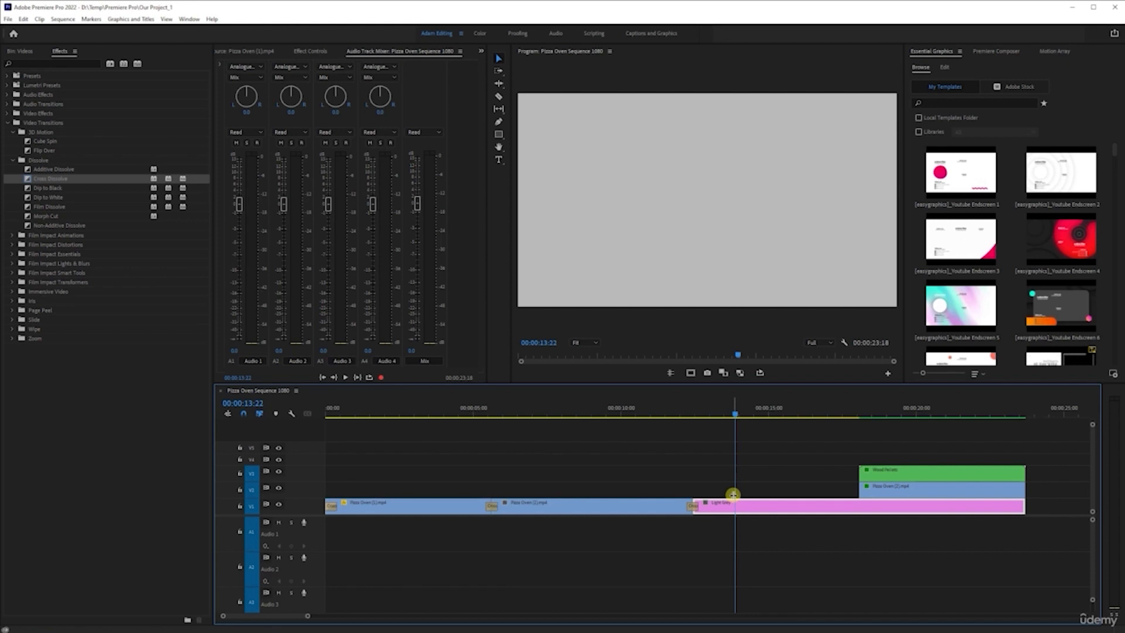
{"action": "key", "text": "ctrl+z"}
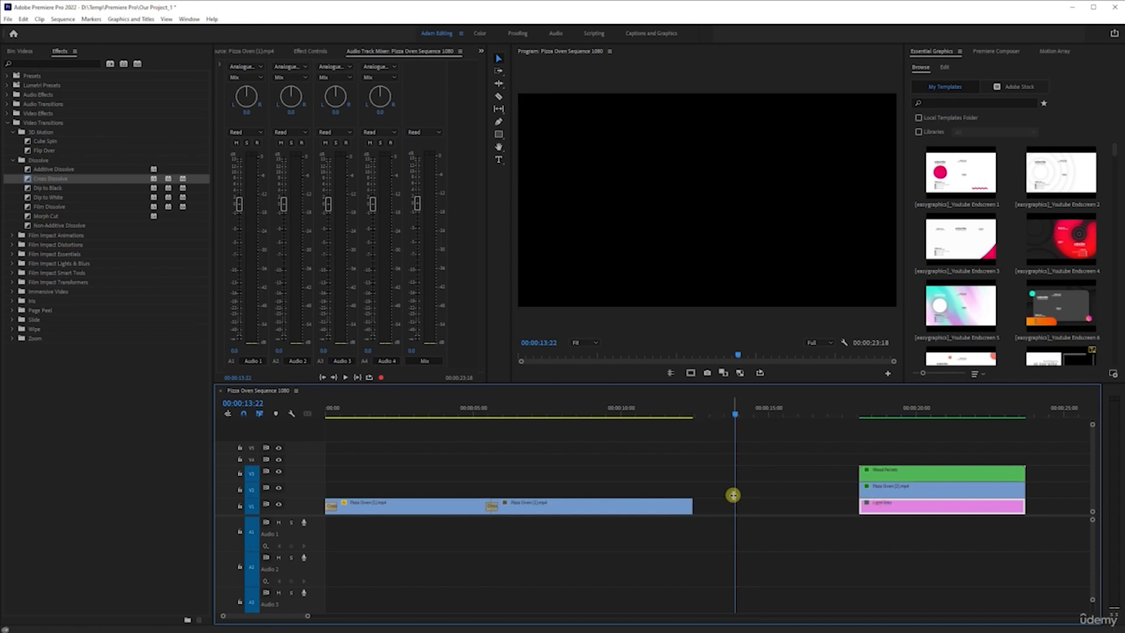
{"action": "scroll", "coordinate": [467, 487], "scroll_direction": "down", "scroll_amount": 1}
{"action": "scroll", "coordinate": [467, 487], "scroll_direction": "up", "scroll_amount": 4}
{"action": "scroll", "coordinate": [490, 511], "scroll_direction": "up", "scroll_amount": 3}
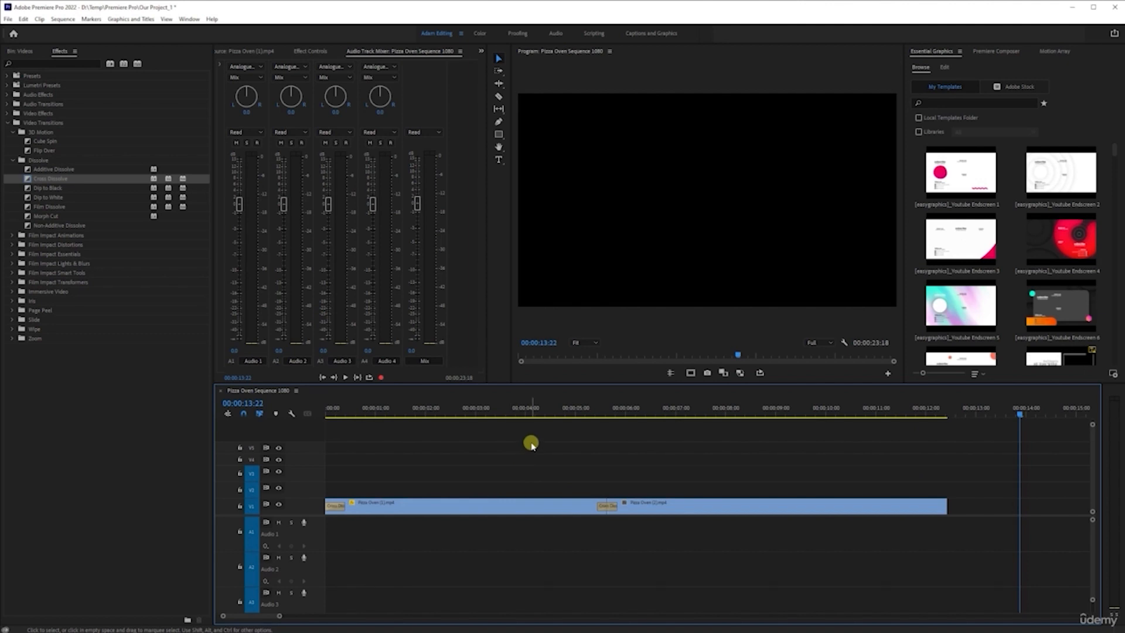
- Replace the transition at the cut between the two pizza oven clips with Dip to White and play it back
{"action": "left_click", "coordinate": [609, 410]}
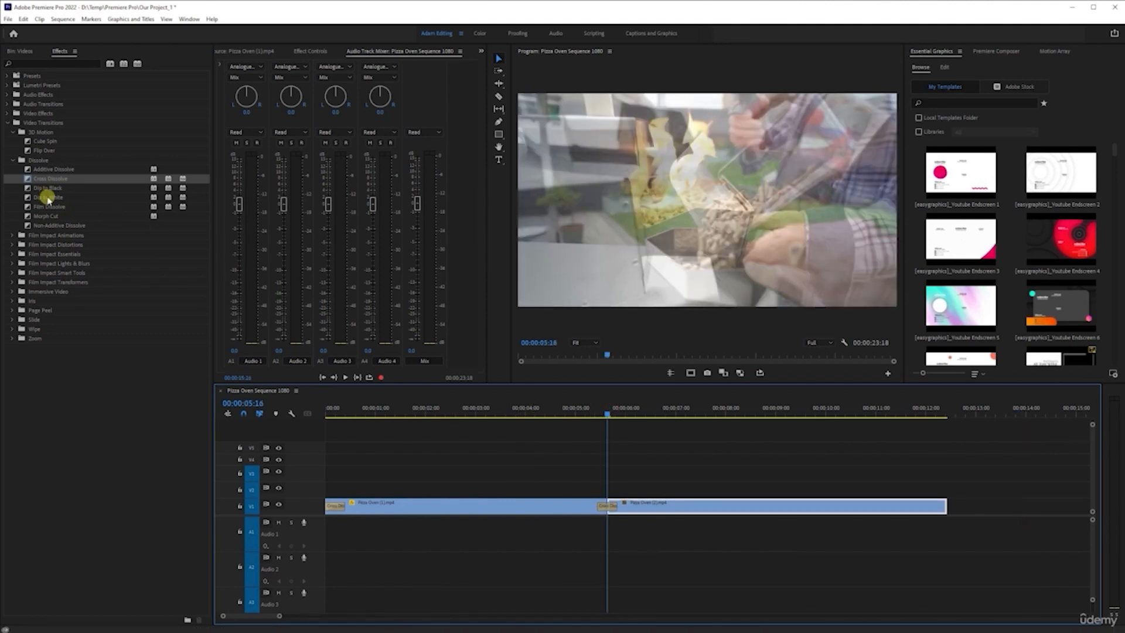
{"action": "left_click_drag", "start_coordinate": [48, 198], "coordinate": [608, 506]}
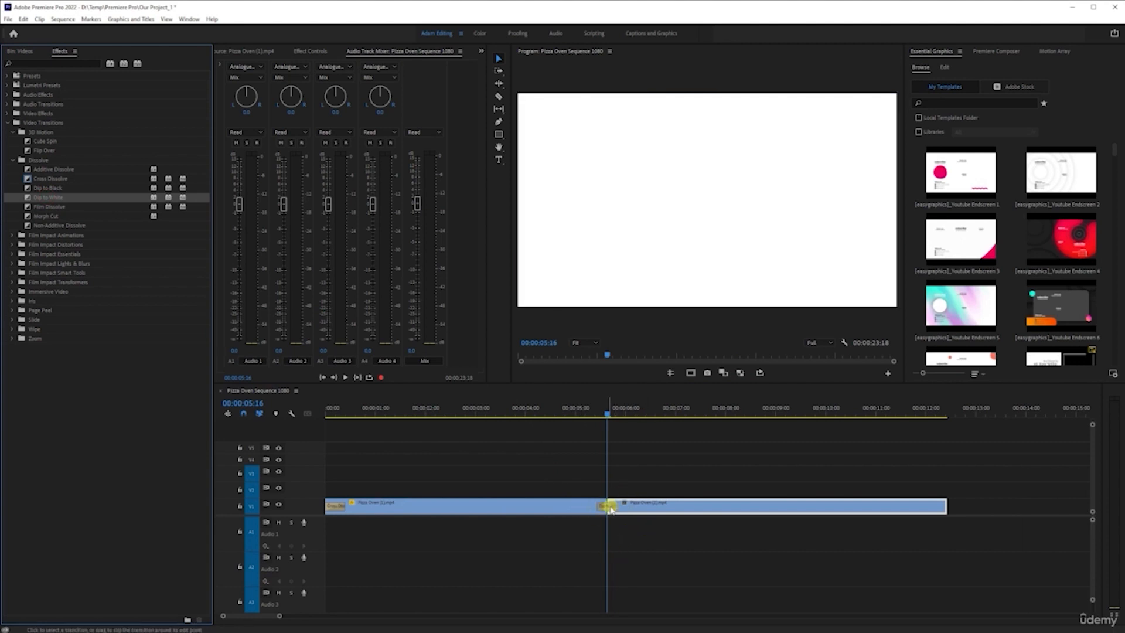
{"action": "key", "text": "equal"}
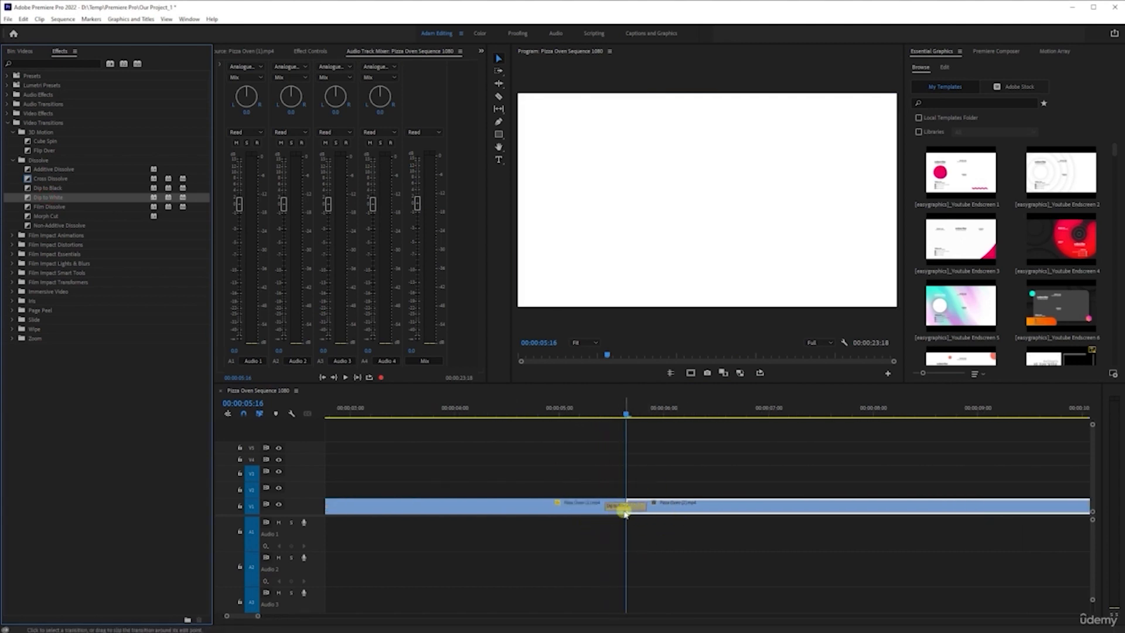
{"action": "left_click", "coordinate": [530, 412]}
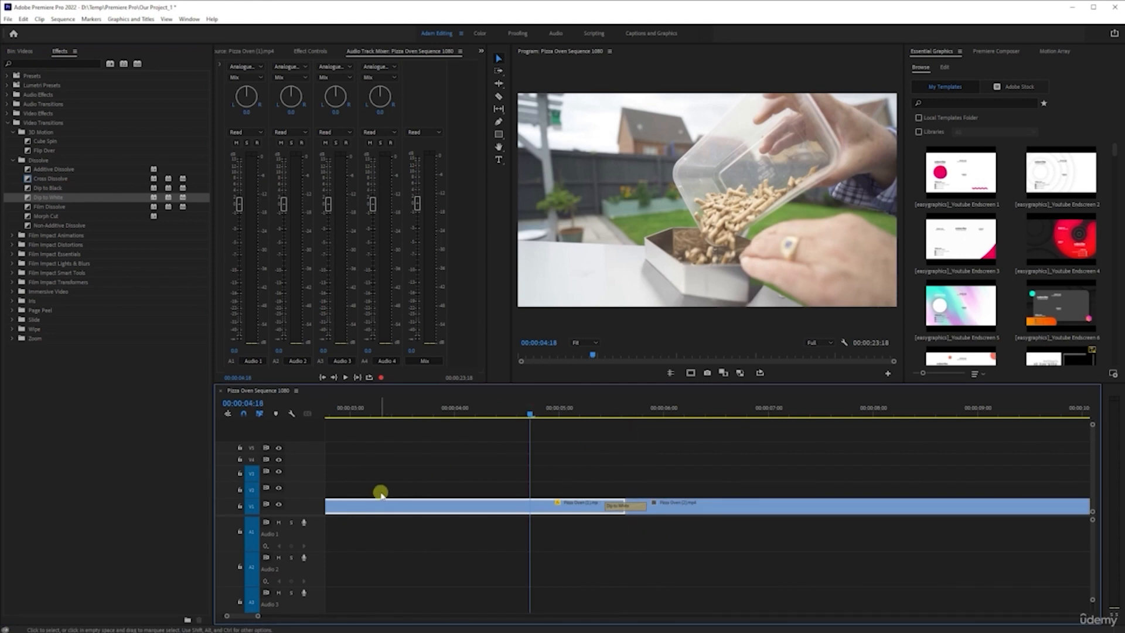
{"action": "key", "text": "space"}
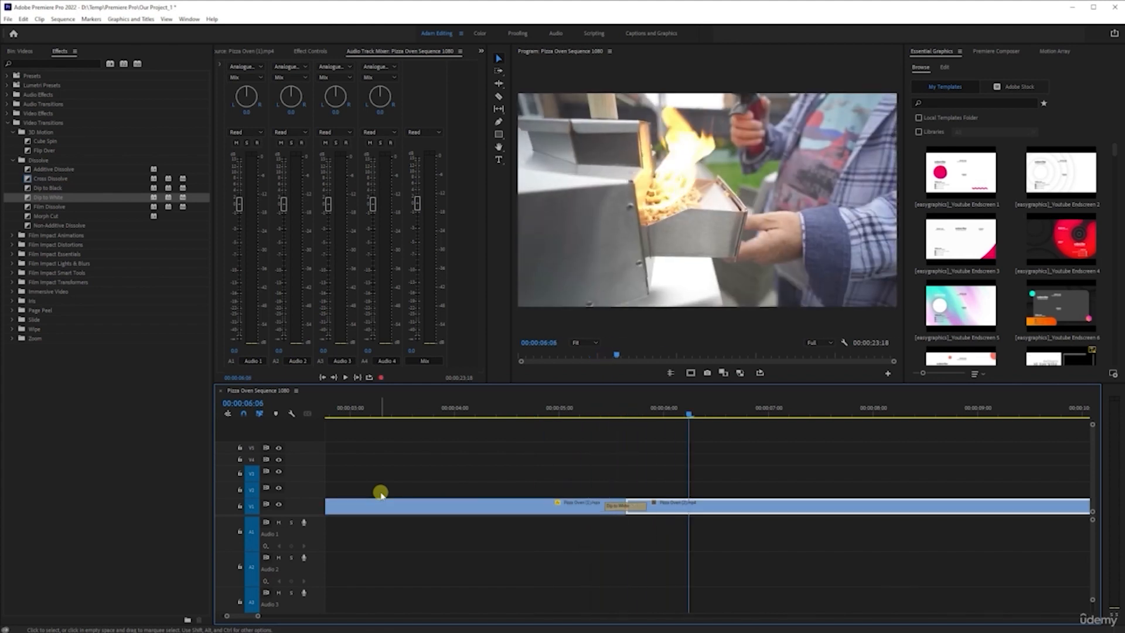
- Lengthen the Dip to White on both sides of the cut to about 00:00:01:11 and play it back
{"action": "left_click_drag", "start_coordinate": [643, 511], "coordinate": [700, 507]}
{"action": "left_click", "coordinate": [434, 409]}
{"action": "key", "text": "space"}
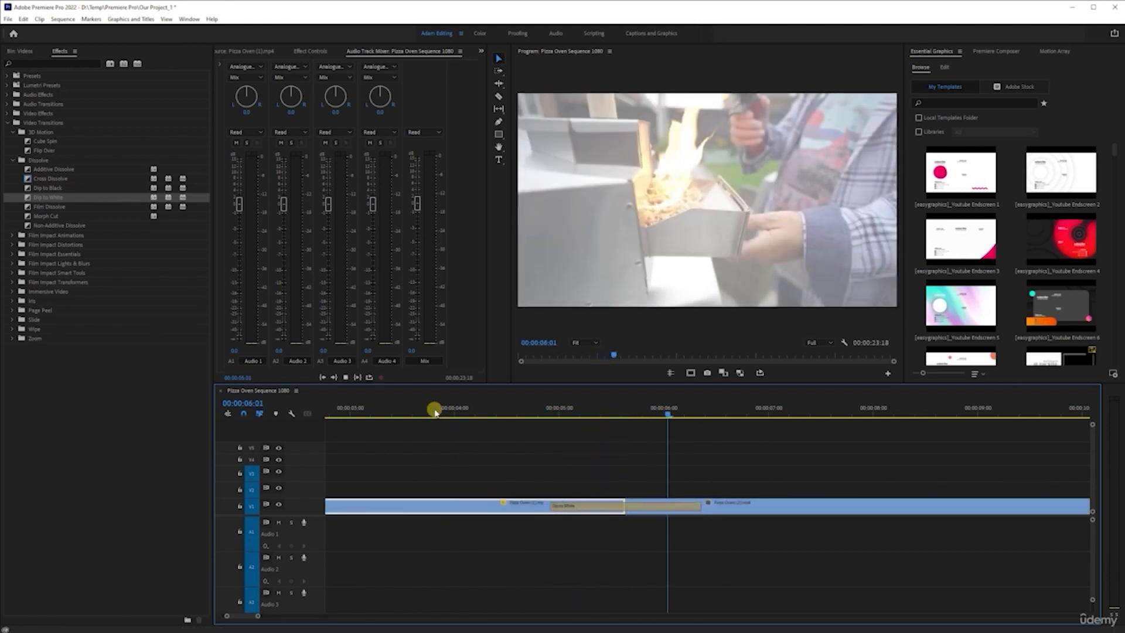
{"action": "key", "text": "space"}
- Replace the Dip to White between the two clips with Film Dissolve and preview it
{"action": "left_click", "coordinate": [626, 405]}
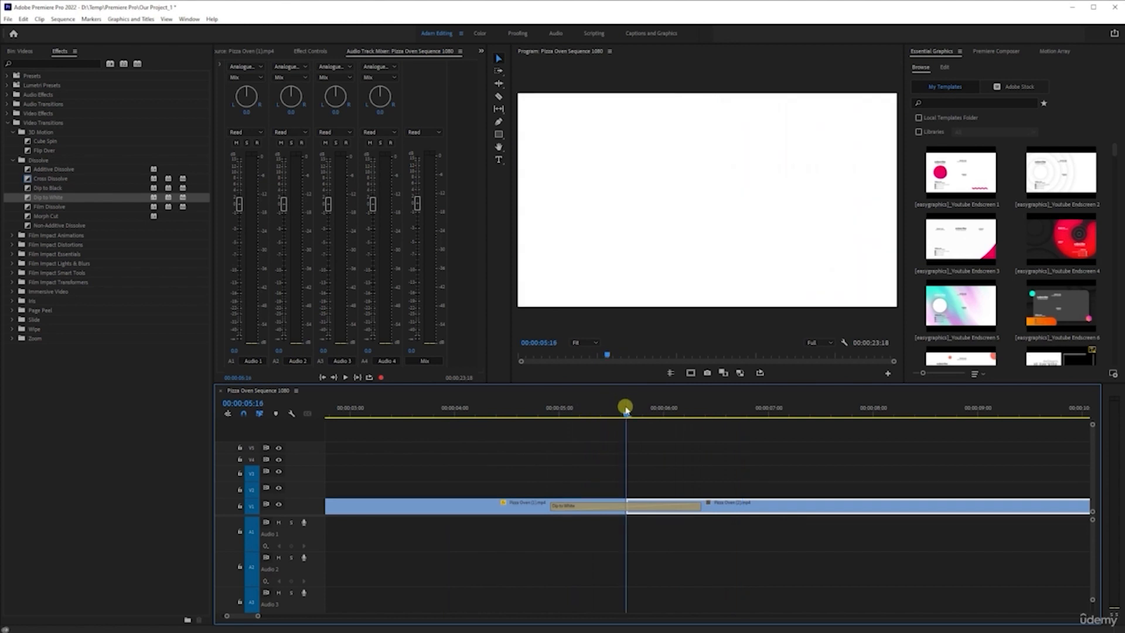
{"action": "left_click_drag", "start_coordinate": [43, 211], "coordinate": [613, 508]}
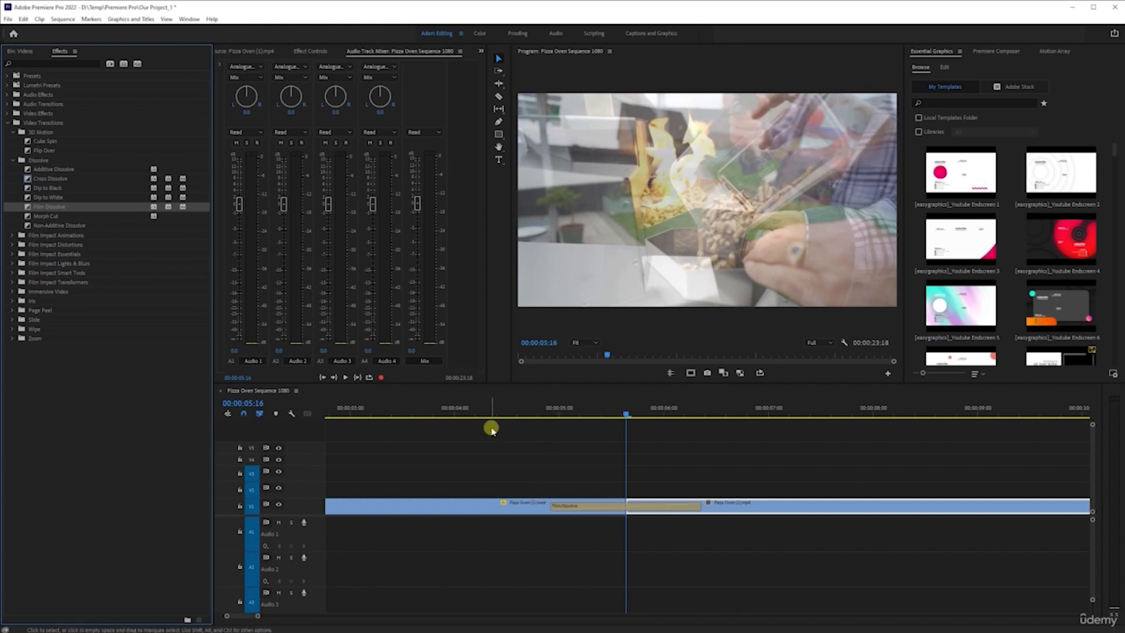
{"action": "left_click", "coordinate": [459, 410]}
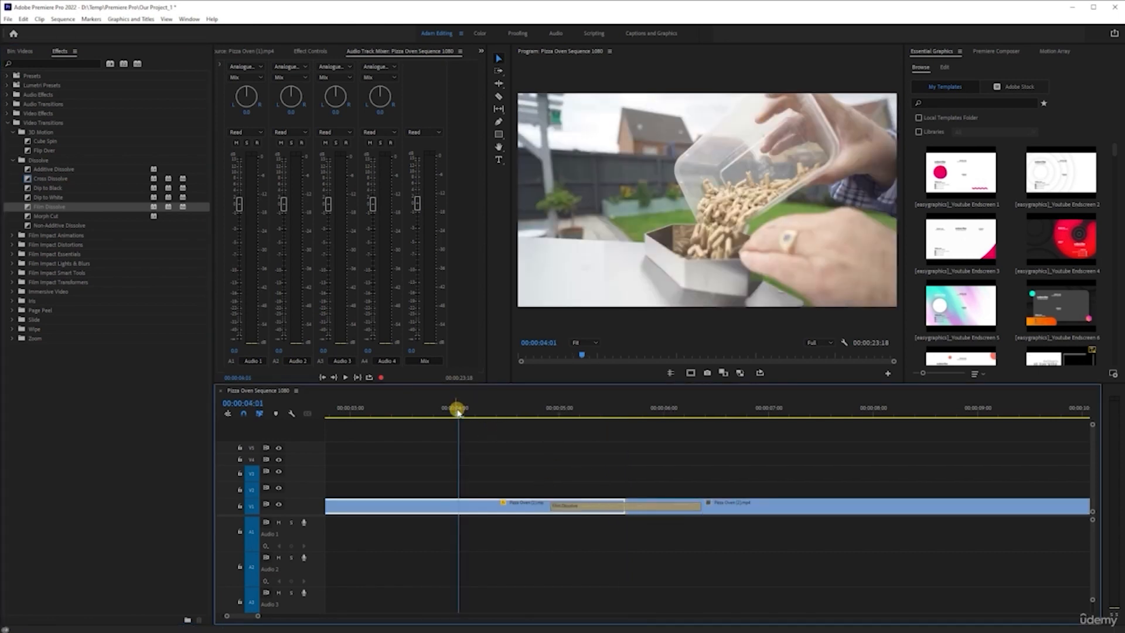
{"action": "key", "text": "space"}
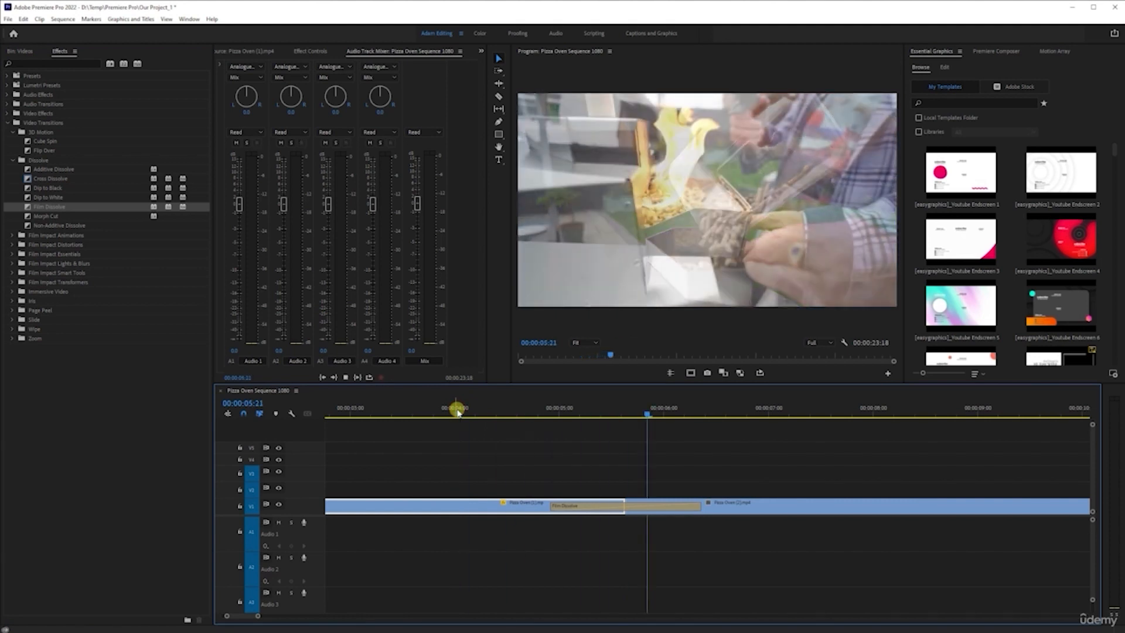
{"action": "key", "text": "space"}
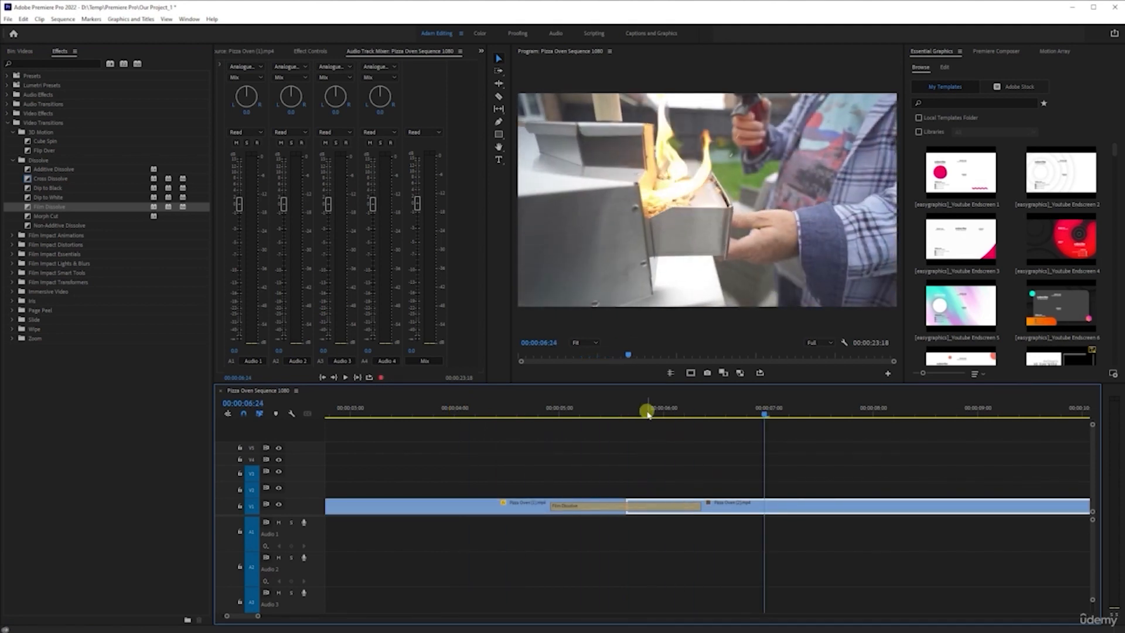
- Replace the Film Dissolve at the cut with Cross Dissolve and play it back for comparison
{"action": "left_click", "coordinate": [625, 410]}
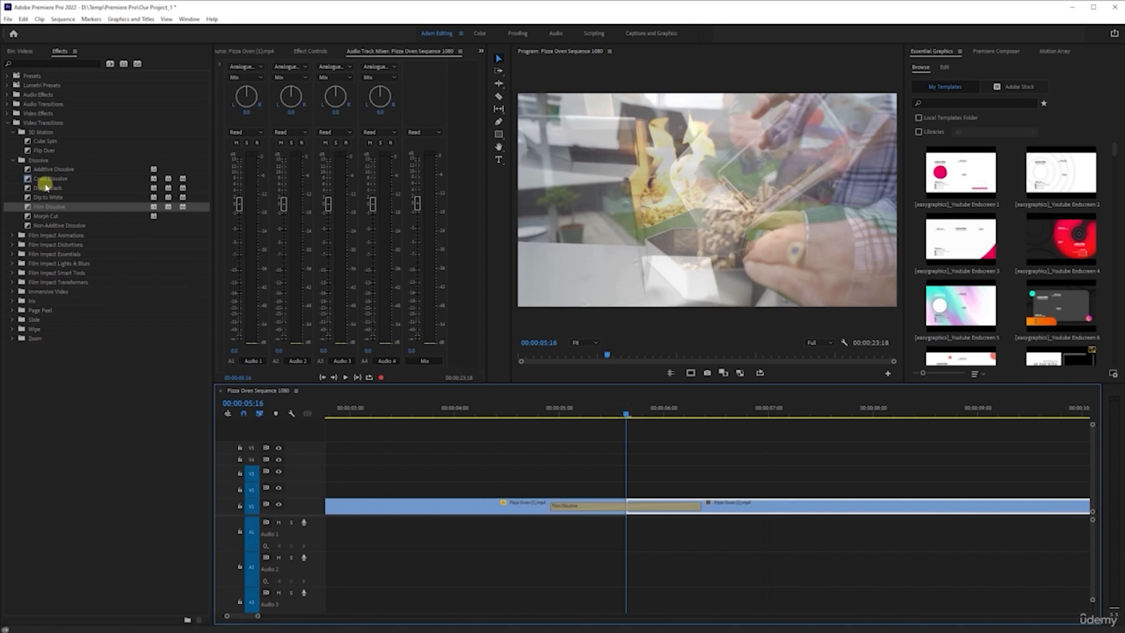
{"action": "left_click", "coordinate": [38, 180]}
{"action": "left_click_drag", "start_coordinate": [38, 179], "coordinate": [617, 504]}
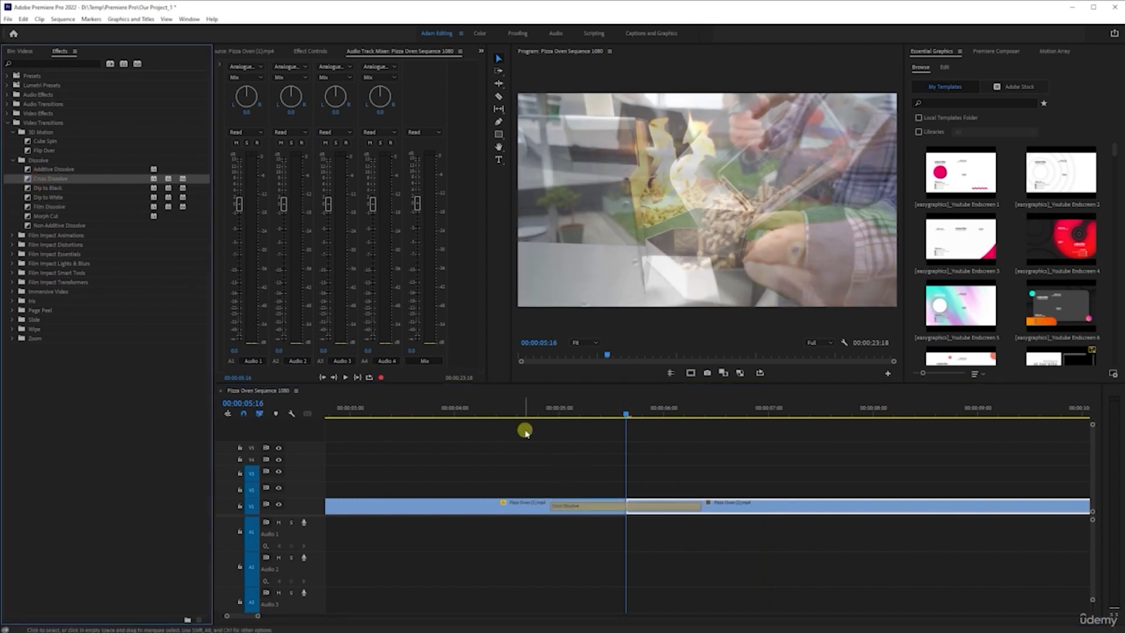
{"action": "left_click", "coordinate": [509, 413]}
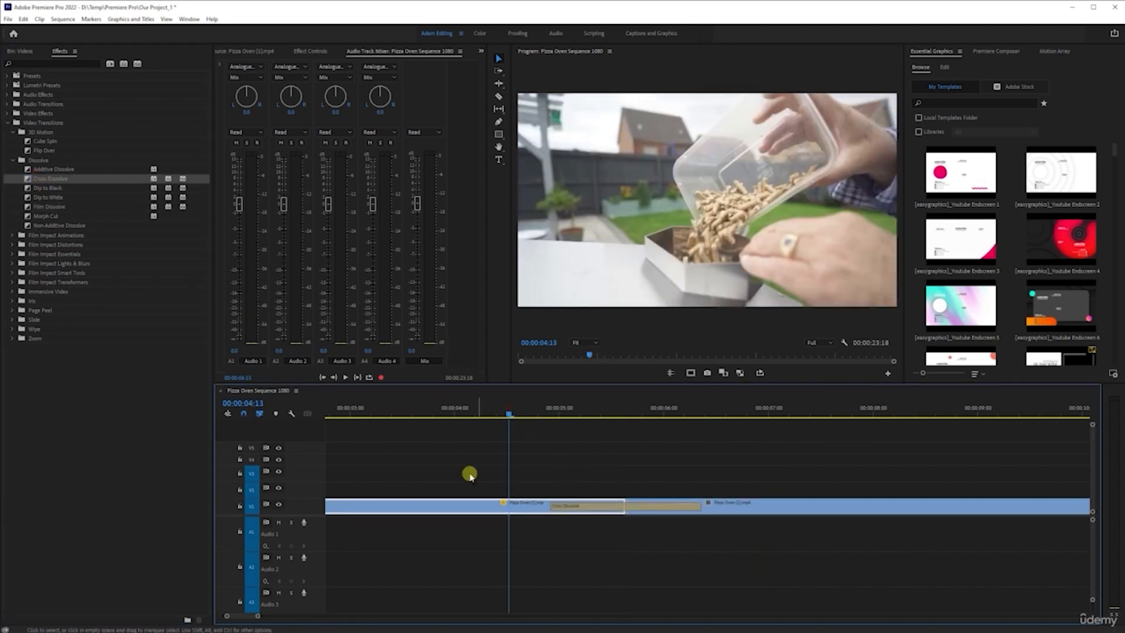
{"action": "key", "text": "space"}
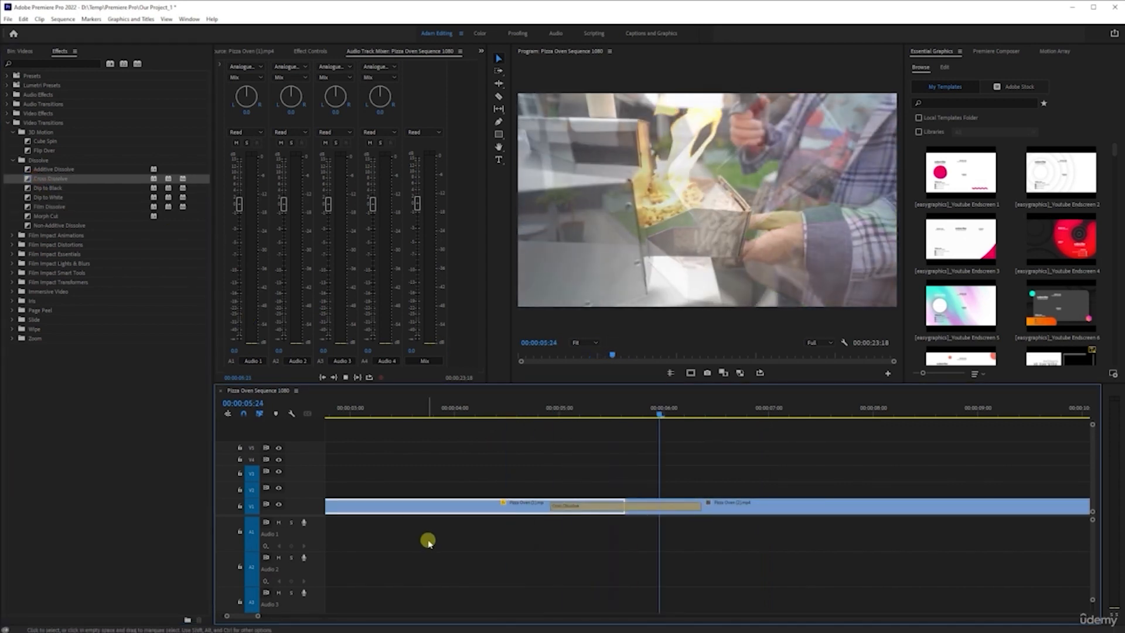
{"action": "key", "text": "space"}
- Put Film Dissolve back in place of the Cross Dissolve at the cut and play through it
{"action": "left_click_drag", "start_coordinate": [53, 207], "coordinate": [631, 505]}
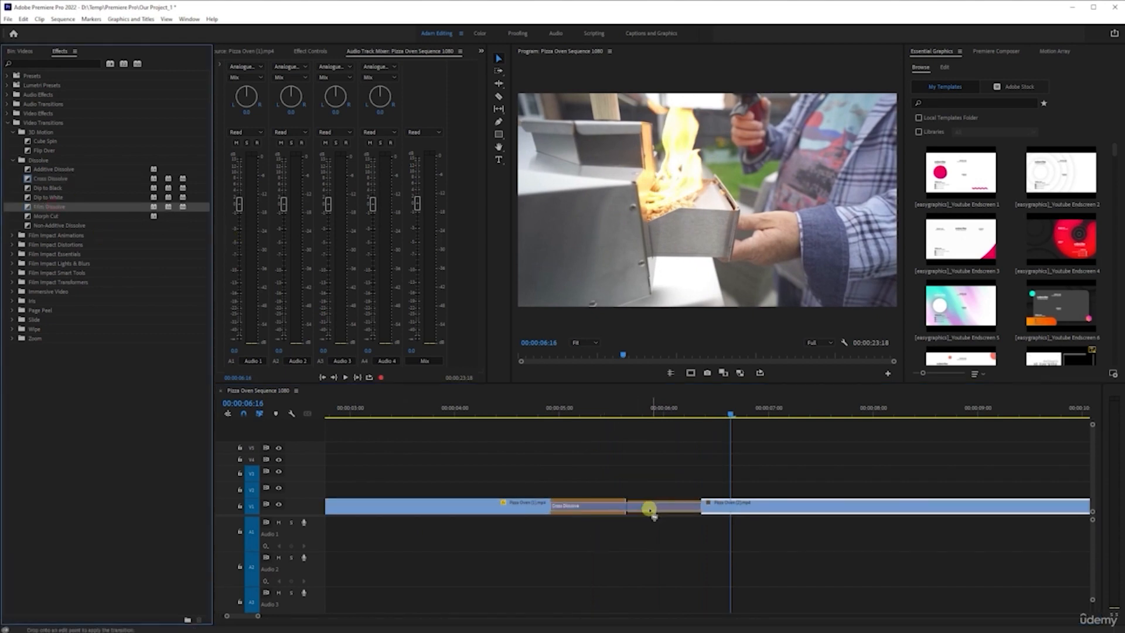
{"action": "left_click", "coordinate": [533, 409]}
{"action": "key", "text": "space"}
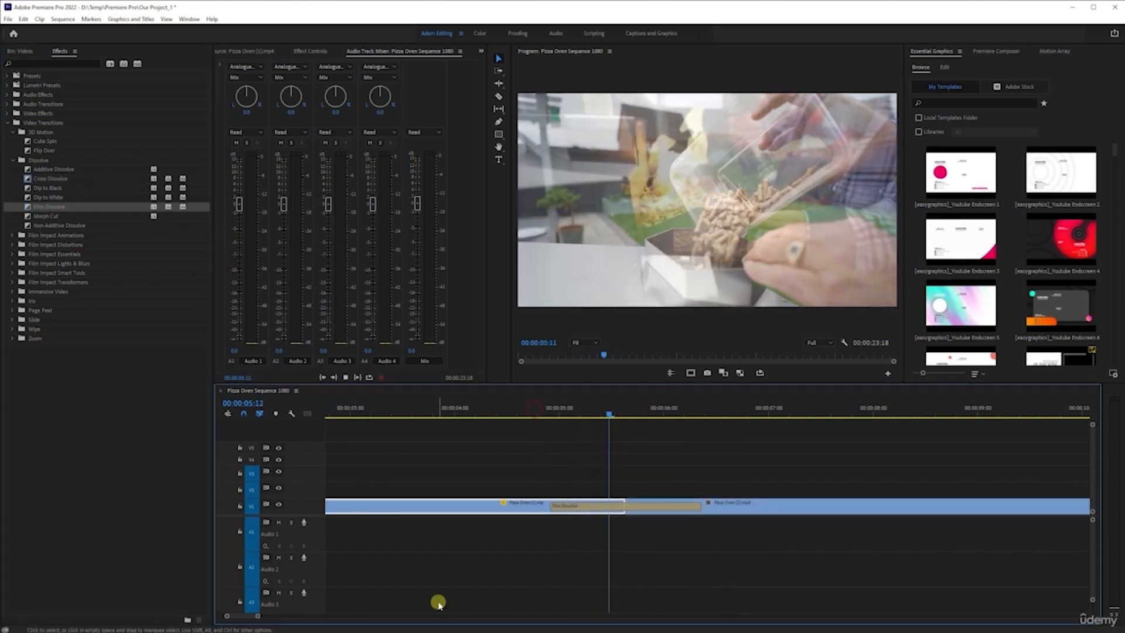
{"action": "key", "text": "space"}
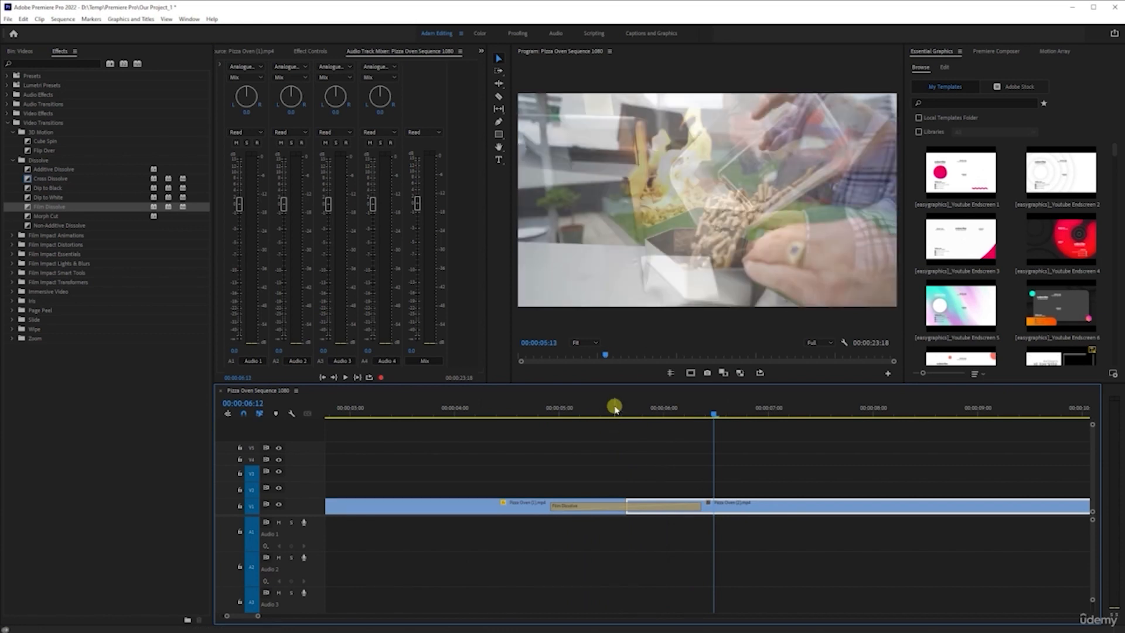
- Open the Film Dissolve's settings in Effect Controls and turn on Show Actual Sources for its previews
{"action": "left_click", "coordinate": [615, 409]}
{"action": "left_click", "coordinate": [649, 508]}
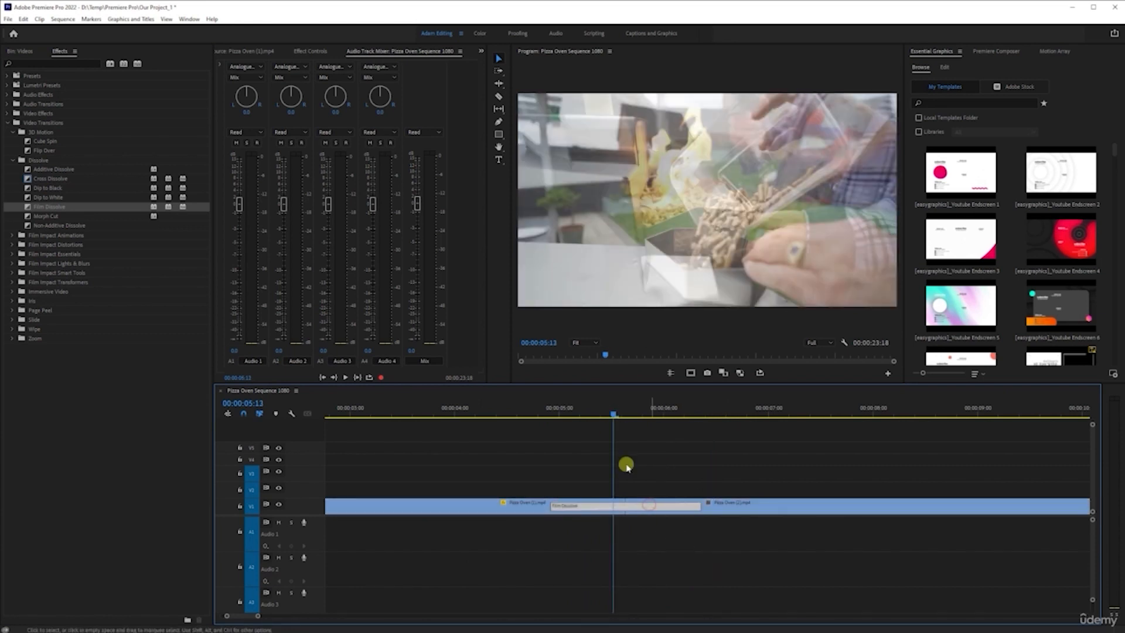
{"action": "left_click", "coordinate": [309, 50]}
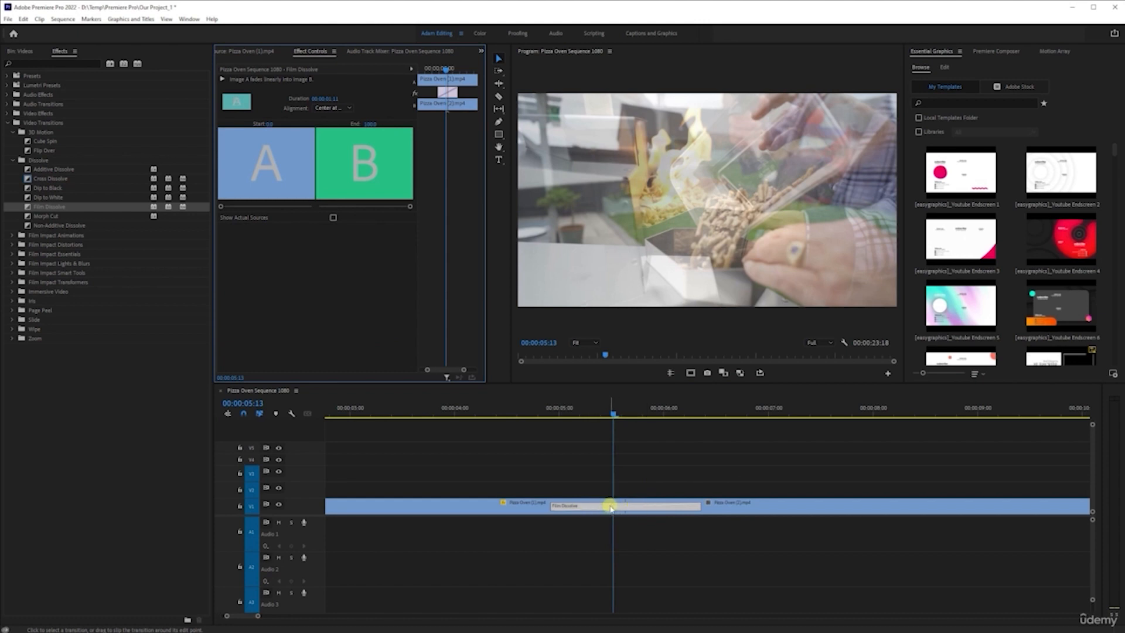
{"action": "left_click", "coordinate": [610, 506]}
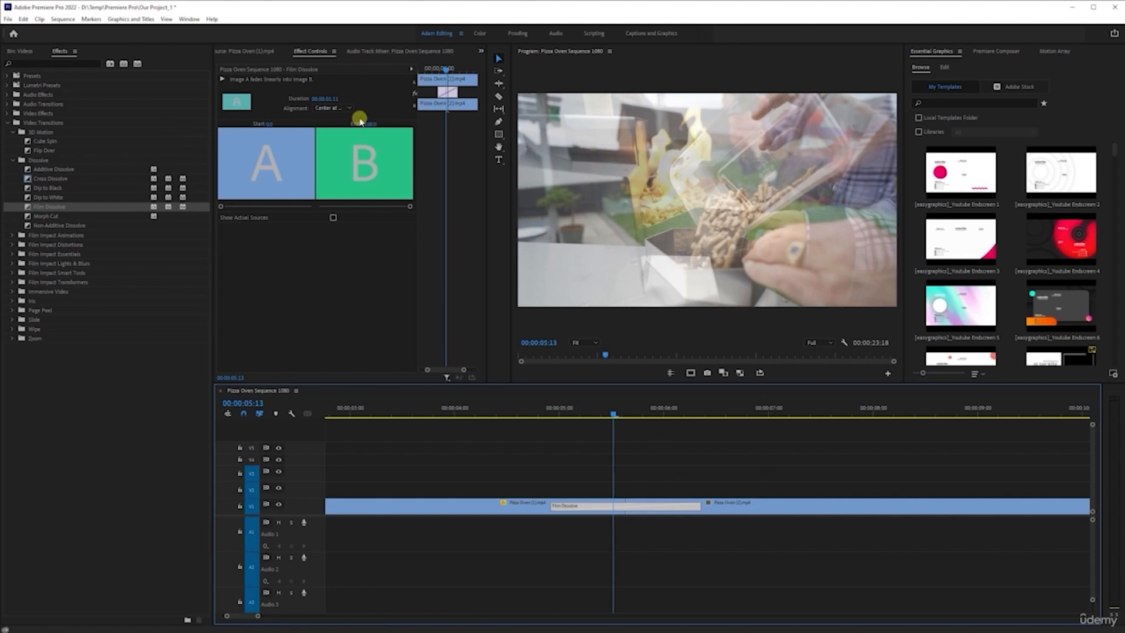
{"action": "scroll", "coordinate": [648, 503], "scroll_direction": "down", "scroll_amount": 6}
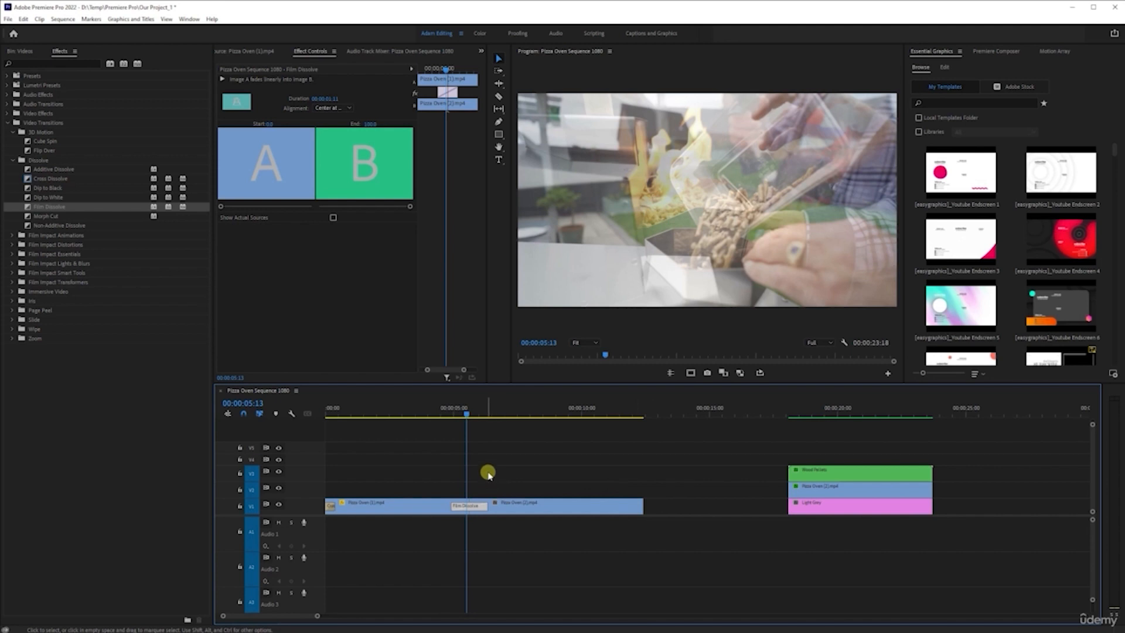
{"action": "left_click", "coordinate": [333, 218]}
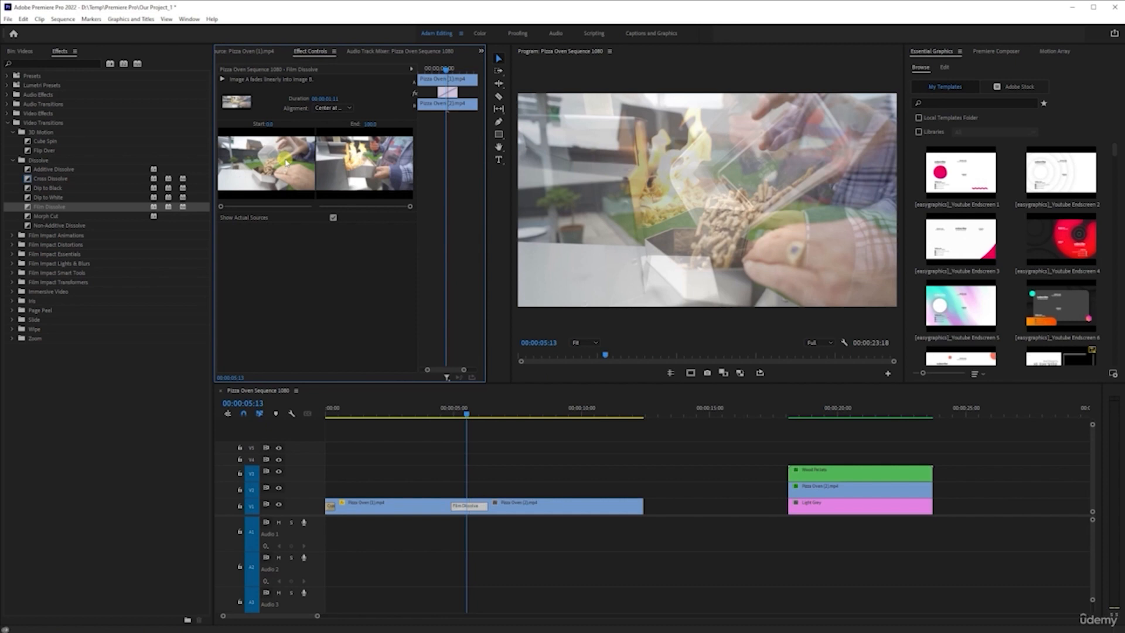
- Try a higher start value for the Film Dissolve and return it to 0.0
{"action": "key", "text": "grave"}
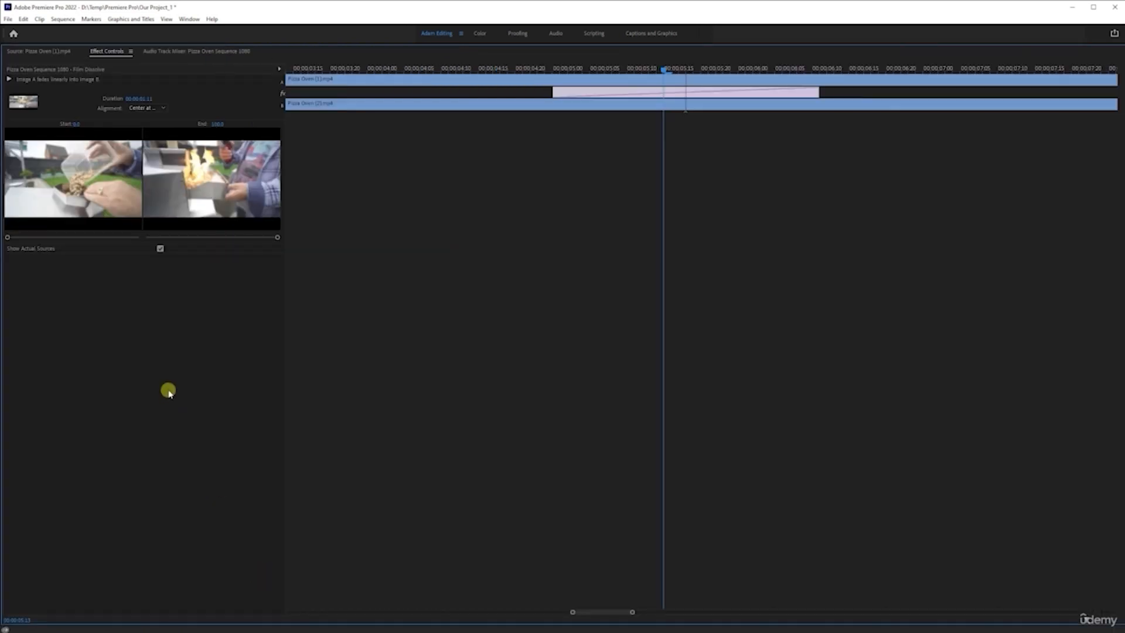
{"action": "left_click_drag", "start_coordinate": [6, 236], "coordinate": [45, 237]}
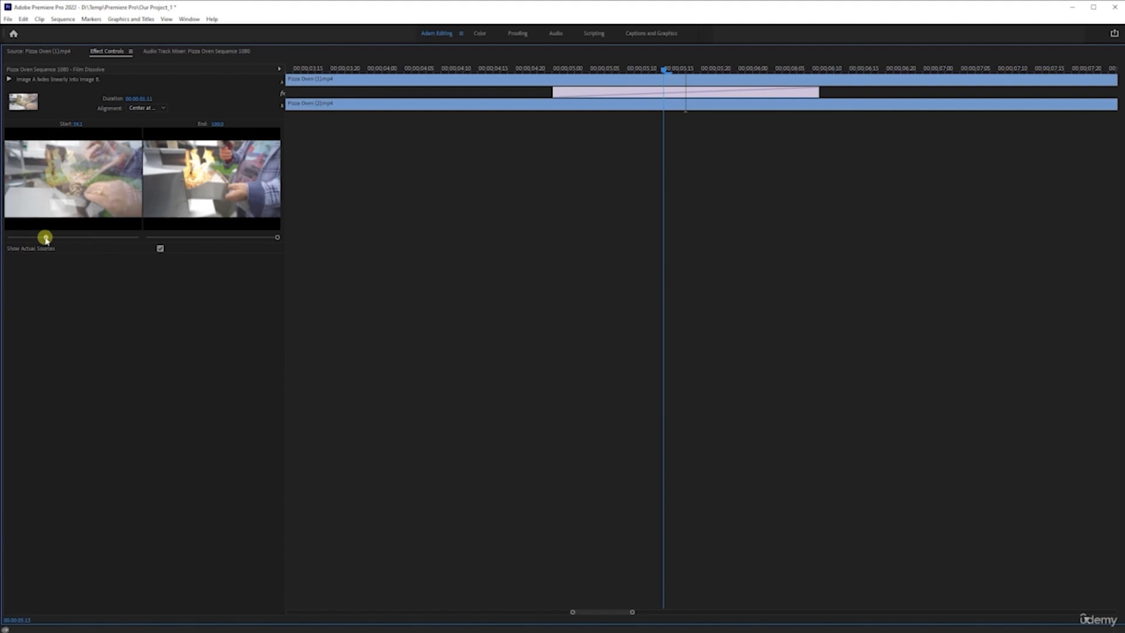
{"action": "key", "text": "grave"}
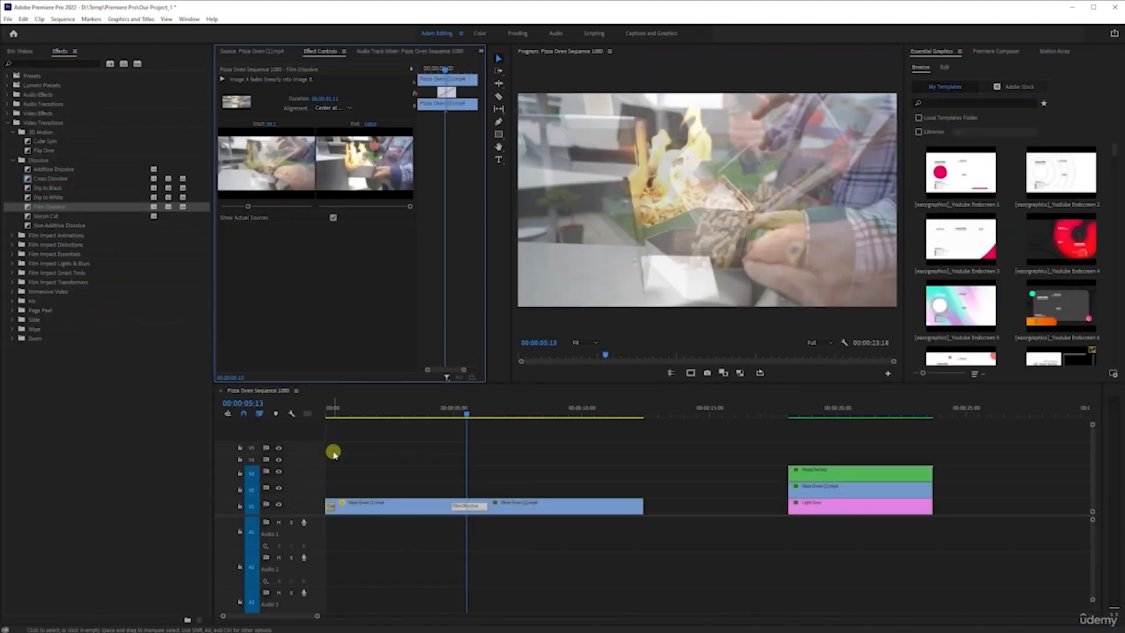
{"action": "left_click_drag", "start_coordinate": [246, 206], "coordinate": [216, 216]}
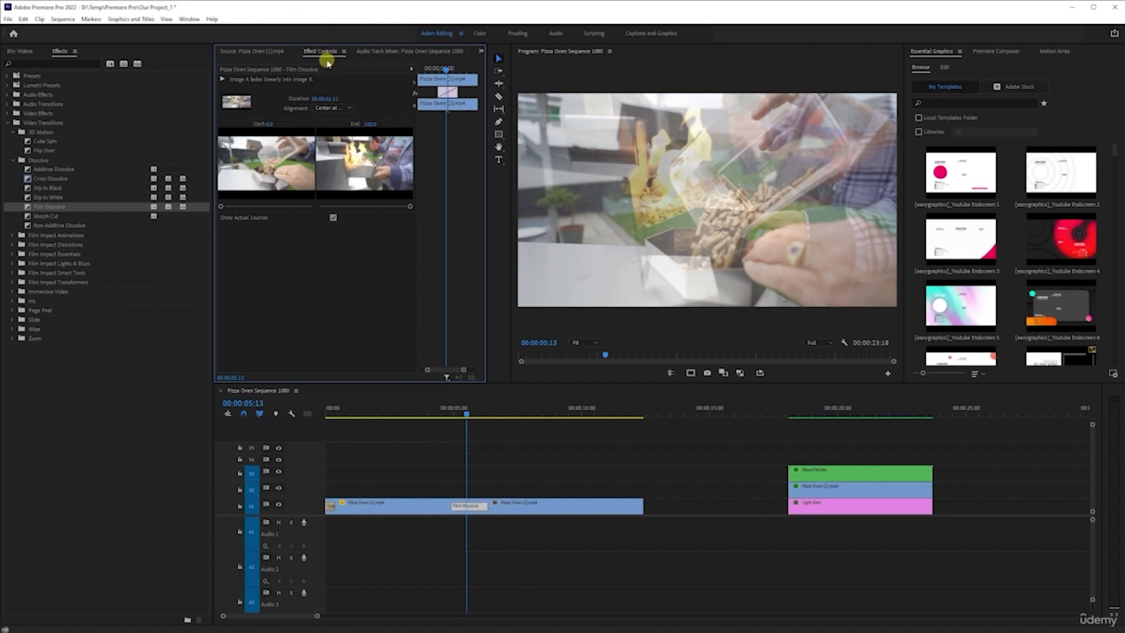
- Change the Film Dissolve's alignment to Start at Cut and play back the transition
{"action": "left_click", "coordinate": [347, 109]}
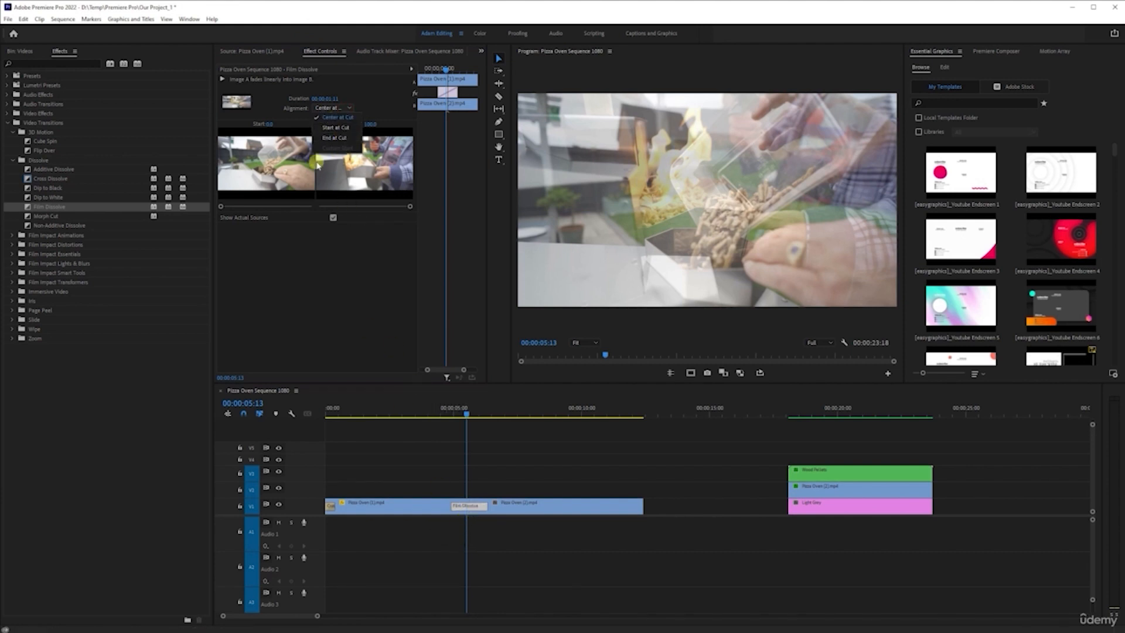
{"action": "left_click", "coordinate": [333, 129]}
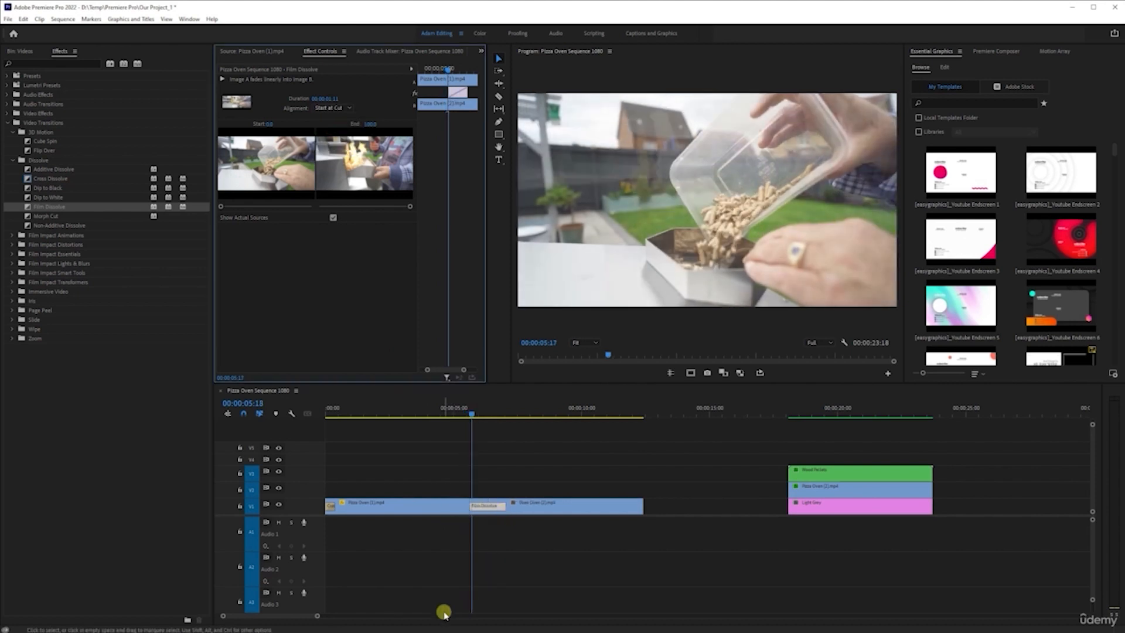
{"action": "key", "text": "space"}
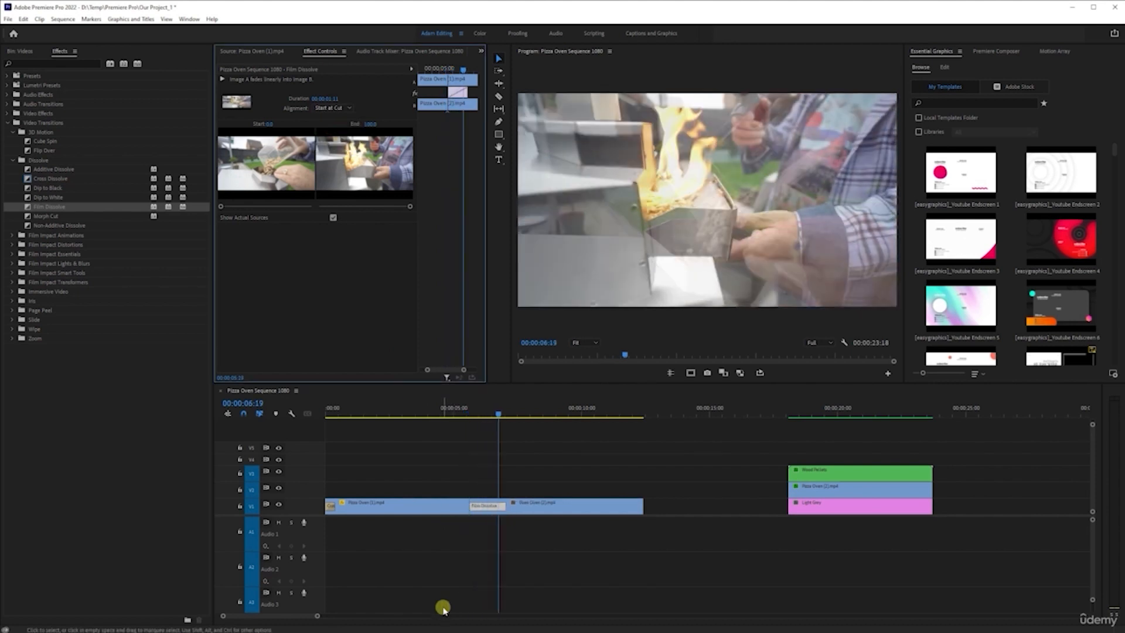
{"action": "key", "text": "space"}
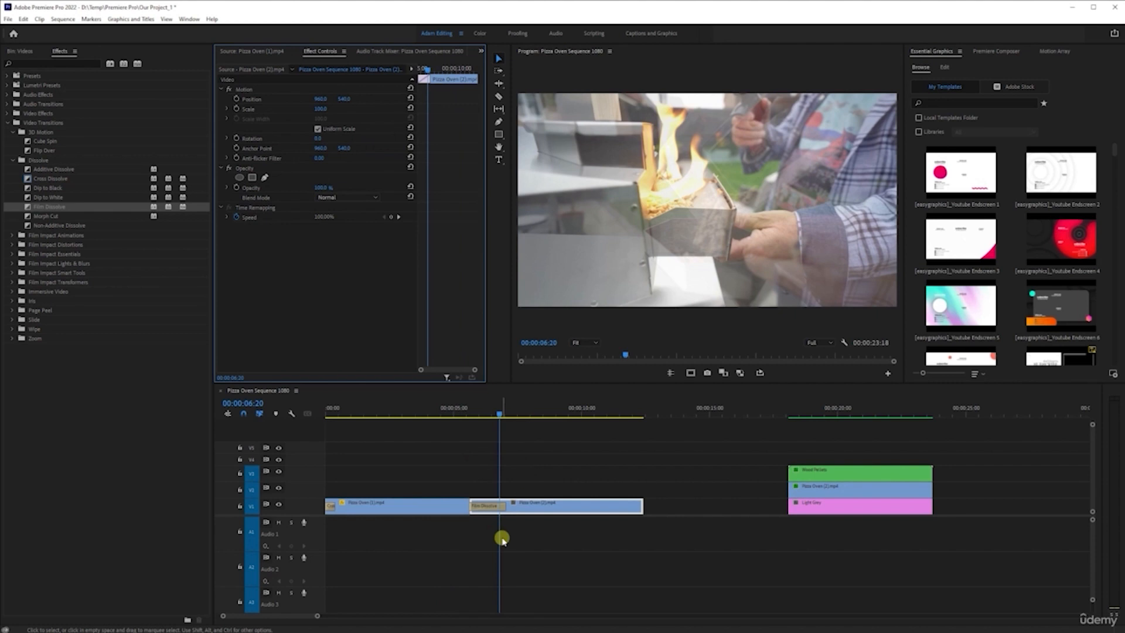
- Move the playhead to 00:00:05:04 before the cut and undo the Film Dissolve's alignment change
{"action": "scroll", "coordinate": [444, 510], "scroll_direction": "up", "scroll_amount": 3}
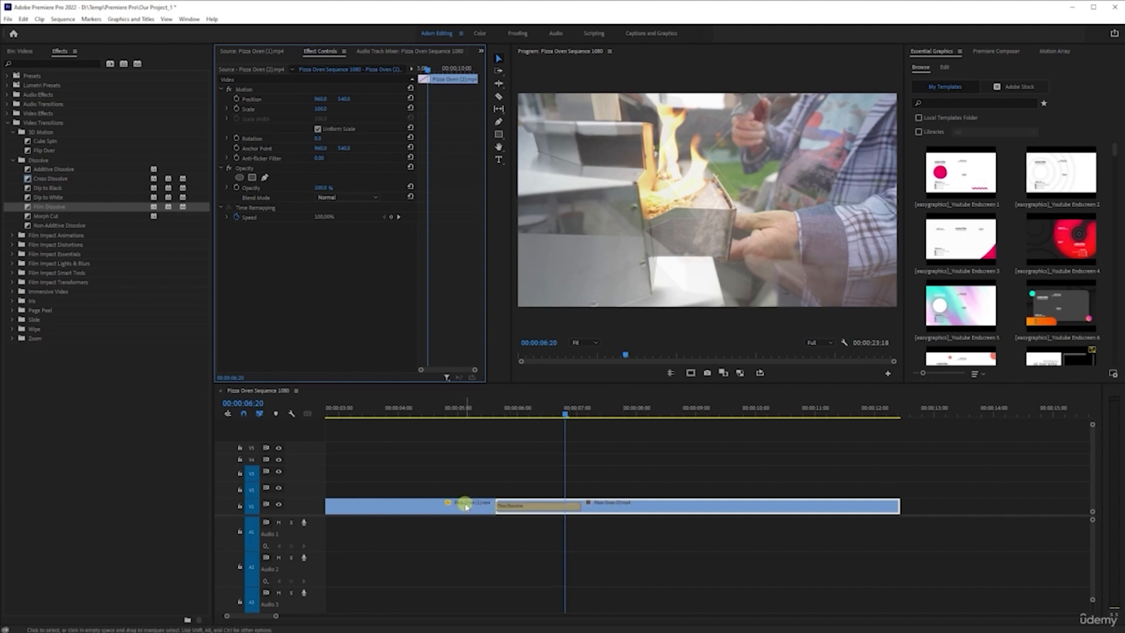
{"action": "left_click_drag", "start_coordinate": [563, 415], "coordinate": [466, 418]}
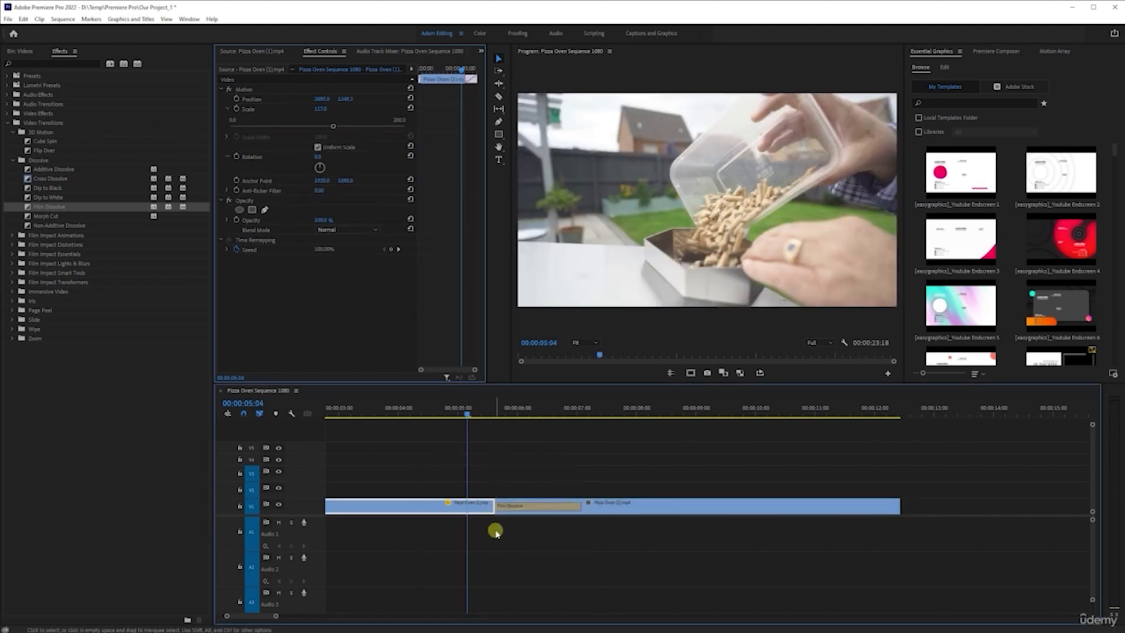
{"action": "key", "text": "ctrl+z"}
- Delete the Film Dissolve, move the second clip up to track V2, and play back the default transition applied at its start
{"action": "left_click", "coordinate": [498, 507]}
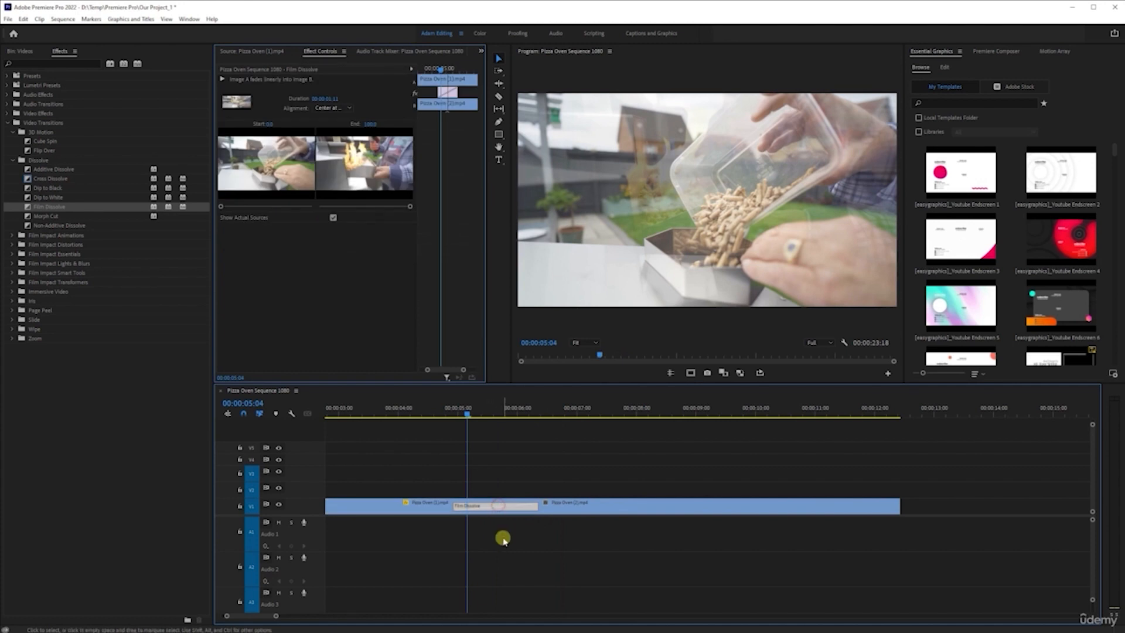
{"action": "key", "text": "Delete"}
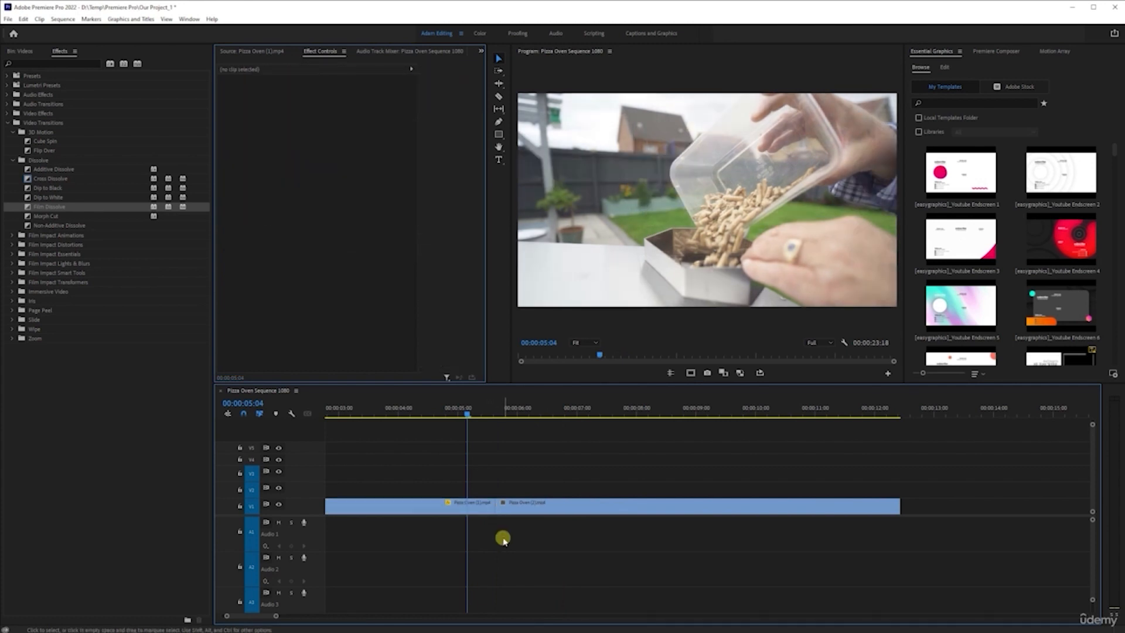
{"action": "left_click_drag", "start_coordinate": [525, 504], "coordinate": [525, 494]}
{"action": "key", "text": "ctrl+d"}
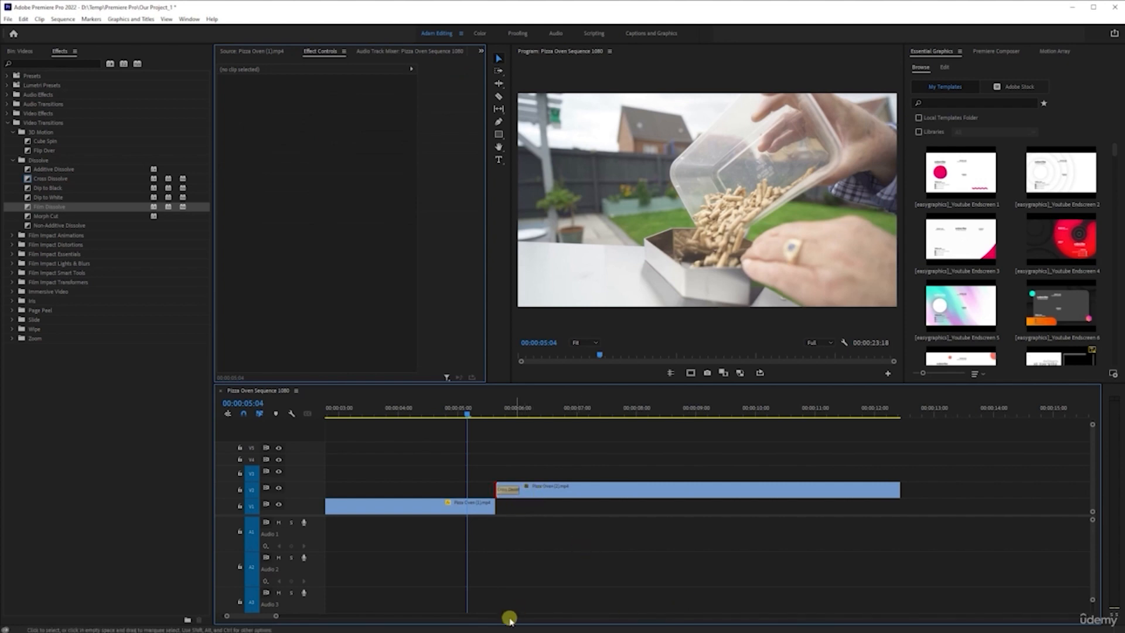
{"action": "key", "text": "space"}
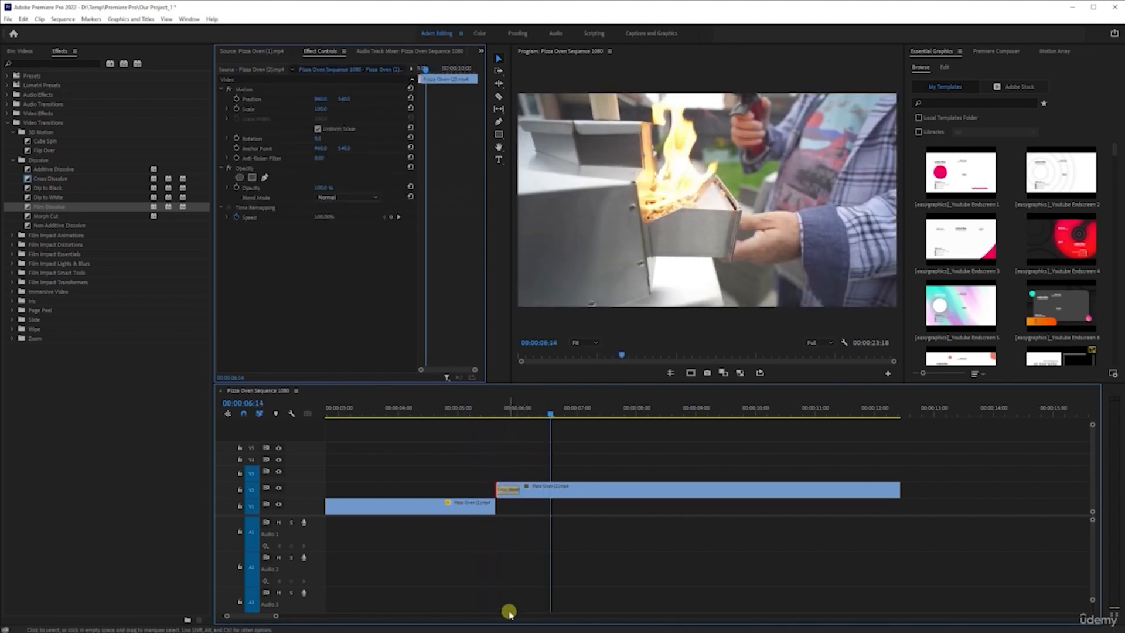
- Undo the default transition, the second clip's move to V2 and the deletion of the Film Dissolve
{"action": "key", "text": "ctrl+z"}
{"action": "key", "text": "ctrl+z"}
{"action": "key", "text": "ctrl+z"}
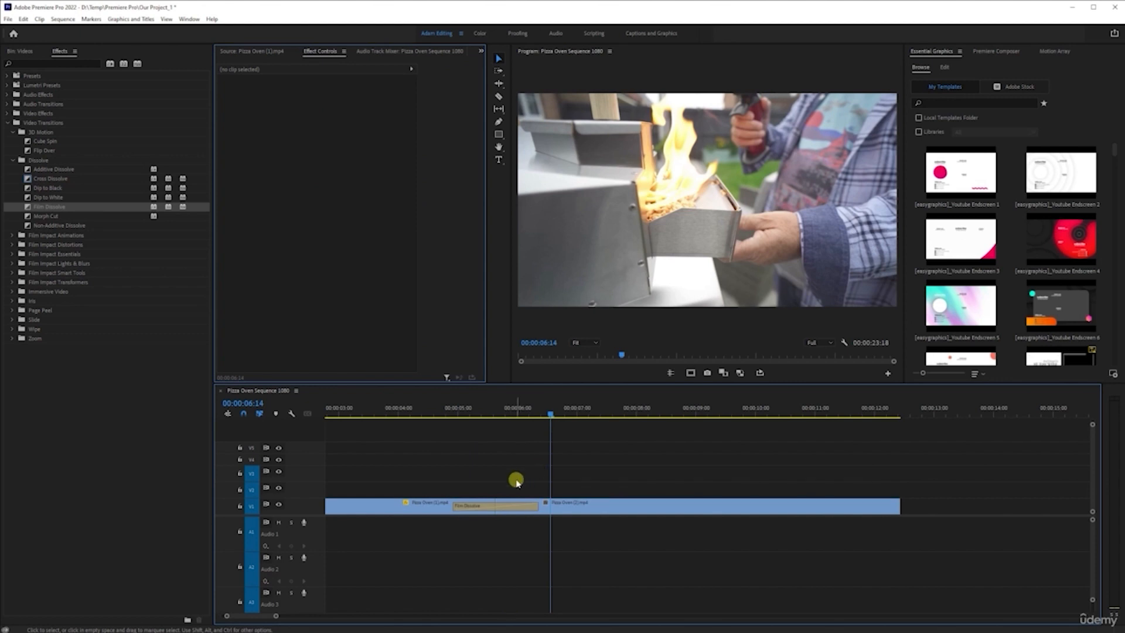
- Select the Film Dissolve between the two clips and set its alignment to Start at Cut
{"action": "left_click", "coordinate": [520, 505]}
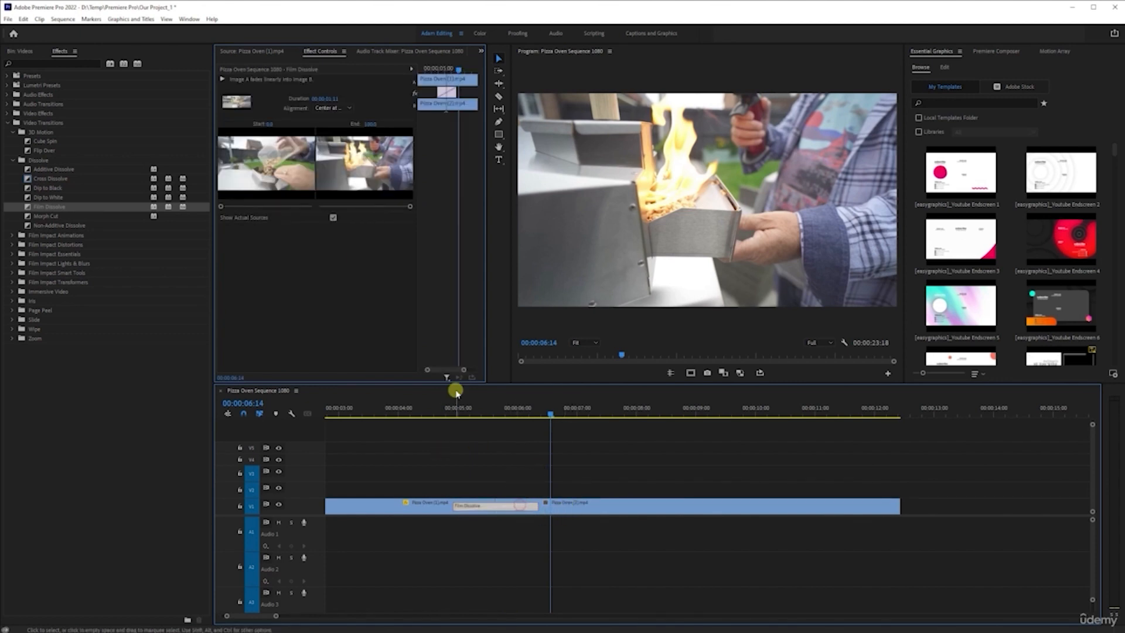
{"action": "left_click", "coordinate": [340, 108]}
{"action": "left_click", "coordinate": [337, 121]}
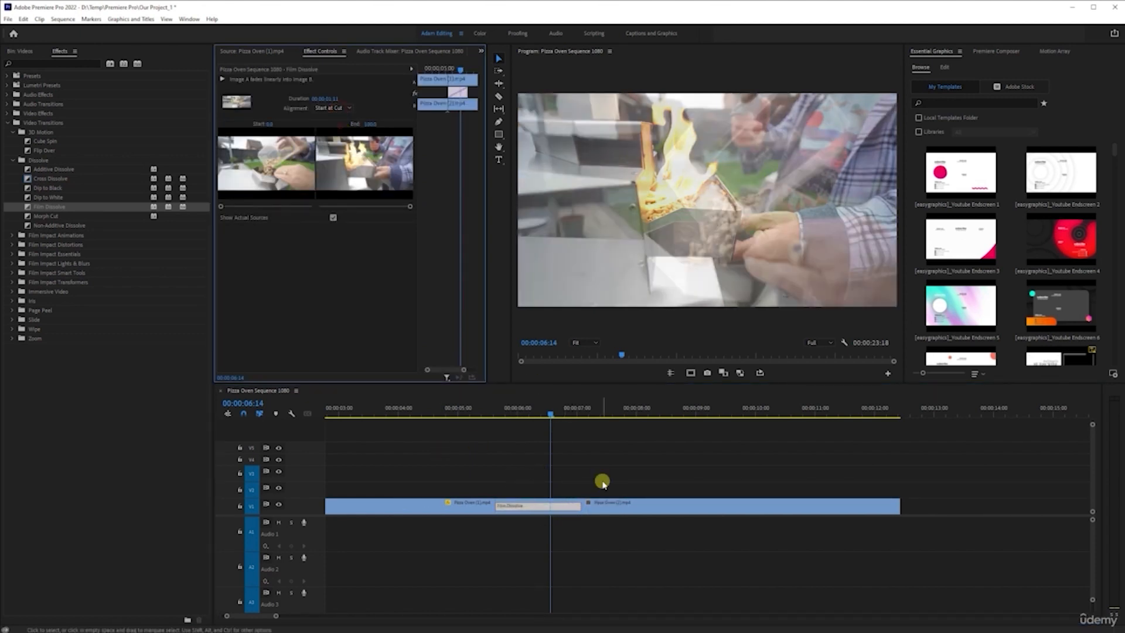
- Scrub through the Film Dissolve up to 00:00:07:02 to preview its Start at Cut alignment
{"action": "left_click", "coordinate": [471, 412]}
{"action": "left_click_drag", "start_coordinate": [501, 419], "coordinate": [586, 426]}
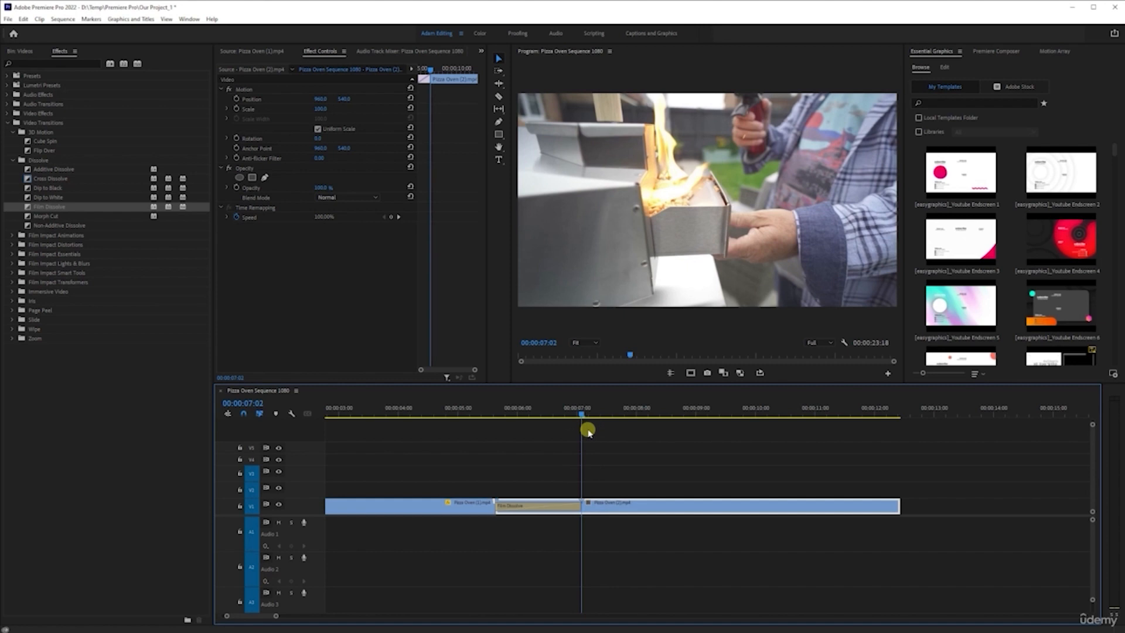
{"action": "scroll", "coordinate": [545, 530], "scroll_direction": "up", "scroll_amount": 4}
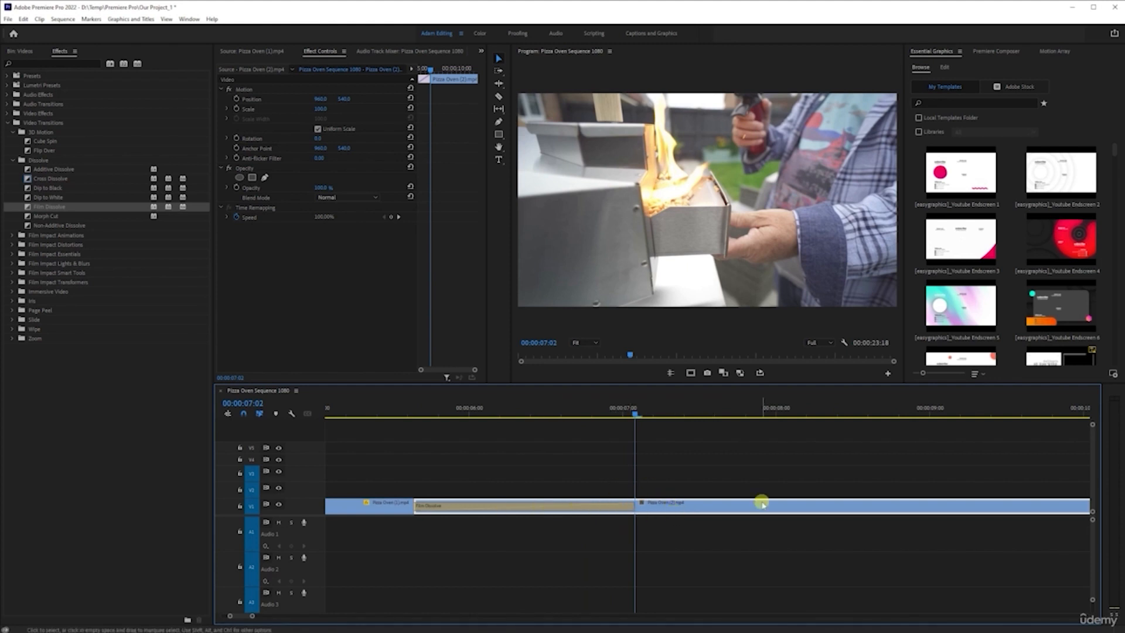
{"action": "key", "text": "backslash"}
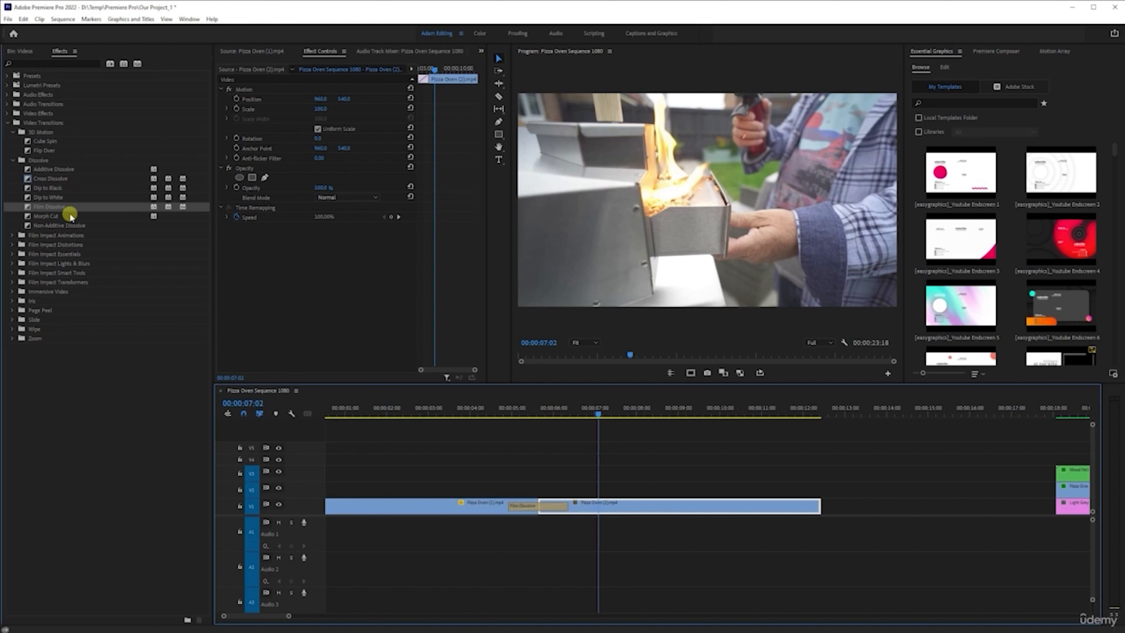
- Replace the Film Dissolve between the two pizza oven clips with Morph Cut and select the new transition
{"action": "left_click", "coordinate": [69, 215]}
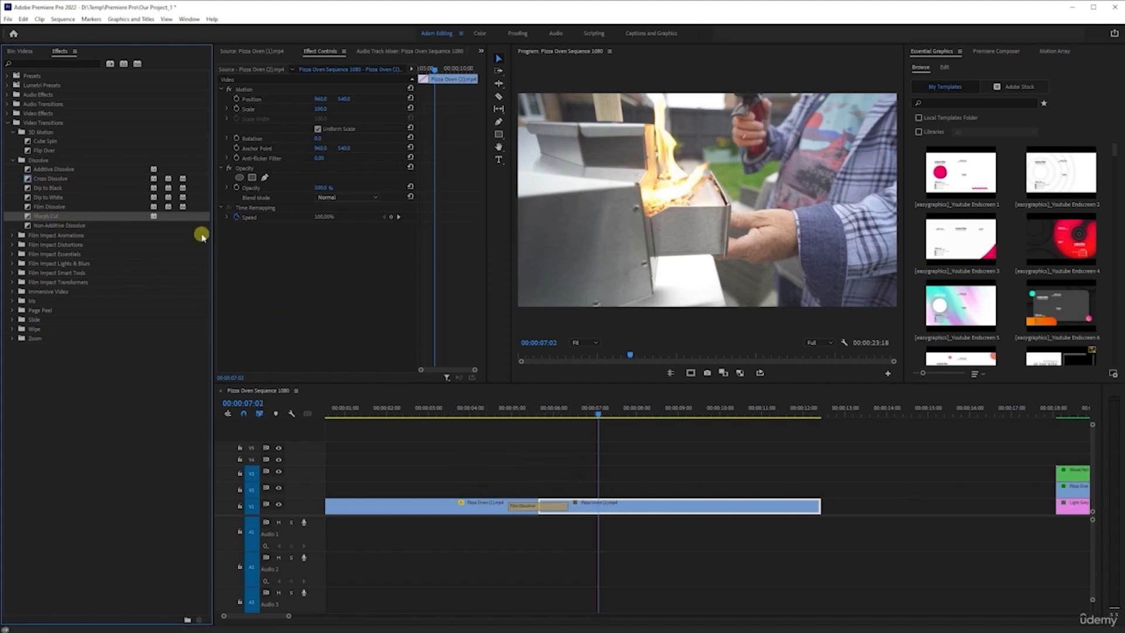
{"action": "left_click", "coordinate": [538, 409]}
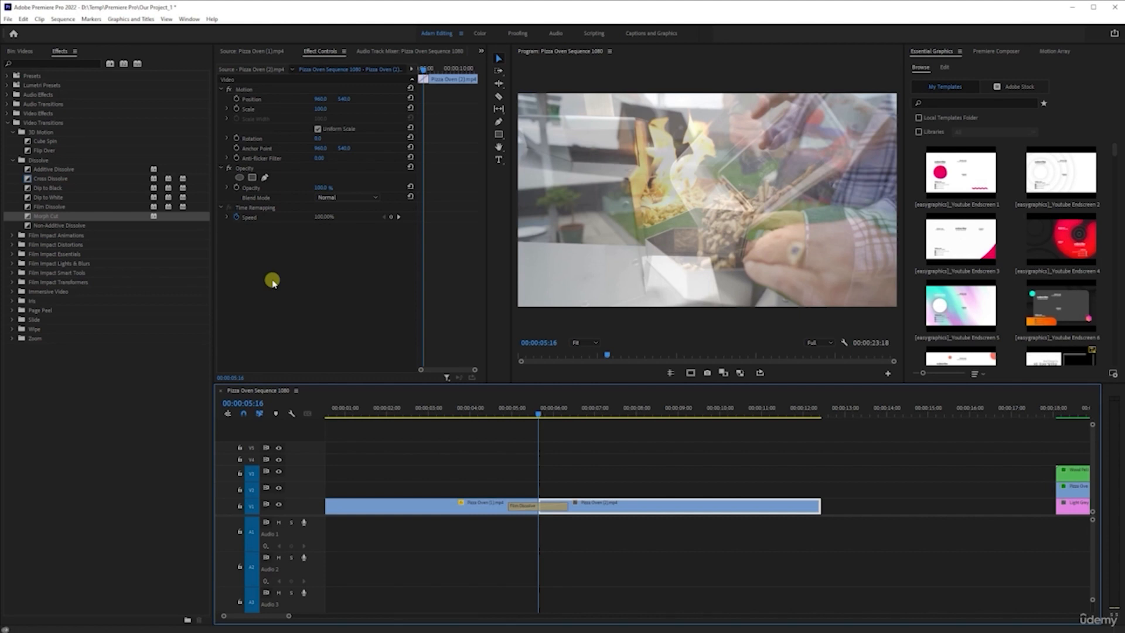
{"action": "left_click_drag", "start_coordinate": [50, 216], "coordinate": [509, 500]}
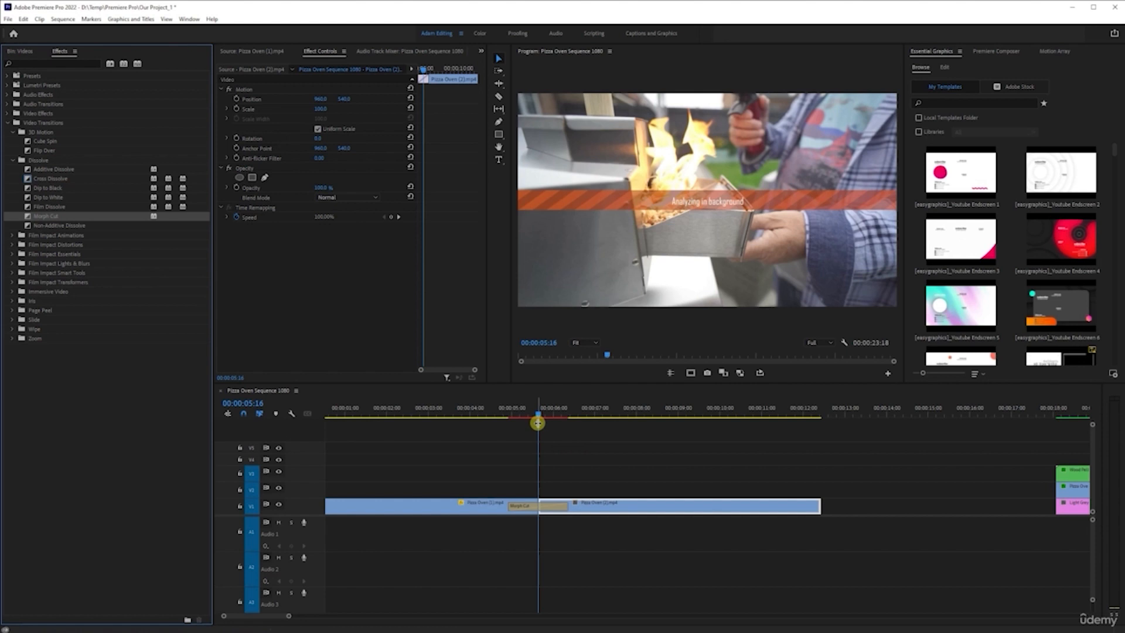
{"action": "left_click", "coordinate": [558, 509]}
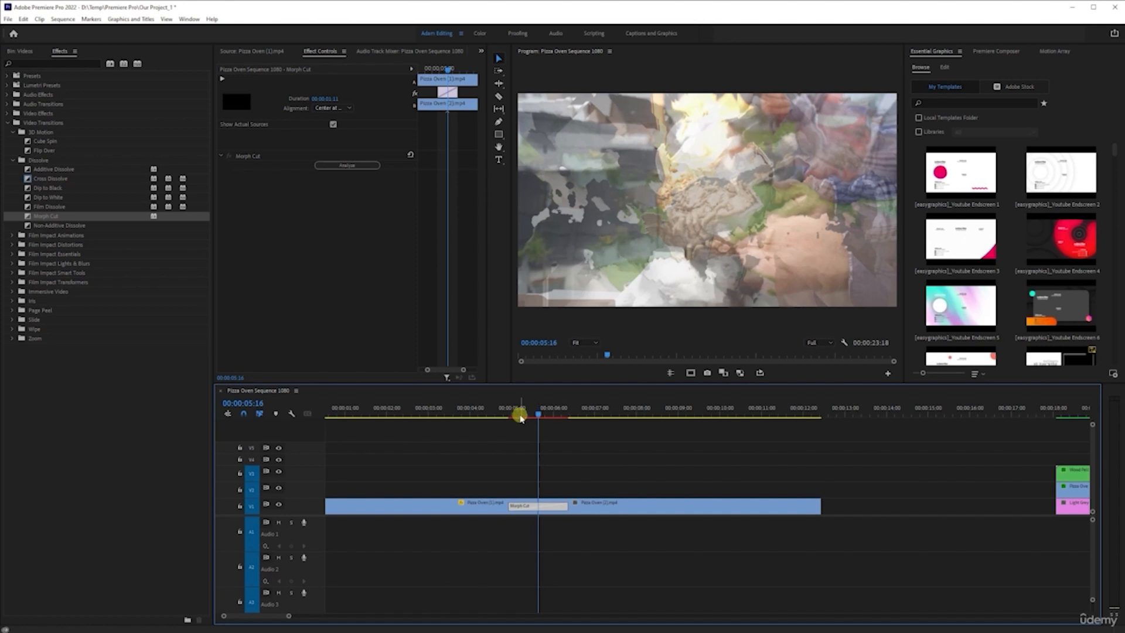
- Mark an In point at 00:00:03:13 and an Out point at 00:00:07:12 around the Morph Cut and render that range
{"action": "left_click", "coordinate": [451, 411]}
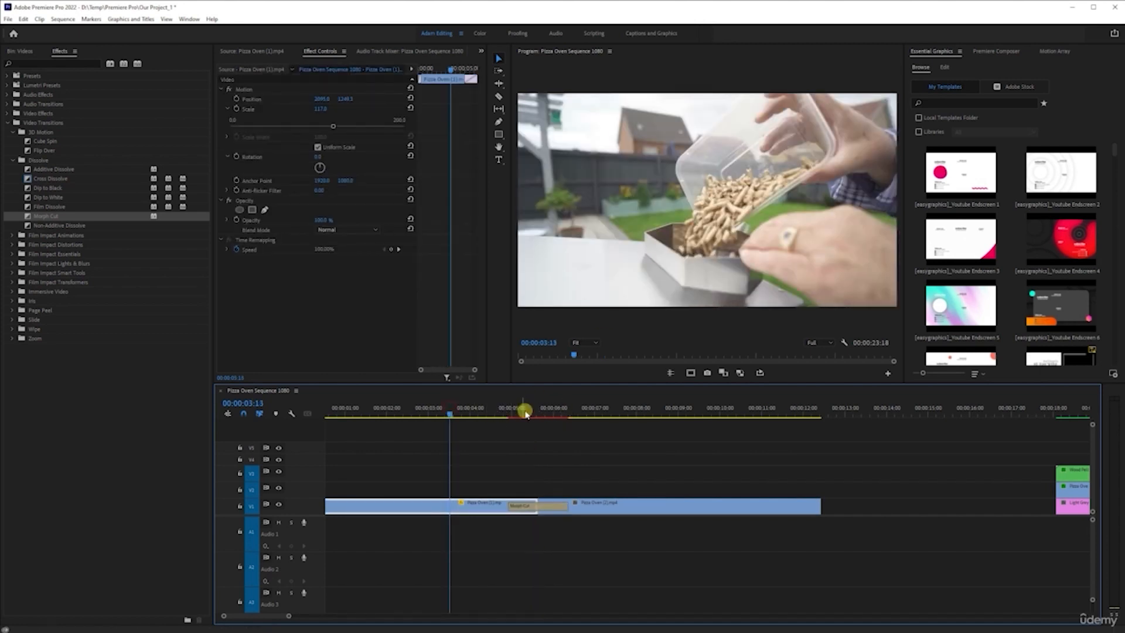
{"action": "key", "text": "i"}
{"action": "left_click", "coordinate": [613, 411]}
{"action": "key", "text": "o"}
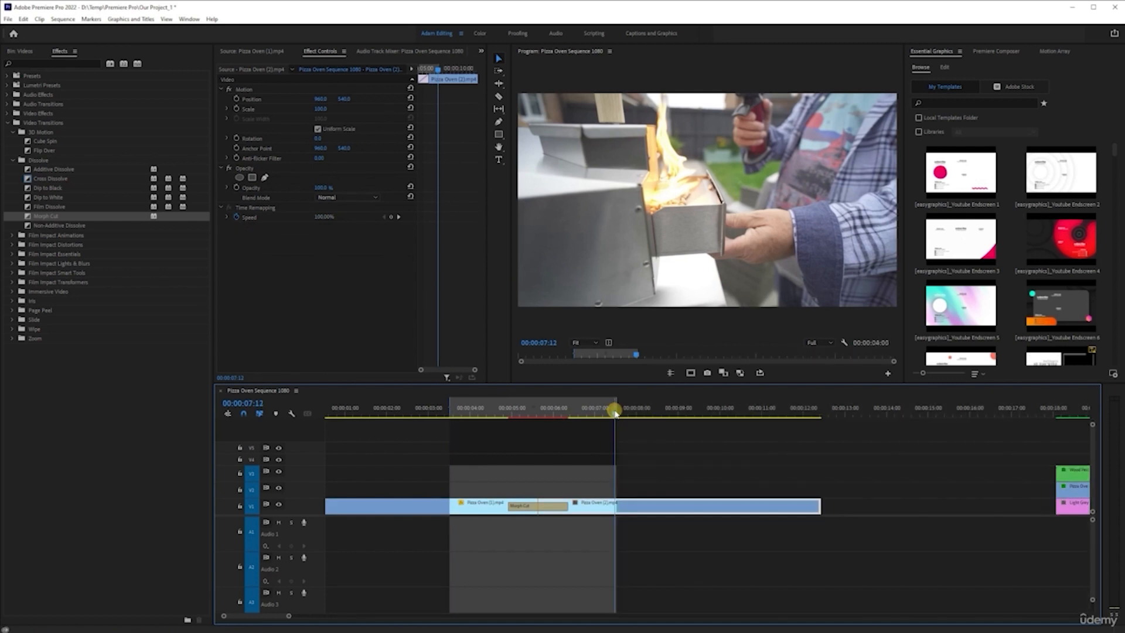
{"action": "key", "text": "Return"}
- Look up the render commands in the keyboard shortcuts by searching for "render", and close the shortcuts without changes
{"action": "left_click", "coordinate": [23, 19]}
{"action": "mouse_move", "coordinate": [132, 335]}
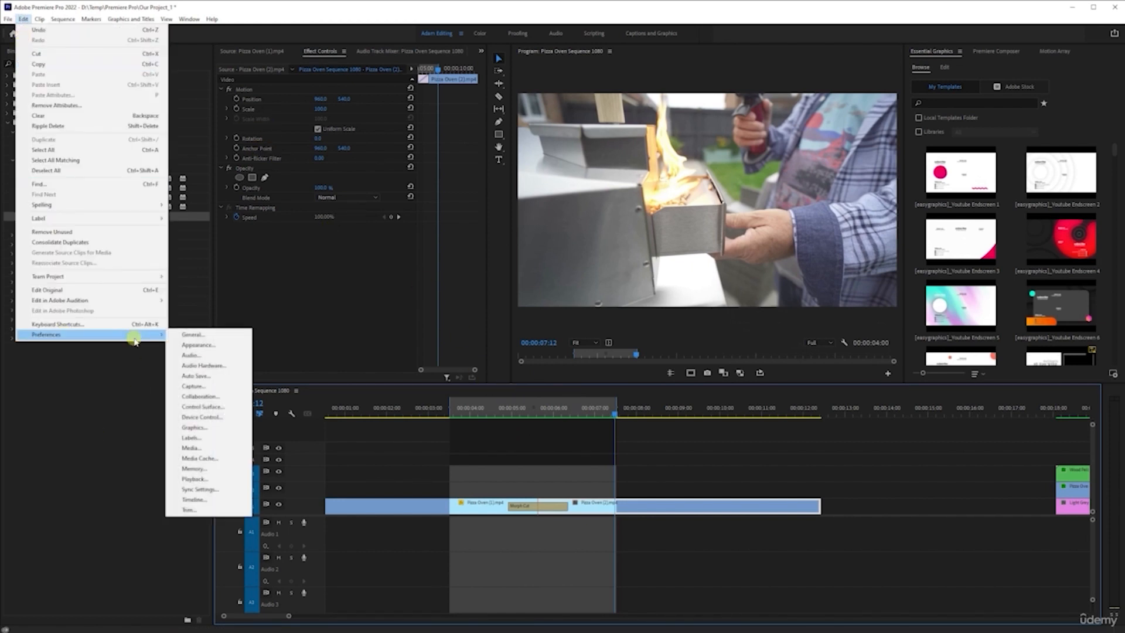
{"action": "left_click", "coordinate": [98, 325]}
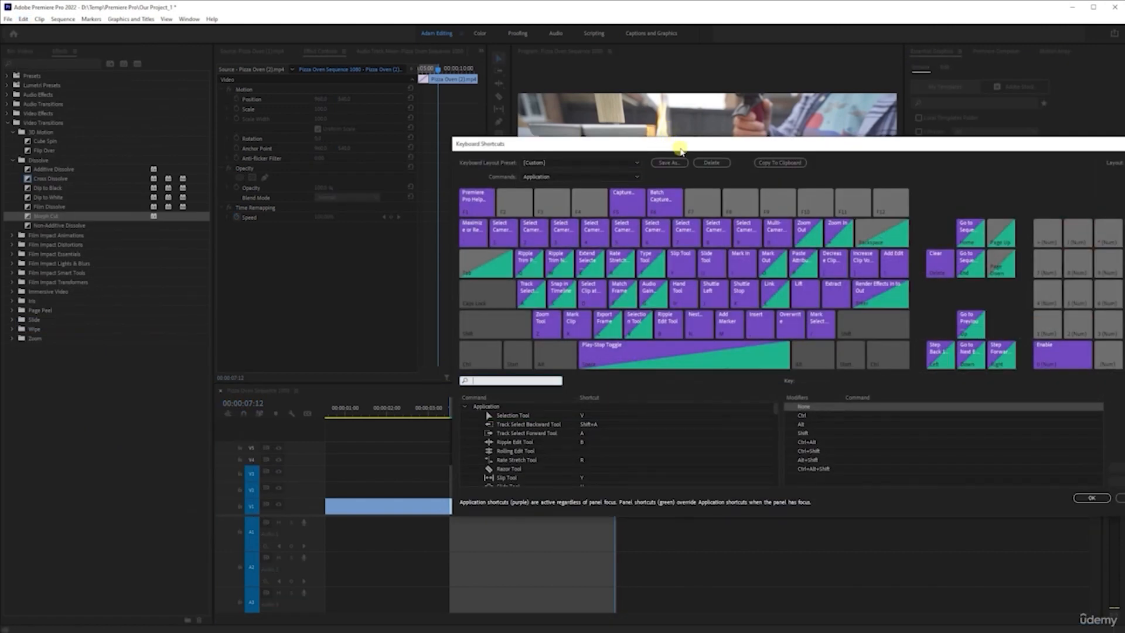
{"action": "left_click_drag", "start_coordinate": [679, 149], "coordinate": [497, 154]}
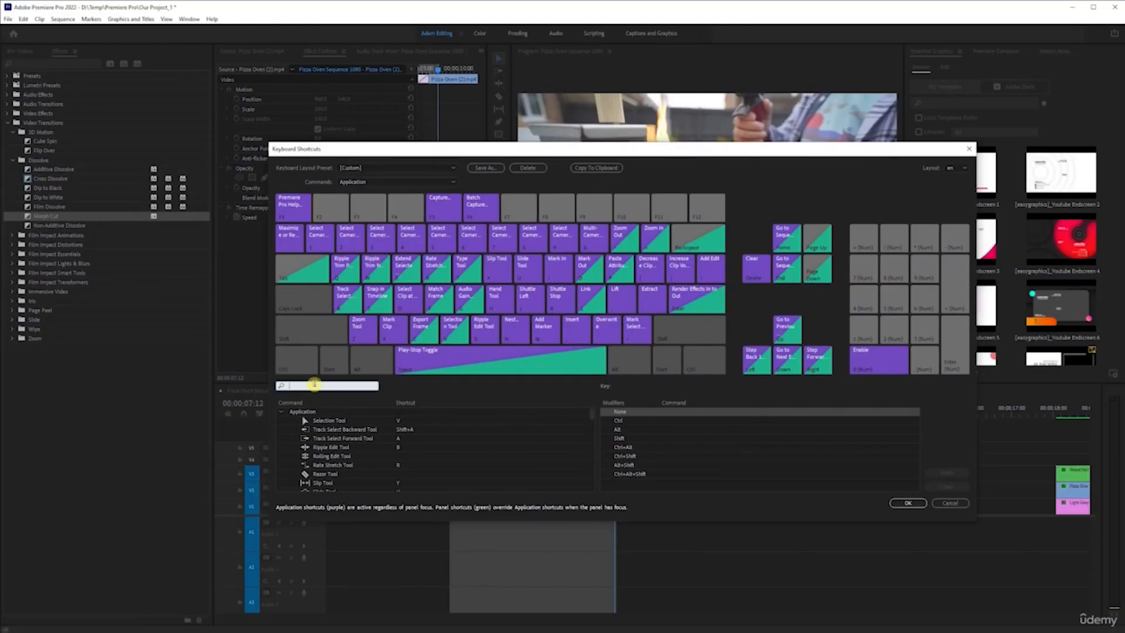
{"action": "type", "text": "render"}
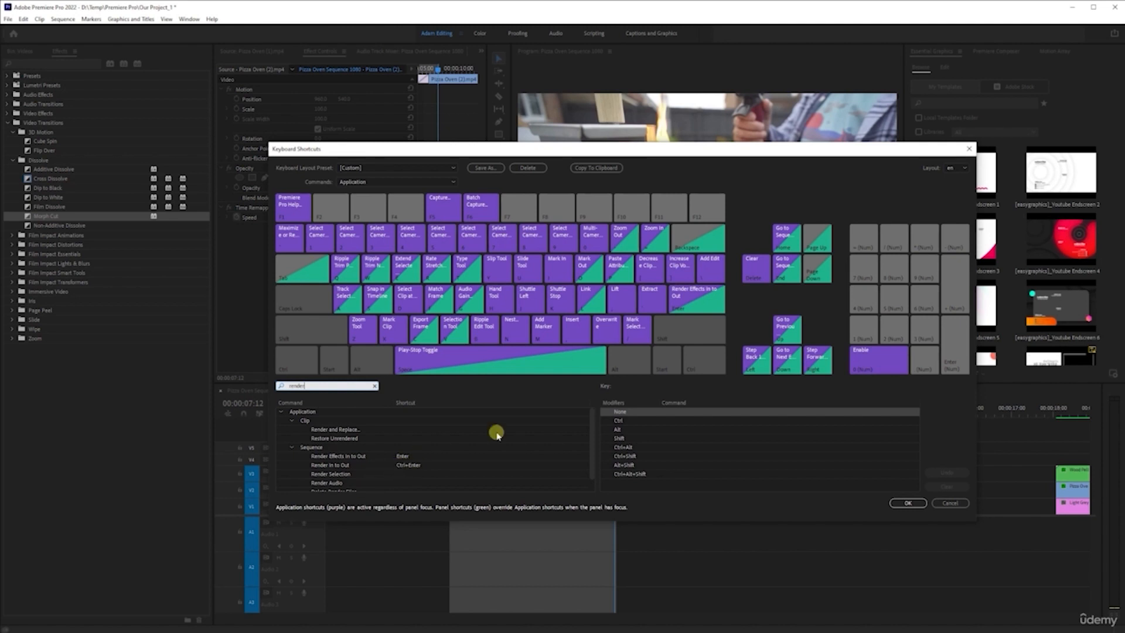
{"action": "left_click", "coordinate": [952, 503]}
- Clear the sequence's In and Out points
{"action": "right_click", "coordinate": [479, 410]}
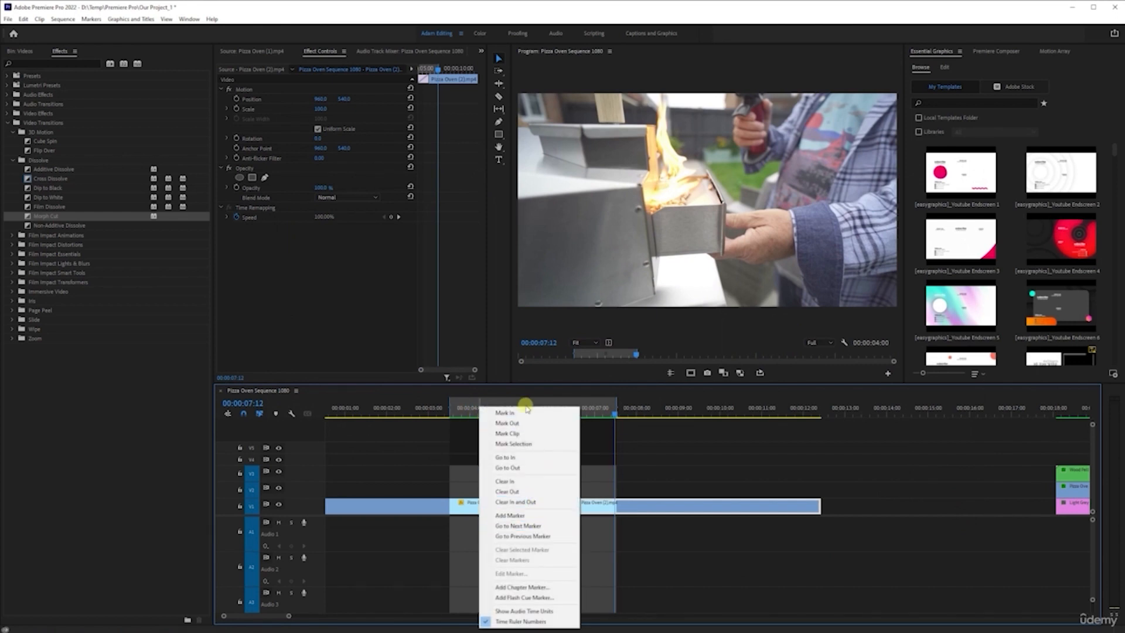
{"action": "left_click", "coordinate": [566, 403]}
{"action": "right_click", "coordinate": [481, 406]}
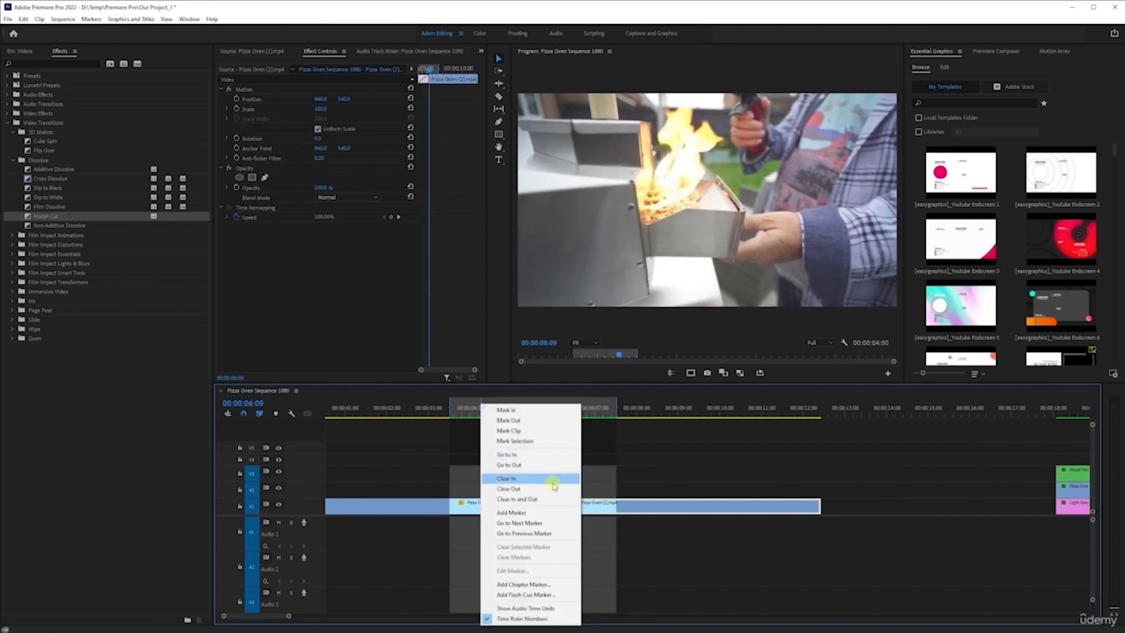
{"action": "left_click", "coordinate": [545, 501]}
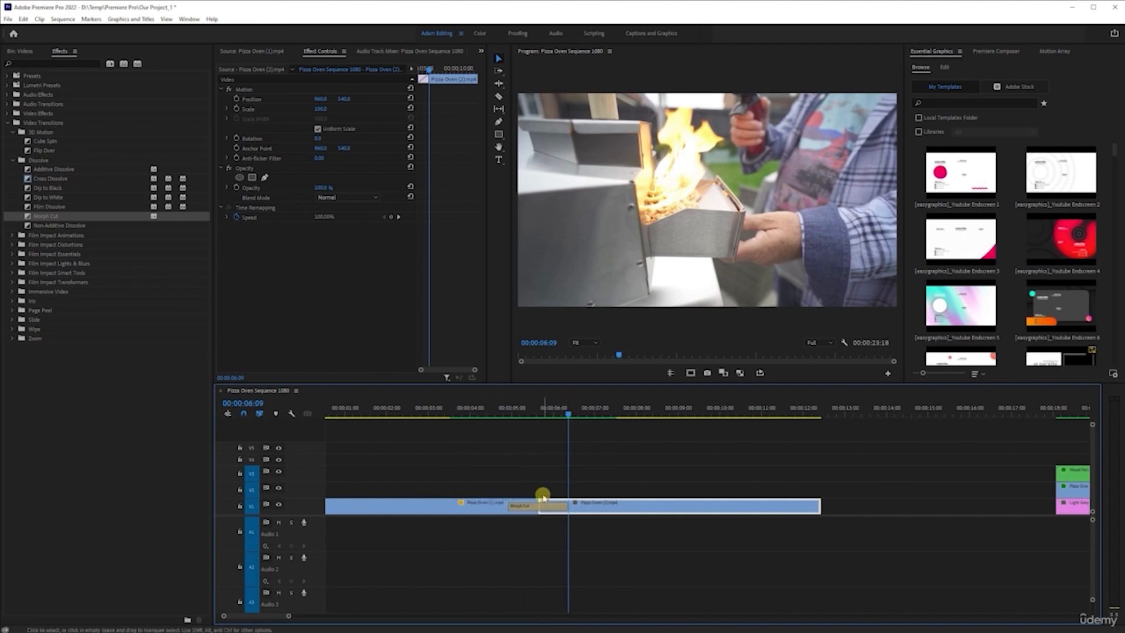
- Play back the rendered Morph Cut between the two clips several times, starting before the transition
{"action": "left_click", "coordinate": [488, 406]}
{"action": "left_click", "coordinate": [457, 412]}
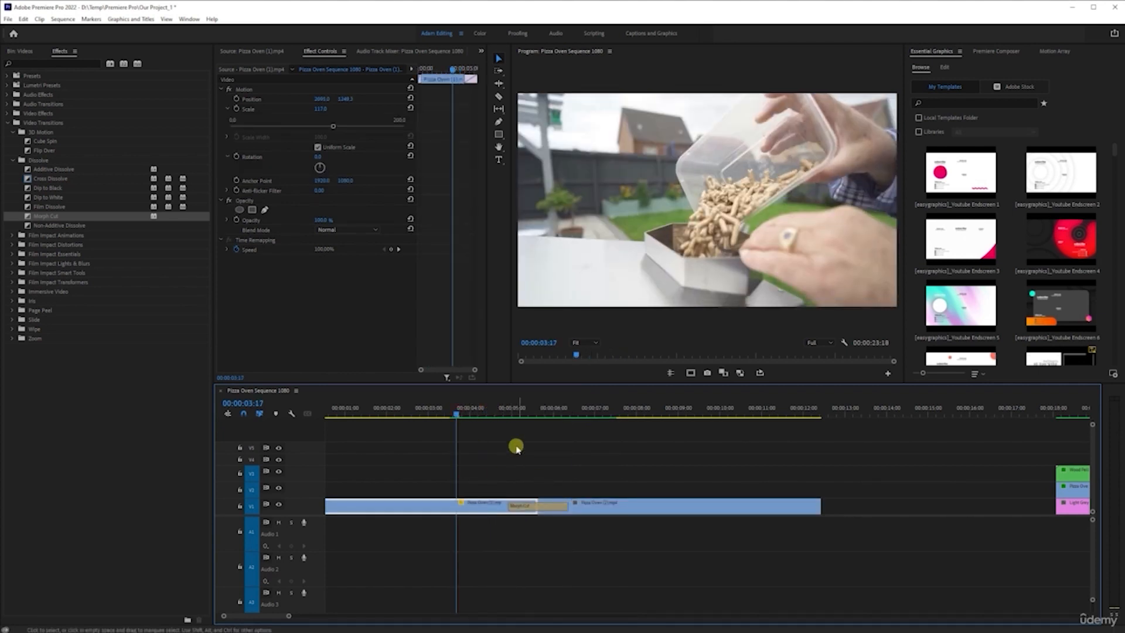
{"action": "key", "text": "space"}
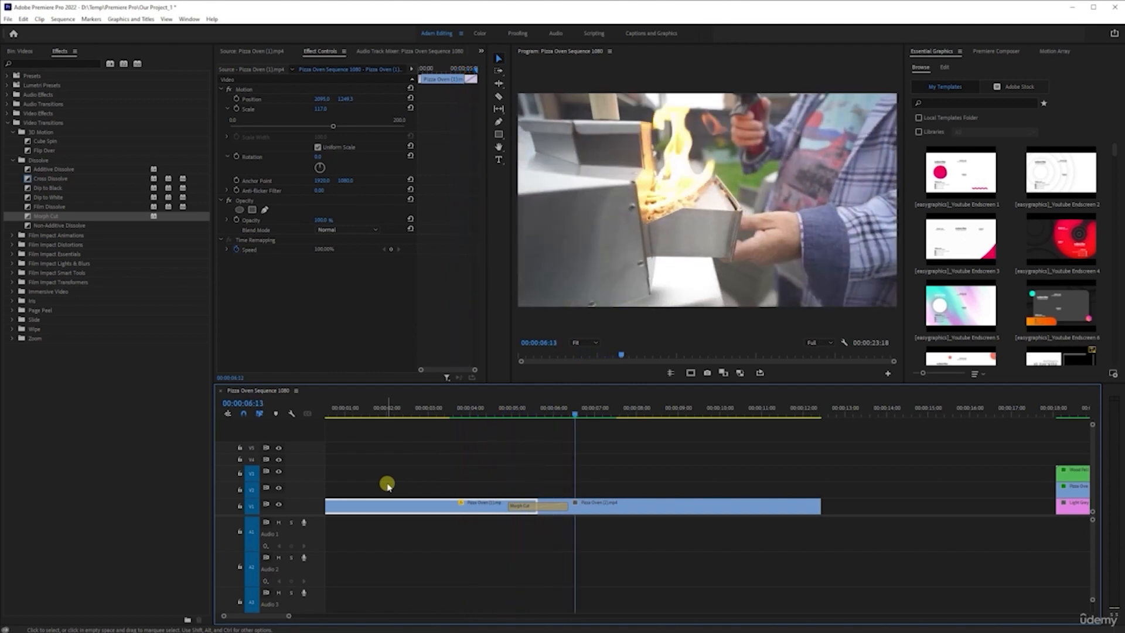
{"action": "left_click", "coordinate": [486, 414]}
{"action": "scroll", "coordinate": [454, 475], "scroll_direction": "up", "scroll_amount": 2}
{"action": "key", "text": "space"}
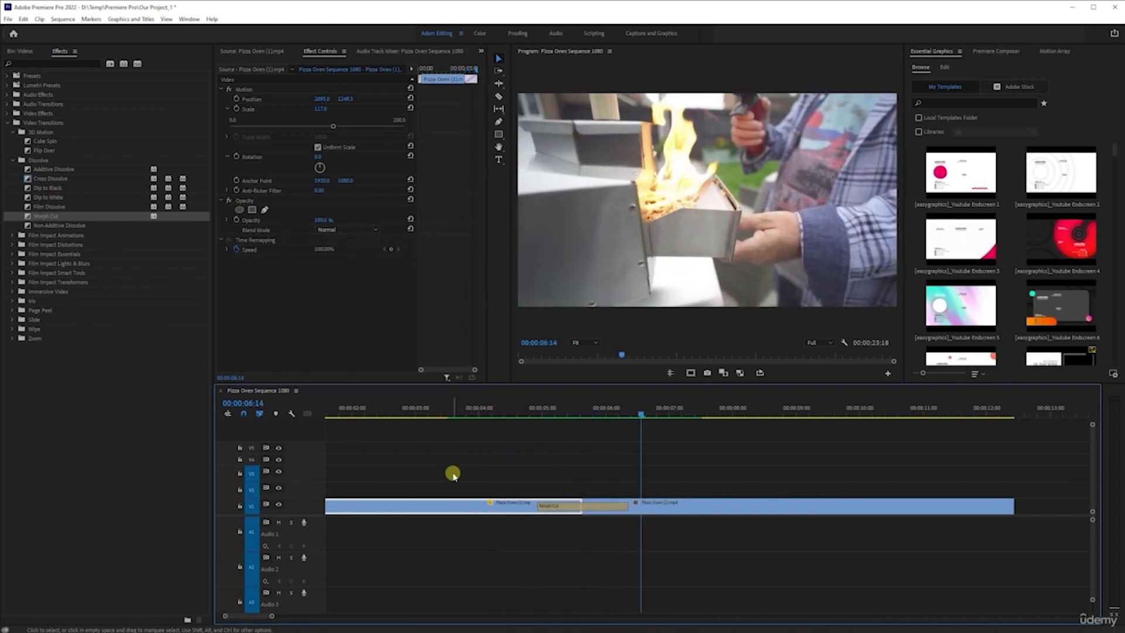
{"action": "left_click", "coordinate": [503, 413]}
{"action": "key", "text": "space"}
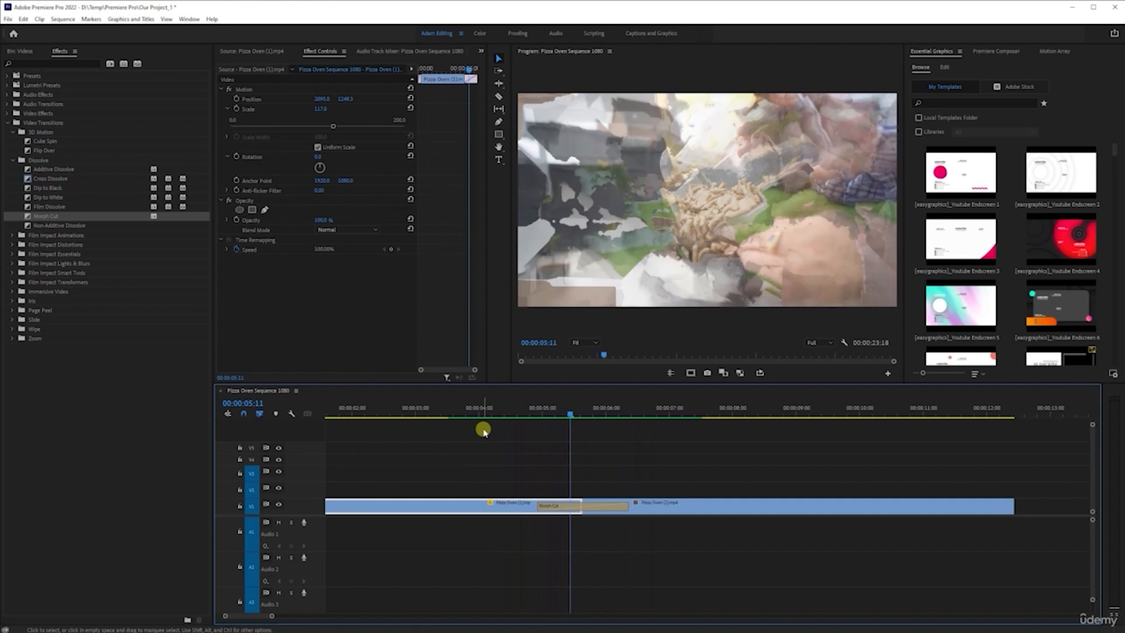
{"action": "key", "text": "space"}
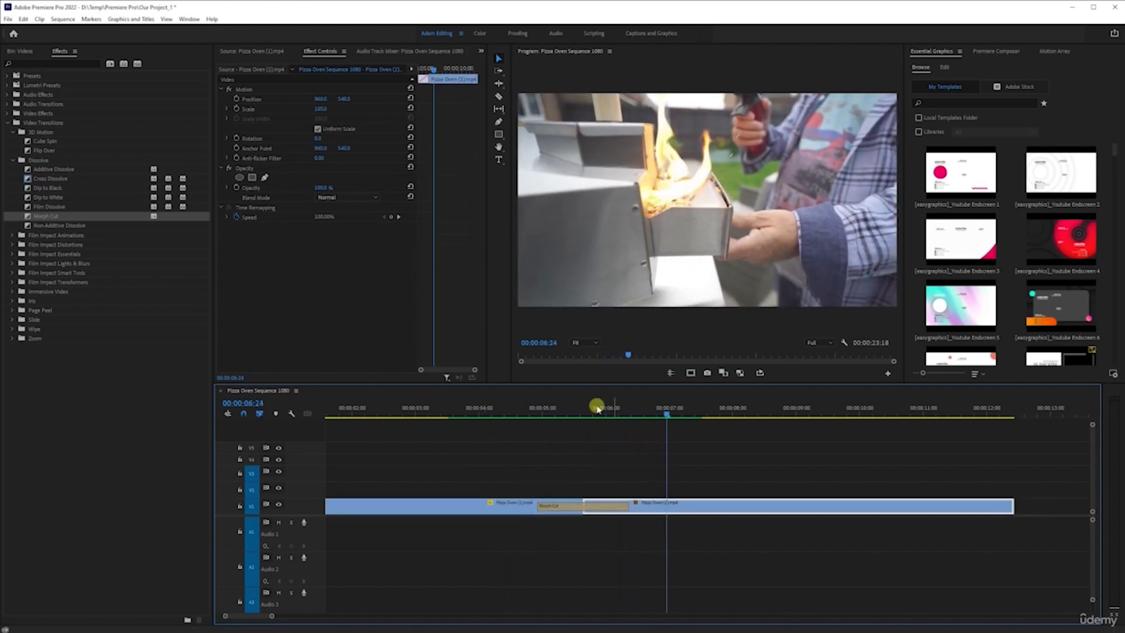
{"action": "left_click", "coordinate": [479, 412]}
{"action": "key", "text": "space"}
{"action": "key", "text": "space"}
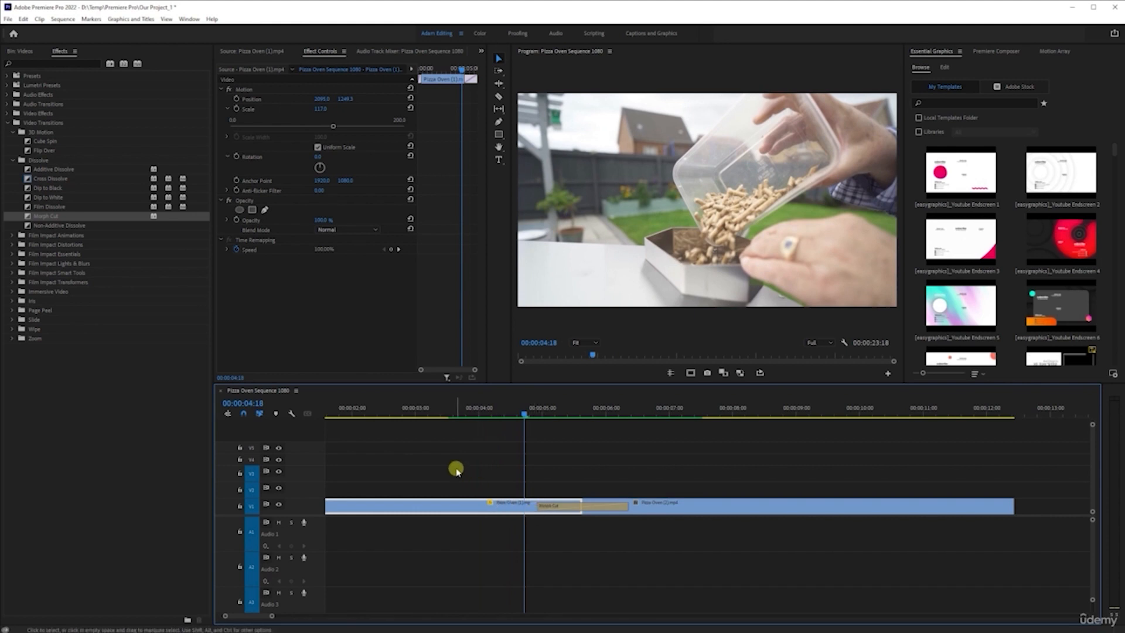
{"action": "key", "text": "space"}
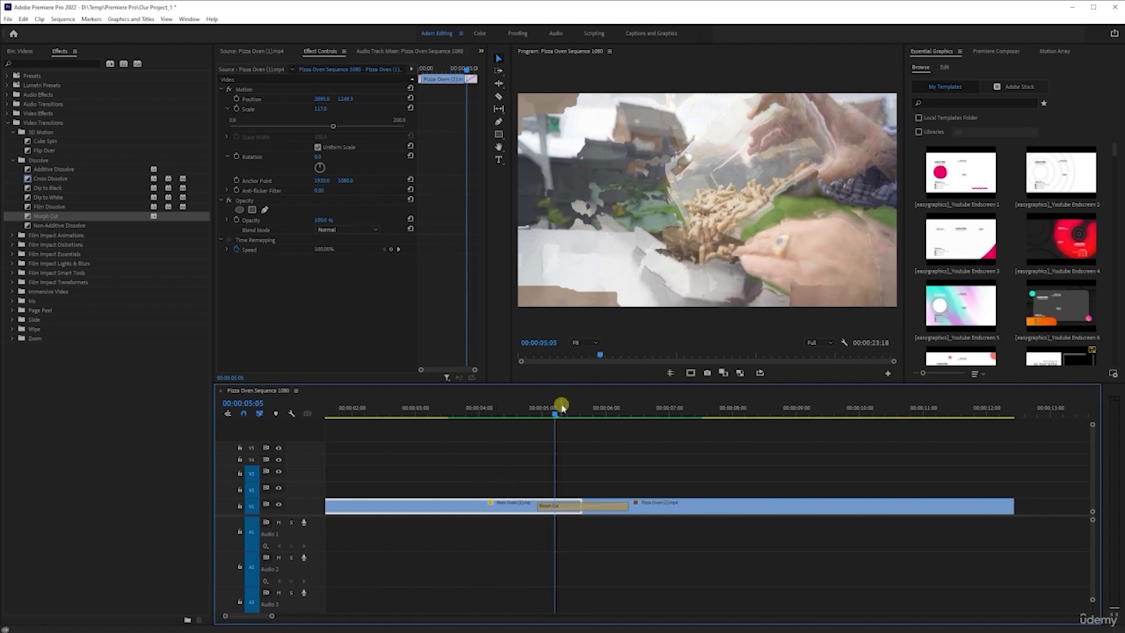
- Scrub back to 00:00:04:10 before the Morph Cut and play through the transition once more
{"action": "left_click_drag", "start_coordinate": [556, 413], "coordinate": [545, 432]}
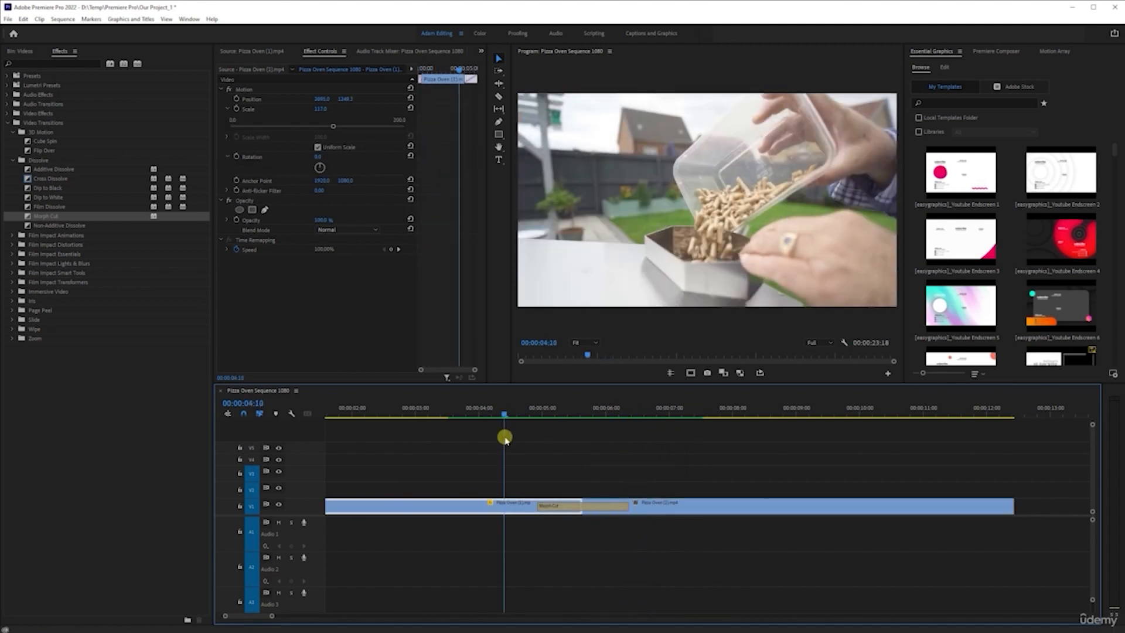
{"action": "scroll", "coordinate": [448, 543], "scroll_direction": "up", "scroll_amount": 2}
{"action": "key", "text": "space"}
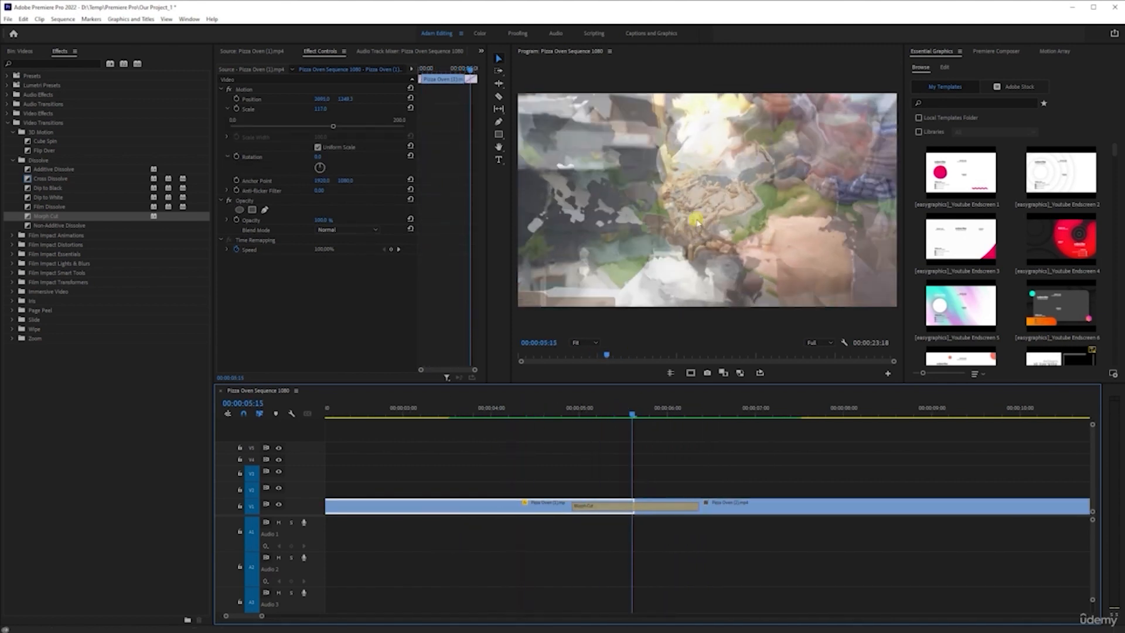
{"action": "key", "text": "space"}
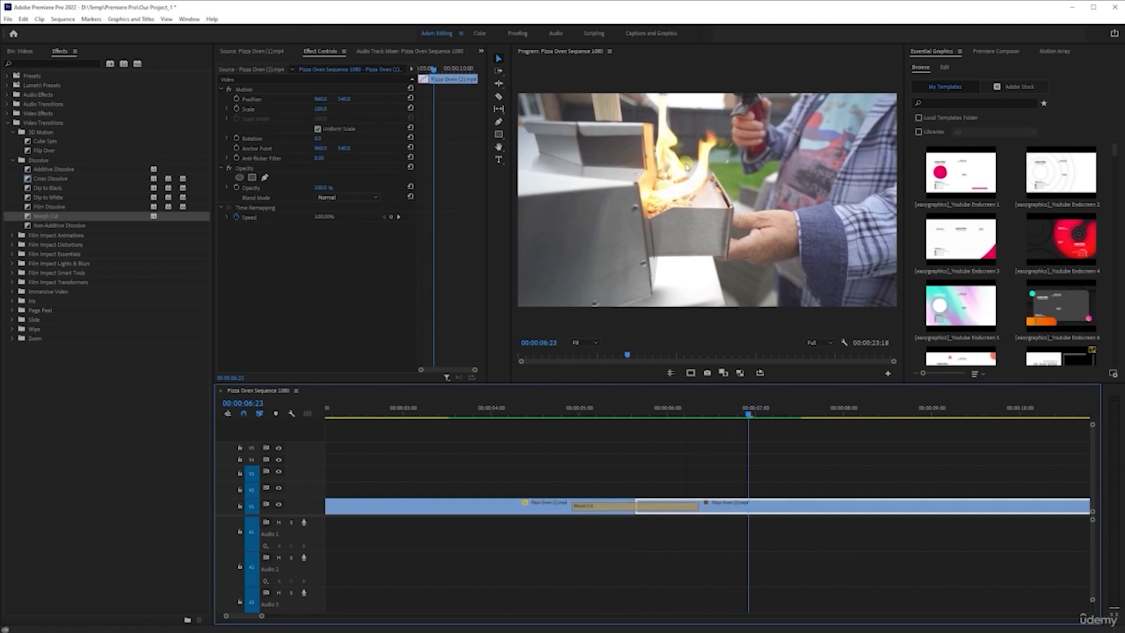
- Save the project and delete the Morph Cut between the two pizza oven clips
{"action": "key", "text": "ctrl+s"}
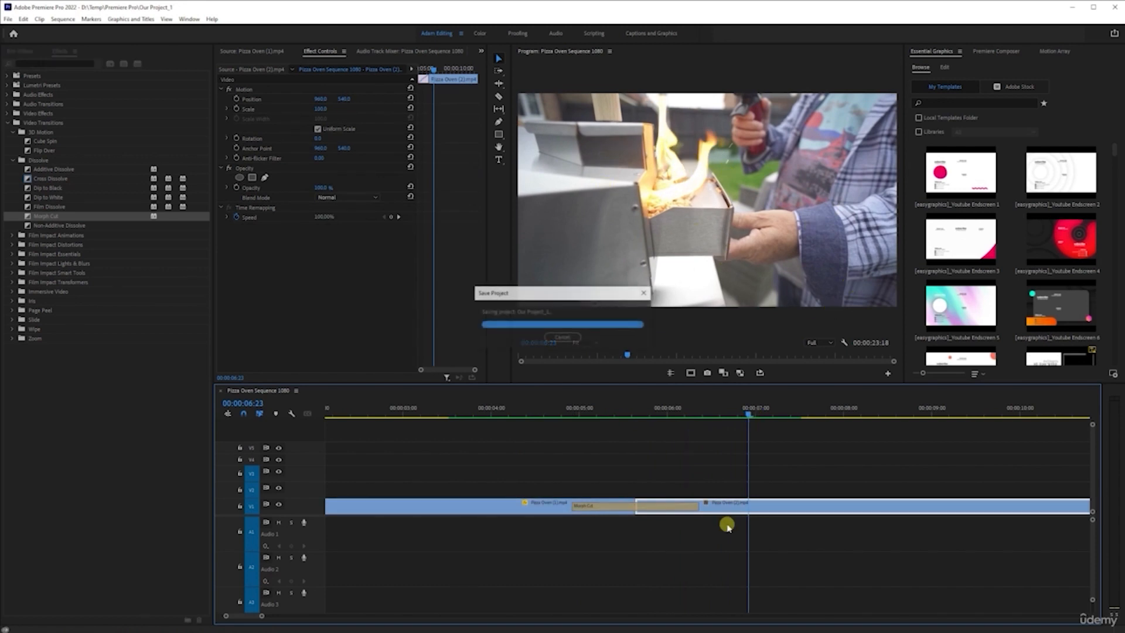
{"action": "scroll", "coordinate": [682, 504], "scroll_direction": "down", "scroll_amount": 2}
{"action": "scroll", "coordinate": [681, 504], "scroll_direction": "down", "scroll_amount": 2}
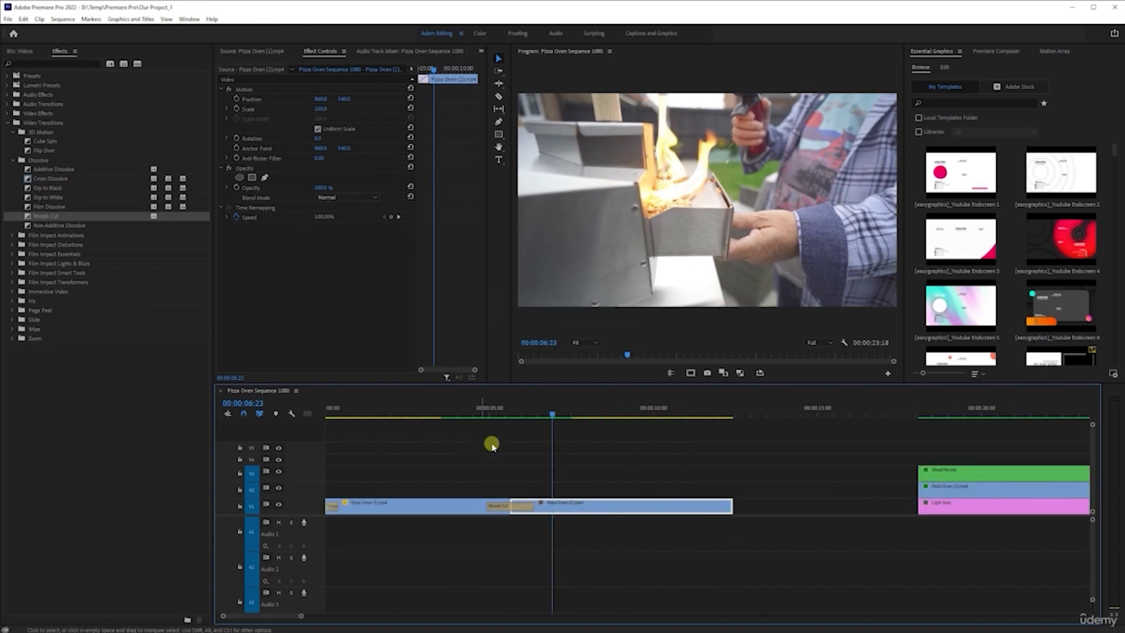
{"action": "left_click", "coordinate": [512, 410]}
{"action": "left_click", "coordinate": [516, 508]}
{"action": "left_click", "coordinate": [519, 506]}
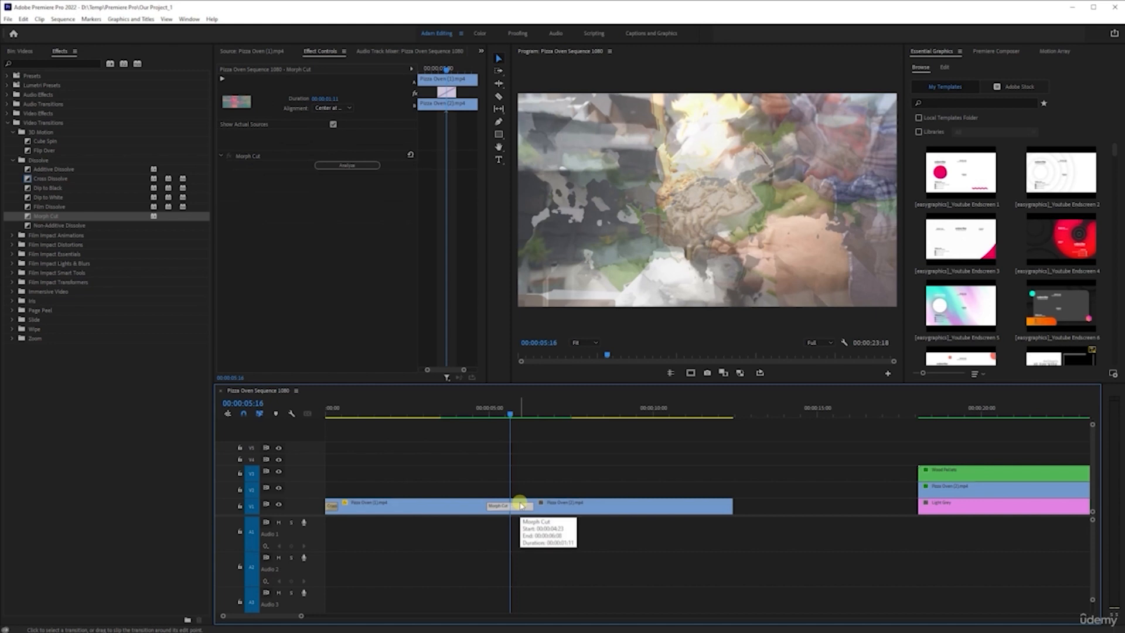
{"action": "key", "text": "Delete"}
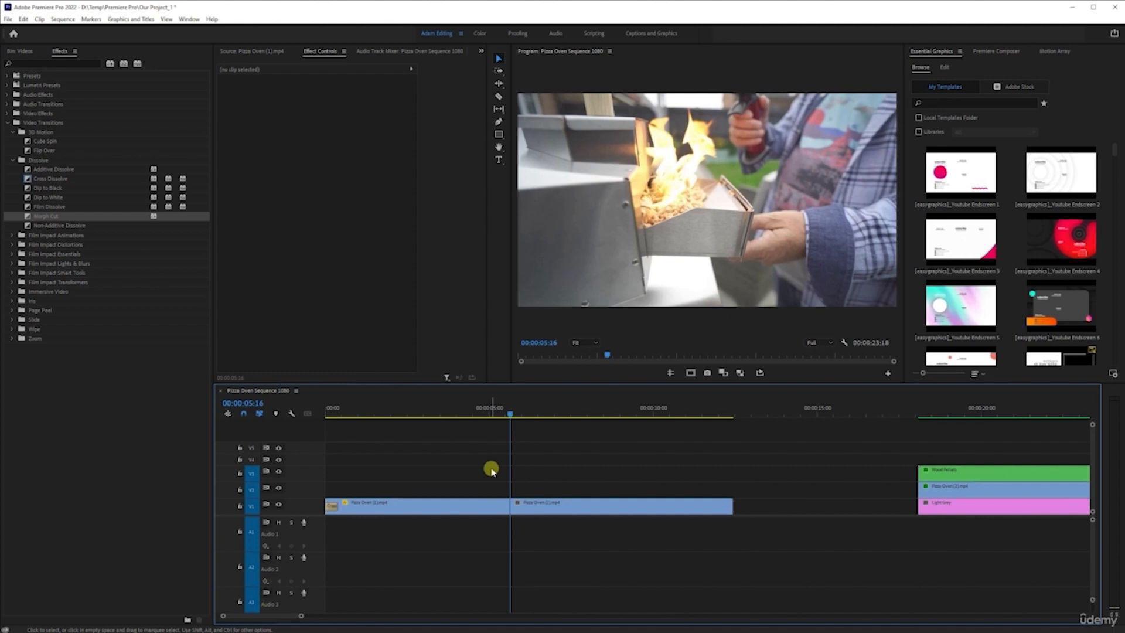
- Apply the Non-Additive Dissolve at the cut between the two pizza oven clips and play it back
{"action": "left_click_drag", "start_coordinate": [71, 226], "coordinate": [508, 507]}
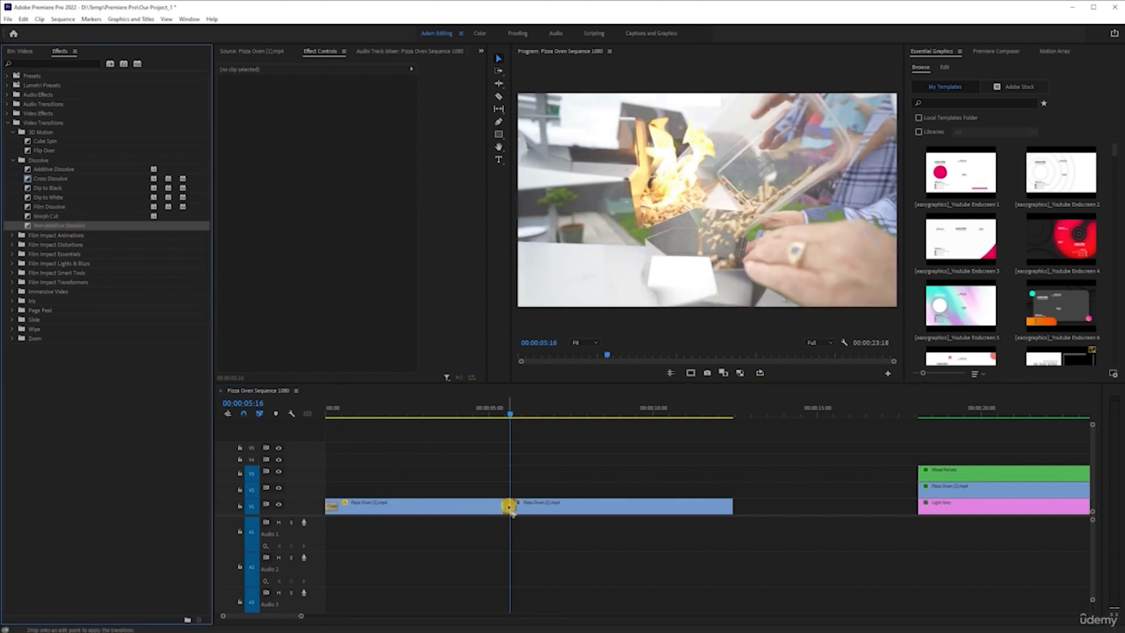
{"action": "left_click", "coordinate": [481, 418]}
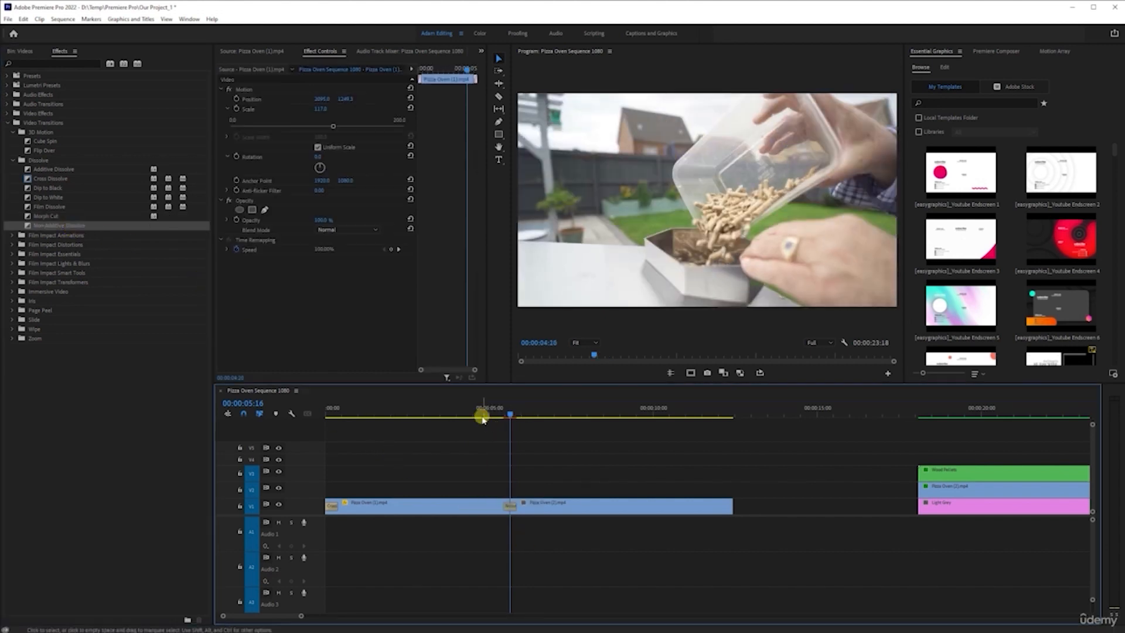
{"action": "key", "text": "space"}
{"action": "scroll", "coordinate": [480, 431], "scroll_direction": "up", "scroll_amount": 3}
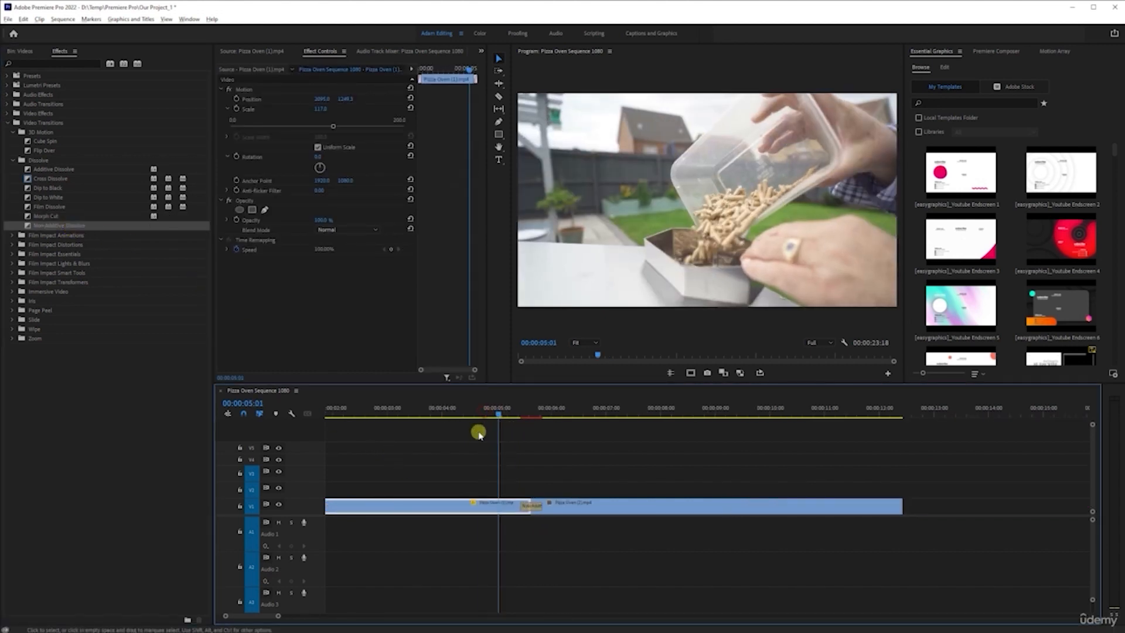
{"action": "key", "text": "space"}
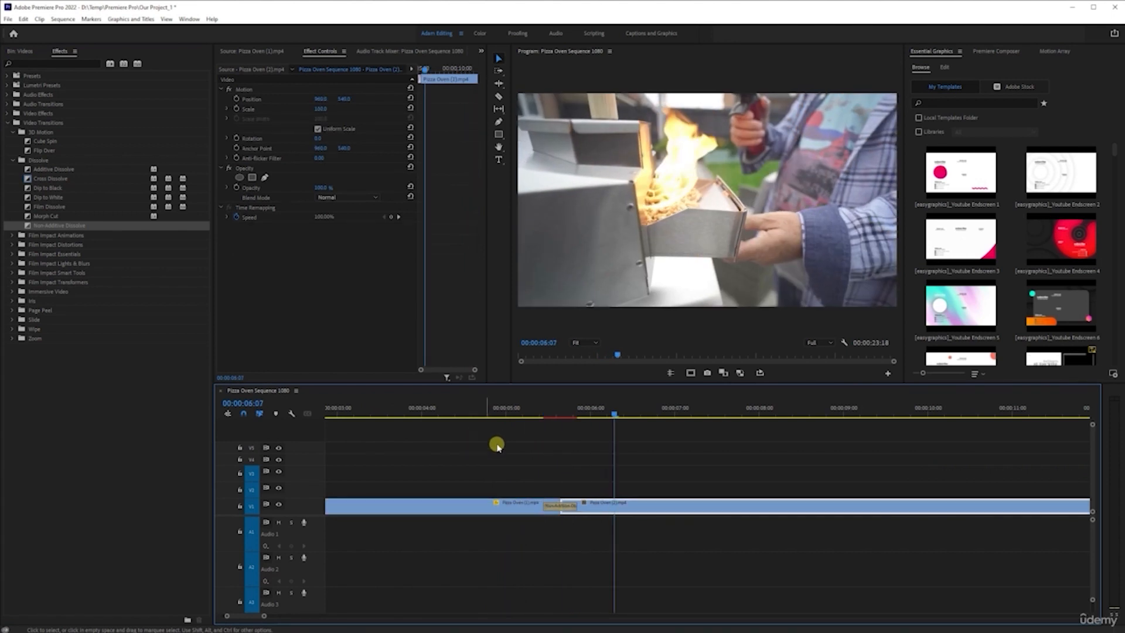
{"action": "scroll", "coordinate": [526, 454], "scroll_direction": "up", "scroll_amount": 2}
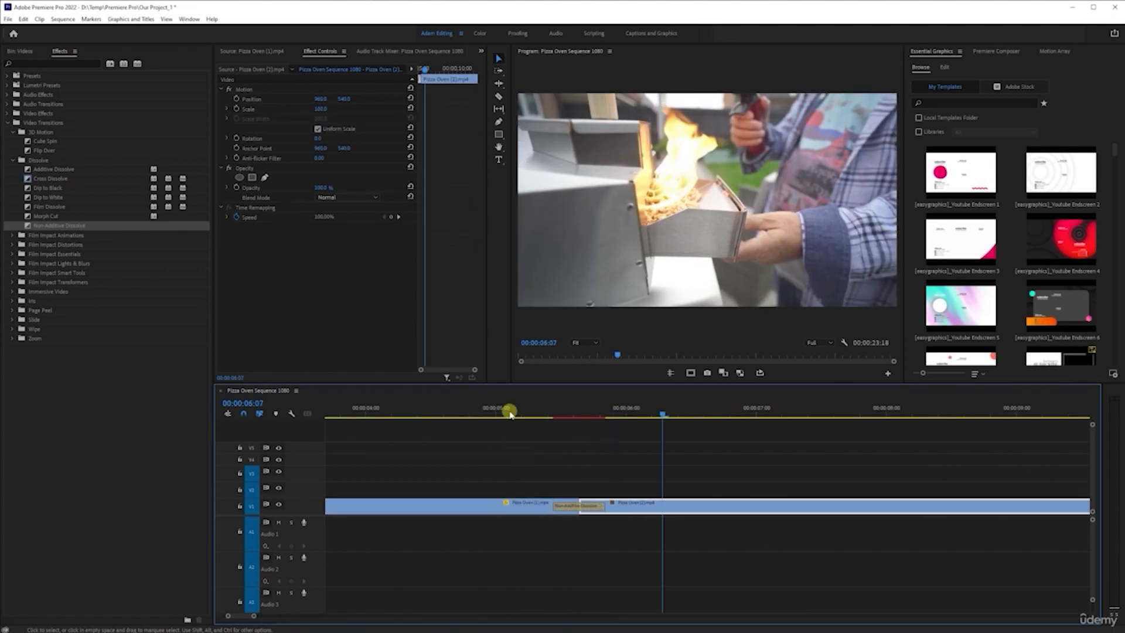
{"action": "key", "text": "space"}
- Mark an In point at 00:00:05:02 and an Out point at 00:00:06:07 around the Non-Additive Dissolve
{"action": "left_click", "coordinate": [507, 402]}
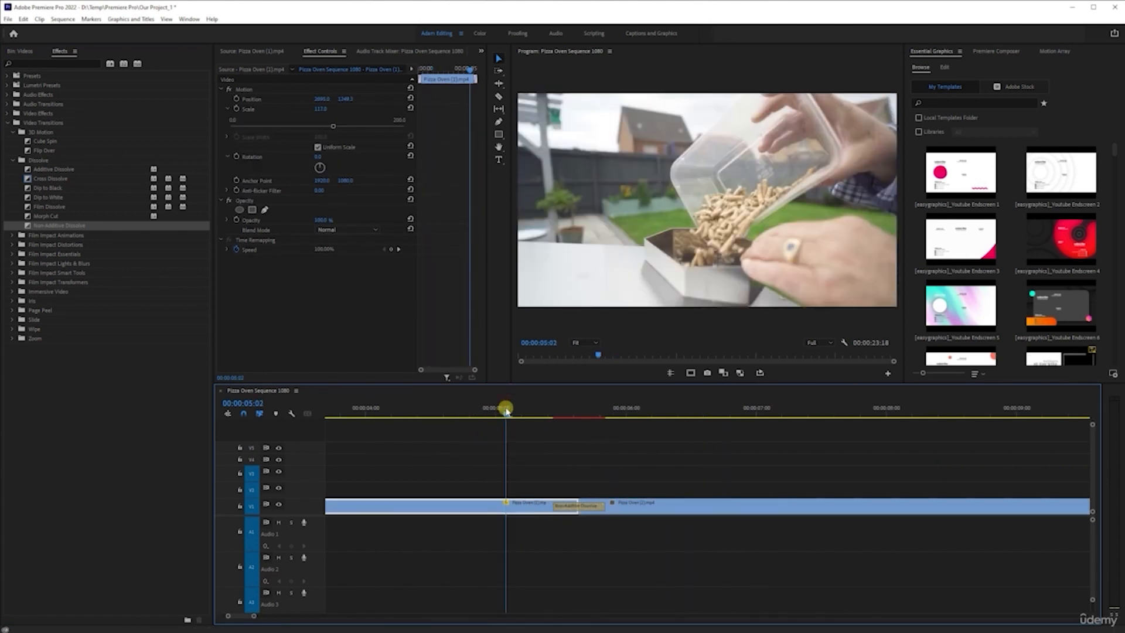
{"action": "key", "text": "i"}
{"action": "left_click", "coordinate": [661, 410]}
{"action": "key", "text": "o"}
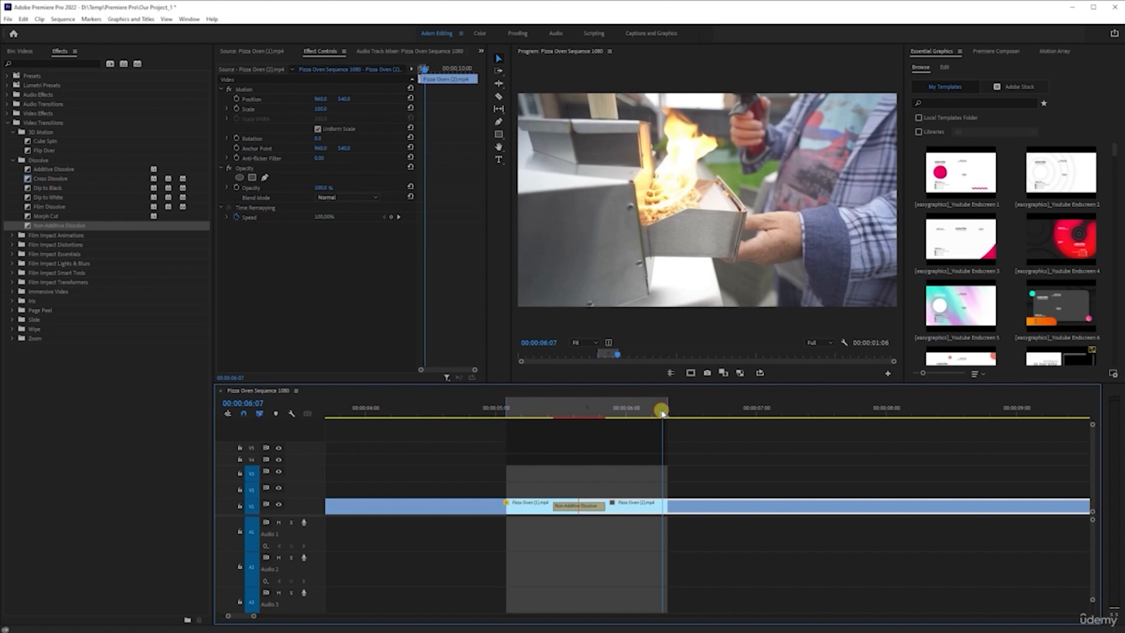
- Render the marked In-to-Out range and play back the Non-Additive Dissolve from about 00:00:05:06
{"action": "key", "text": "Return"}
{"action": "left_click", "coordinate": [510, 412]}
{"action": "left_click", "coordinate": [528, 413]}
{"action": "key", "text": "space"}
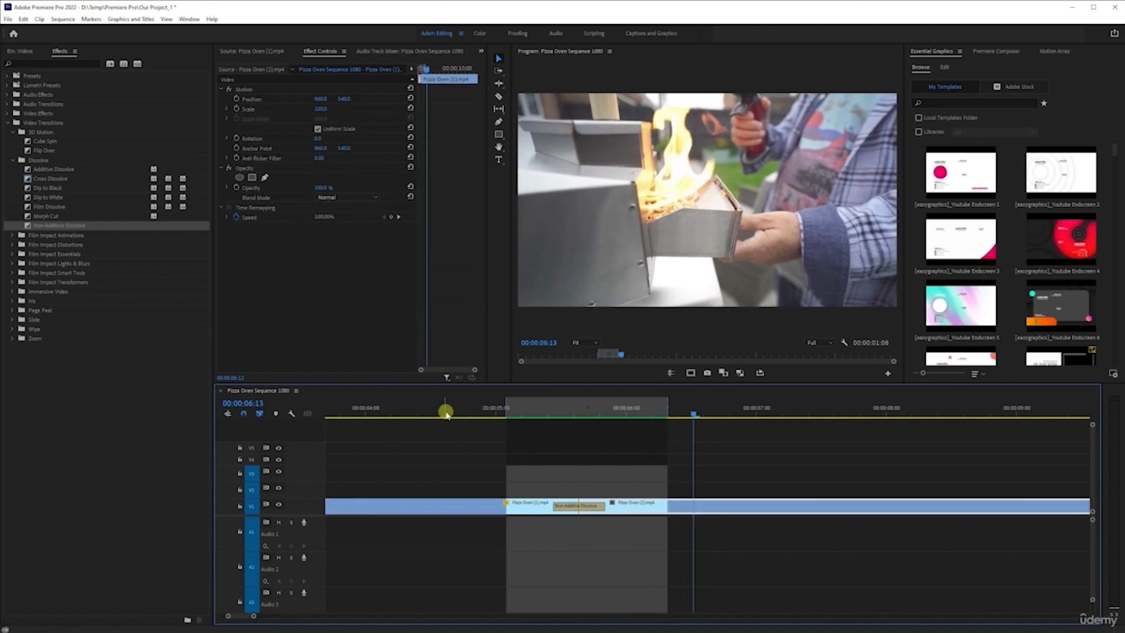
- Delete the Non-Additive Dissolve between the two pizza oven clips and clear the sequence's In and Out points
{"action": "left_click", "coordinate": [569, 497]}
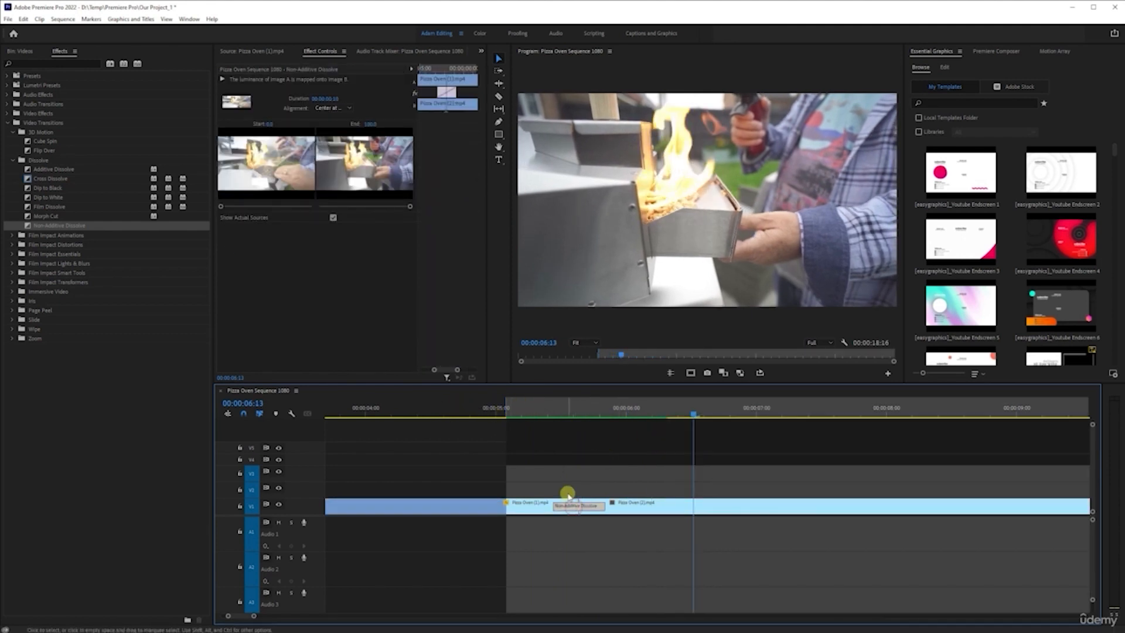
{"action": "key", "text": "Delete"}
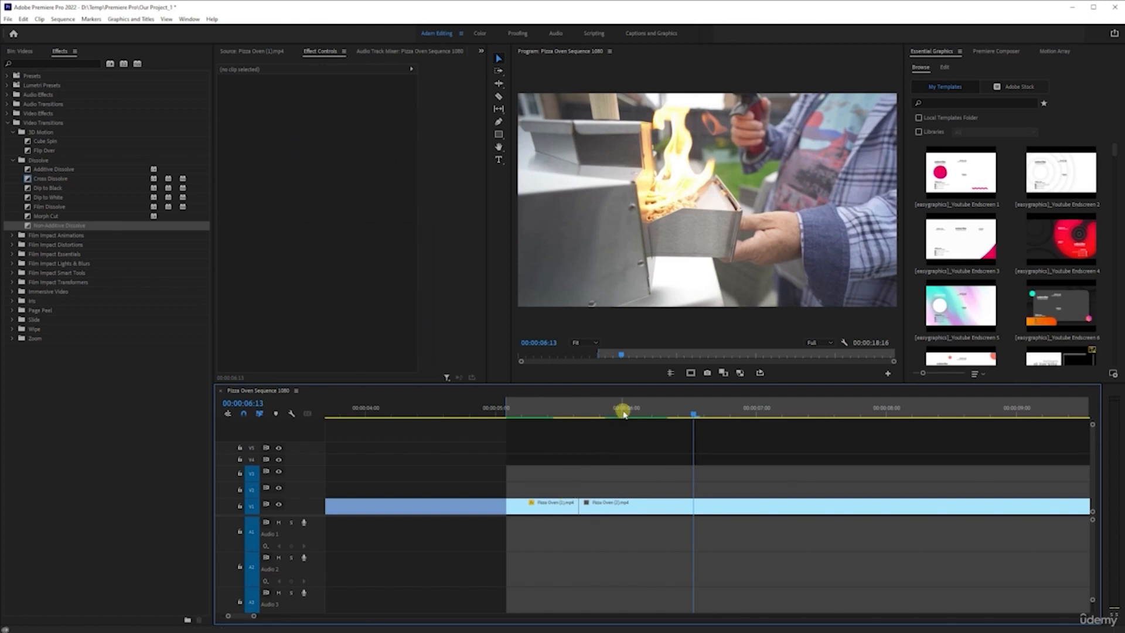
{"action": "right_click", "coordinate": [625, 413]}
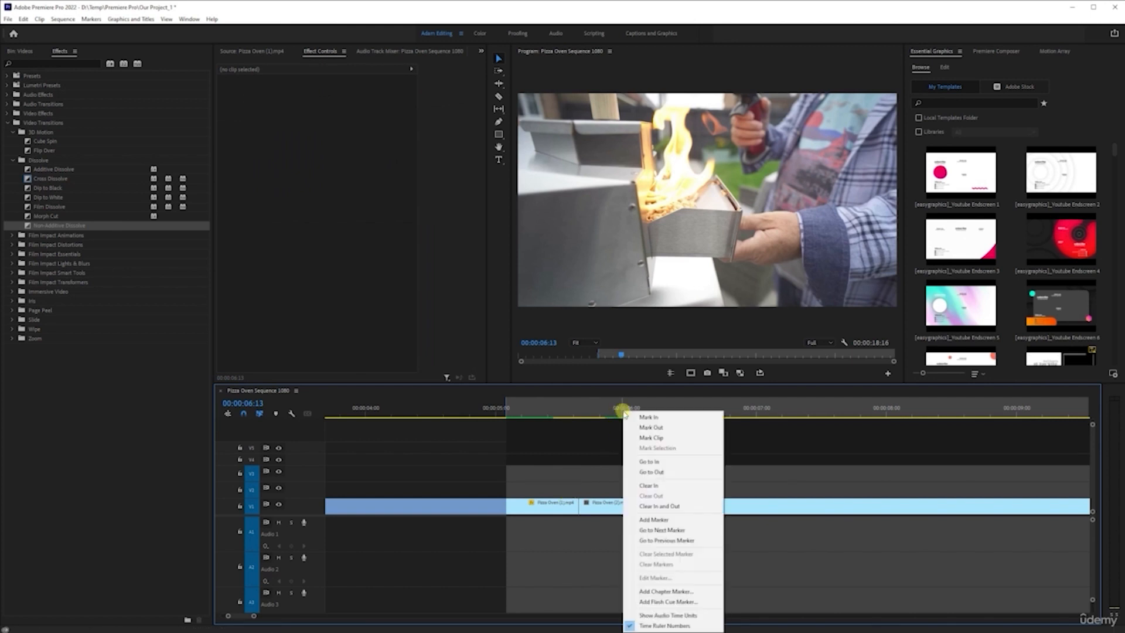
{"action": "left_click", "coordinate": [682, 507]}
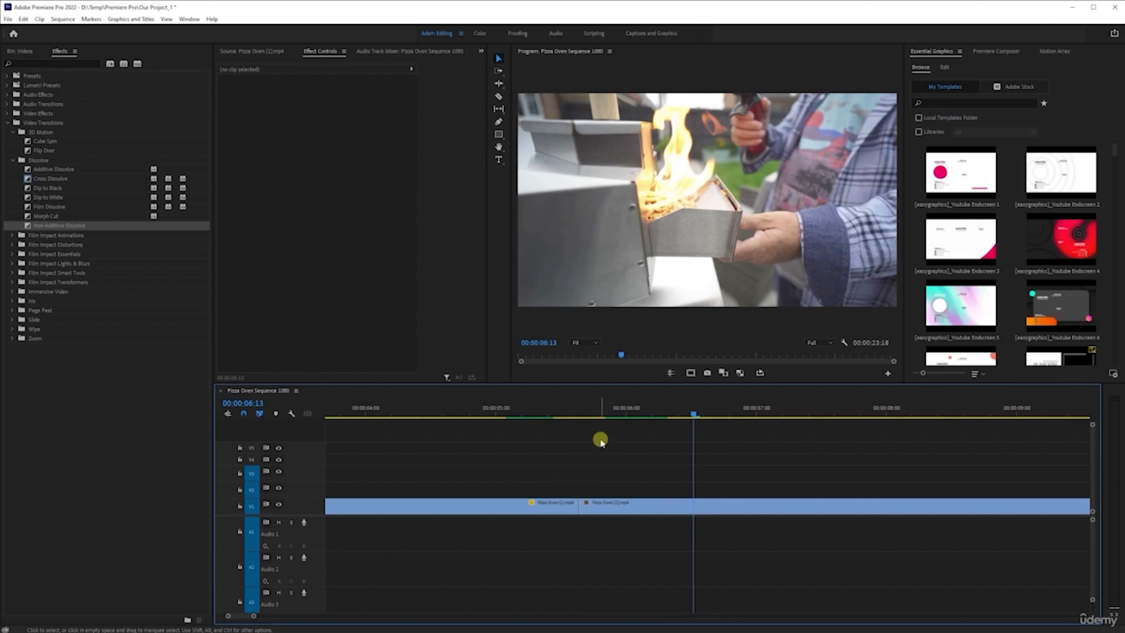
- Apply the Immersive Video transition VR Gradient Wipe at the cut between the pizza oven clips and play it back
{"action": "left_click", "coordinate": [580, 413]}
{"action": "left_click", "coordinate": [11, 292]}
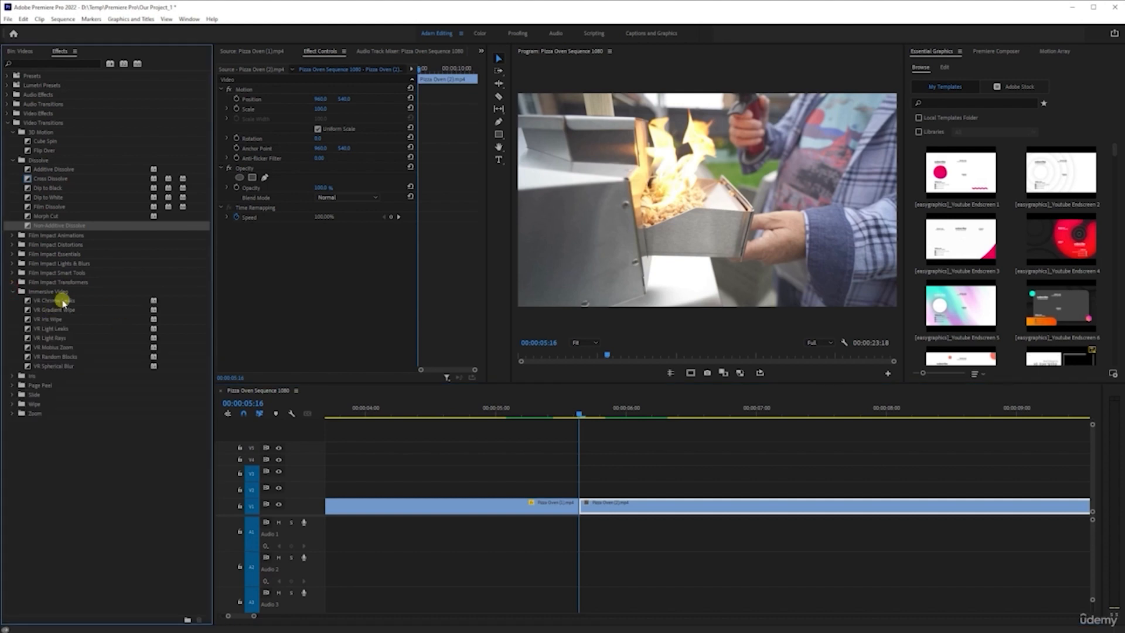
{"action": "left_click_drag", "start_coordinate": [64, 309], "coordinate": [582, 505]}
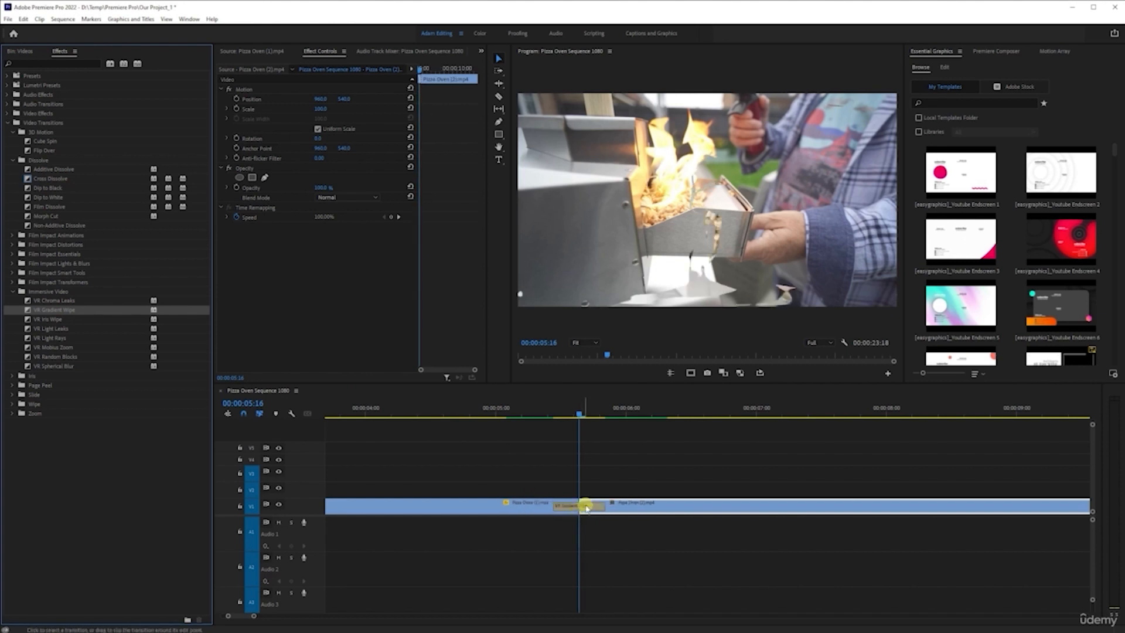
{"action": "left_click", "coordinate": [526, 410]}
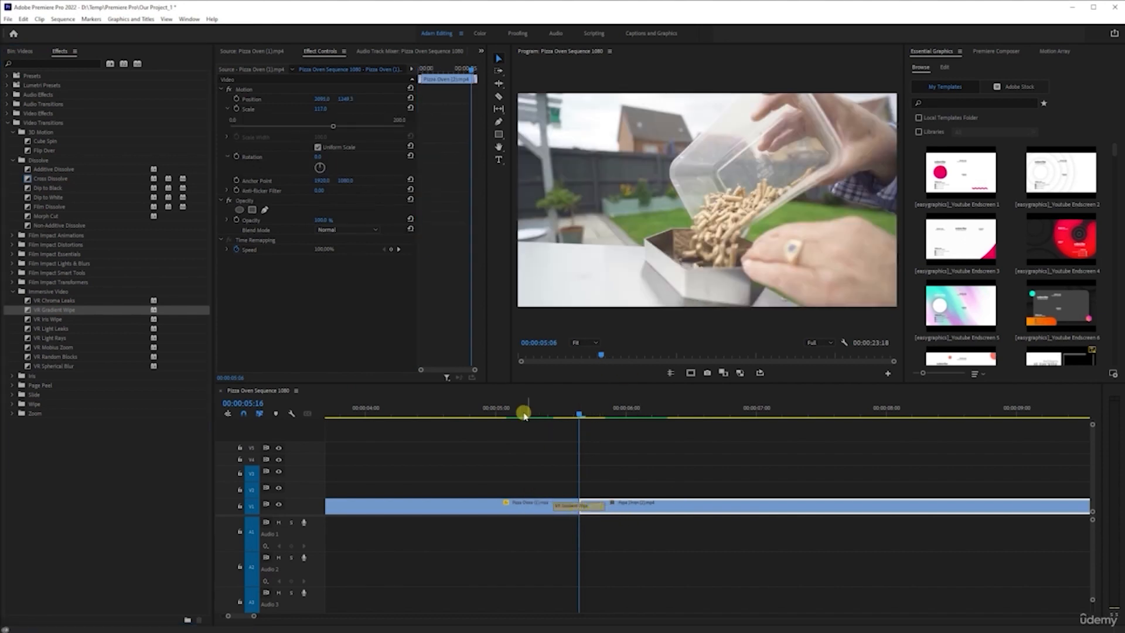
{"action": "key", "text": "space"}
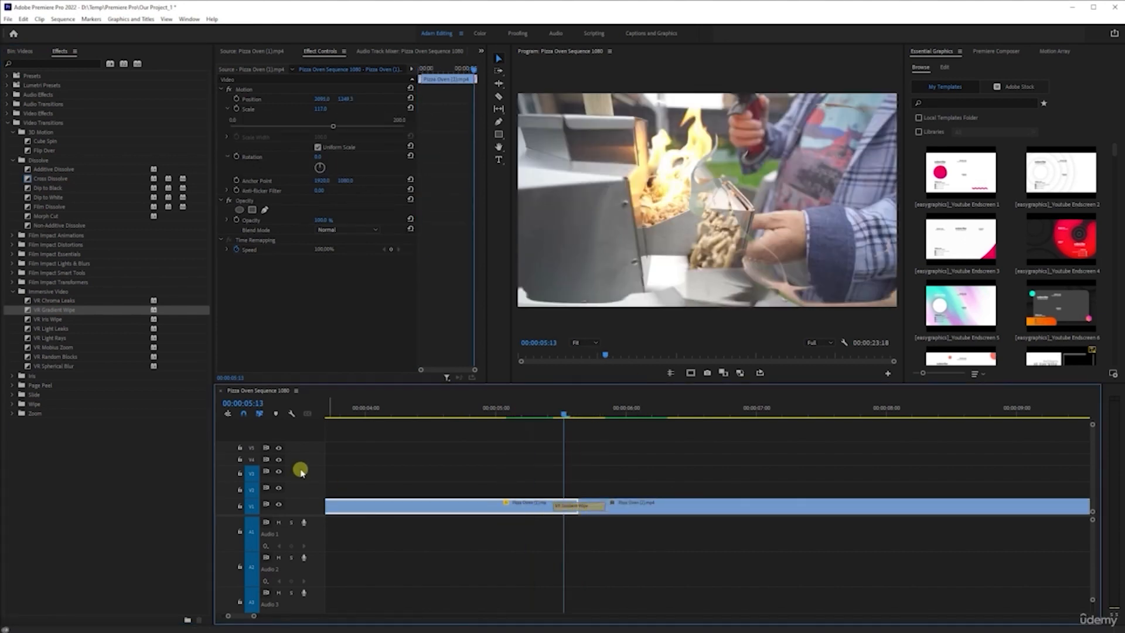
- Lengthen the VR Gradient Wipe to a duration of 00:00:01:15 and play through it
{"action": "left_click_drag", "start_coordinate": [604, 506], "coordinate": [683, 505]}
{"action": "left_click", "coordinate": [419, 409]}
{"action": "key", "text": "space"}
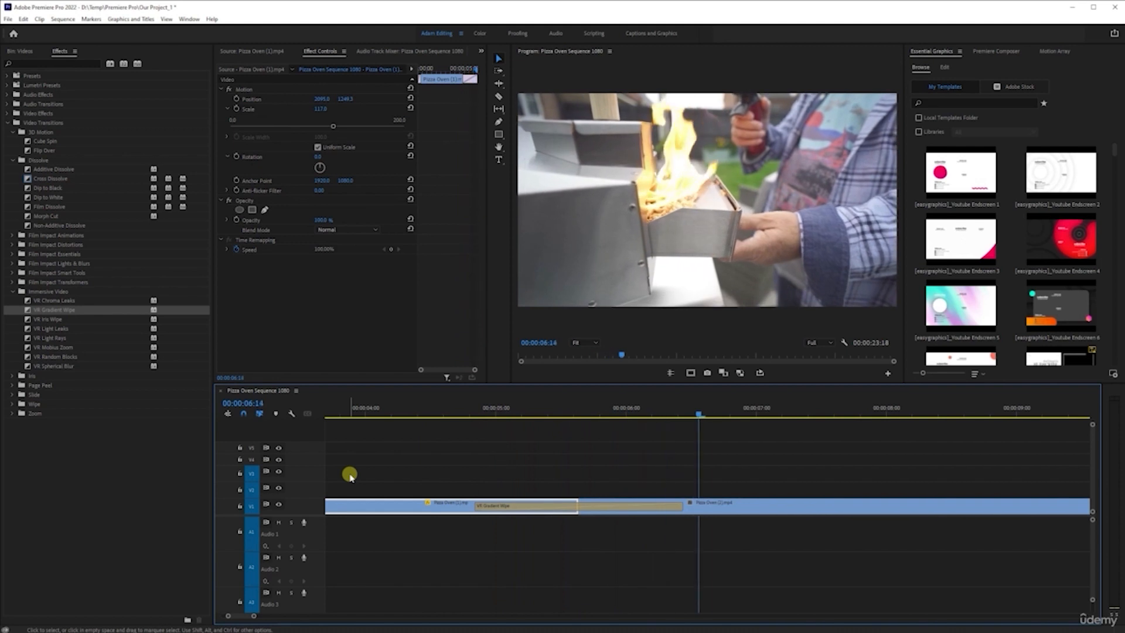
- Return to the cut at 00:00:05:16, open the VR Gradient Wipe's settings and delete the transition
{"action": "left_click", "coordinate": [581, 411]}
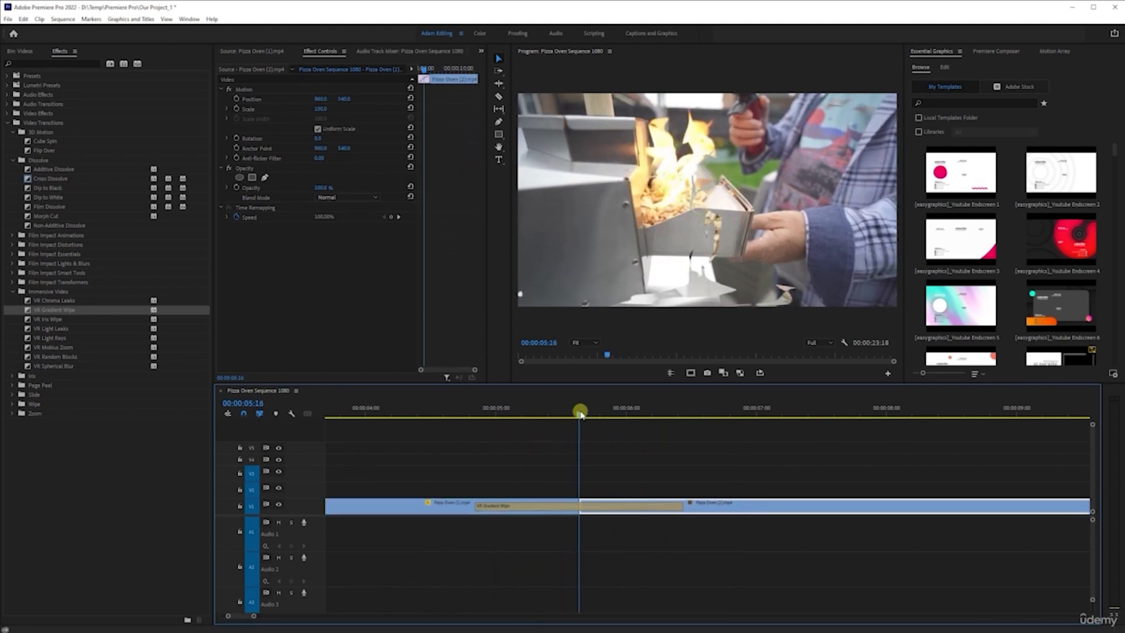
{"action": "left_click", "coordinate": [585, 505]}
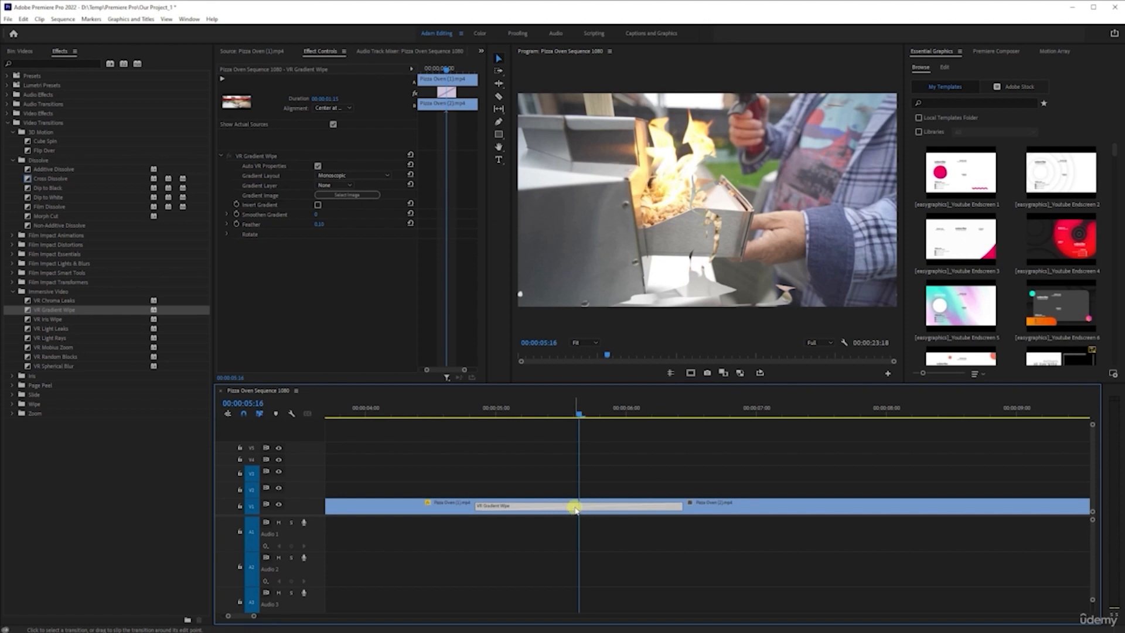
{"action": "key", "text": "Delete"}
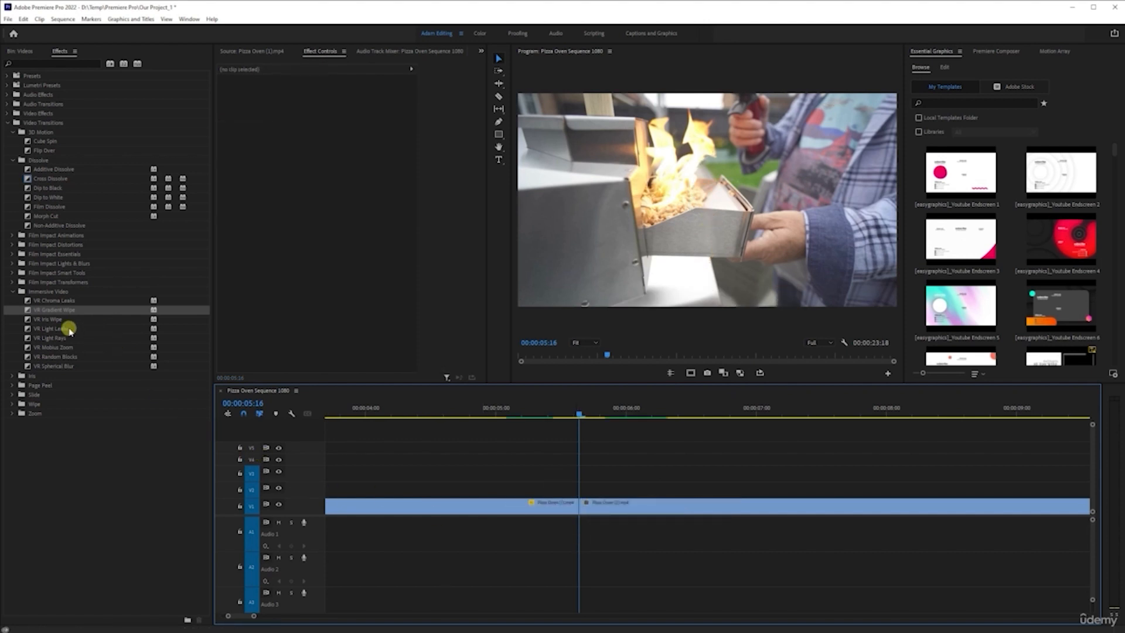
- Apply VR Light Leaks at the cut between the pizza oven clips and play it back
{"action": "left_click_drag", "start_coordinate": [61, 331], "coordinate": [584, 520]}
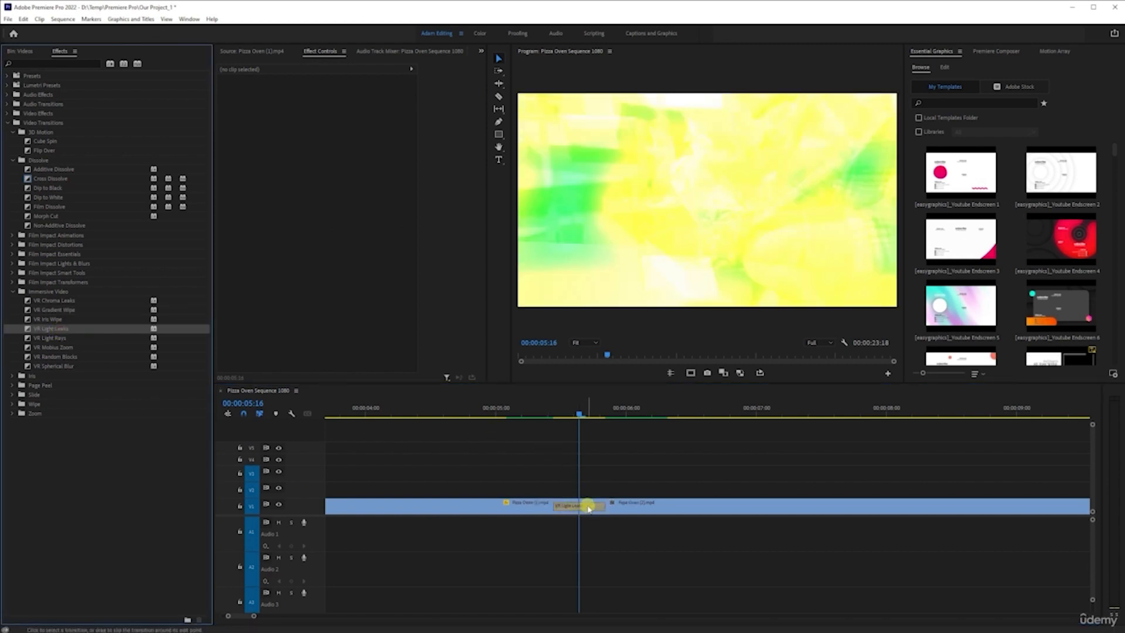
{"action": "left_click", "coordinate": [584, 505]}
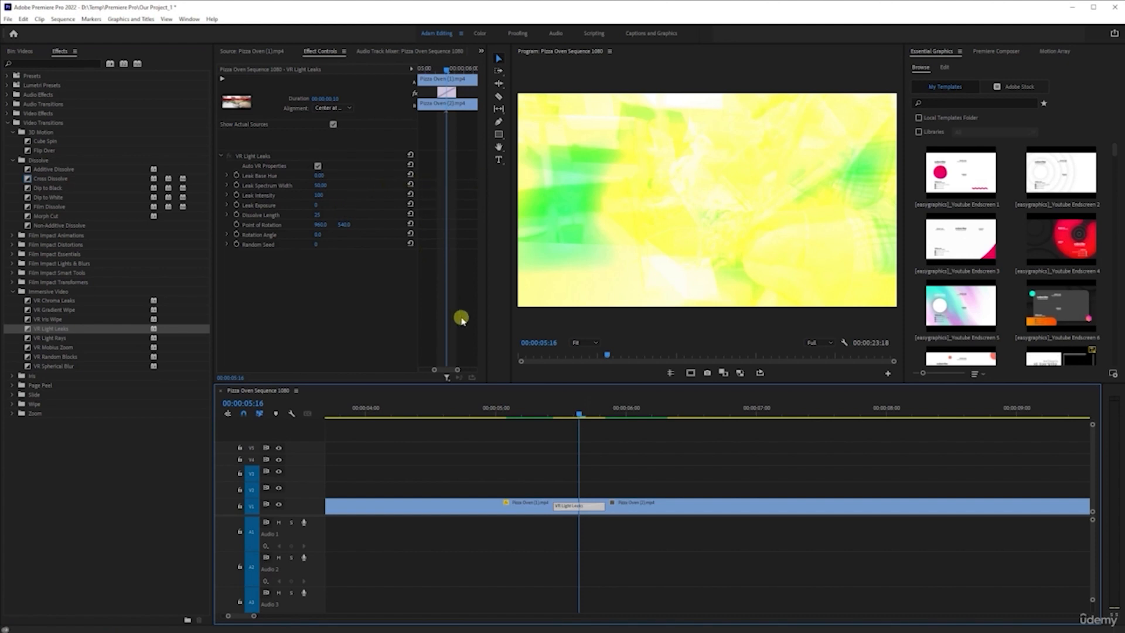
{"action": "left_click", "coordinate": [527, 414]}
{"action": "key", "text": "space"}
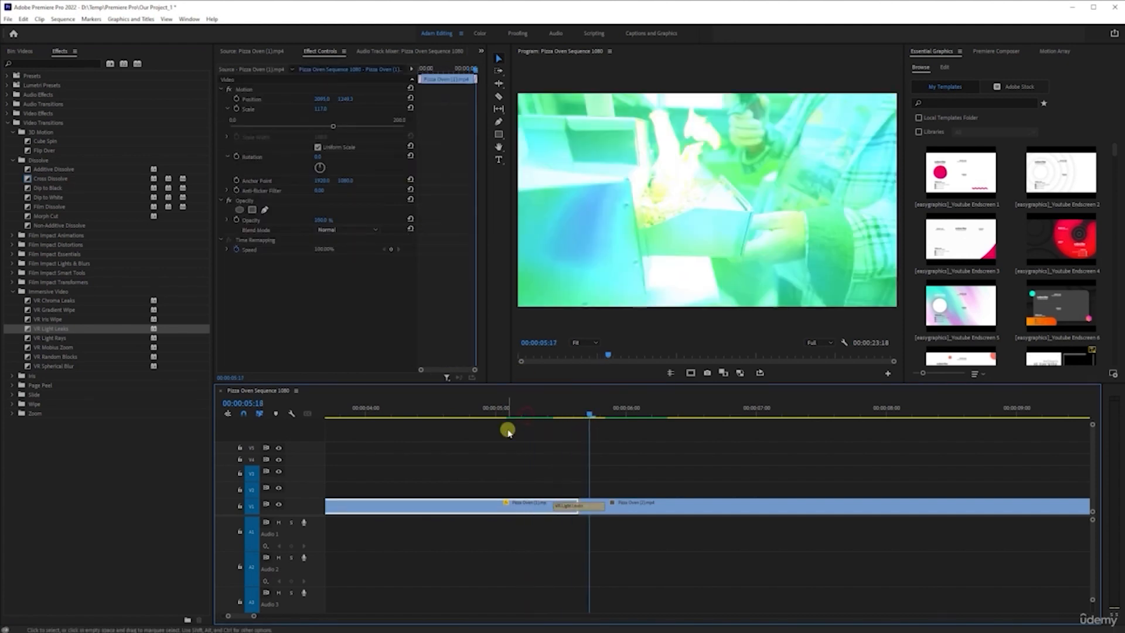
{"action": "key", "text": "space"}
- Lengthen the VR Light Leaks transition to a duration of 00:00:01:11 and play through it
{"action": "left_click_drag", "start_coordinate": [605, 510], "coordinate": [673, 509]}
{"action": "left_click", "coordinate": [449, 413]}
{"action": "key", "text": "space"}
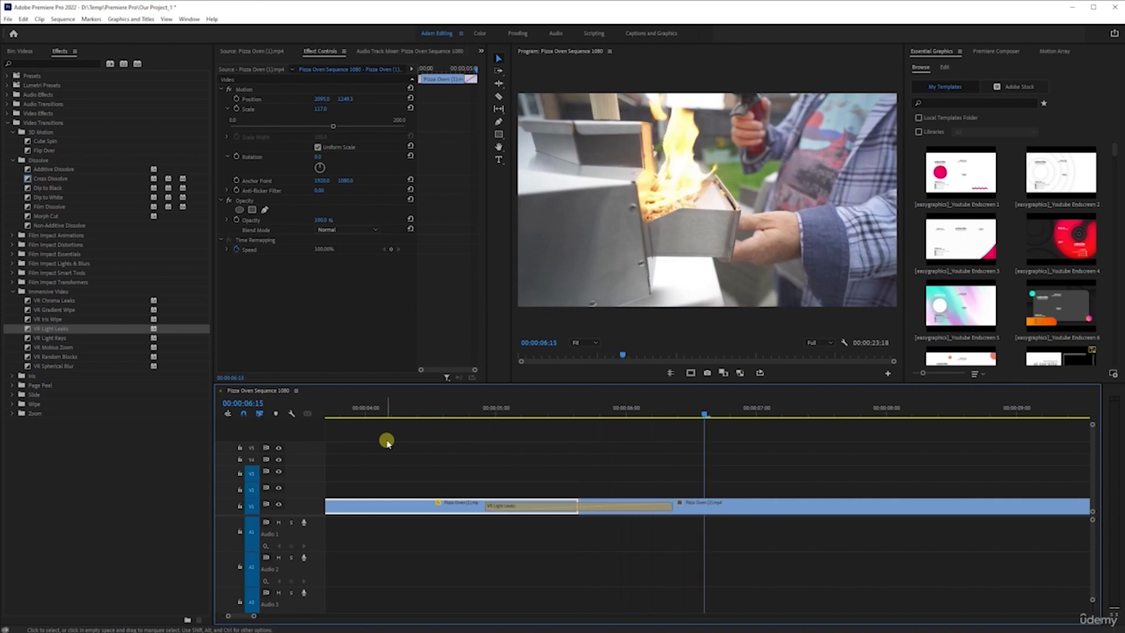
- View the VR Light Leaks effect and its settings at 00:00:05:06, and delete the transition
{"action": "left_click", "coordinate": [527, 413]}
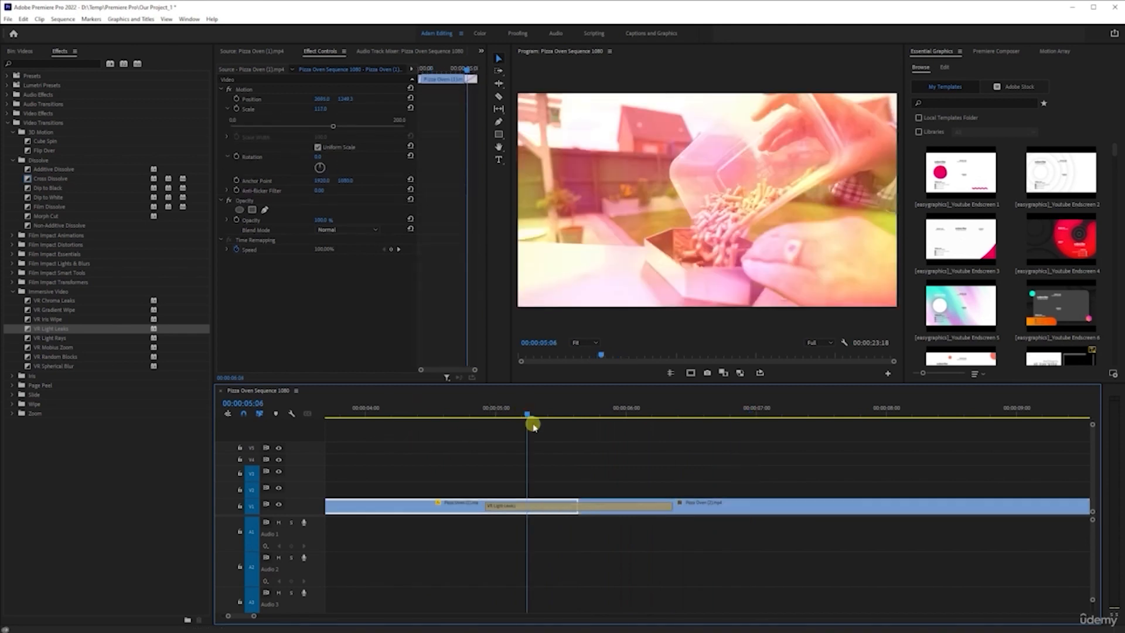
{"action": "left_click", "coordinate": [566, 508]}
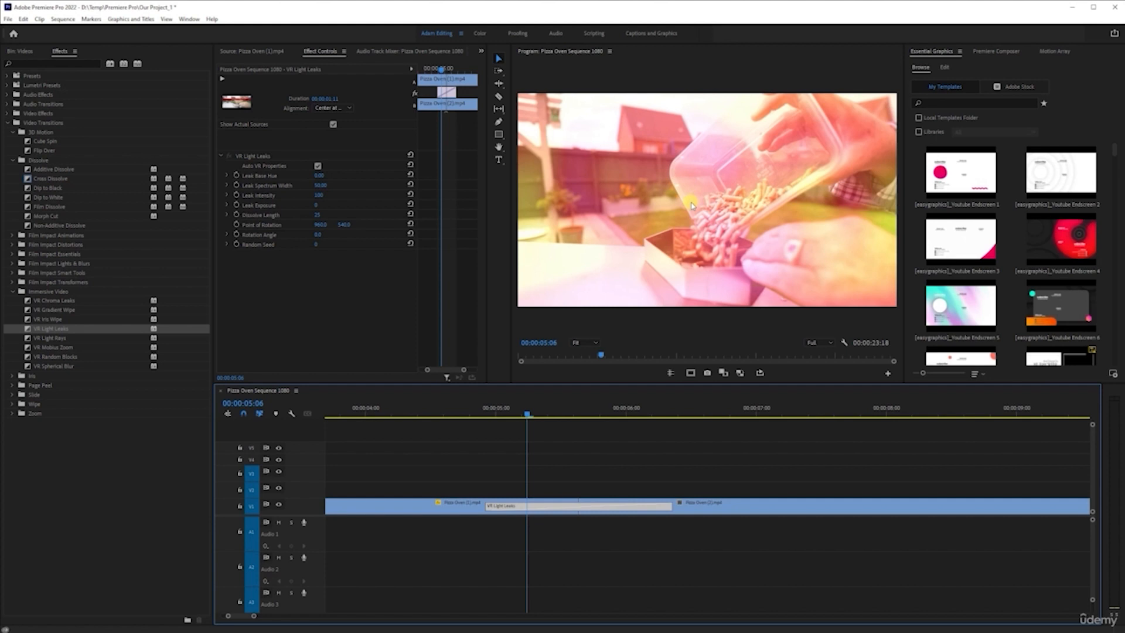
{"action": "key", "text": "Delete"}
- Apply a lengthened VR Light Rays transition across the cut between the pizza oven clips and play it back
{"action": "left_click_drag", "start_coordinate": [54, 339], "coordinate": [632, 508]}
{"action": "left_click", "coordinate": [487, 415]}
{"action": "key", "text": "space"}
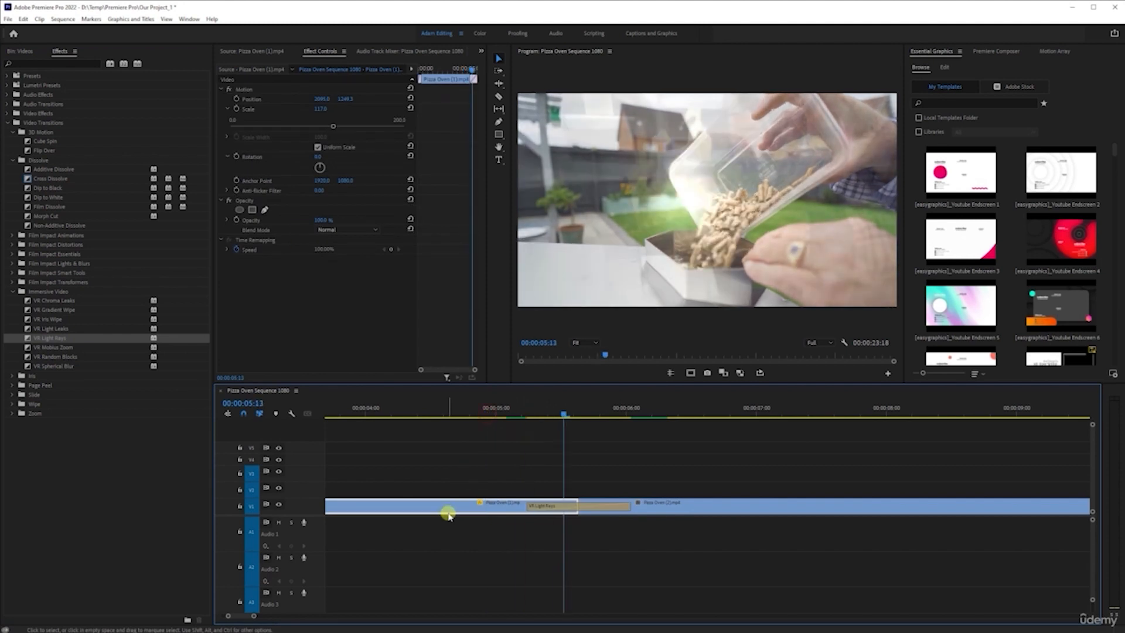
- Replay the VR Light Rays transition from just before its start and delete it
{"action": "left_click", "coordinate": [743, 513]}
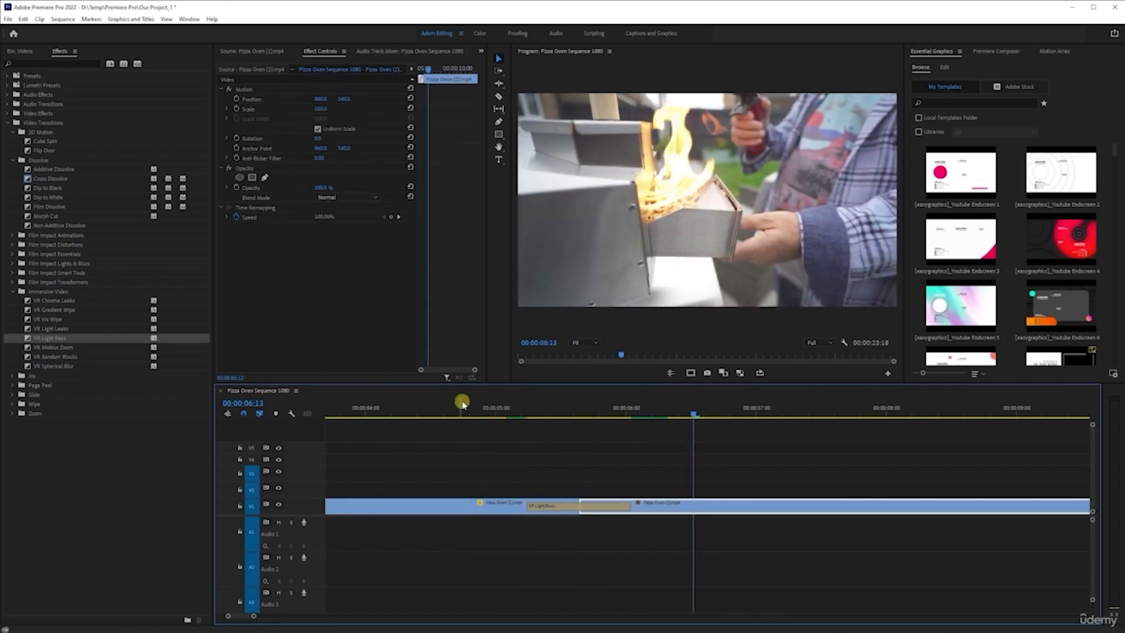
{"action": "left_click", "coordinate": [484, 404]}
{"action": "key", "text": "space"}
{"action": "key", "text": "space"}
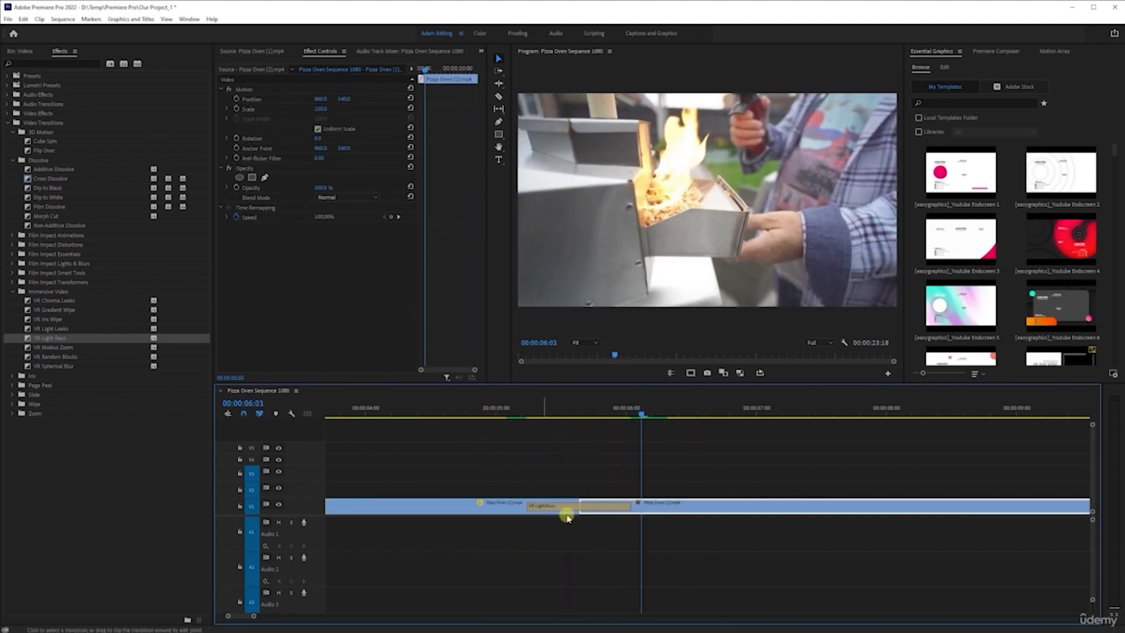
{"action": "left_click", "coordinate": [608, 509]}
{"action": "key", "text": "Delete"}
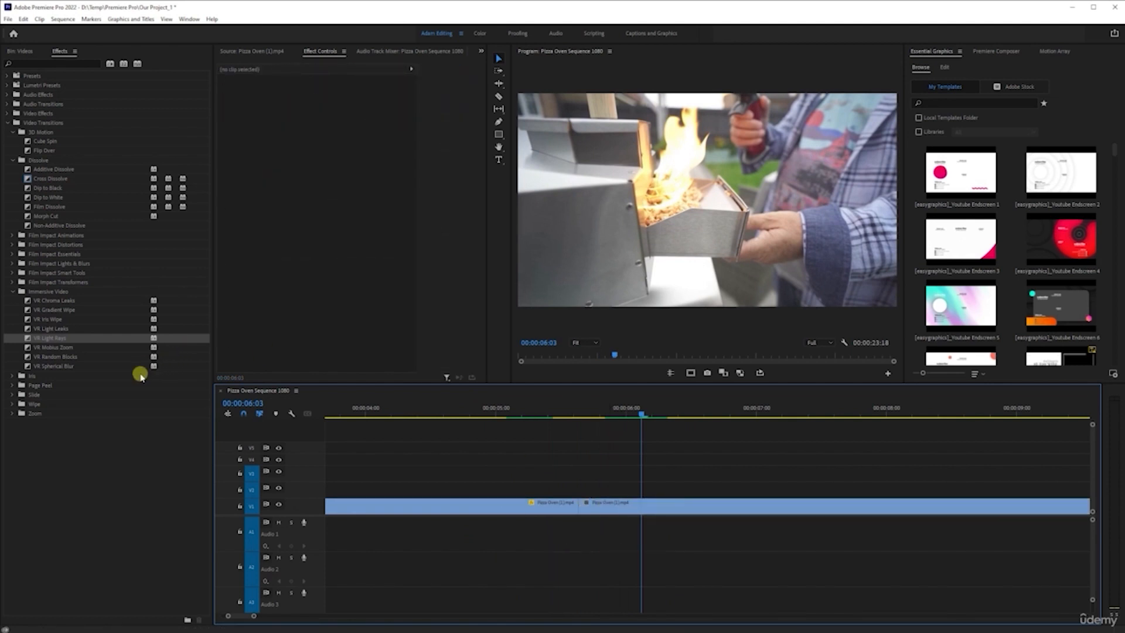
- Apply VR Random Blocks at the cut between the pizza oven clips and play it back
{"action": "left_click", "coordinate": [51, 357]}
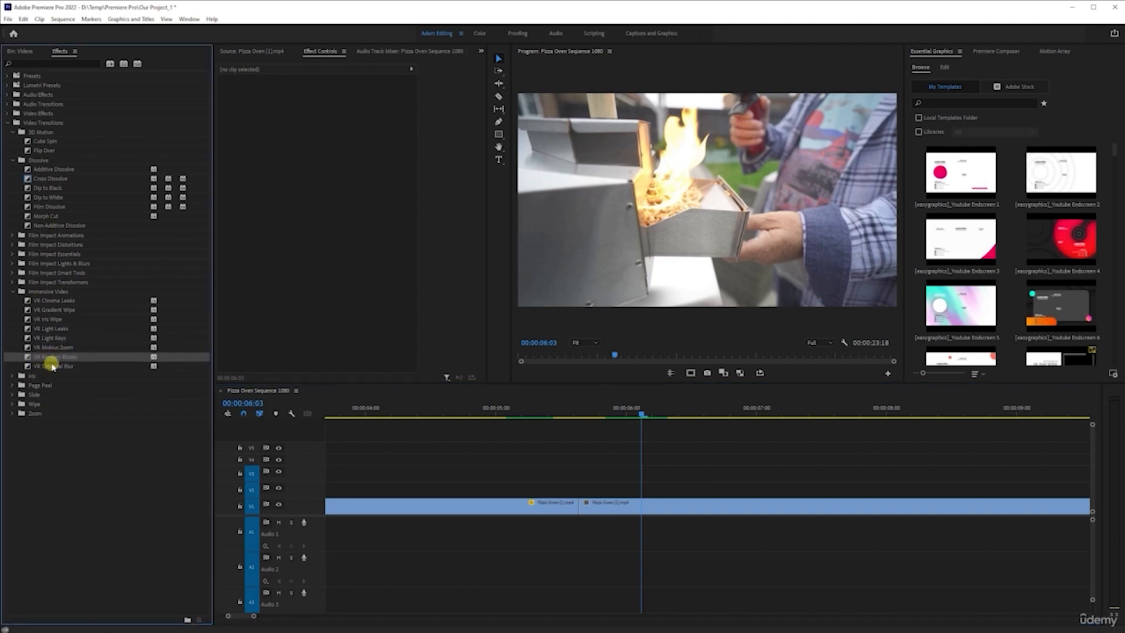
{"action": "left_click_drag", "start_coordinate": [54, 358], "coordinate": [579, 507]}
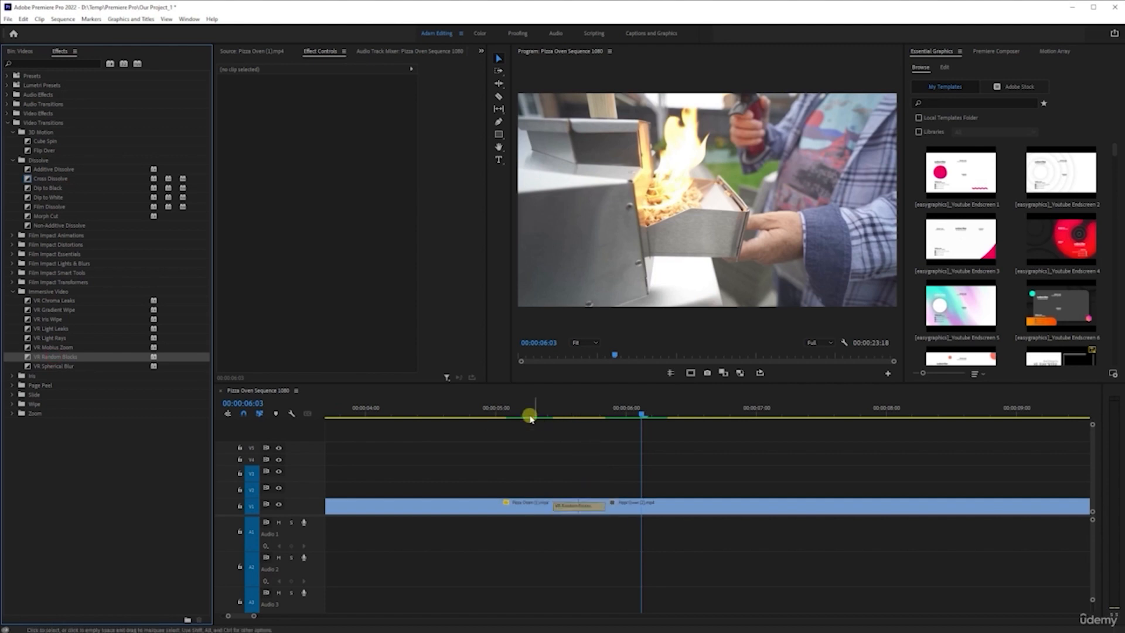
{"action": "left_click", "coordinate": [517, 414]}
{"action": "key", "text": "space"}
{"action": "key", "text": "space"}
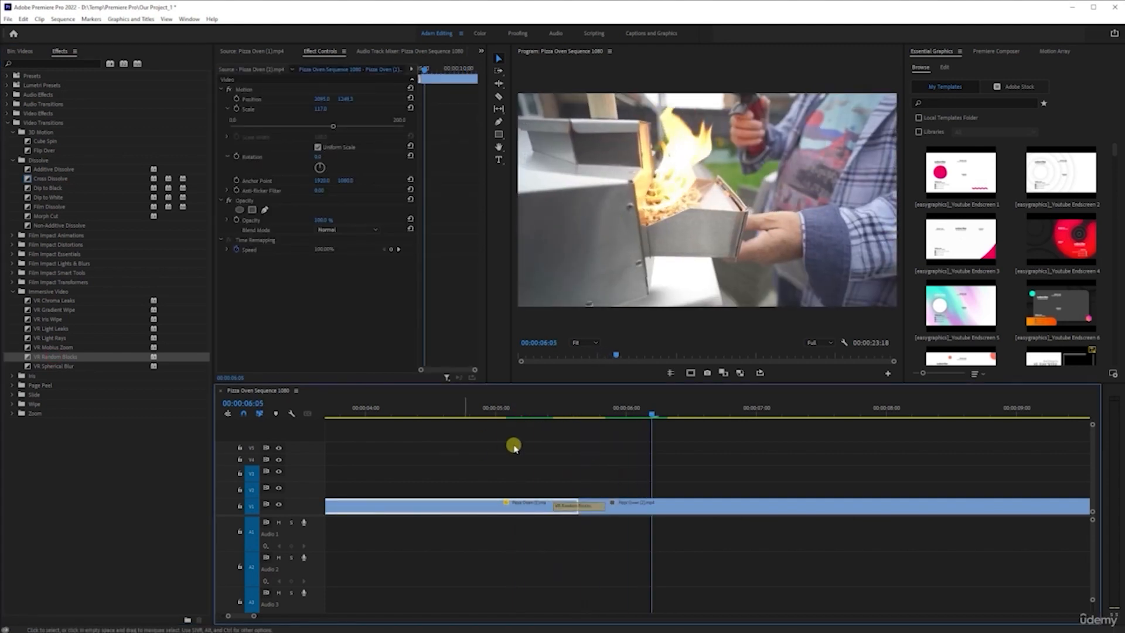
- Lengthen the VR Random Blocks transition to a duration of 00:00:01:07 and play through it
{"action": "left_click_drag", "start_coordinate": [604, 505], "coordinate": [660, 503]}
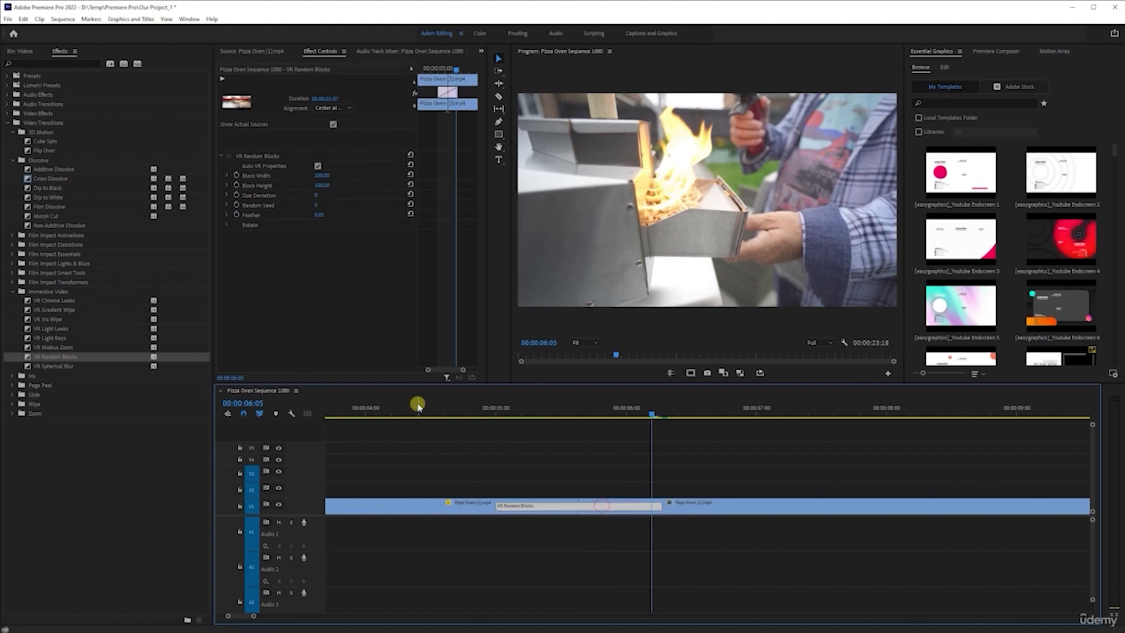
{"action": "left_click", "coordinate": [420, 404]}
{"action": "key", "text": "space"}
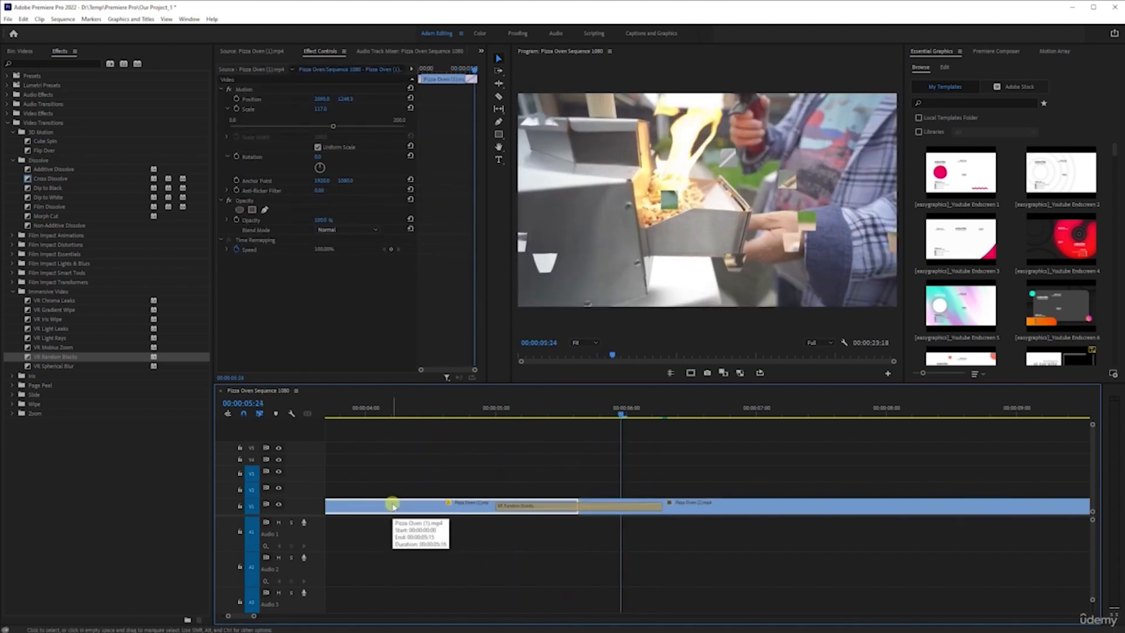
{"action": "key", "text": "space"}
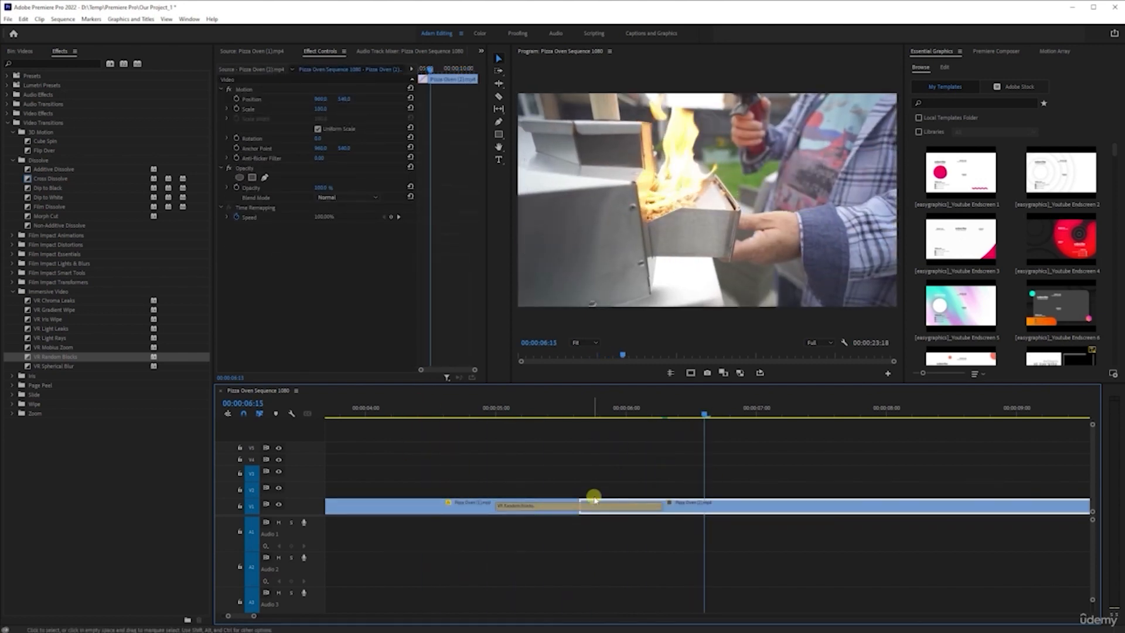
- Set the VR Random Blocks transition's Block Width to 70 while viewing the cut at 00:00:05:16
{"action": "left_click", "coordinate": [581, 413]}
{"action": "left_click", "coordinate": [588, 506]}
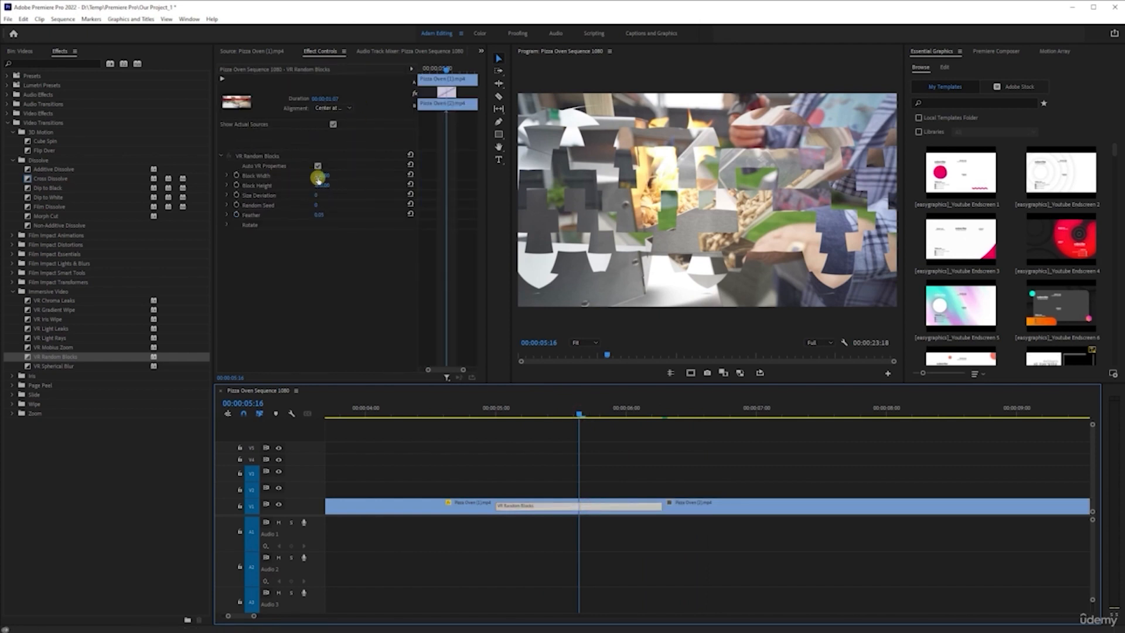
{"action": "left_click_drag", "start_coordinate": [323, 176], "coordinate": [323, 208]}
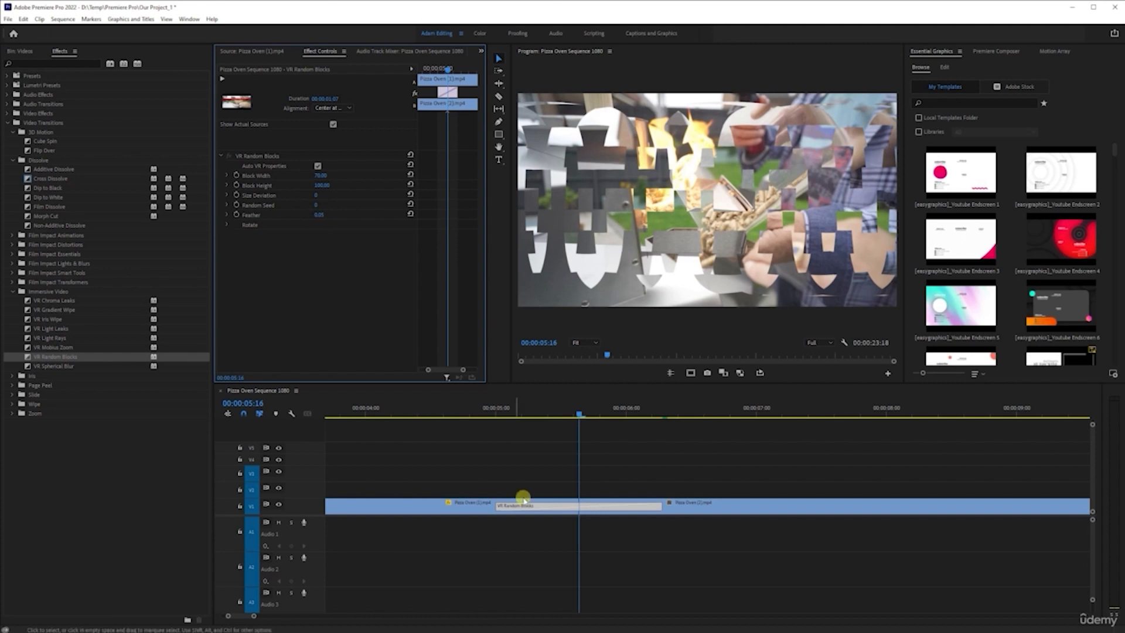
- Replace the VR Random Blocks transition with Iris Box at the cut and play it back
{"action": "left_click", "coordinate": [579, 508]}
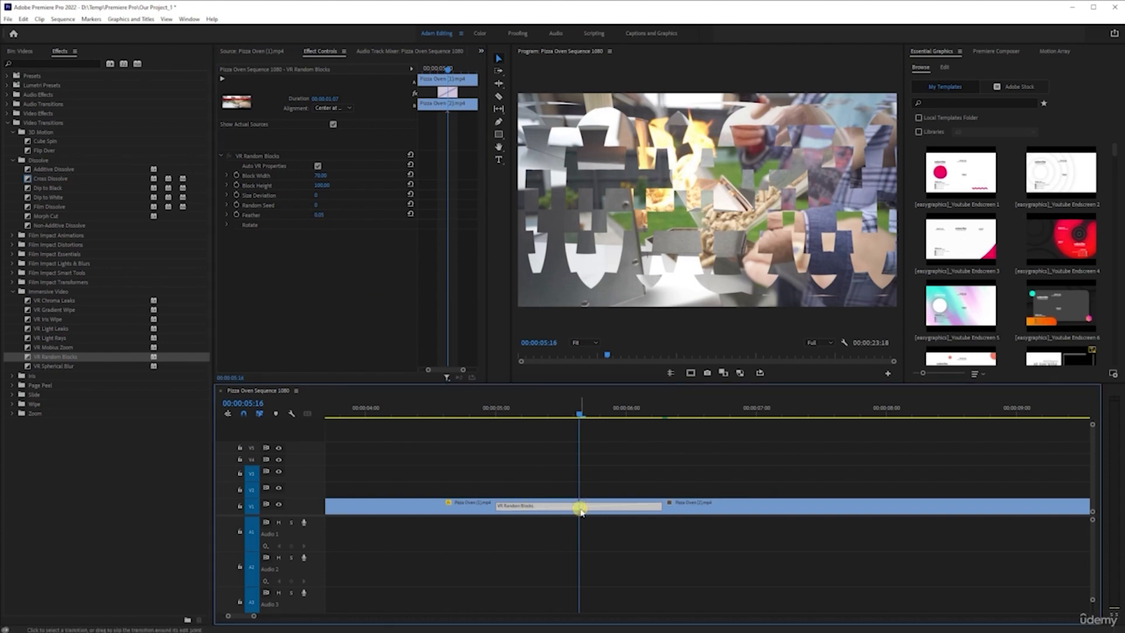
{"action": "key", "text": "Delete"}
{"action": "left_click", "coordinate": [13, 375]}
{"action": "left_click_drag", "start_coordinate": [46, 385], "coordinate": [577, 505]}
{"action": "left_click", "coordinate": [498, 413]}
{"action": "key", "text": "space"}
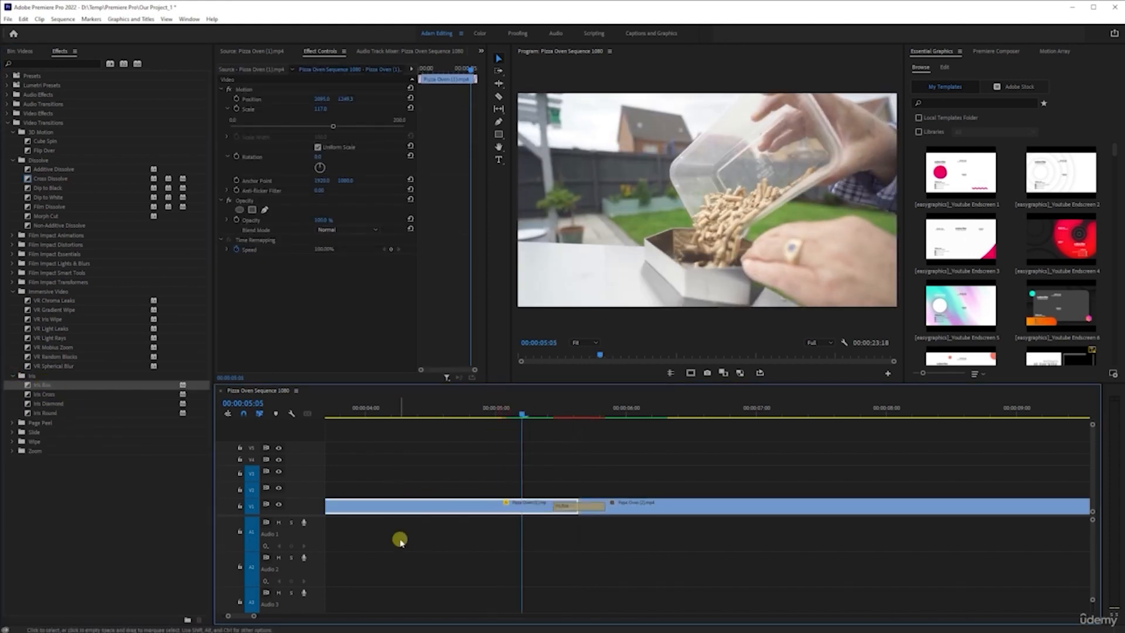
{"action": "key", "text": "space"}
- Replay the Iris Box transition from about 00:00:05:06 and scrub to 00:00:05:14 to examine the expanding box
{"action": "left_click", "coordinate": [527, 412]}
{"action": "key", "text": "space"}
{"action": "key", "text": "space"}
{"action": "left_click_drag", "start_coordinate": [580, 413], "coordinate": [569, 415]}
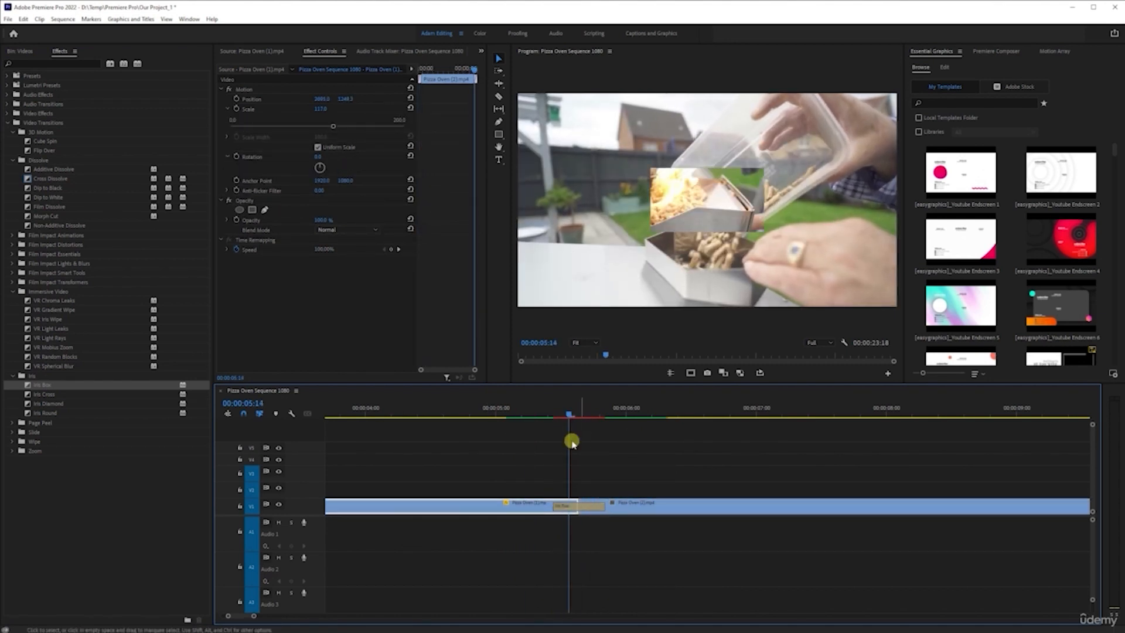
- Lengthen the Iris Box to span about 00:00:05:02 to 00:00:06:05 and play through it
{"action": "left_click_drag", "start_coordinate": [601, 505], "coordinate": [651, 505]}
{"action": "left_click", "coordinate": [566, 415]}
{"action": "left_click_drag", "start_coordinate": [566, 416], "coordinate": [484, 414]}
{"action": "key", "text": "space"}
{"action": "key", "text": "space"}
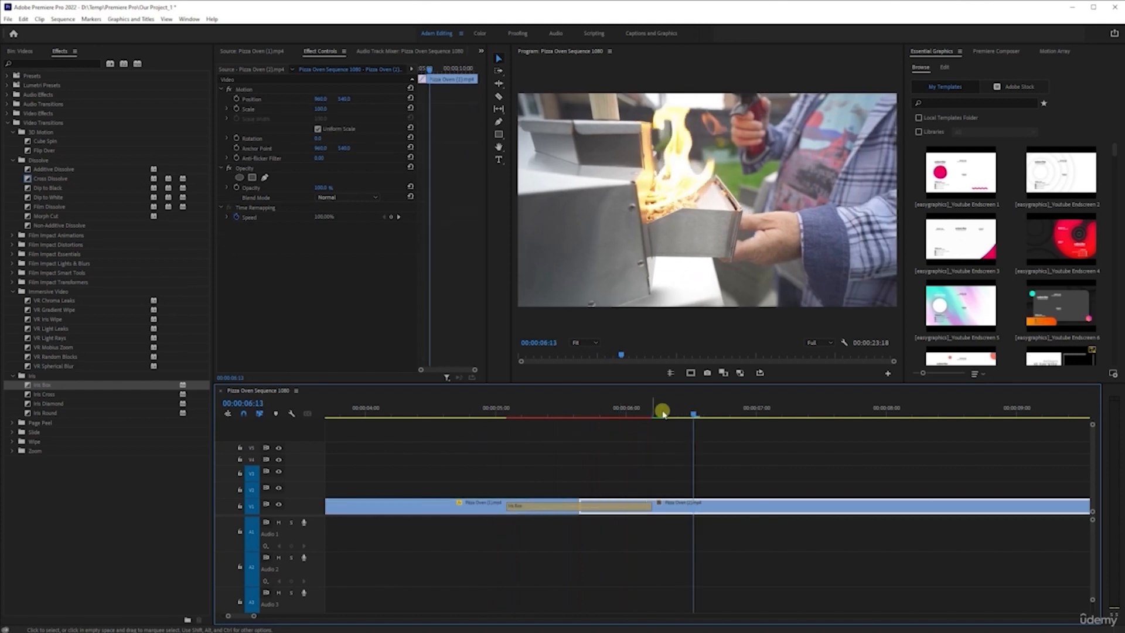
- Scrub through the Iris Box transition between 00:00:05:02 and 00:00:05:19 and back to 00:00:05:12 to examine the growing box
{"action": "left_click", "coordinate": [506, 412]}
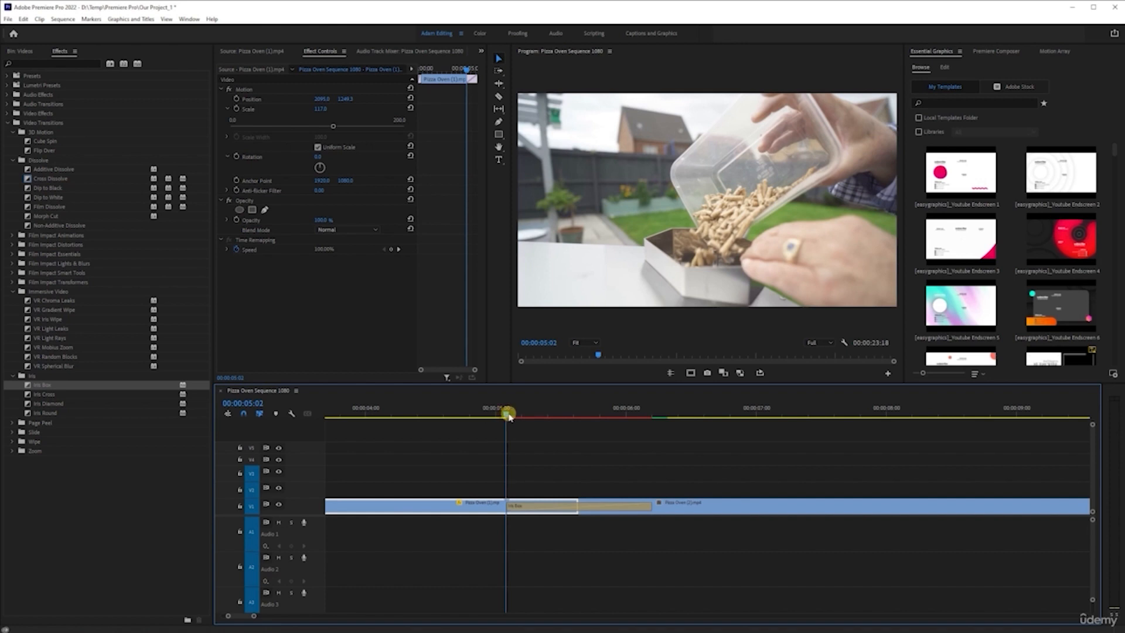
{"action": "left_click", "coordinate": [516, 414]}
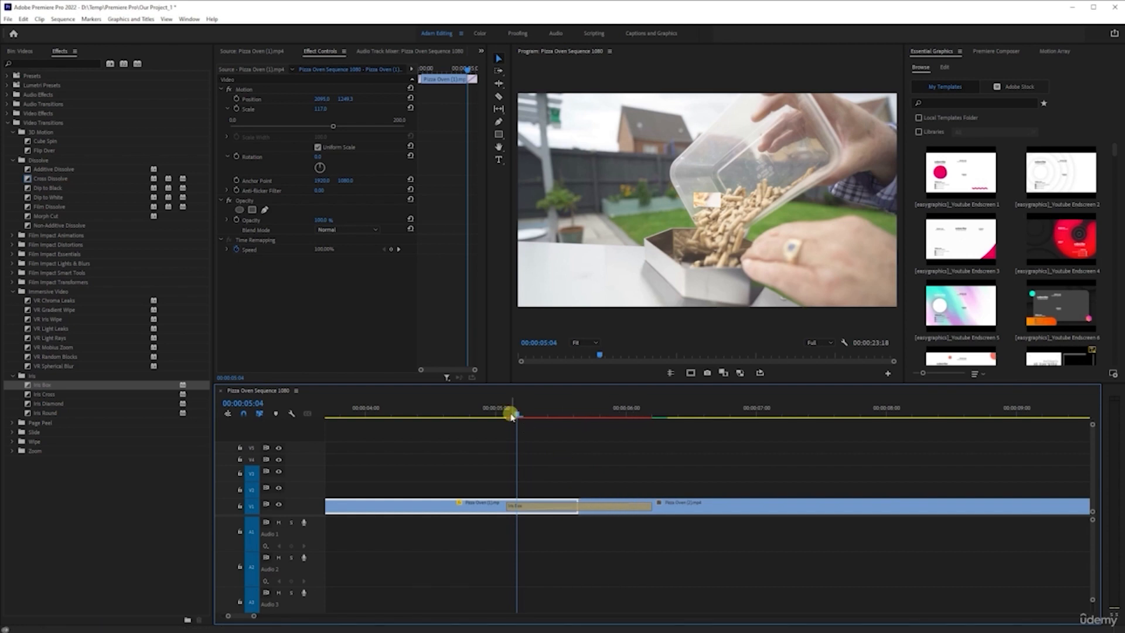
{"action": "left_click_drag", "start_coordinate": [517, 415], "coordinate": [532, 417]}
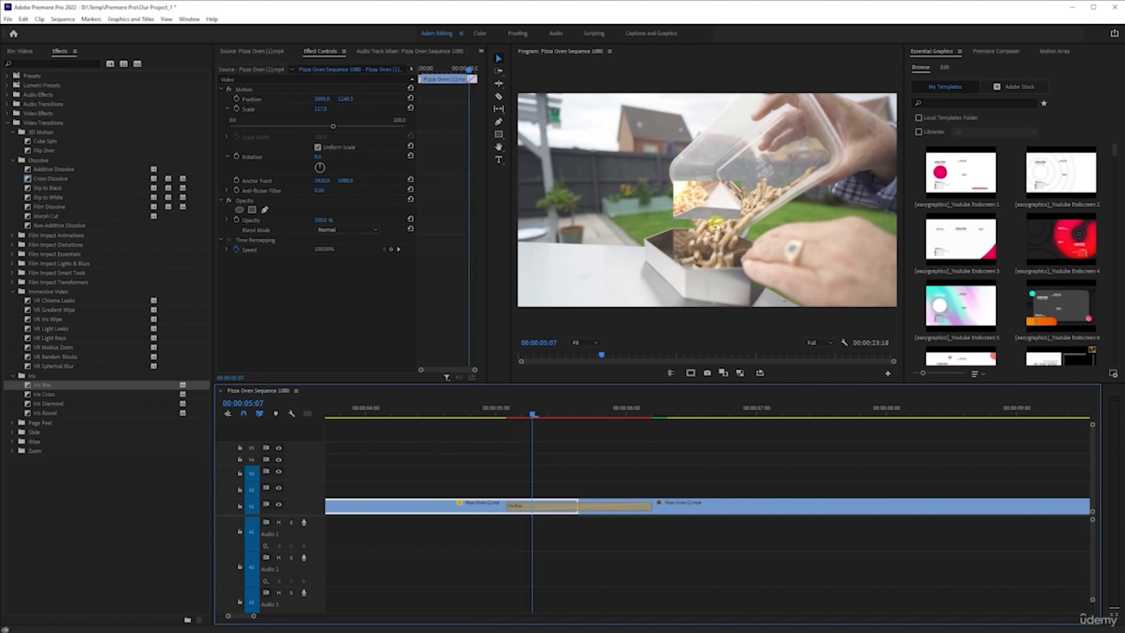
{"action": "left_click_drag", "start_coordinate": [533, 415], "coordinate": [595, 421]}
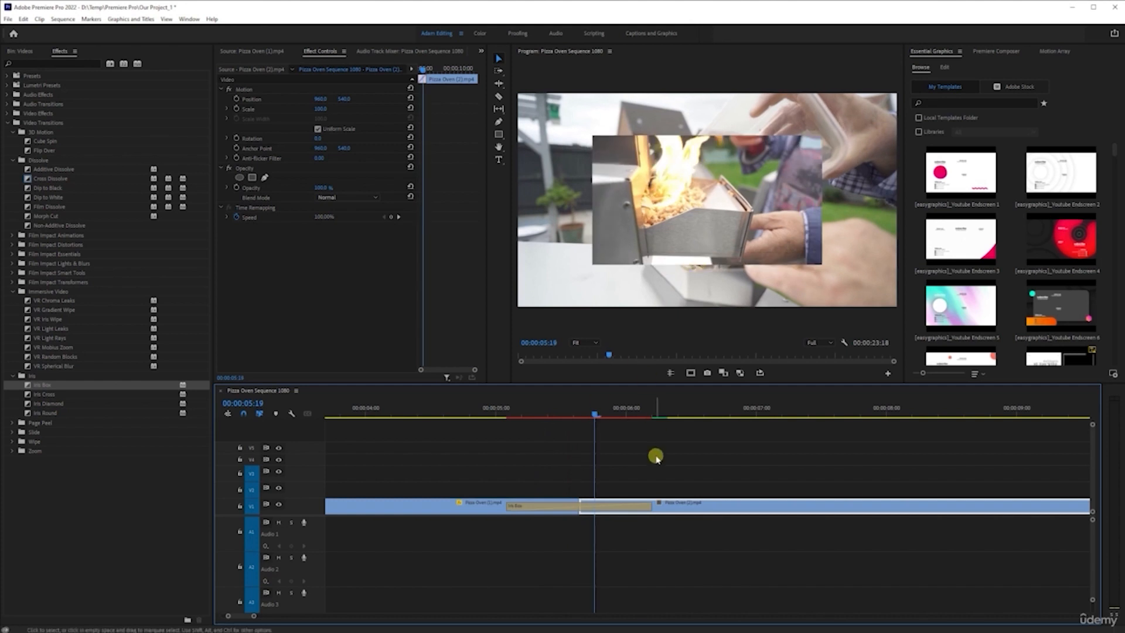
{"action": "left_click_drag", "start_coordinate": [594, 416], "coordinate": [557, 422]}
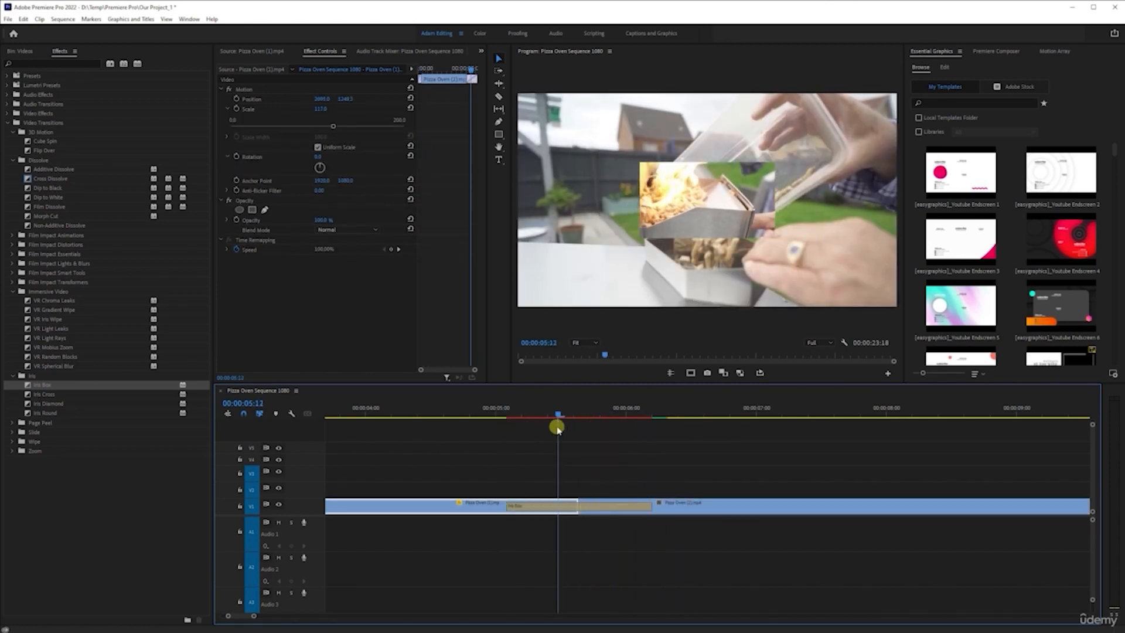
- Replace the Iris Box transition with Iris Cross at the cut and scrub to 00:00:05:12 to preview it
{"action": "left_click_drag", "start_coordinate": [46, 397], "coordinate": [578, 508]}
{"action": "left_click", "coordinate": [486, 412]}
{"action": "left_click_drag", "start_coordinate": [486, 412], "coordinate": [557, 436]}
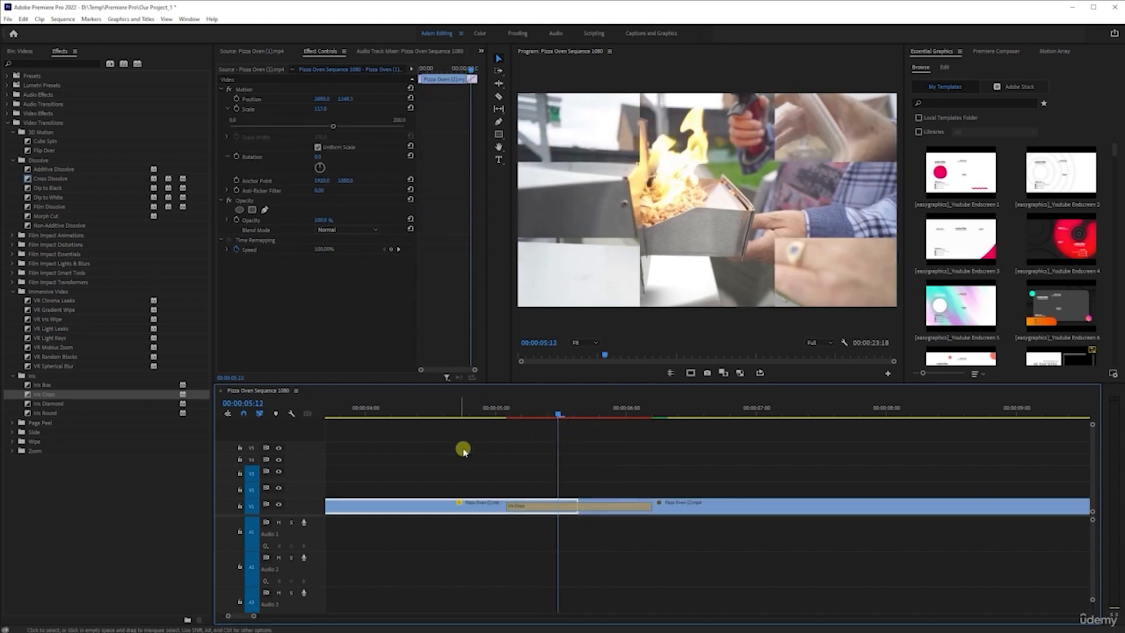
- Replace the Iris Cross transition with Iris Diamond and set its Border Width to 12.7
{"action": "left_click_drag", "start_coordinate": [50, 404], "coordinate": [562, 505]}
{"action": "mouse_move", "coordinate": [555, 416]}
{"action": "left_mouse_down"}
{"action": "mouse_move", "coordinate": [577, 415]}
{"action": "mouse_move", "coordinate": [553, 419]}
{"action": "left_mouse_up"}
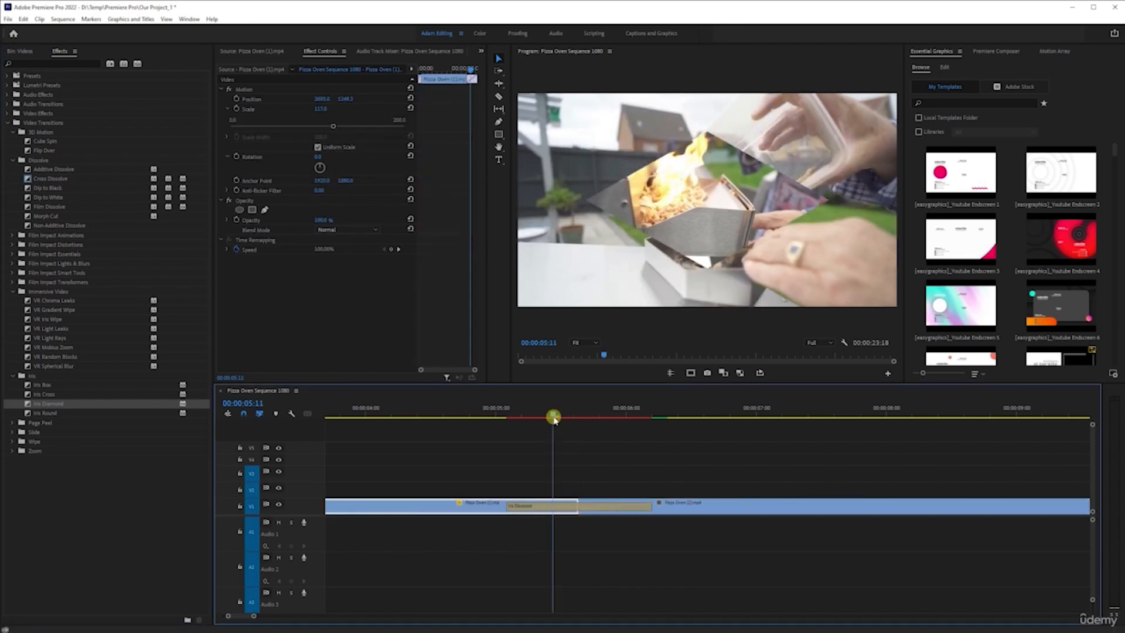
{"action": "left_click", "coordinate": [597, 508]}
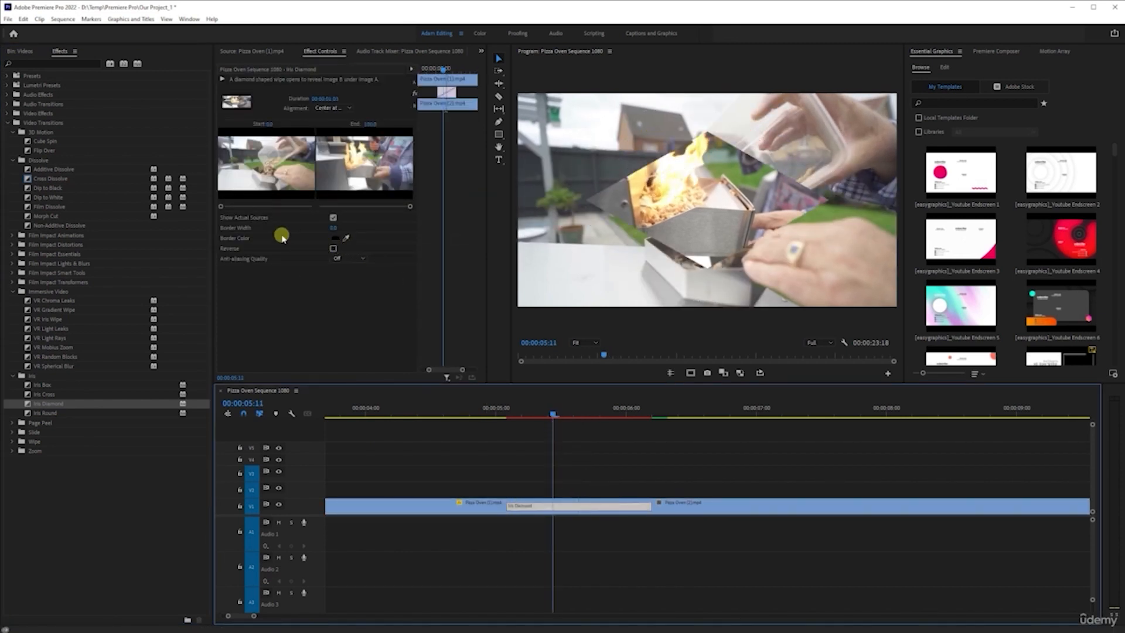
{"action": "left_click", "coordinate": [333, 227]}
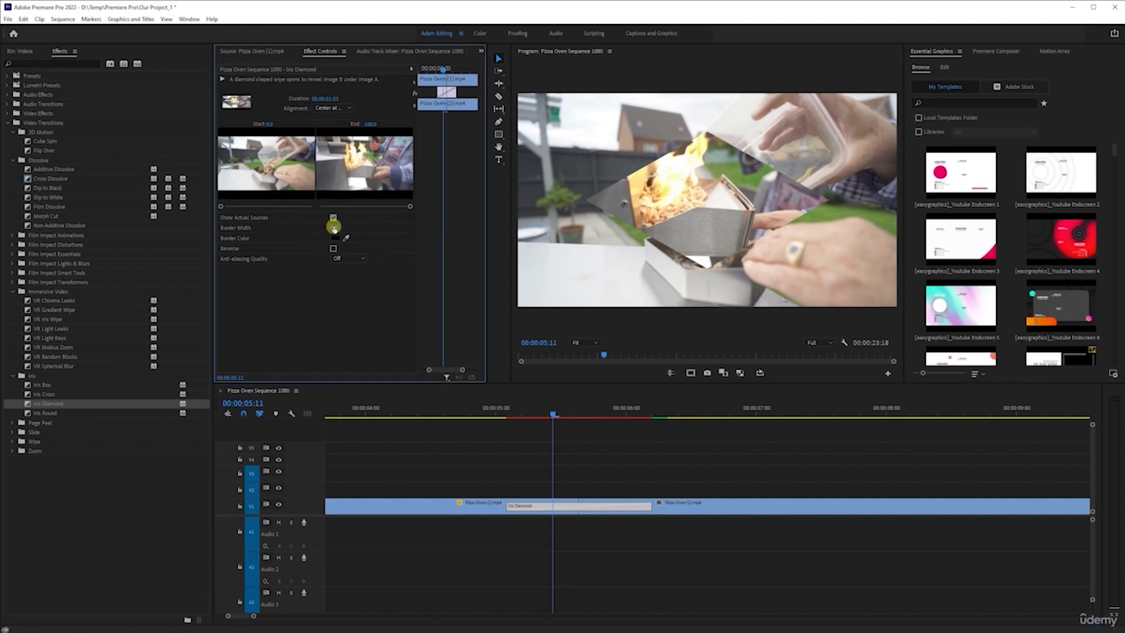
{"action": "left_click_drag", "start_coordinate": [407, 233], "coordinate": [407, 233]}
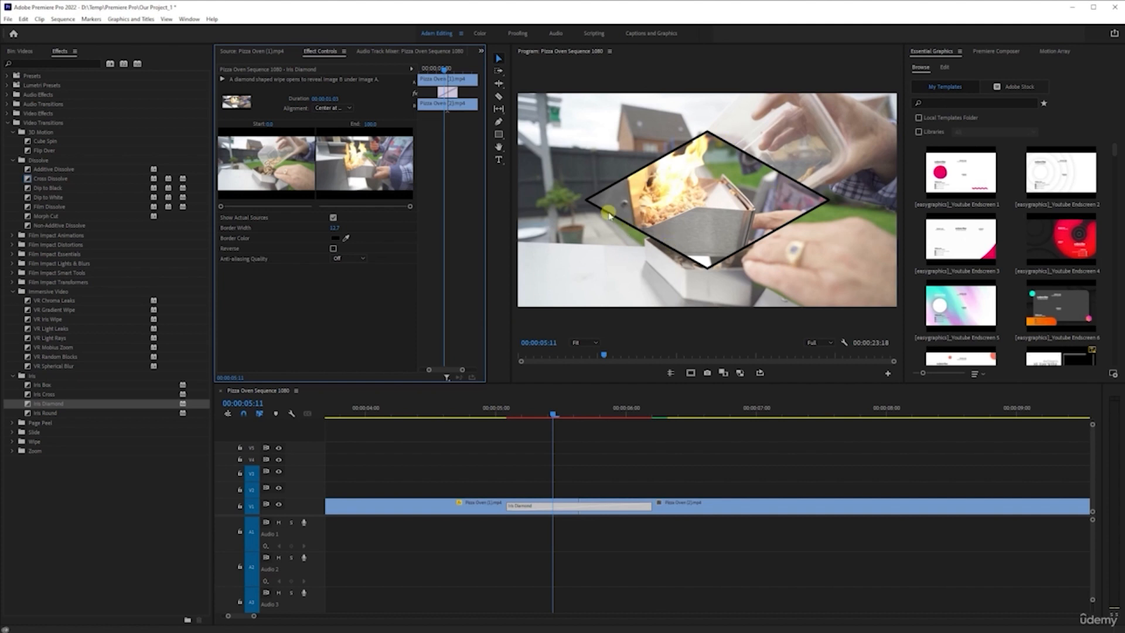
- Set the Iris Diamond's Border Color to teal (1CD9C9) and scrub to 00:00:05:16 to view the outlined diamond
{"action": "left_click", "coordinate": [336, 237]}
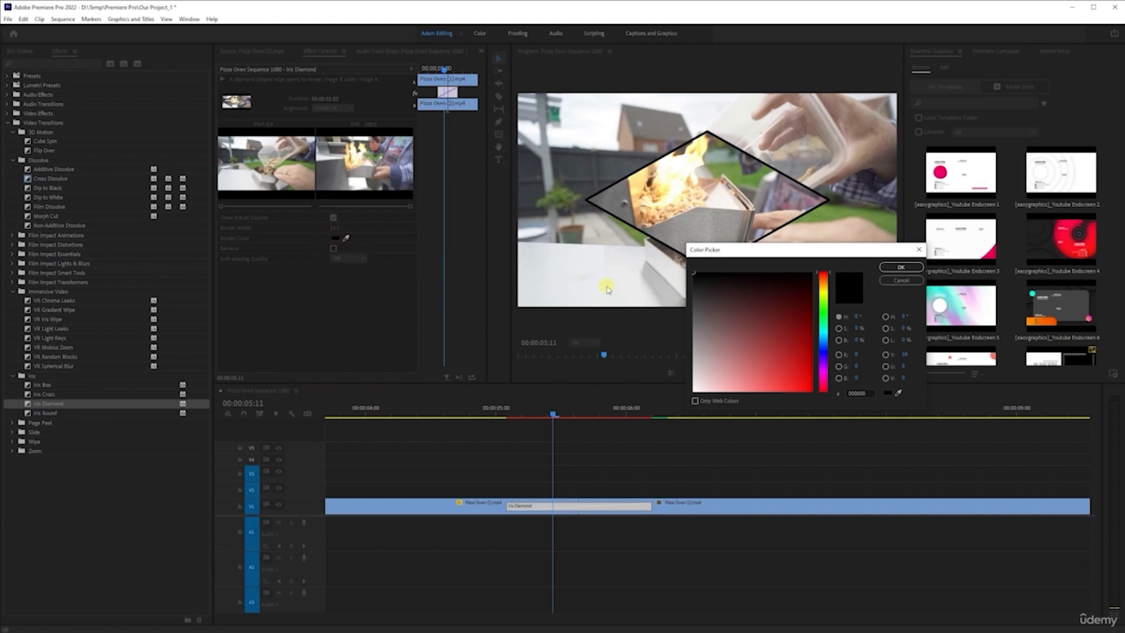
{"action": "left_click", "coordinate": [823, 332]}
{"action": "left_click", "coordinate": [797, 373]}
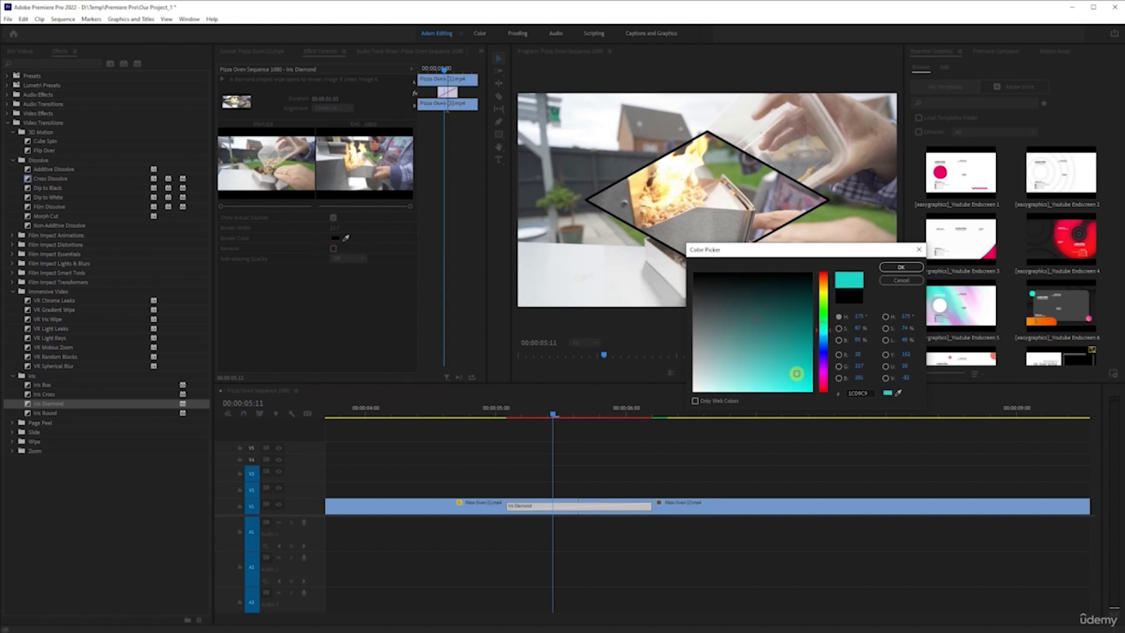
{"action": "left_click", "coordinate": [901, 267]}
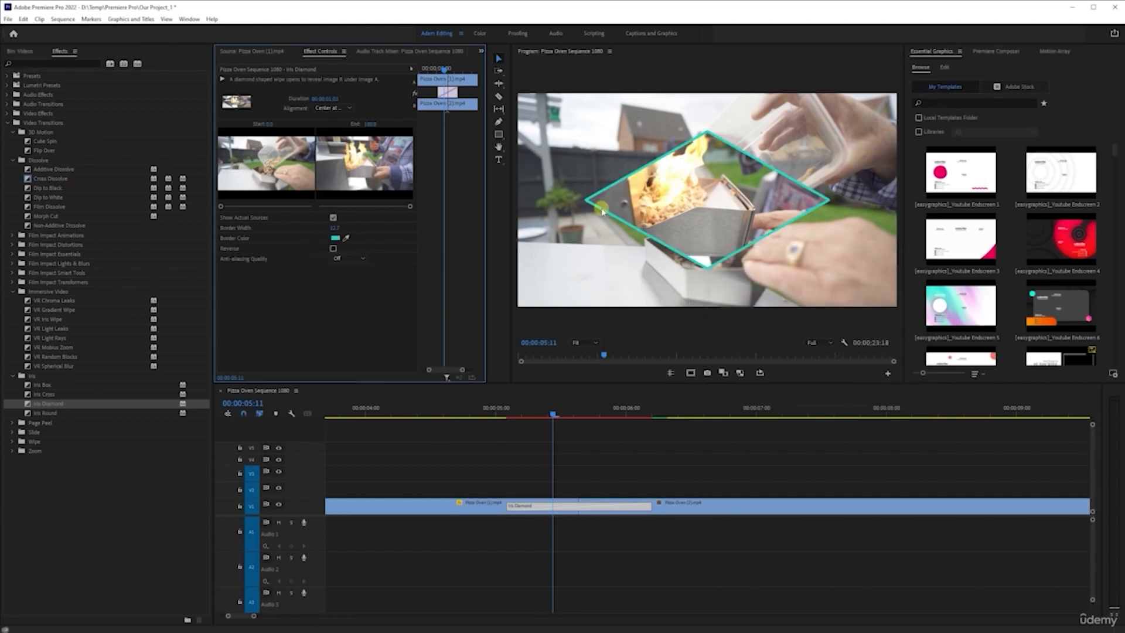
{"action": "left_click", "coordinate": [573, 413]}
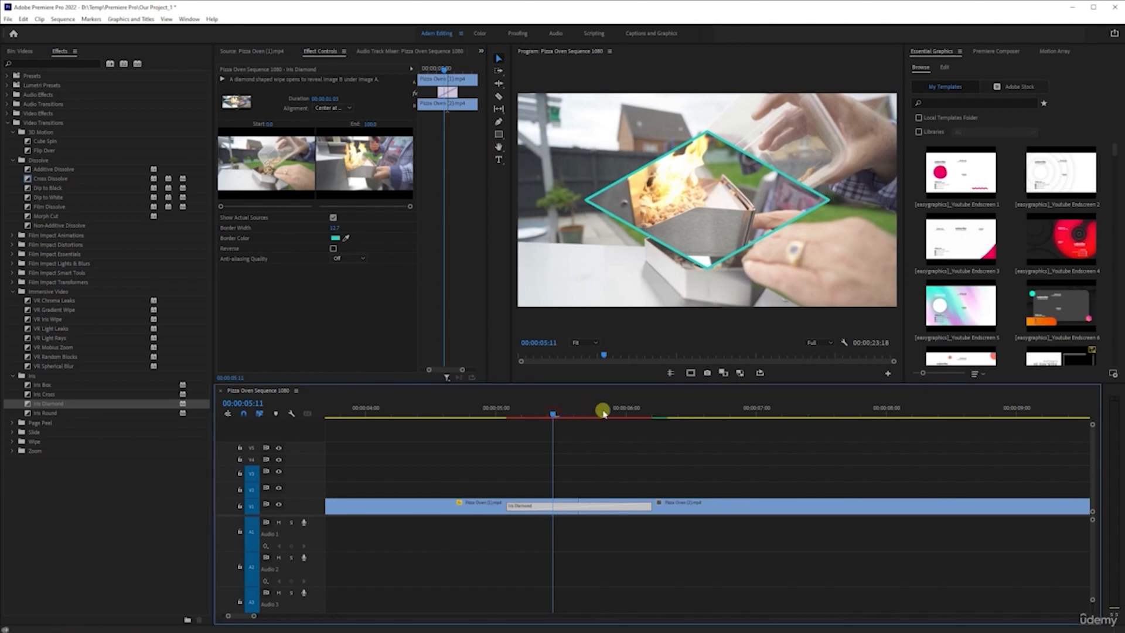
{"action": "left_click_drag", "start_coordinate": [554, 411], "coordinate": [579, 414]}
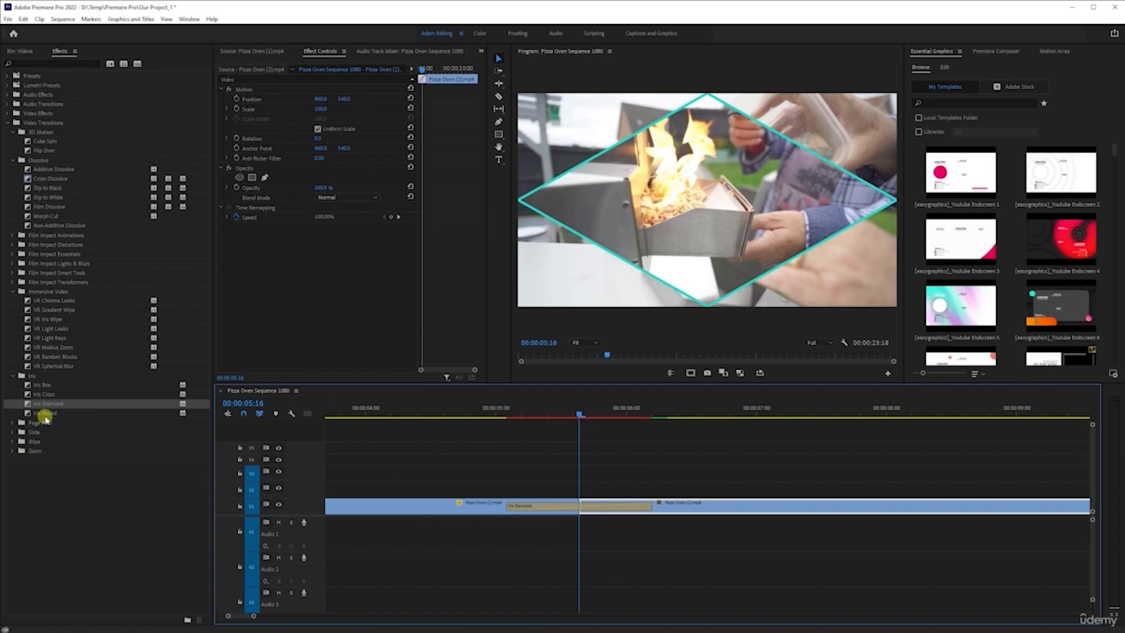
- Replace the Iris Diamond transition with Iris Round, view the circle around 00:00:05:16 and show the transition's settings
{"action": "left_click_drag", "start_coordinate": [46, 415], "coordinate": [603, 504]}
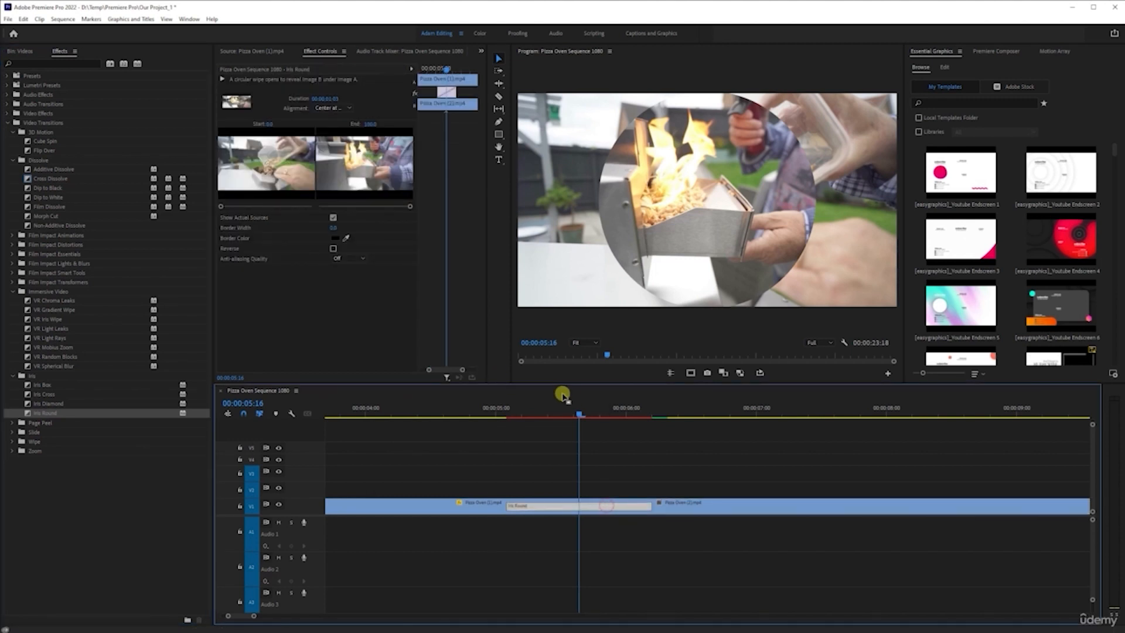
{"action": "mouse_move", "coordinate": [578, 413]}
{"action": "left_mouse_down"}
{"action": "mouse_move", "coordinate": [535, 416]}
{"action": "mouse_move", "coordinate": [595, 420]}
{"action": "mouse_move", "coordinate": [505, 424]}
{"action": "mouse_move", "coordinate": [643, 420]}
{"action": "mouse_move", "coordinate": [579, 421]}
{"action": "left_mouse_up"}
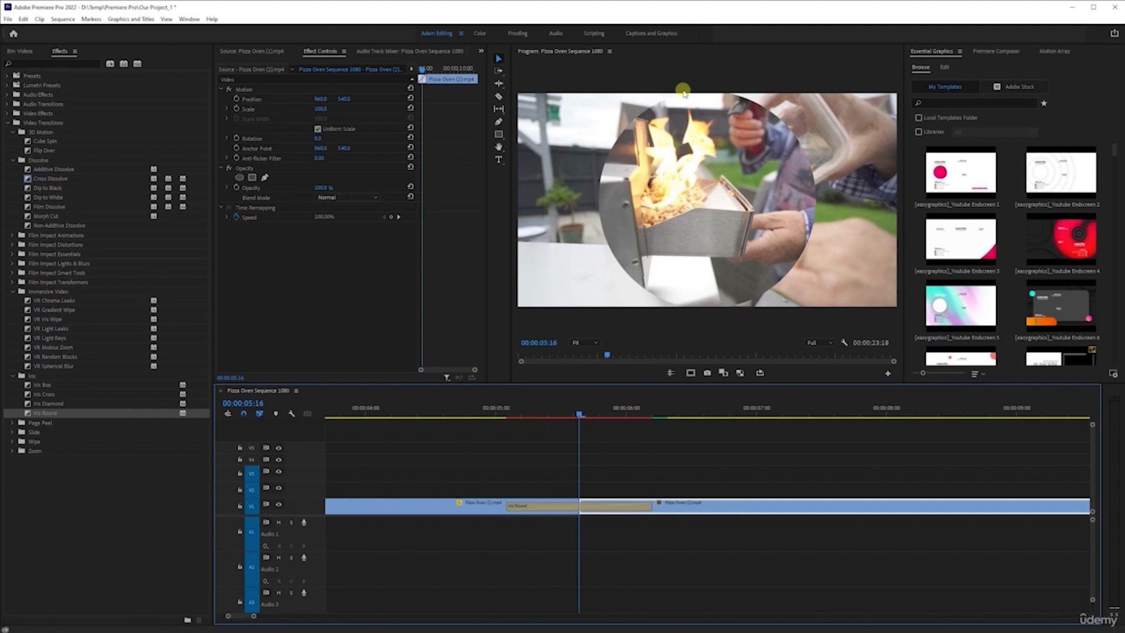
{"action": "mouse_move", "coordinate": [582, 417]}
{"action": "left_mouse_down"}
{"action": "mouse_move", "coordinate": [698, 410]}
{"action": "mouse_move", "coordinate": [583, 410]}
{"action": "left_mouse_up"}
{"action": "left_click", "coordinate": [602, 507]}
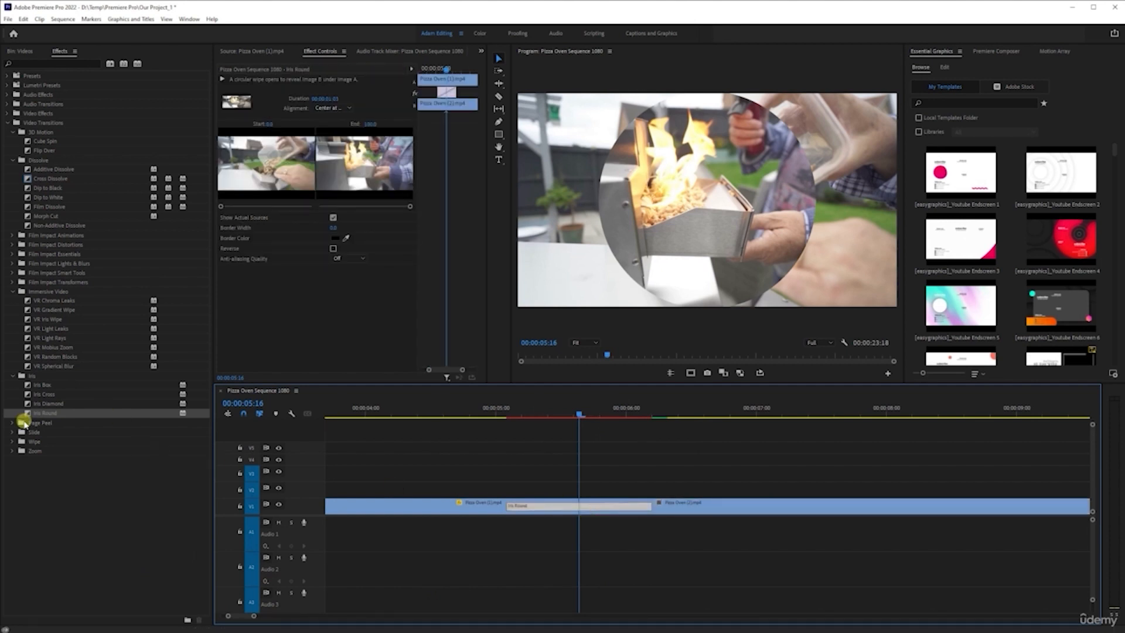
- Replace the Iris Round transition with Page Peel from the Page Peel group and play it back from before the cut
{"action": "left_click", "coordinate": [11, 423]}
{"action": "left_click", "coordinate": [49, 433]}
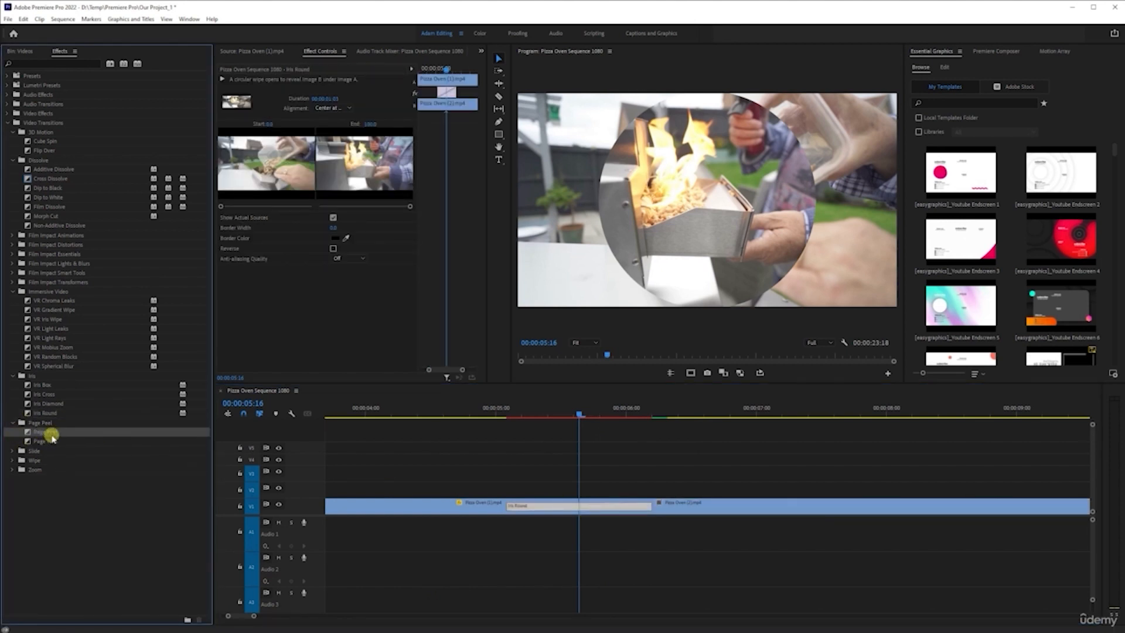
{"action": "left_click_drag", "start_coordinate": [44, 437], "coordinate": [581, 510]}
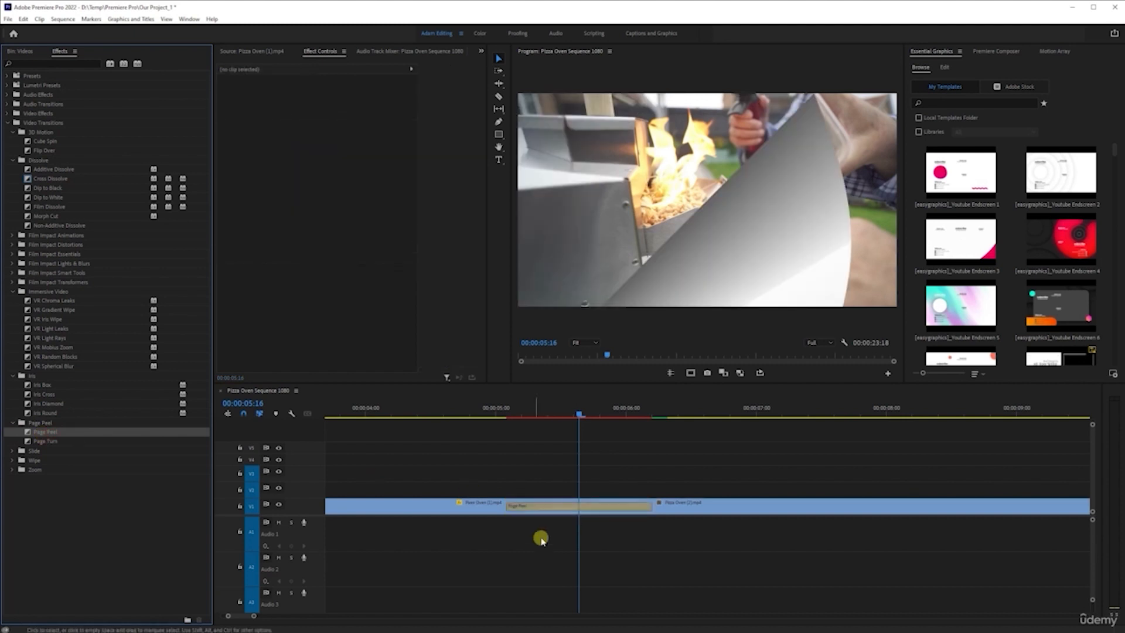
{"action": "left_click", "coordinate": [481, 411]}
{"action": "left_click", "coordinate": [401, 505]}
{"action": "key", "text": "space"}
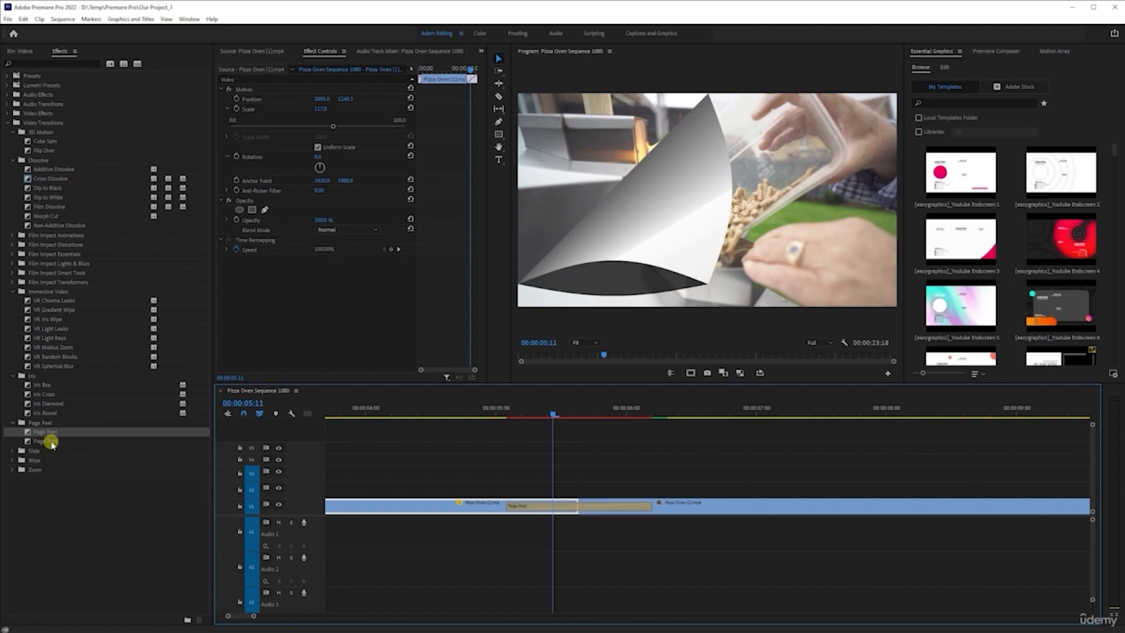
- Replace the Page Peel transition with Page Turn and scrub between 00:00:05:02 and 00:00:05:13 to examine the turning page
{"action": "left_click_drag", "start_coordinate": [51, 444], "coordinate": [560, 505]}
{"action": "left_click_drag", "start_coordinate": [495, 410], "coordinate": [544, 410]}
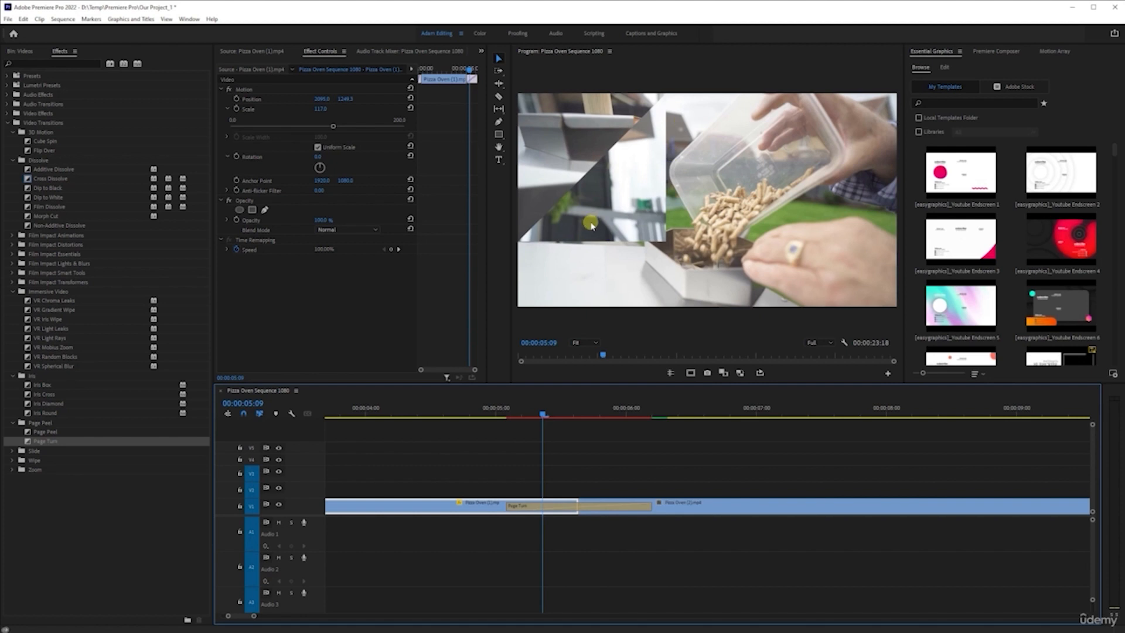
{"action": "left_click_drag", "start_coordinate": [550, 413], "coordinate": [506, 414]}
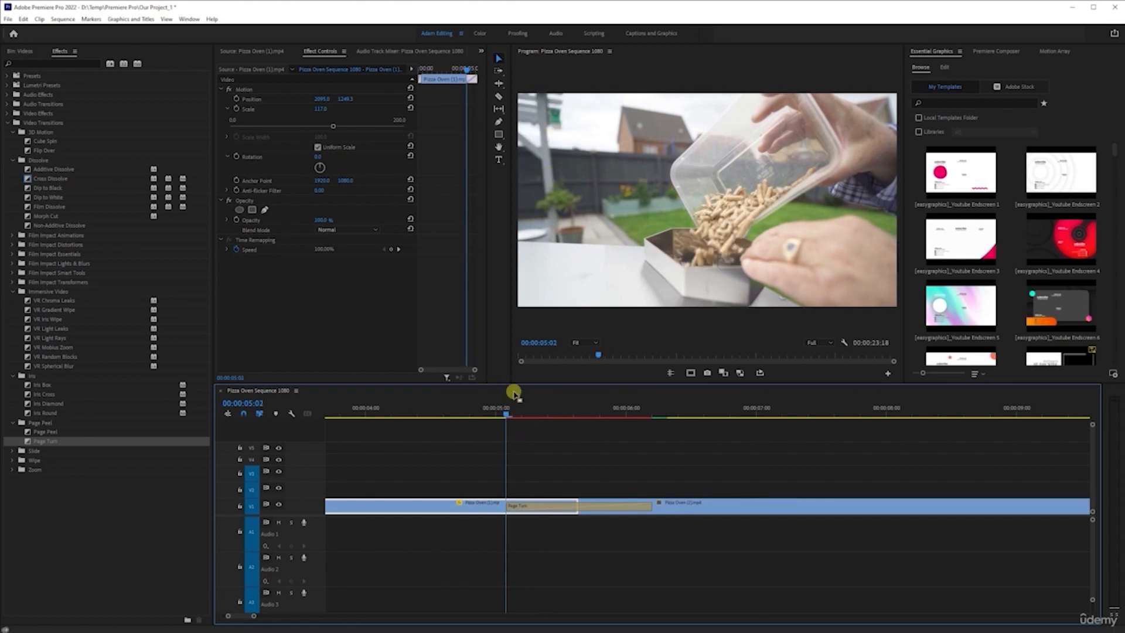
{"action": "left_click_drag", "start_coordinate": [510, 415], "coordinate": [565, 422]}
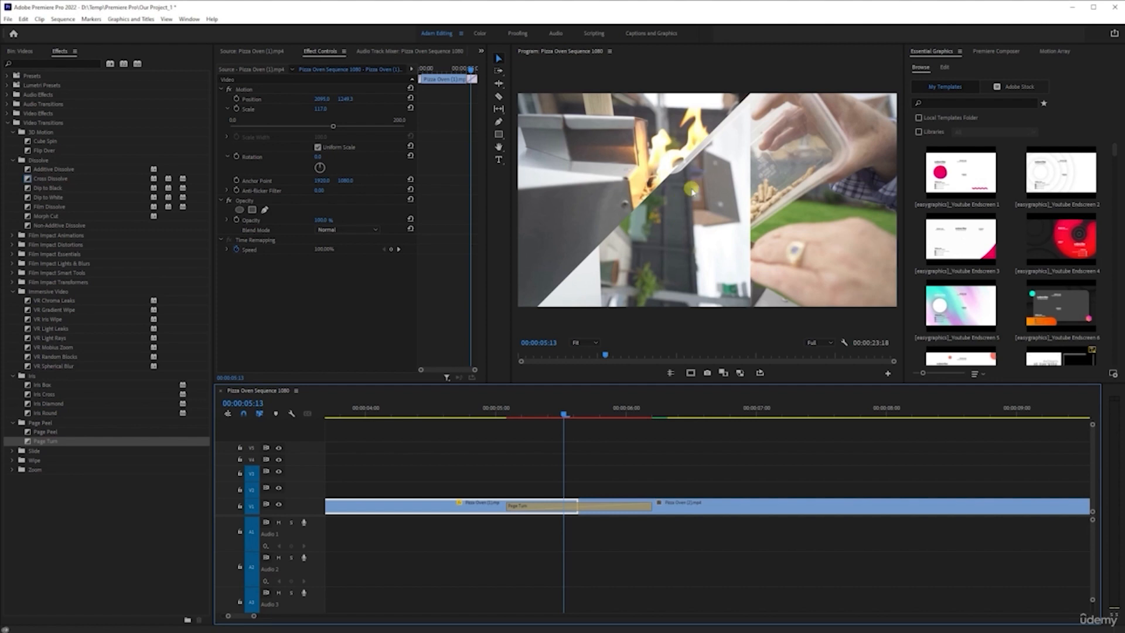
{"action": "left_click_drag", "start_coordinate": [564, 415], "coordinate": [522, 415]}
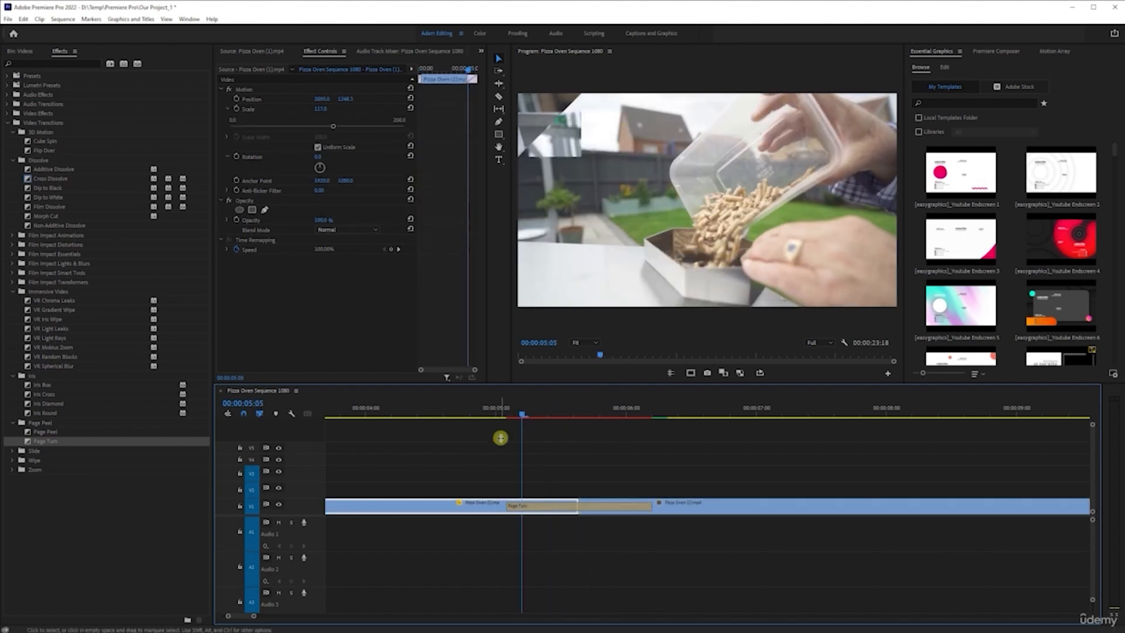
- Replace the Page Turn transition with Push from the Slide group and play it back
{"action": "left_click", "coordinate": [13, 453]}
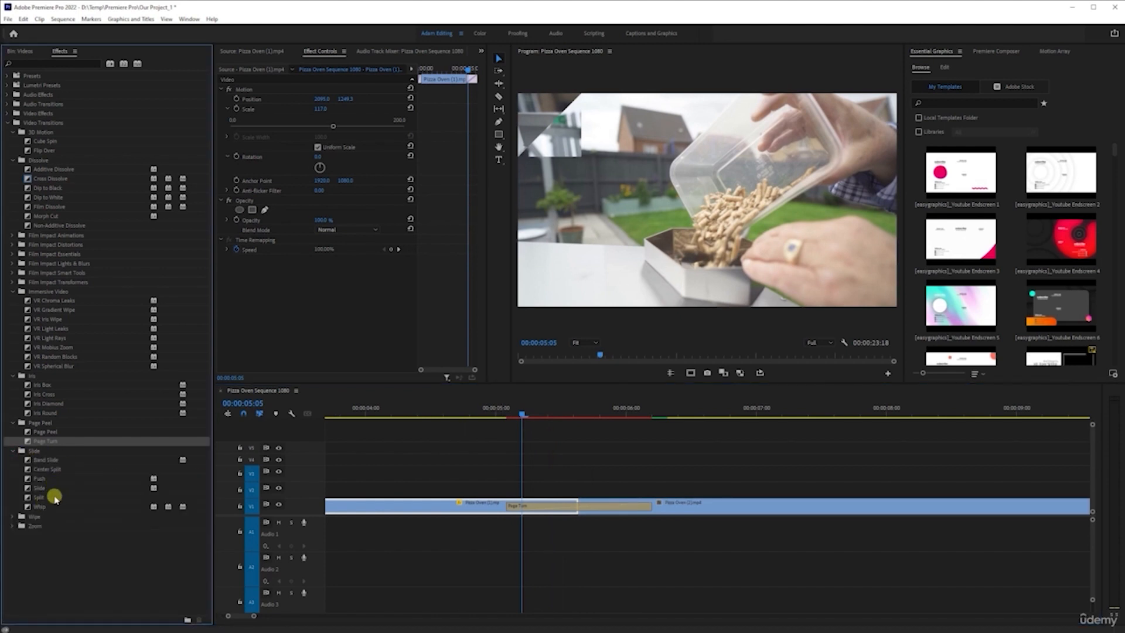
{"action": "left_click_drag", "start_coordinate": [39, 482], "coordinate": [567, 497]}
{"action": "key", "text": "space"}
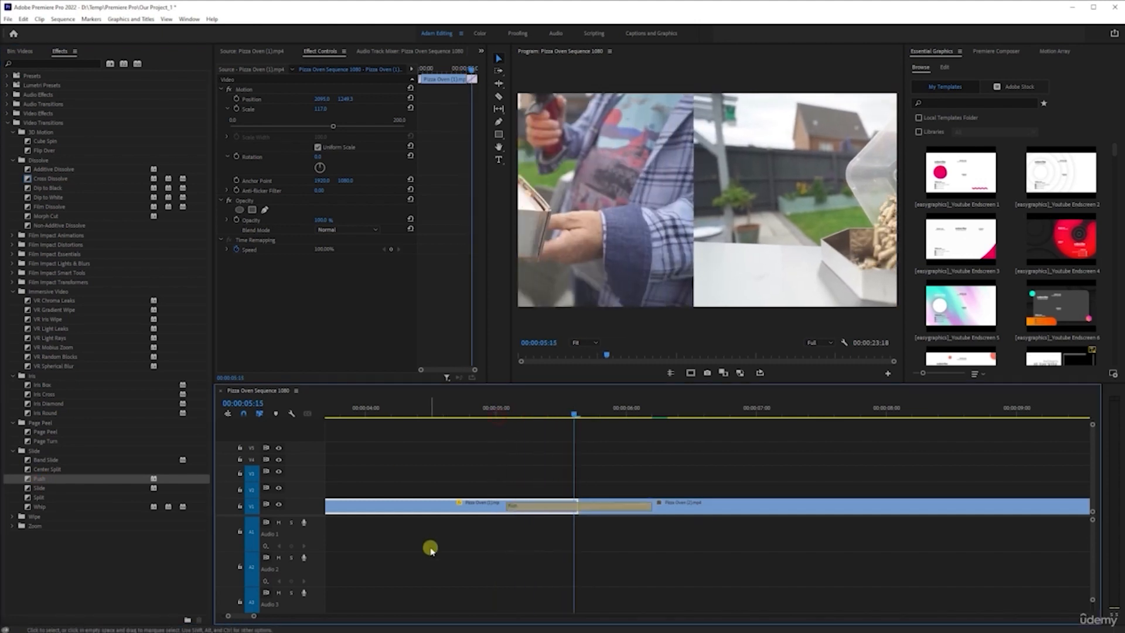
- Examine the Push transition's settings at 00:00:05:16, then replay it from about 00:00:05:02 to 00:00:05:20
{"action": "left_click", "coordinate": [578, 409]}
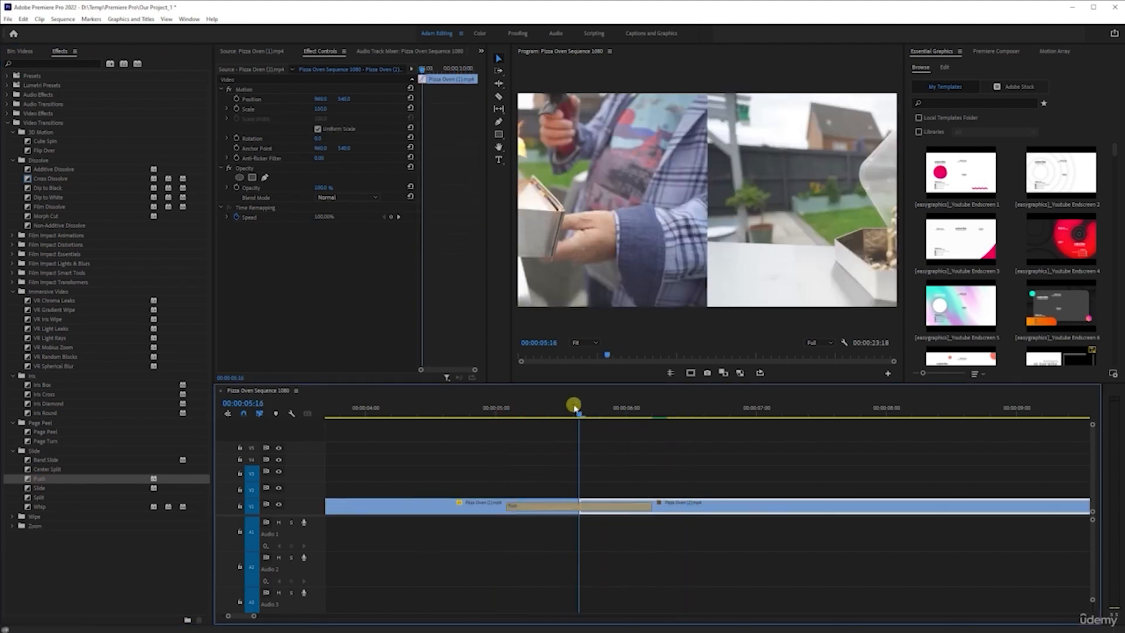
{"action": "left_click", "coordinate": [581, 508]}
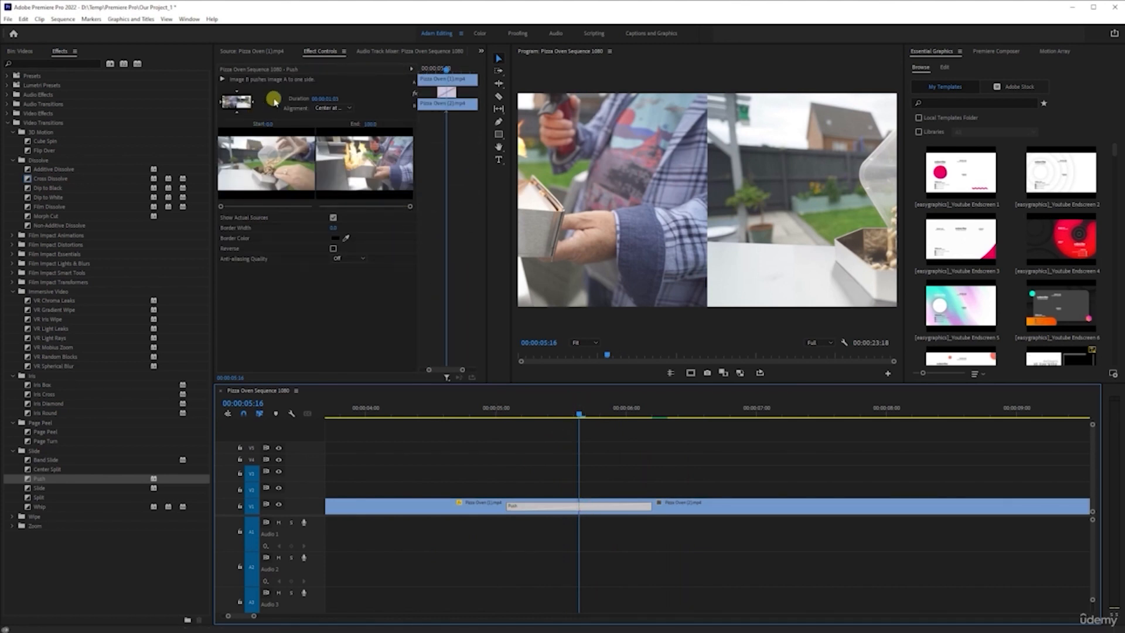
{"action": "left_click", "coordinate": [508, 409]}
{"action": "key", "text": "space"}
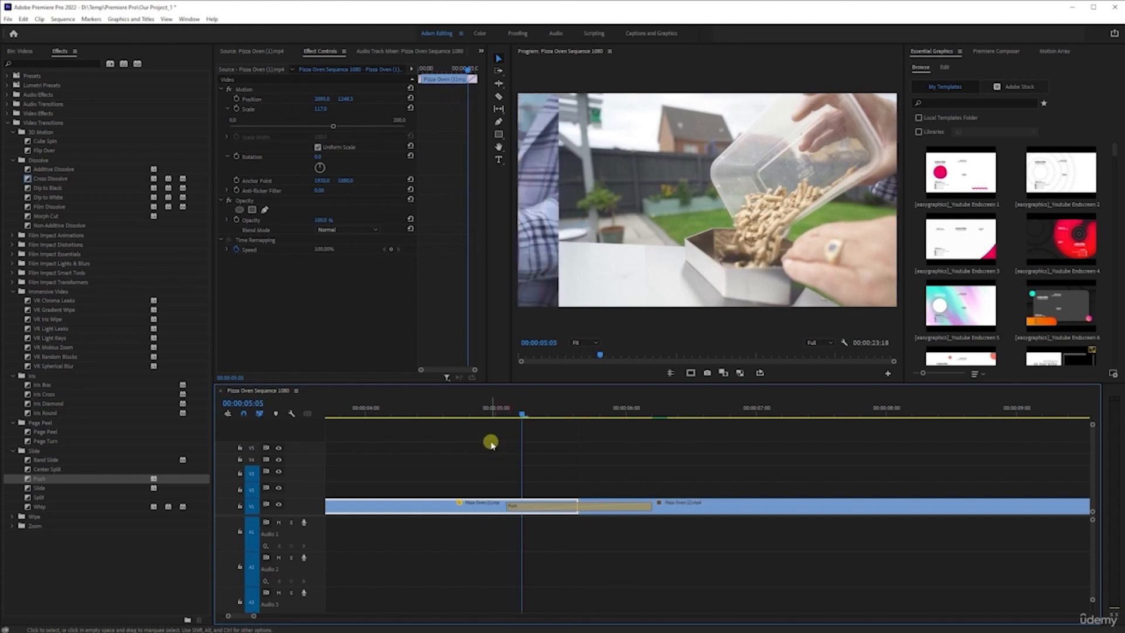
{"action": "key", "text": "space"}
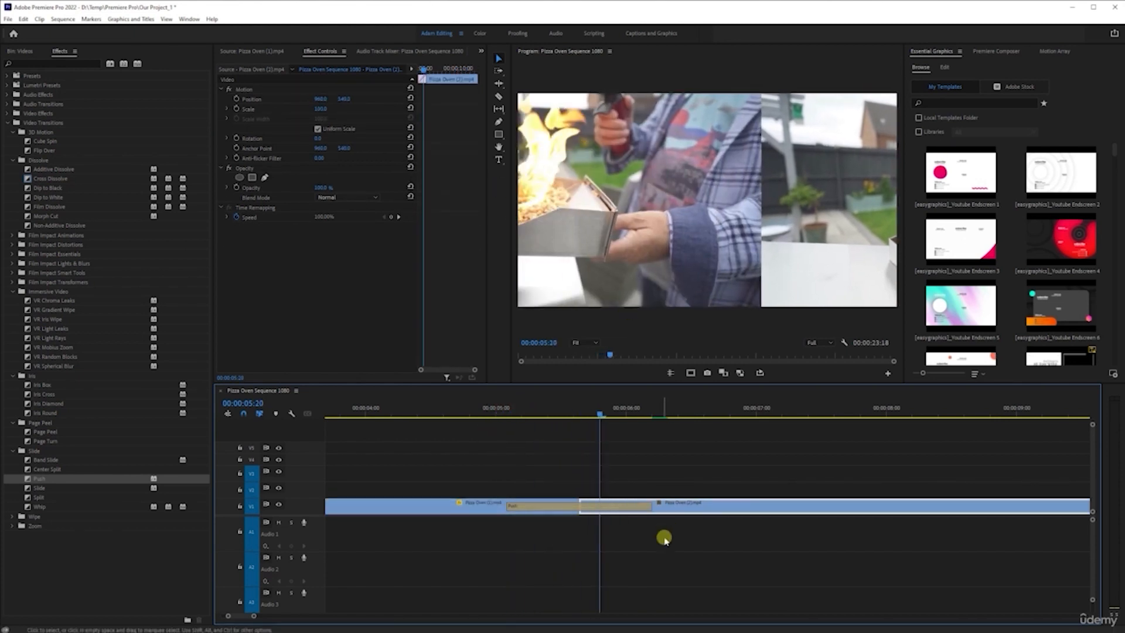
- Set the Push transition's direction so the new clip enters from the right, play it back and return to 00:00:05:02
{"action": "left_click", "coordinate": [616, 509]}
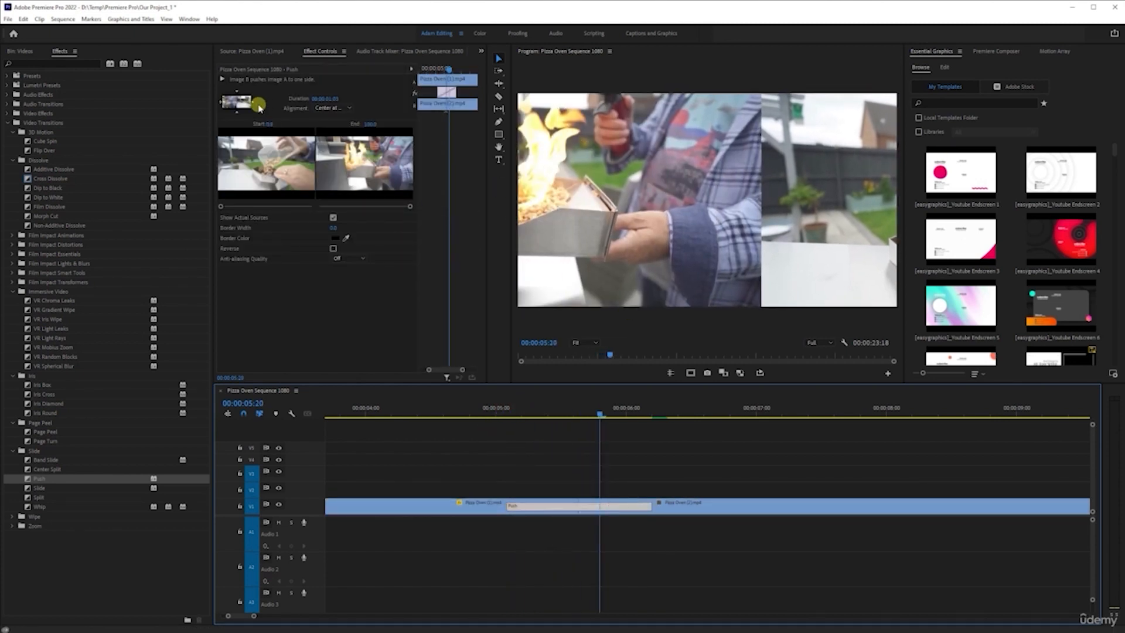
{"action": "left_click", "coordinate": [255, 105]}
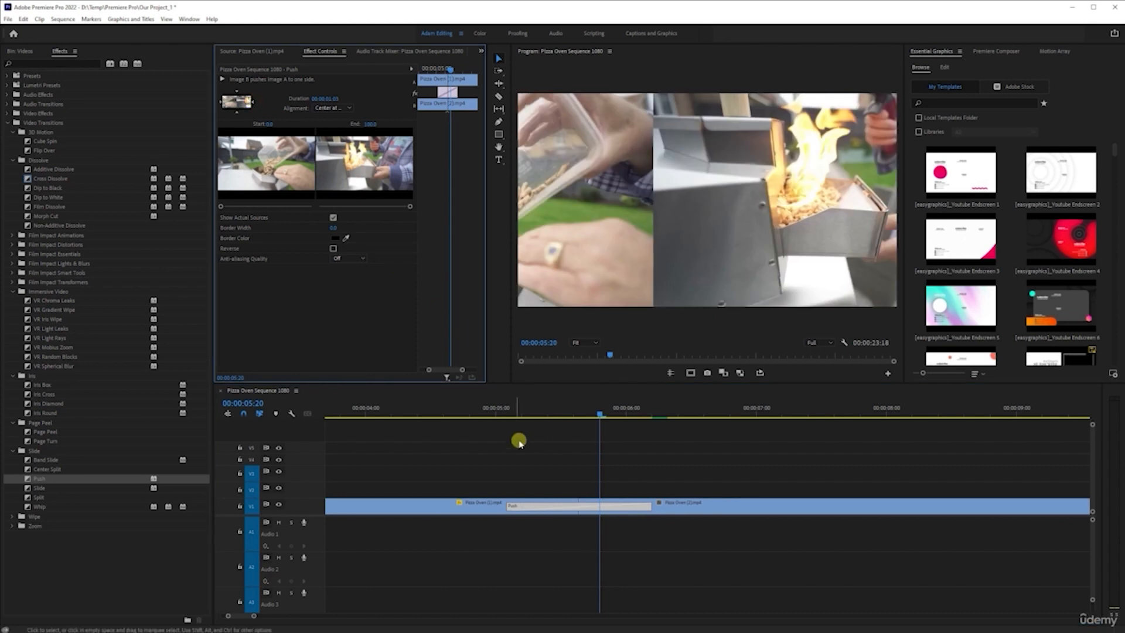
{"action": "left_click", "coordinate": [492, 412]}
{"action": "key", "text": "space"}
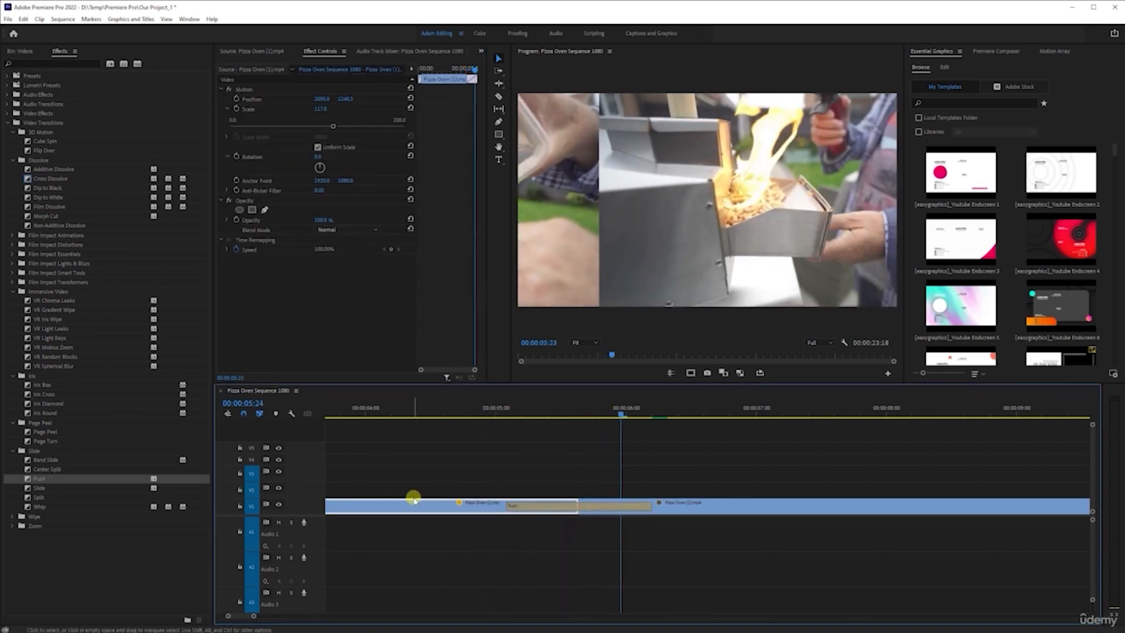
{"action": "key", "text": "space"}
{"action": "mouse_move", "coordinate": [519, 419]}
{"action": "left_mouse_down"}
{"action": "mouse_move", "coordinate": [567, 410]}
{"action": "mouse_move", "coordinate": [510, 410]}
{"action": "left_mouse_up"}
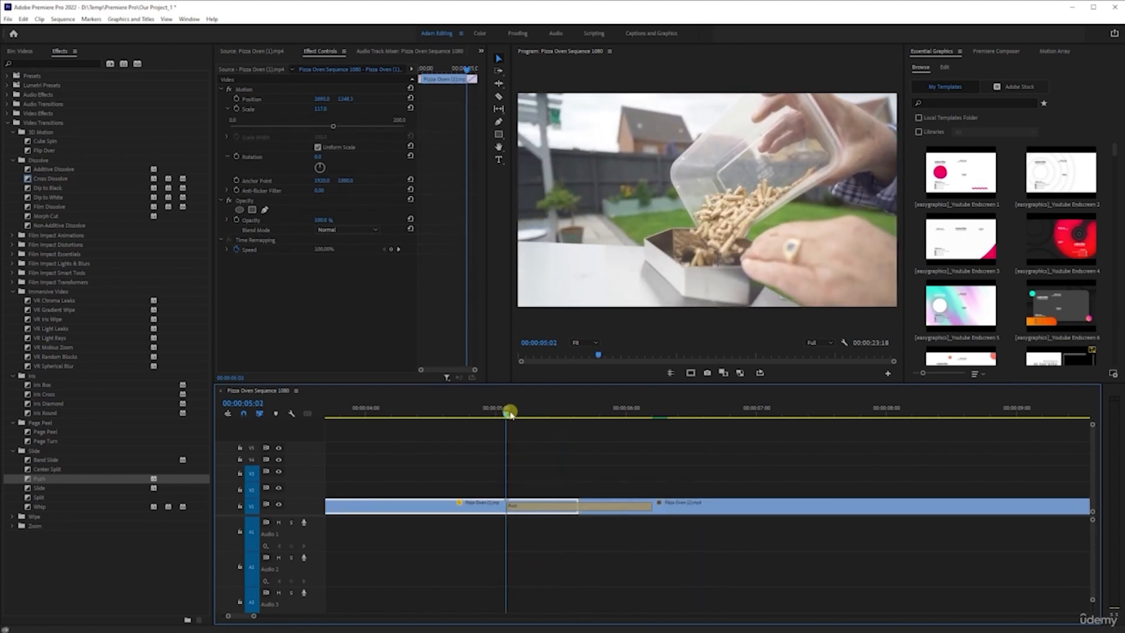
- Replay the Push transition from 00:00:05:02, scrub back to 00:00:05:00 and play it through once more
{"action": "key", "text": "space"}
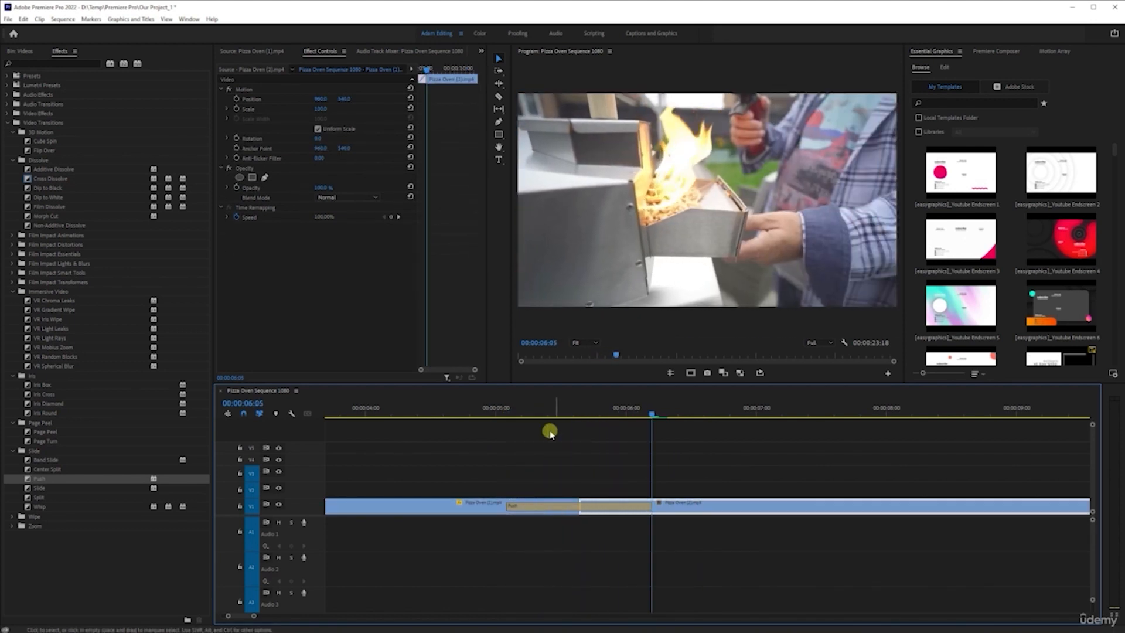
{"action": "left_click", "coordinate": [528, 413]}
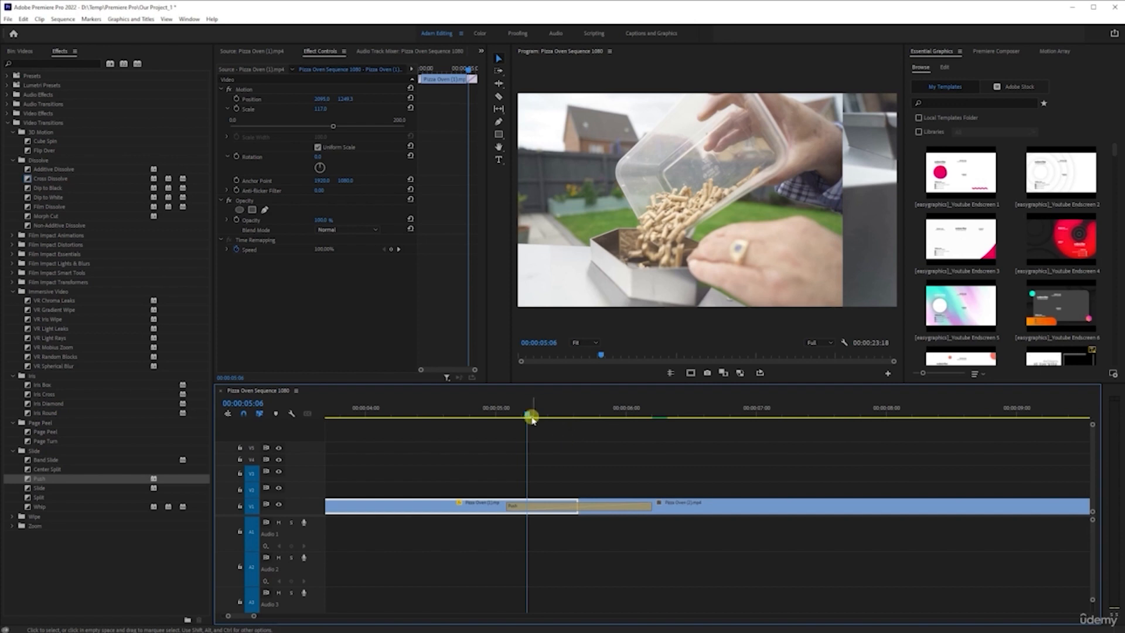
{"action": "left_click_drag", "start_coordinate": [527, 413], "coordinate": [494, 432]}
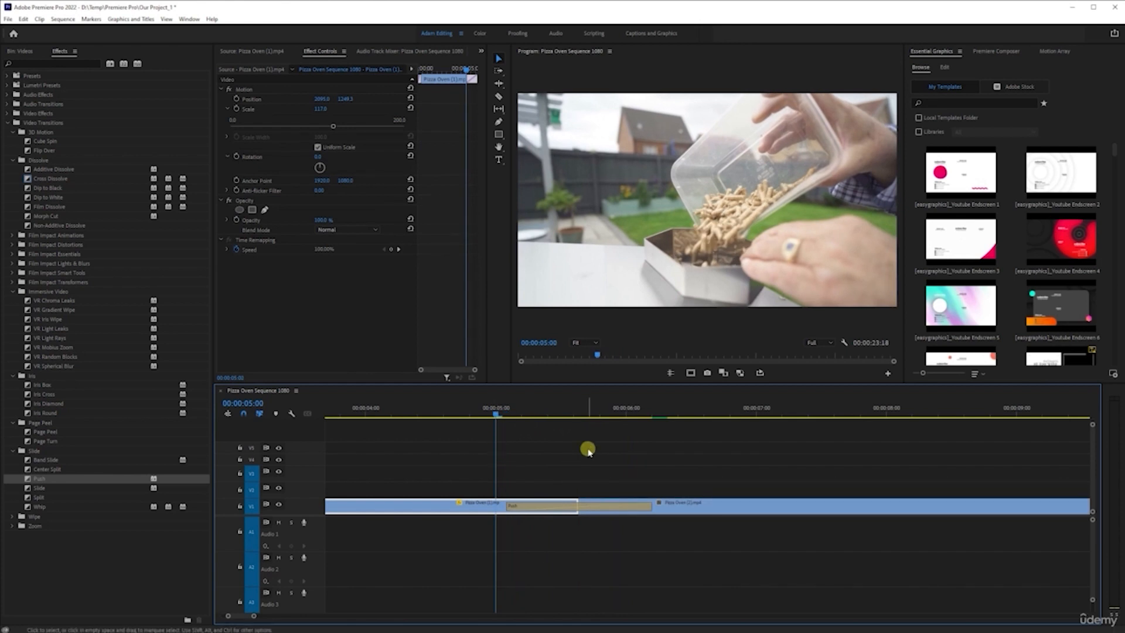
{"action": "key", "text": "space"}
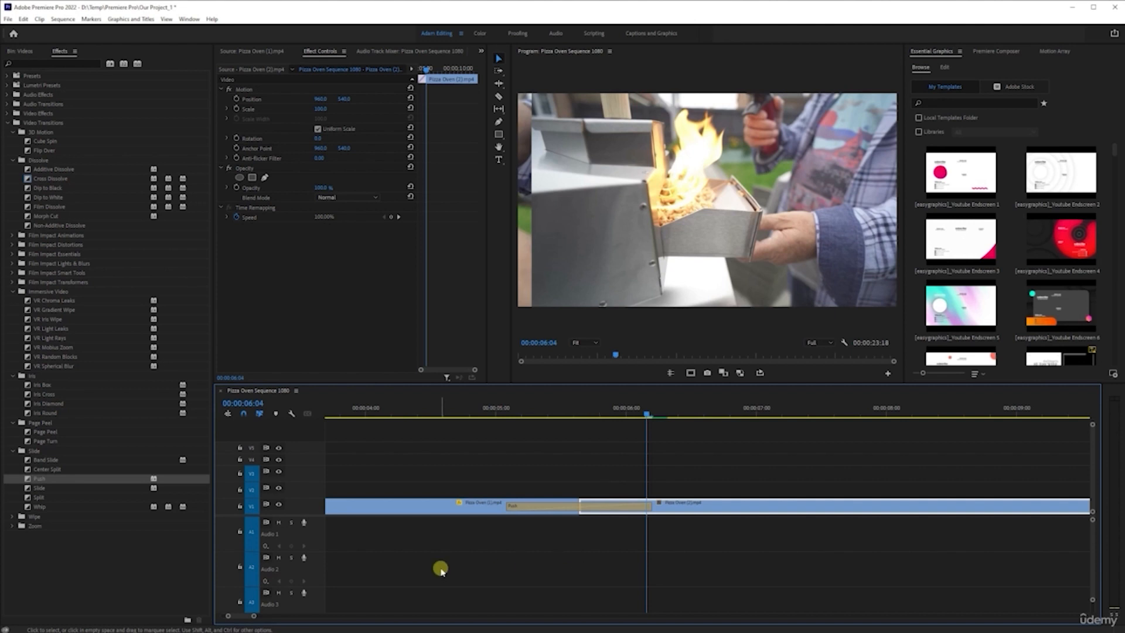
- Replace the Push transition with Slide and play it back
{"action": "left_click_drag", "start_coordinate": [33, 489], "coordinate": [578, 508]}
{"action": "left_click", "coordinate": [508, 429]}
{"action": "key", "text": "space"}
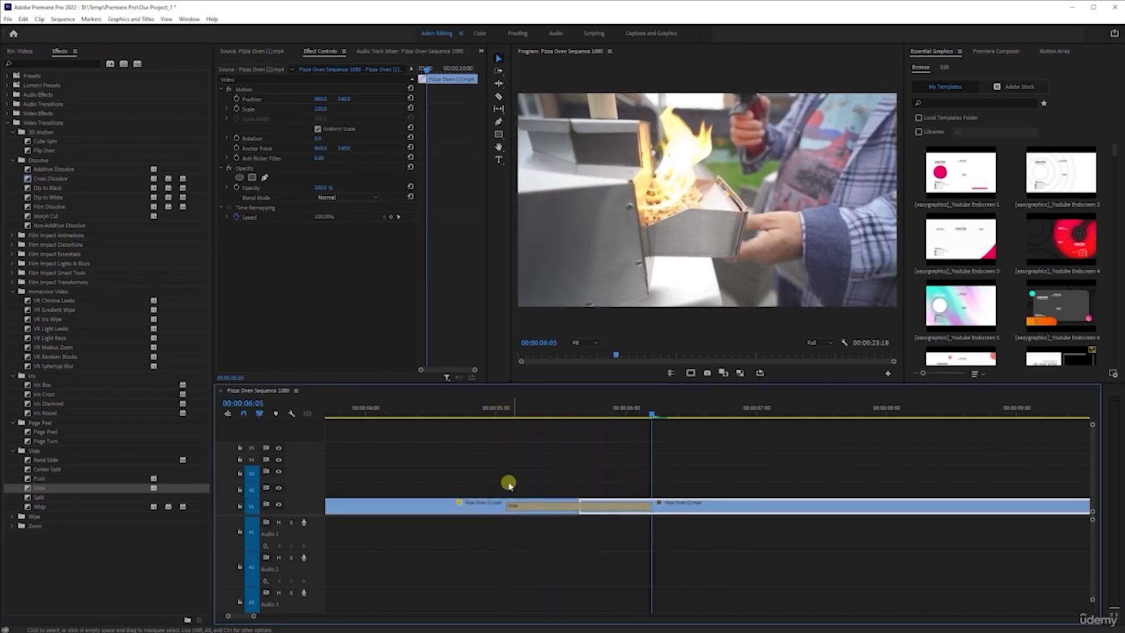
- Undo the switch to Slide and play the restored Push transition to about 00:00:06:01 to compare its movement
{"action": "left_click", "coordinate": [509, 410]}
{"action": "key", "text": "space"}
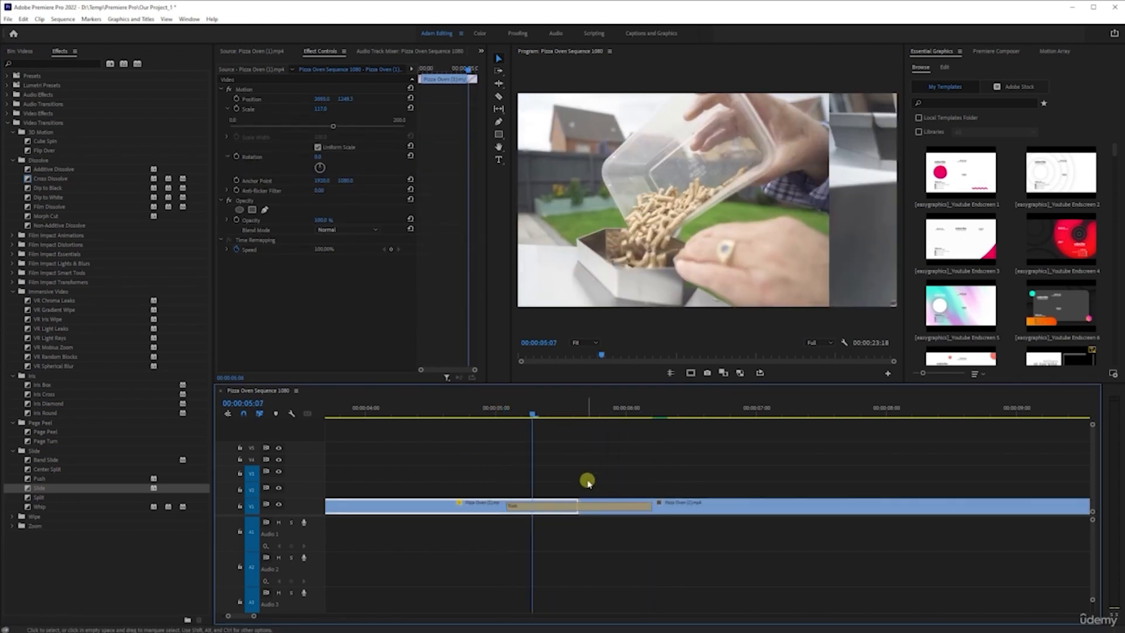
{"action": "key", "text": "Left"}
{"action": "key", "text": "Left"}
{"action": "key", "text": "Left"}
{"action": "key", "text": "Left"}
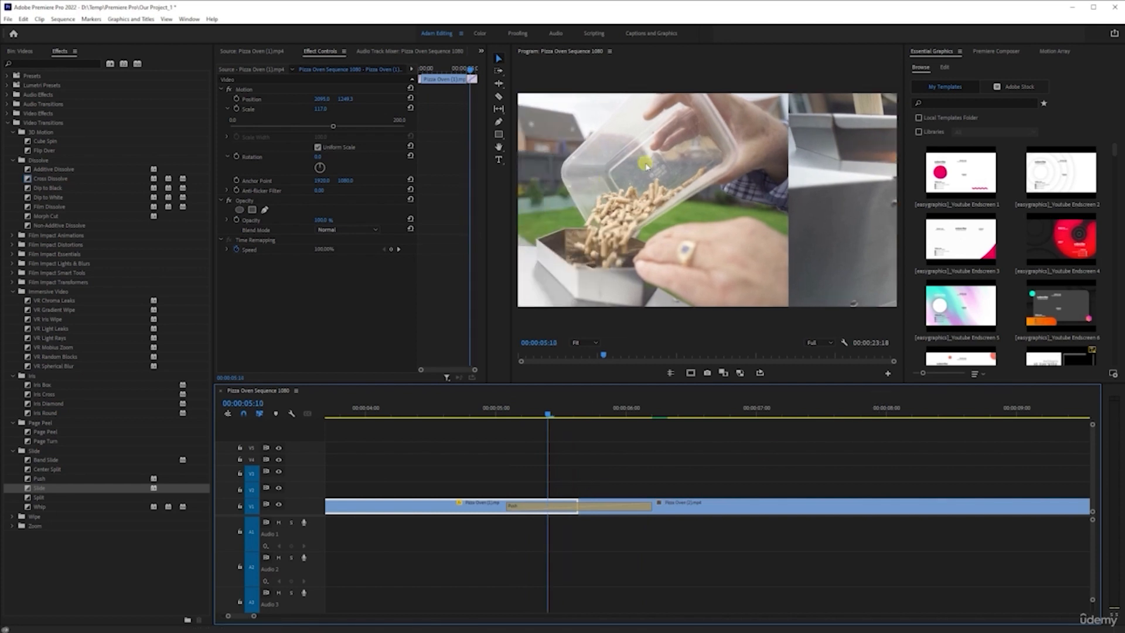
{"action": "key", "text": "space"}
{"action": "key", "text": "space"}
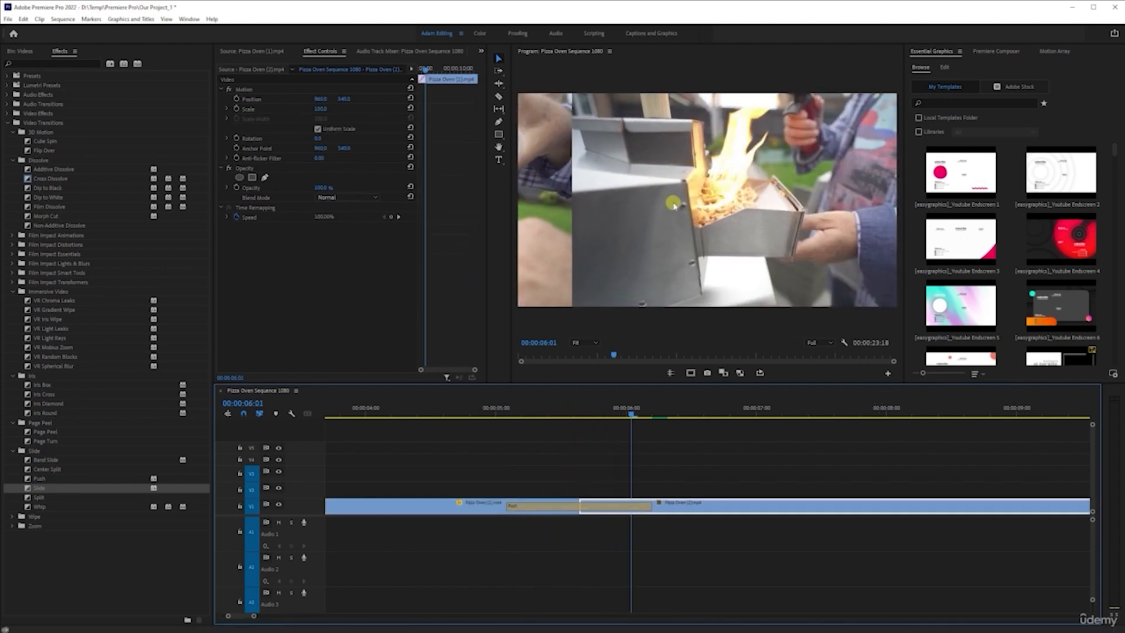
- Apply the Slide transition over Push again, scrub to 00:00:05:22 and show its settings
{"action": "left_click_drag", "start_coordinate": [32, 497], "coordinate": [566, 507]}
{"action": "left_click_drag", "start_coordinate": [493, 411], "coordinate": [610, 419]}
{"action": "left_click", "coordinate": [627, 509]}
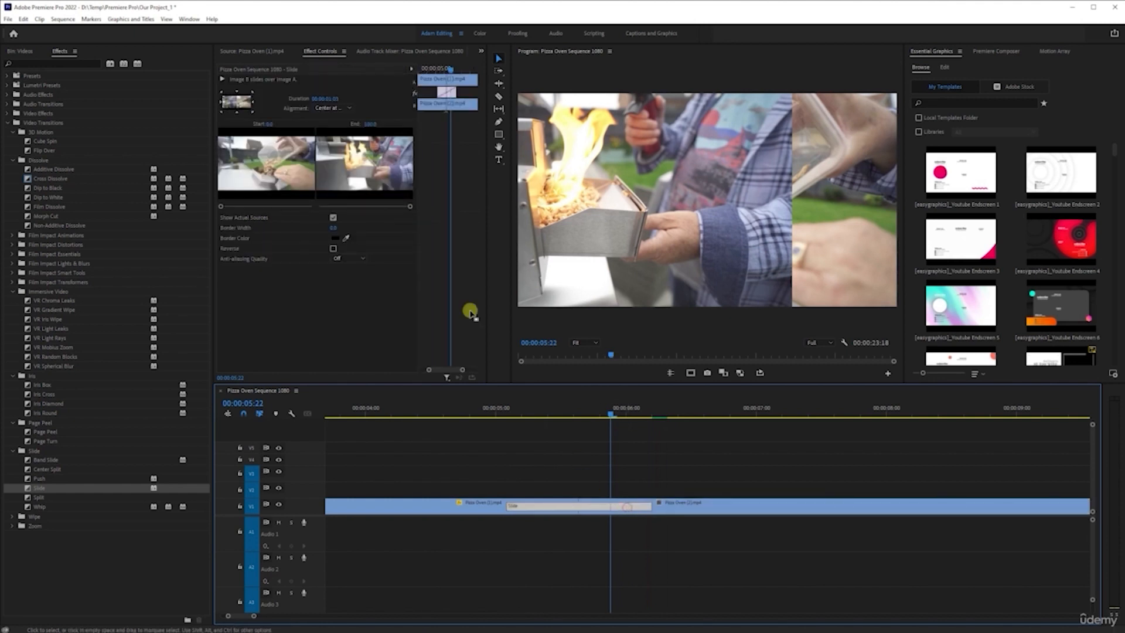
- Set the Slide transition's direction so the new clip enters from the right, play it back and check its settings at 00:00:05:18
{"action": "left_click", "coordinate": [253, 101]}
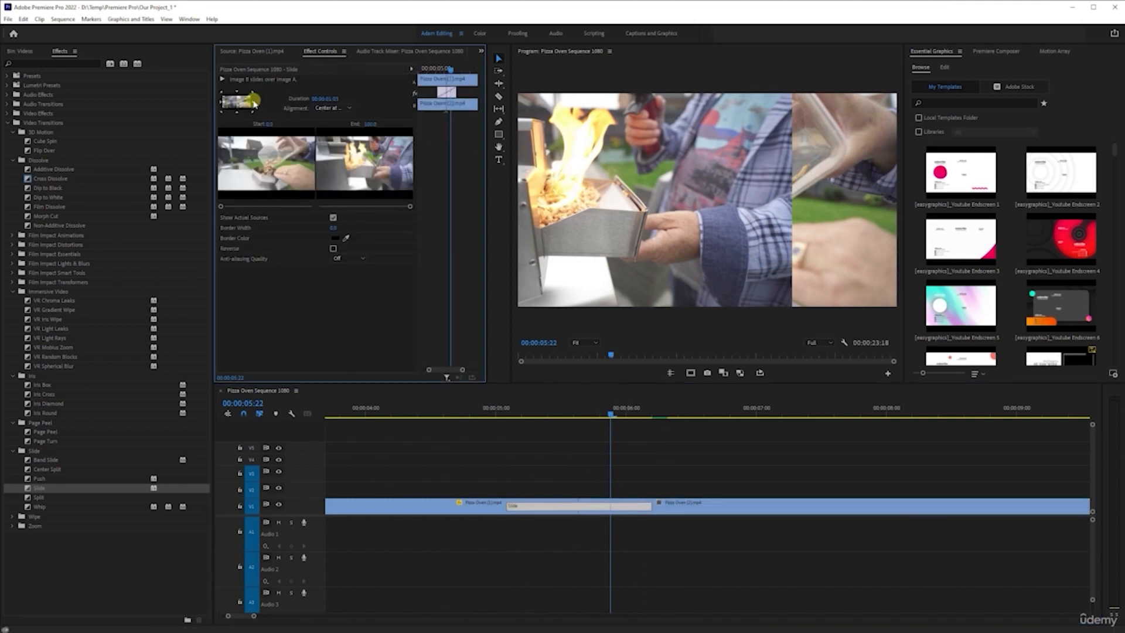
{"action": "left_click_drag", "start_coordinate": [600, 412], "coordinate": [498, 434]}
{"action": "key", "text": "space"}
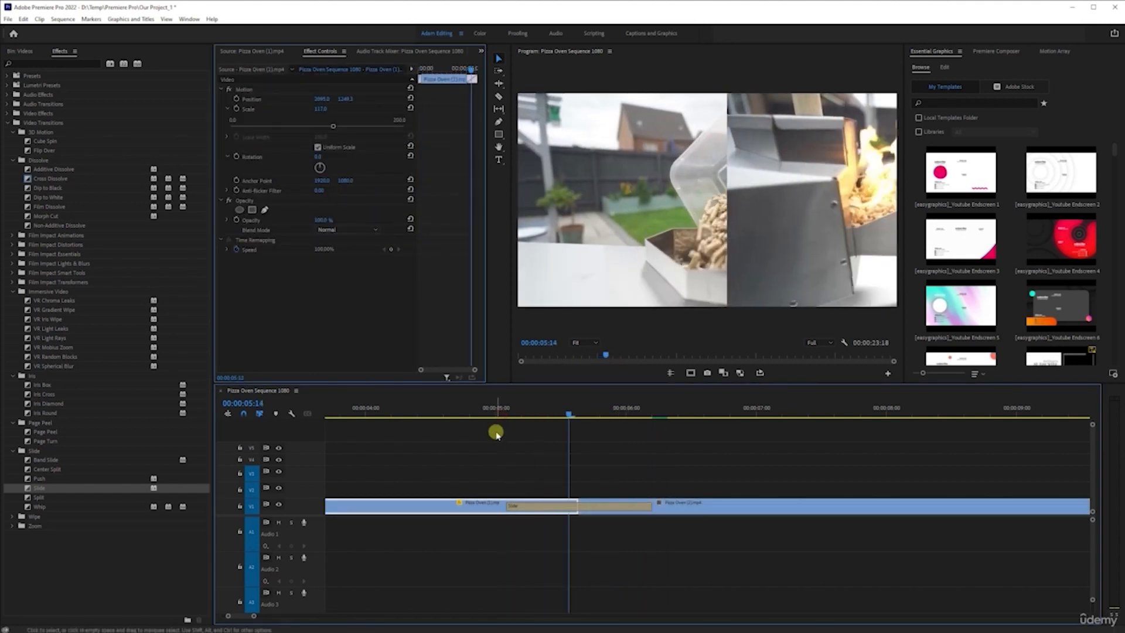
{"action": "key", "text": "space"}
{"action": "left_click", "coordinate": [564, 415]}
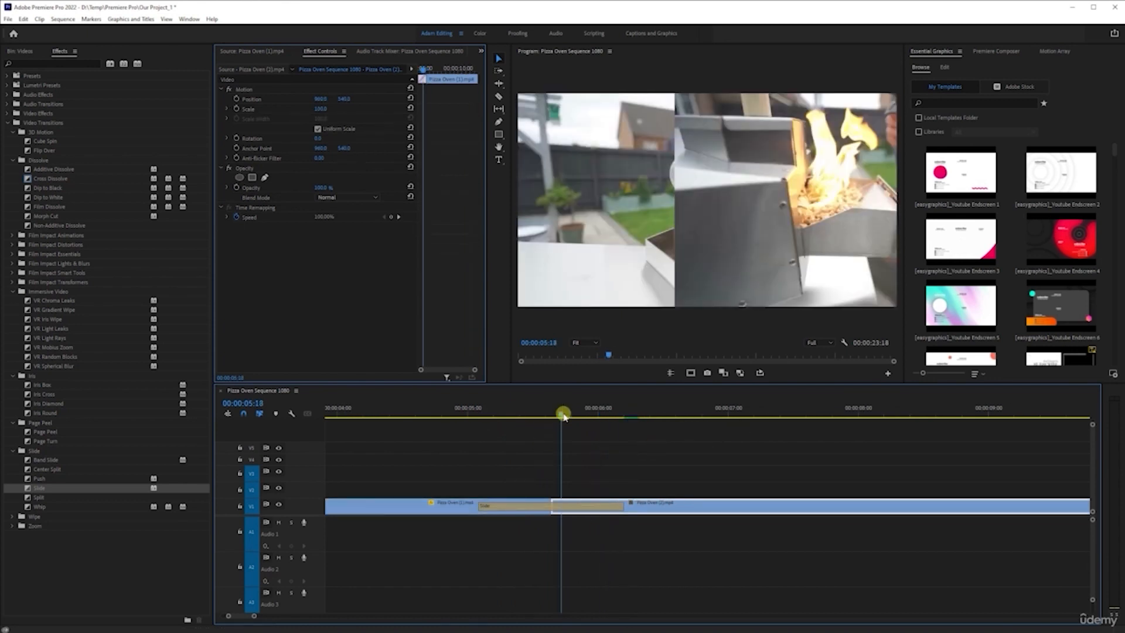
{"action": "left_click", "coordinate": [576, 506]}
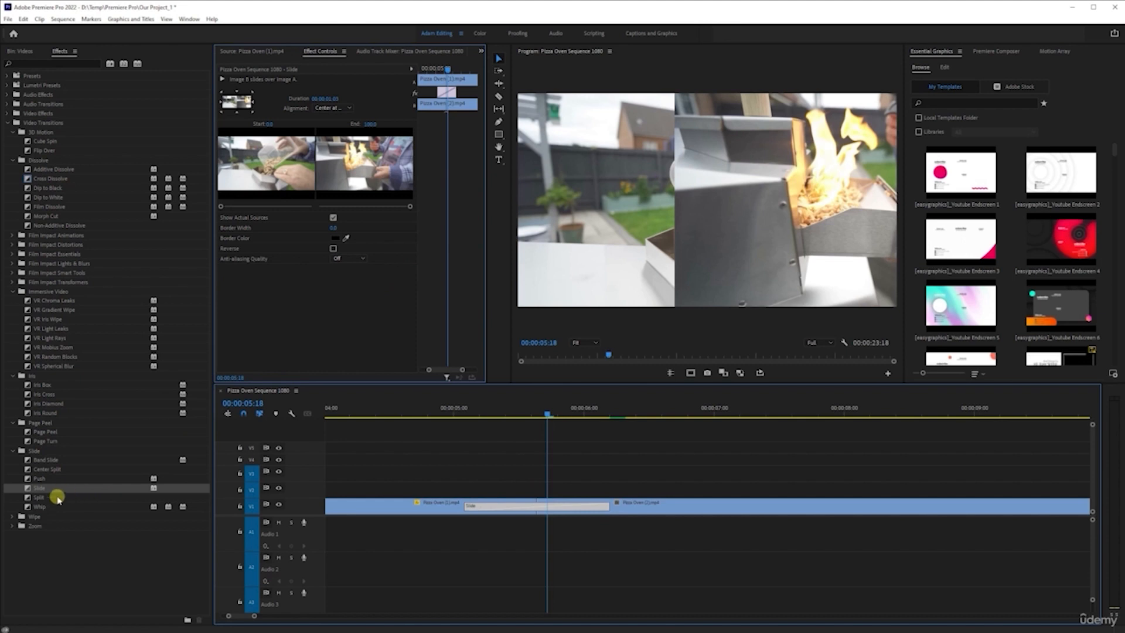
- Replace the Slide transition with Split and play it back
{"action": "left_click_drag", "start_coordinate": [40, 497], "coordinate": [532, 507]}
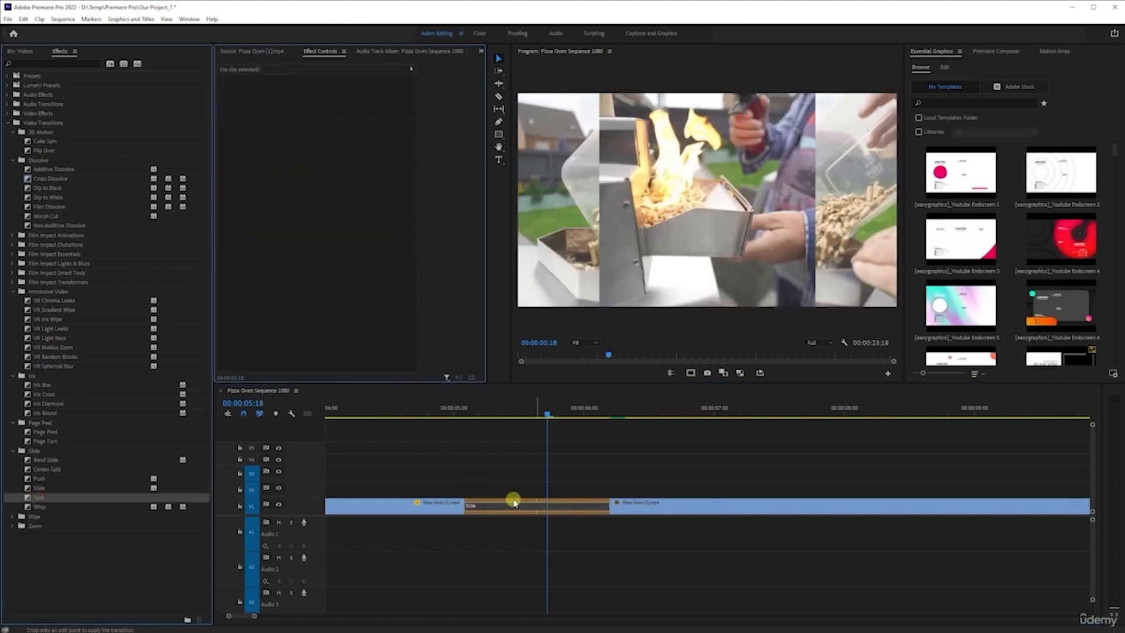
{"action": "left_click", "coordinate": [432, 417]}
{"action": "key", "text": "space"}
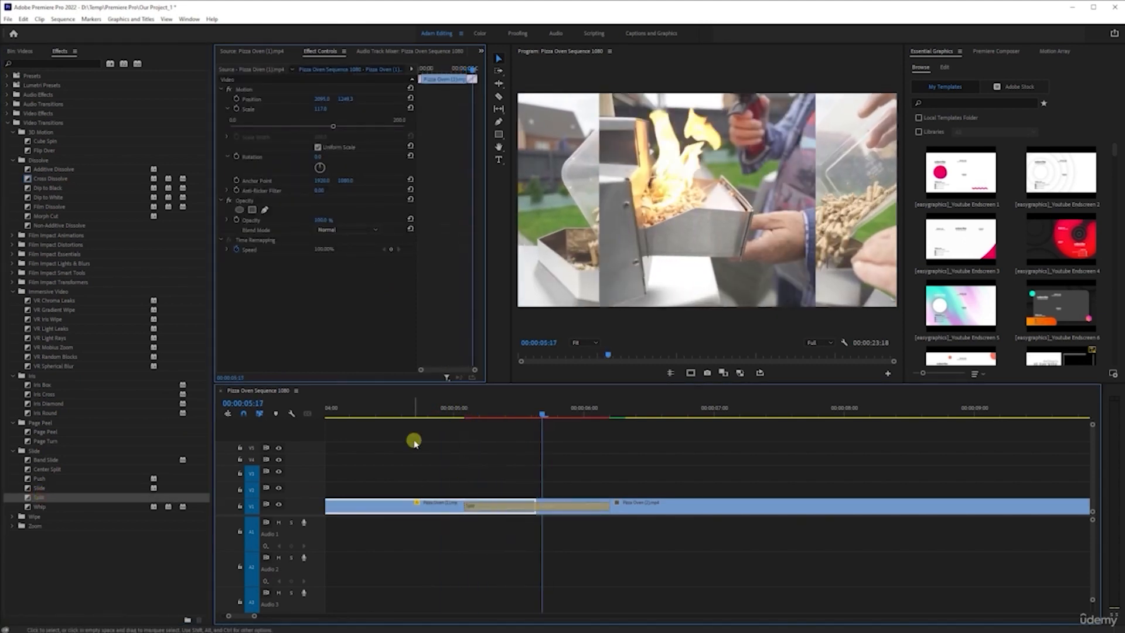
{"action": "key", "text": "space"}
- Set the Split transition's direction so the first clip parts upward and downward, and play it back
{"action": "left_click", "coordinate": [558, 505]}
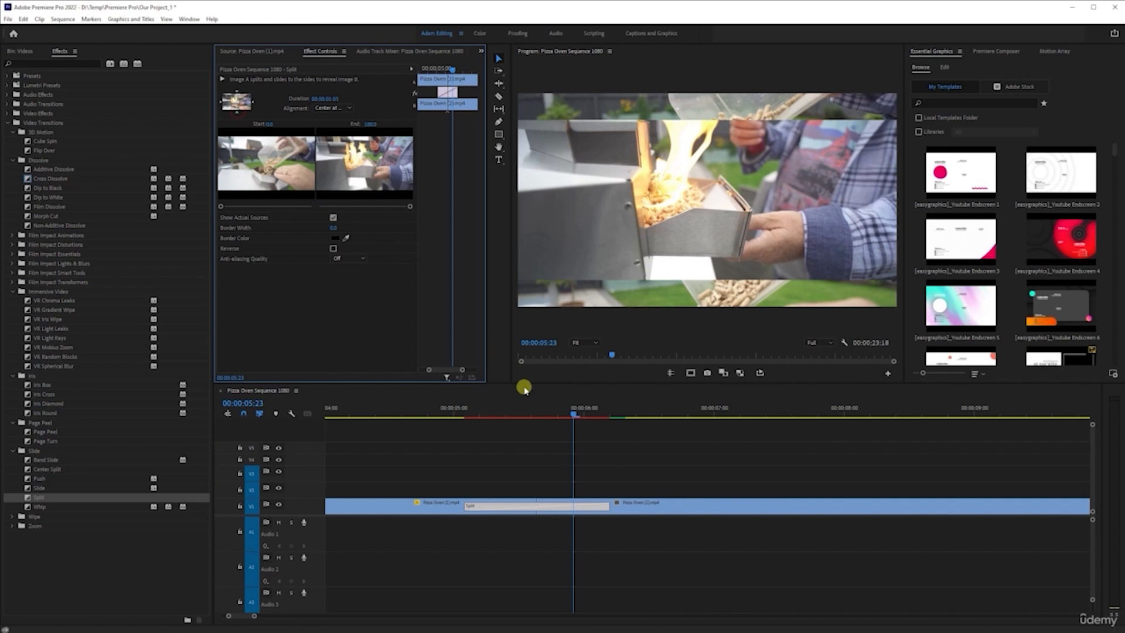
{"action": "left_click", "coordinate": [432, 413]}
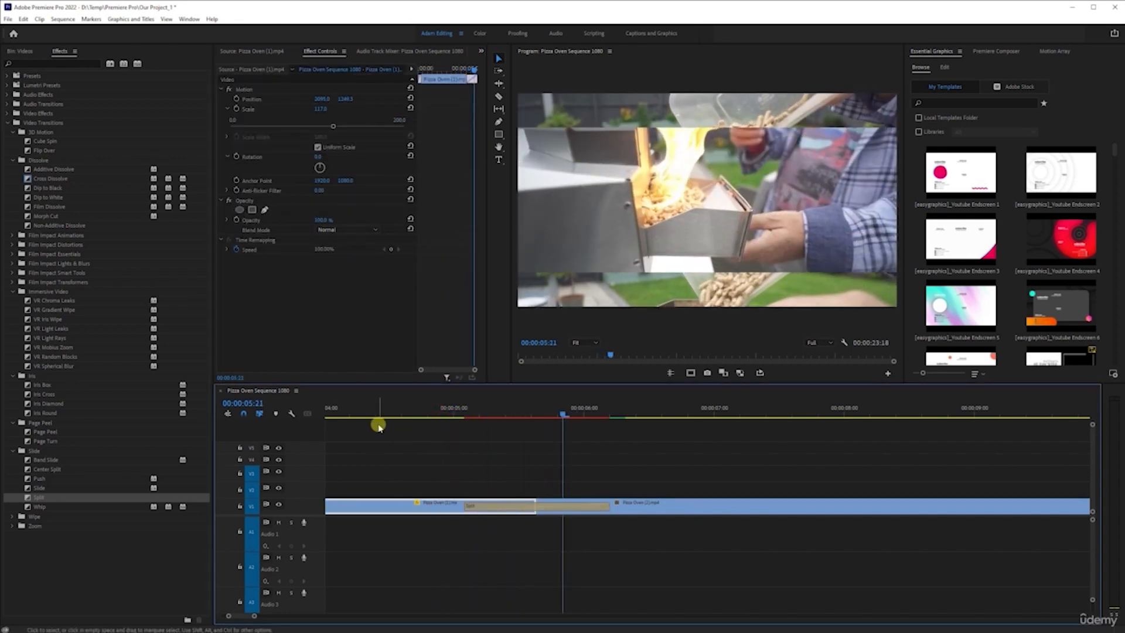
{"action": "left_click", "coordinate": [534, 414]}
{"action": "key", "text": "space"}
{"action": "key", "text": "space"}
{"action": "left_click", "coordinate": [552, 508]}
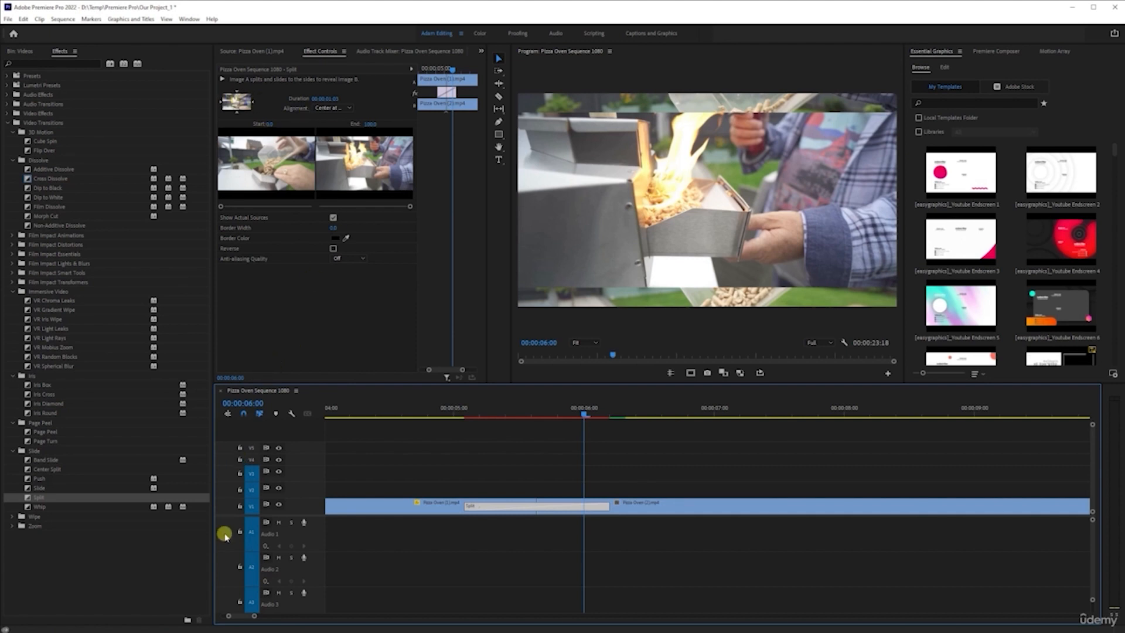
- Replace the Split transition with Whip and play it back twice across the cut
{"action": "left_click_drag", "start_coordinate": [44, 514], "coordinate": [530, 506]}
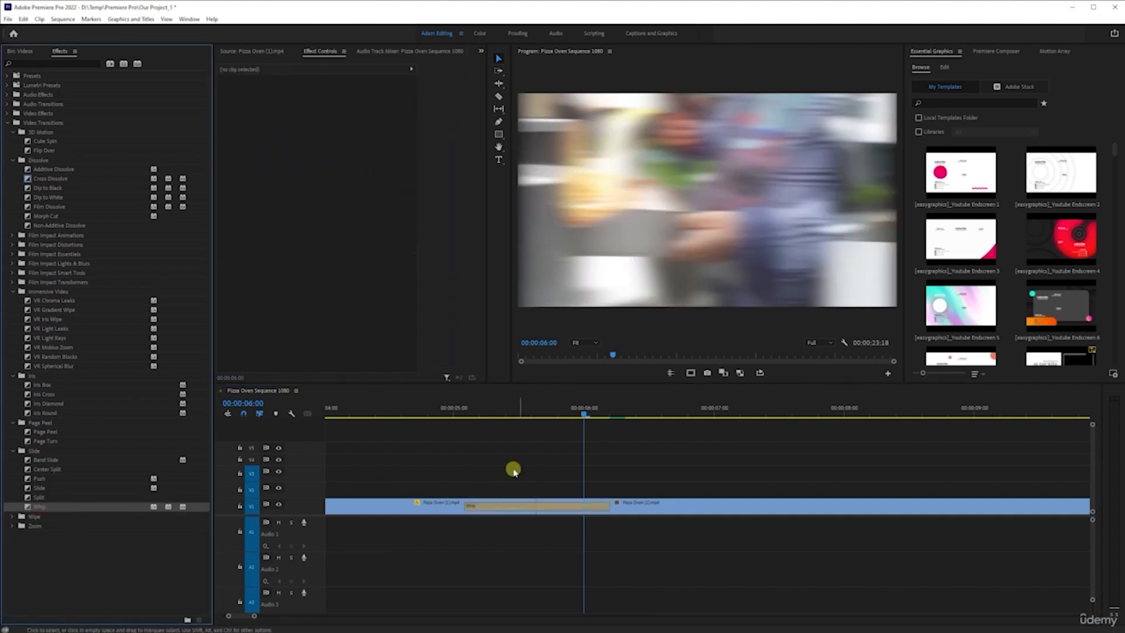
{"action": "left_click", "coordinate": [463, 412]}
{"action": "key", "text": "space"}
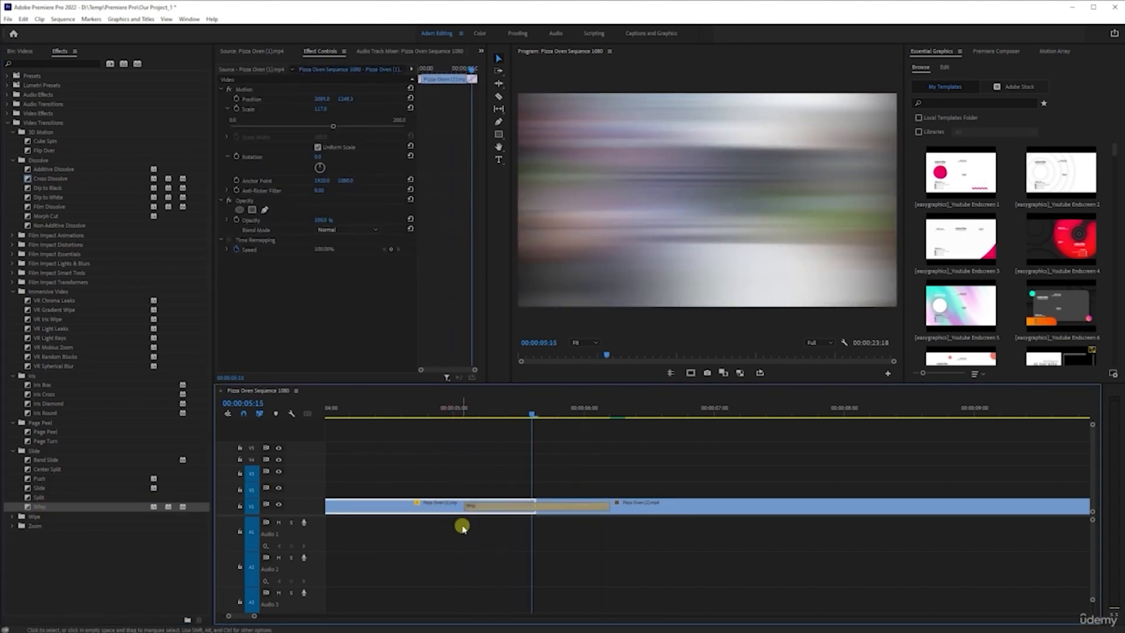
{"action": "key", "text": "space"}
{"action": "left_click_drag", "start_coordinate": [531, 419], "coordinate": [421, 409]}
{"action": "key", "text": "space"}
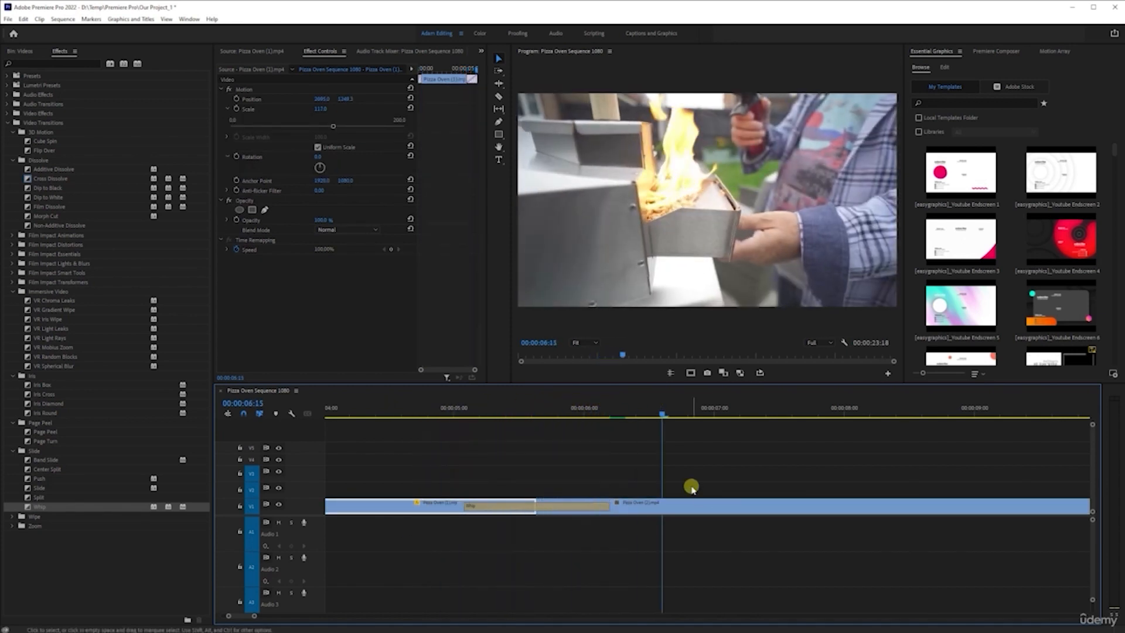
- Replace the Whip transition with Band Wipe from the Wipe group, play it back twice and return to 00:00:05:08
{"action": "left_click", "coordinate": [15, 517]}
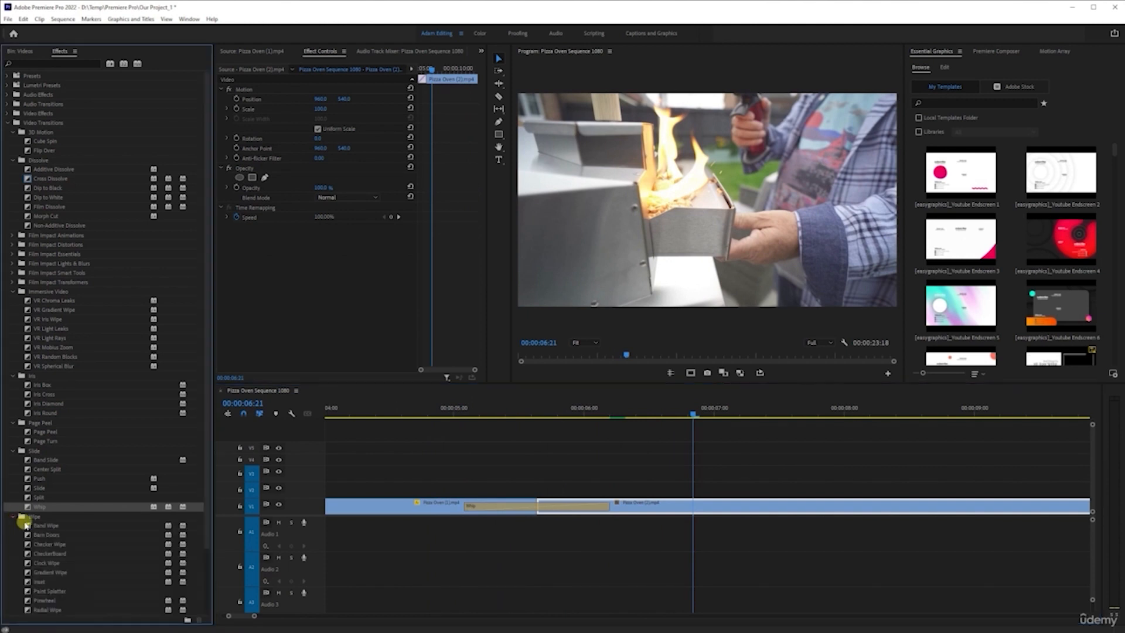
{"action": "scroll", "coordinate": [57, 534], "scroll_direction": "down", "scroll_amount": 3}
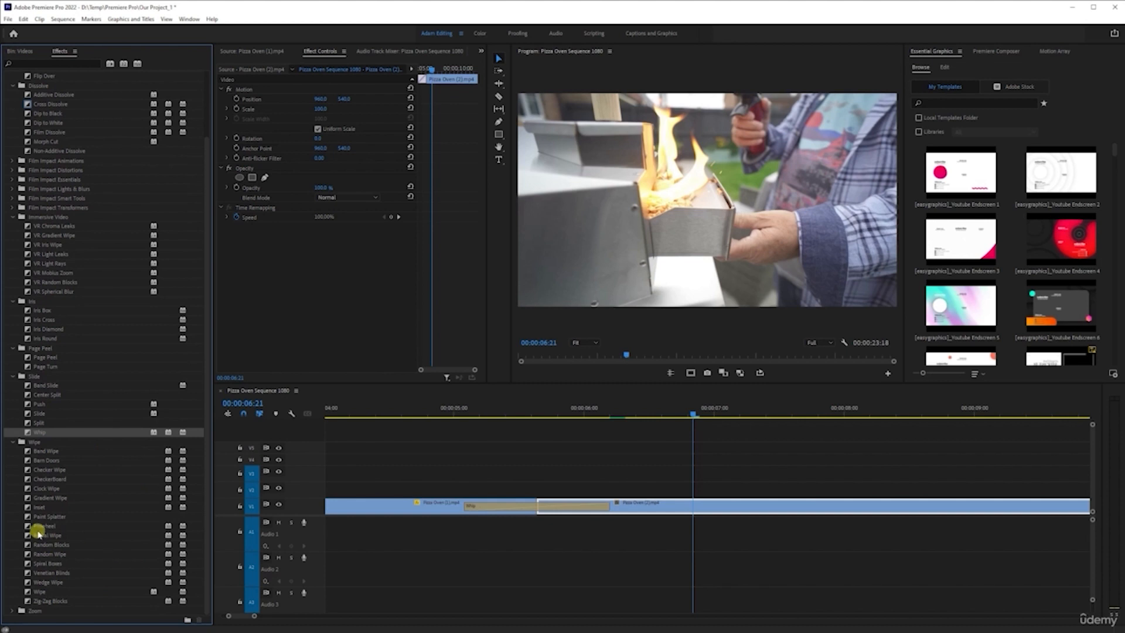
{"action": "left_click_drag", "start_coordinate": [48, 452], "coordinate": [536, 507]}
{"action": "left_click", "coordinate": [409, 411]}
{"action": "key", "text": "space"}
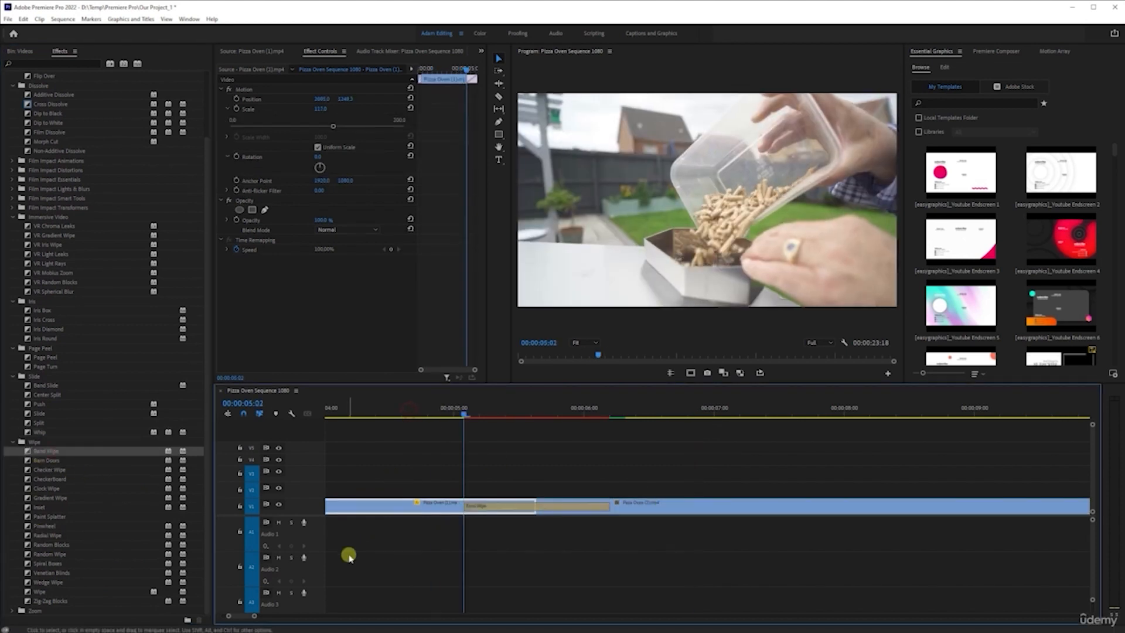
{"action": "key", "text": "space"}
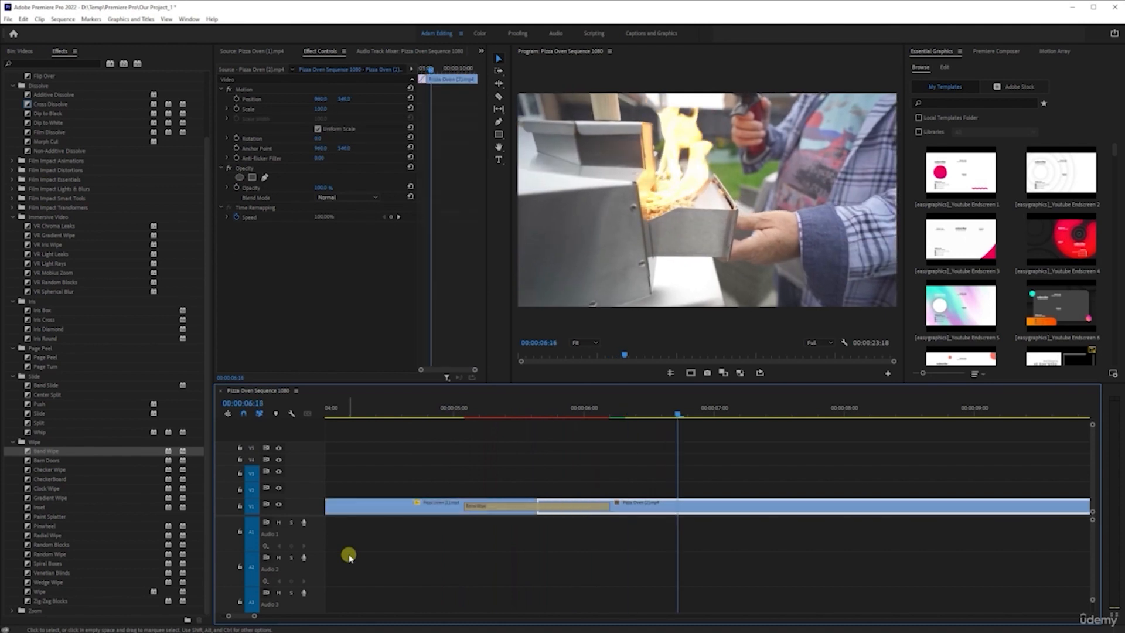
{"action": "left_click", "coordinate": [469, 409]}
{"action": "key", "text": "space"}
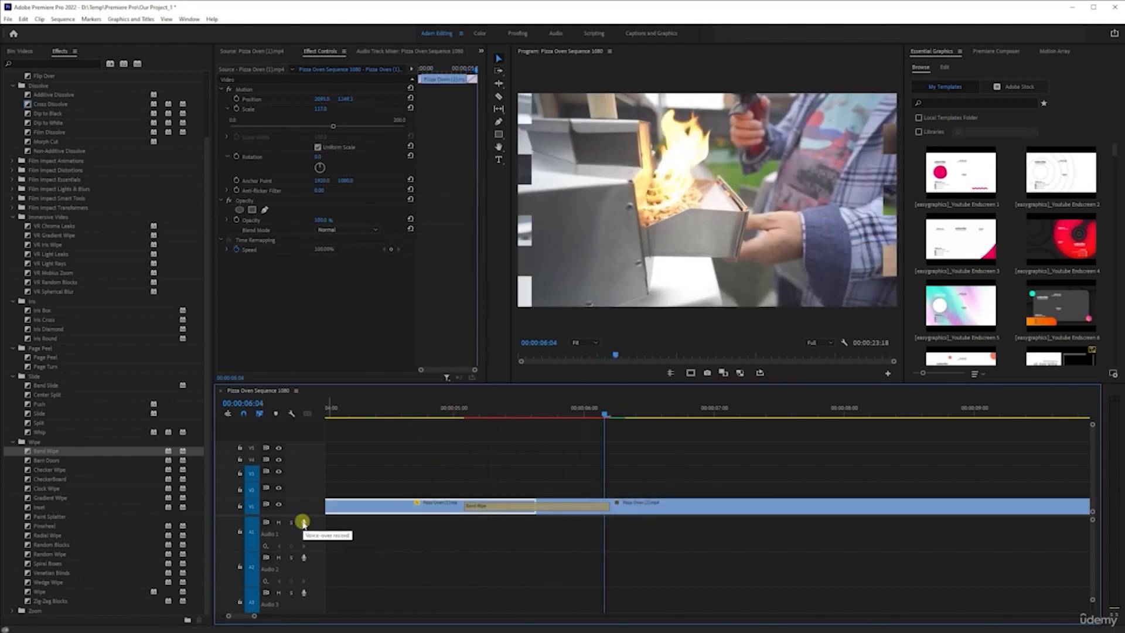
{"action": "left_click", "coordinate": [497, 400]}
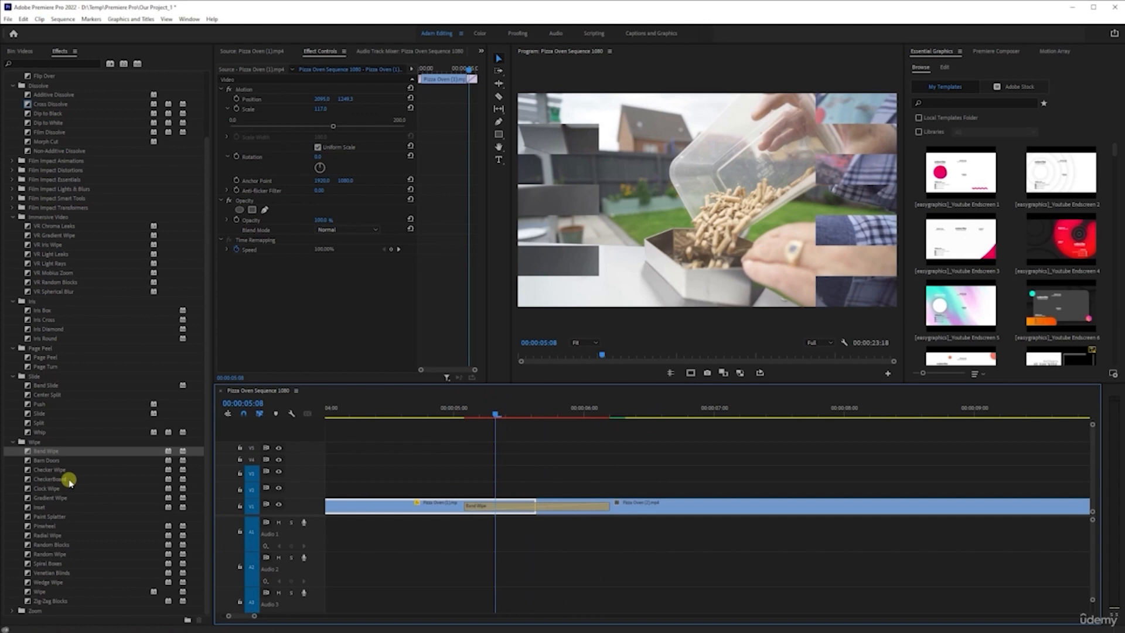
- Replace the Band Wipe transition with Barn Doors, play it back and return to 00:00:05:16
{"action": "left_click_drag", "start_coordinate": [46, 464], "coordinate": [523, 501]}
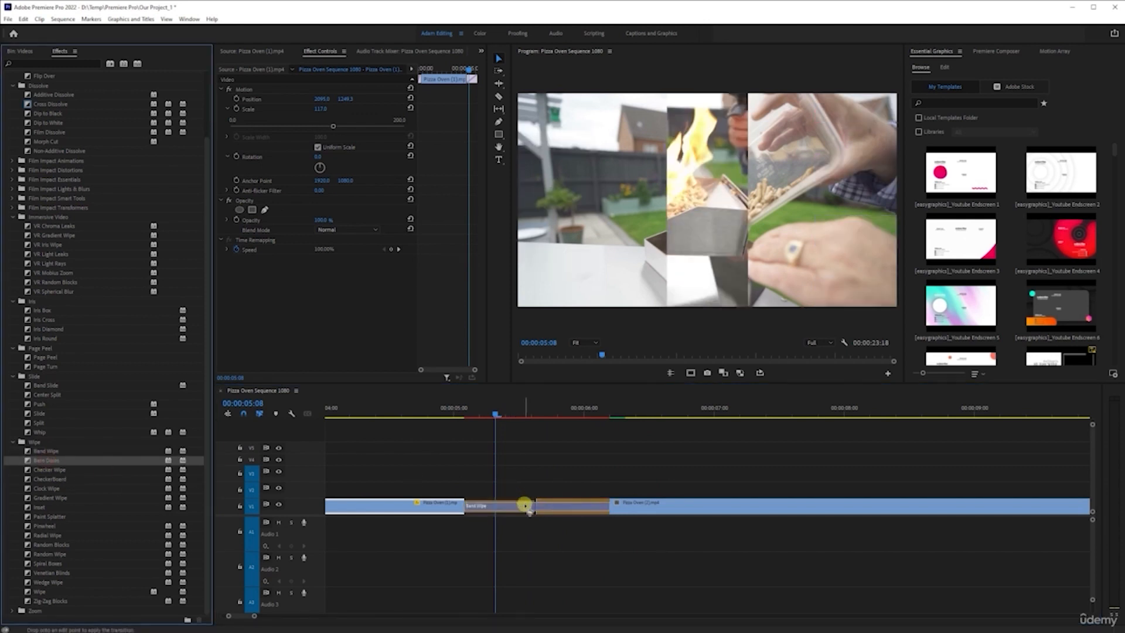
{"action": "left_click", "coordinate": [435, 418]}
{"action": "key", "text": "space"}
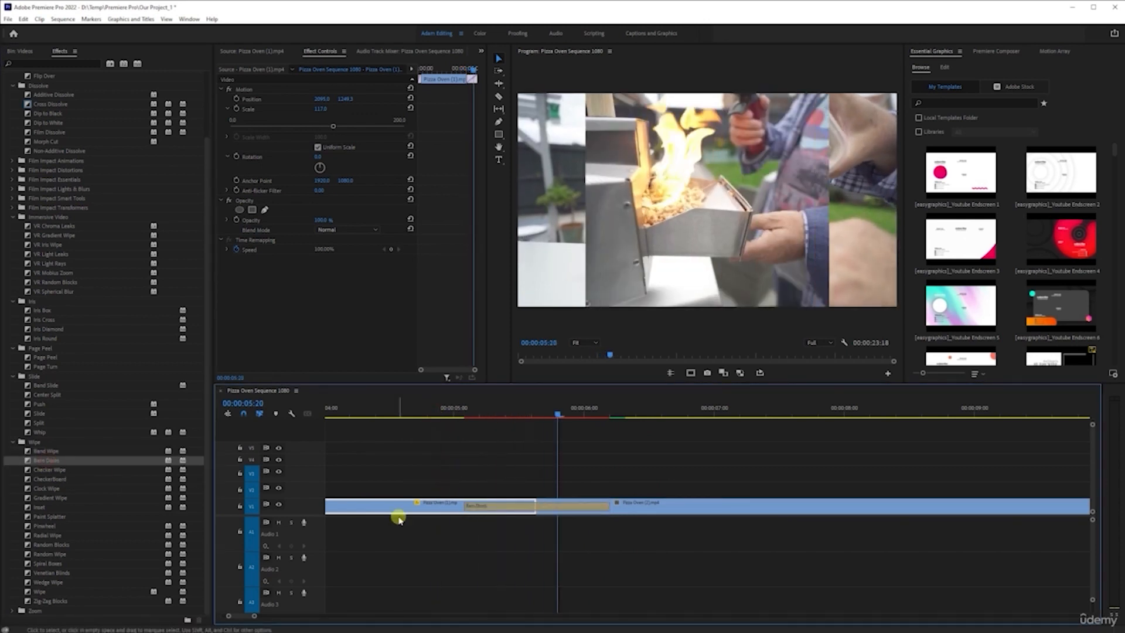
{"action": "key", "text": "space"}
{"action": "left_click", "coordinate": [534, 407]}
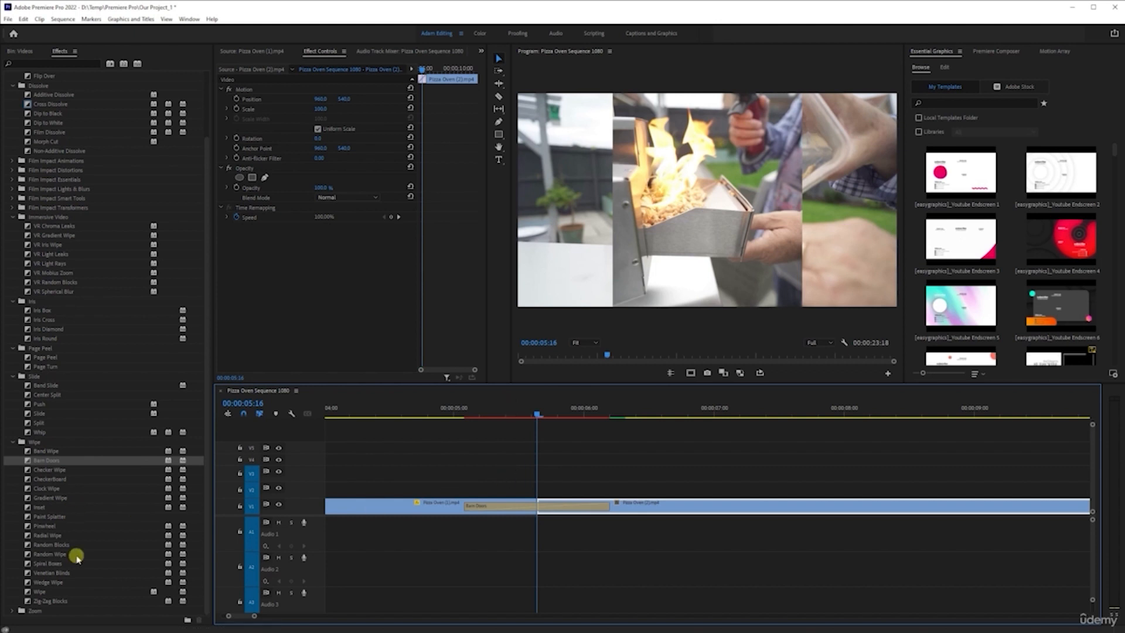
- Replace the Barn Doors transition with Venetian Blinds and play it back from 00:00:04:22
{"action": "left_click_drag", "start_coordinate": [43, 579], "coordinate": [544, 507]}
{"action": "left_click_drag", "start_coordinate": [476, 412], "coordinate": [438, 412]}
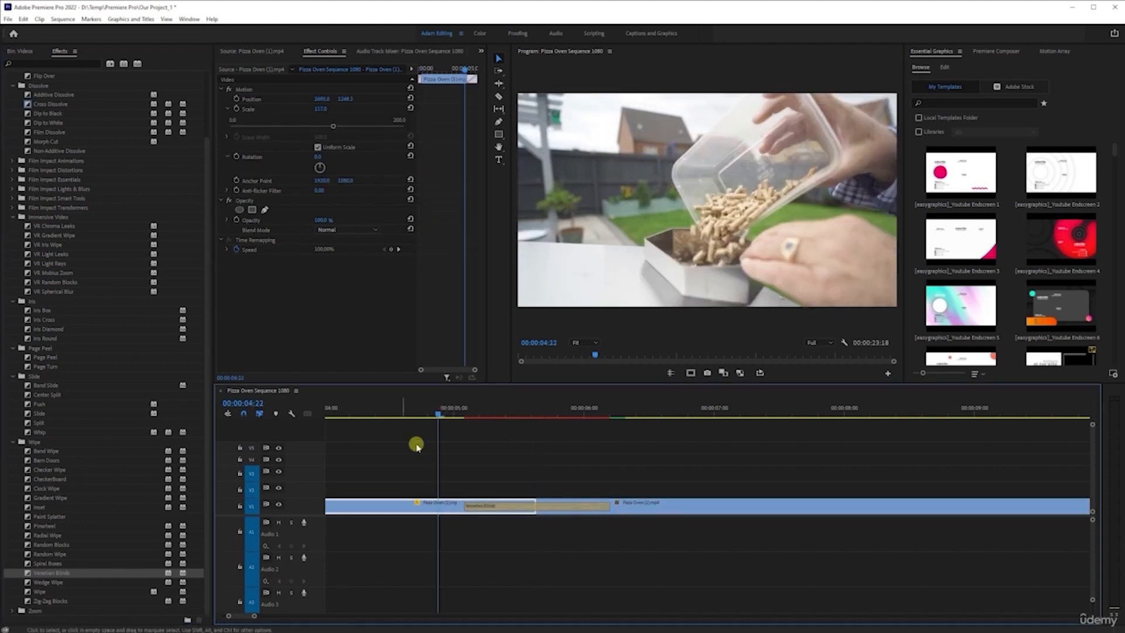
{"action": "key", "text": "space"}
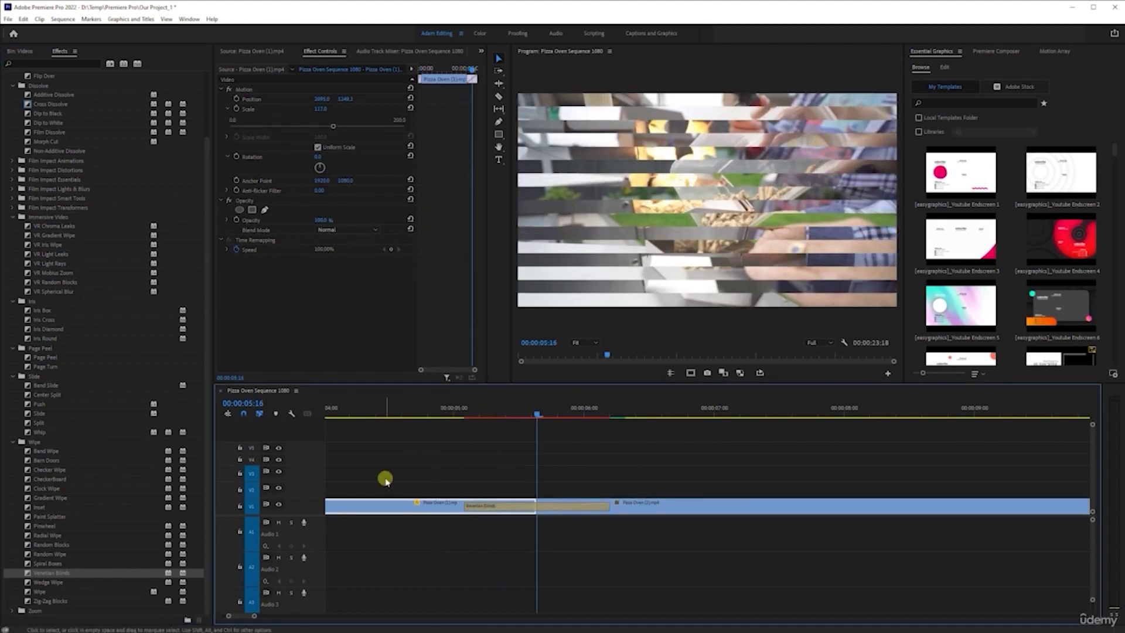
{"action": "key", "text": "space"}
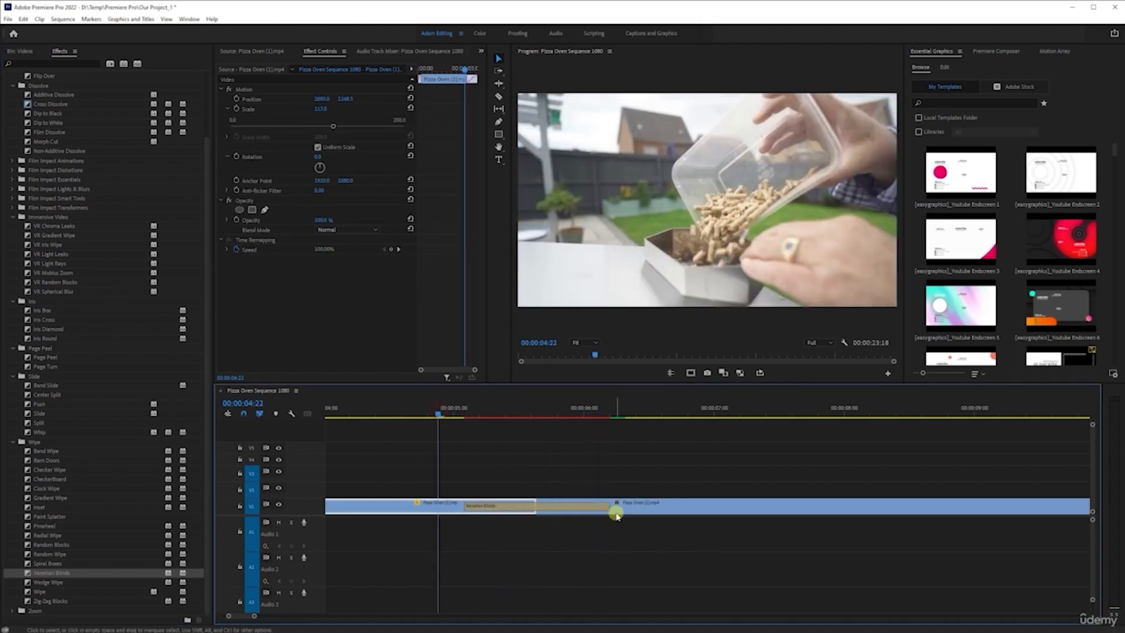
- Lengthen the Venetian Blinds transition to about 2.3 seconds around the cut and play it back
{"action": "left_click_drag", "start_coordinate": [613, 512], "coordinate": [687, 507]}
{"action": "left_click_drag", "start_coordinate": [326, 410], "coordinate": [361, 409]}
{"action": "left_click", "coordinate": [349, 495]}
{"action": "key", "text": "space"}
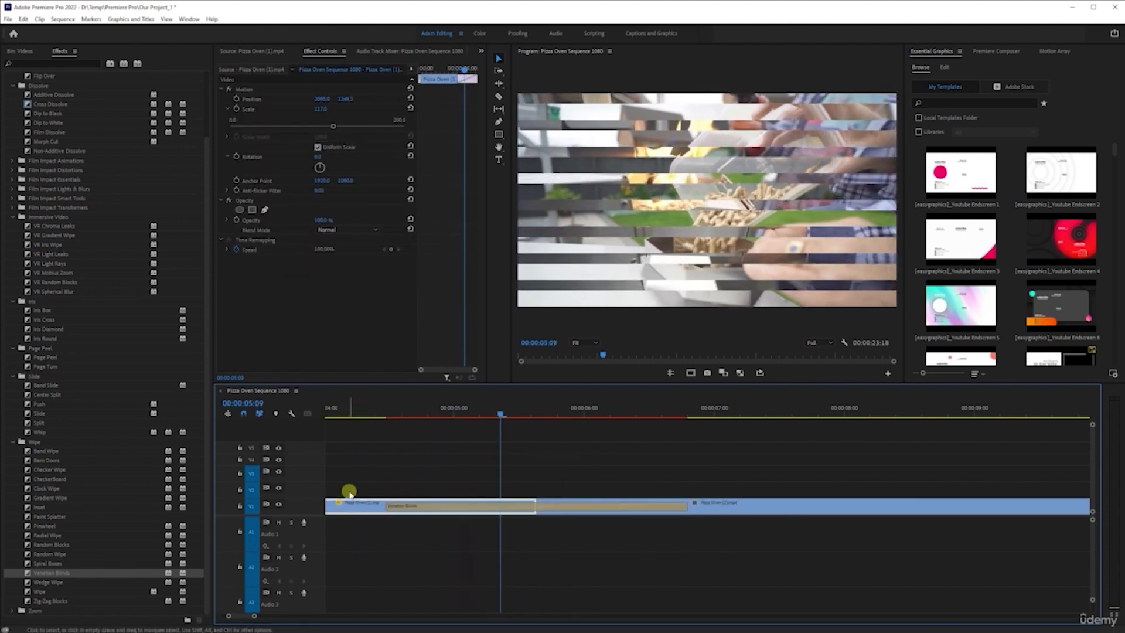
{"action": "key", "text": "space"}
{"action": "scroll", "coordinate": [708, 522], "scroll_direction": "down", "scroll_amount": 3}
{"action": "scroll", "coordinate": [708, 522], "scroll_direction": "down", "scroll_amount": 2}
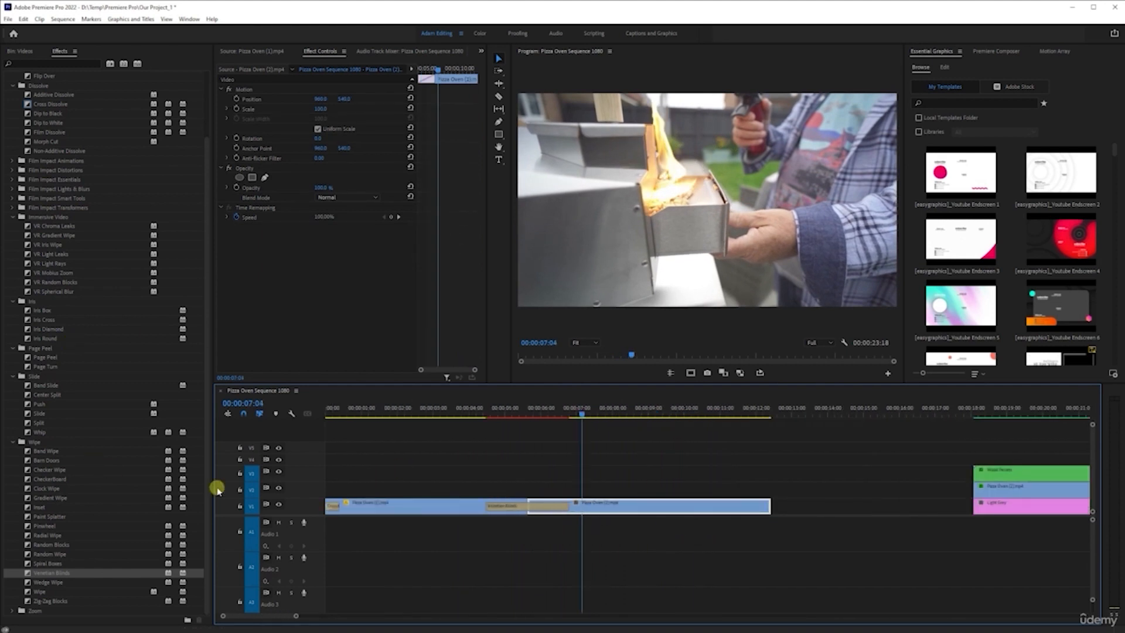
- Replace the Venetian Blinds transition with Cross Zoom from the Zoom group and play it back from 00:00:03:22
{"action": "left_click", "coordinate": [12, 611]}
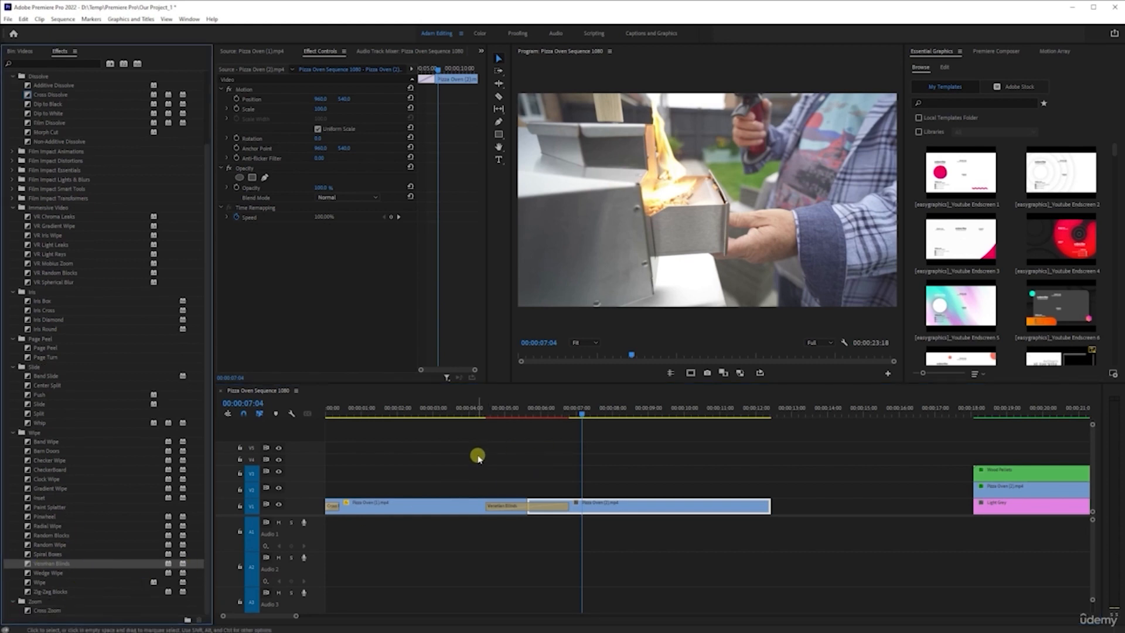
{"action": "left_click_drag", "start_coordinate": [52, 613], "coordinate": [520, 508]}
{"action": "left_click", "coordinate": [464, 410]}
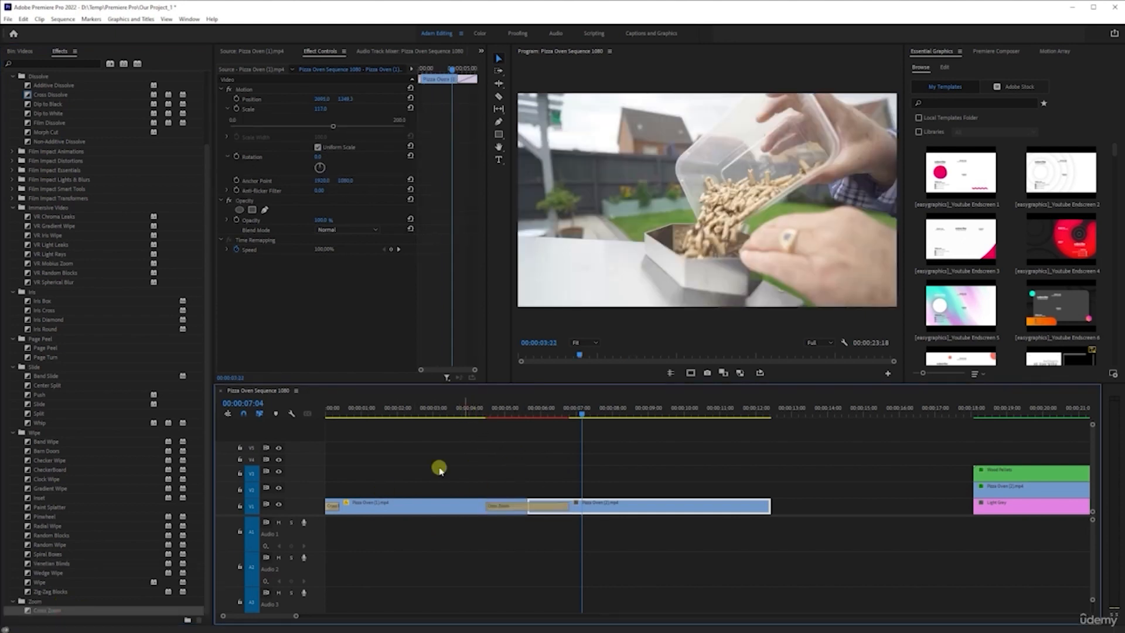
{"action": "key", "text": "space"}
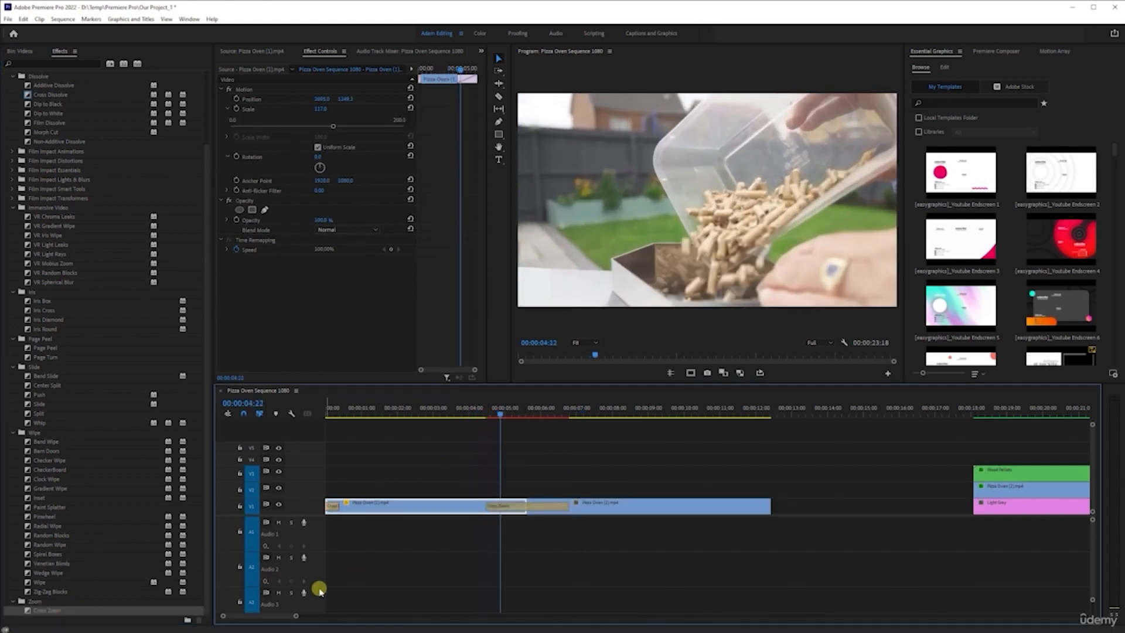
- Replay the Cross Zoom transition between the two pizza oven clips, starting shortly before it each time
{"action": "left_click", "coordinate": [560, 504]}
{"action": "left_click", "coordinate": [483, 415]}
{"action": "left_click", "coordinate": [385, 515]}
{"action": "key", "text": "space"}
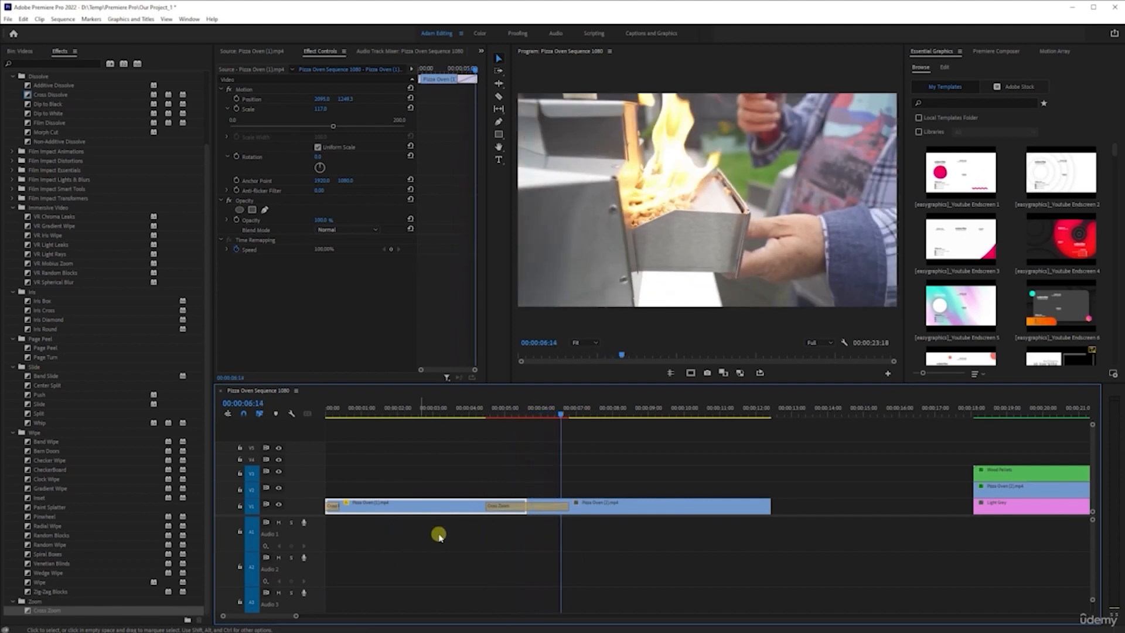
{"action": "key", "text": "space"}
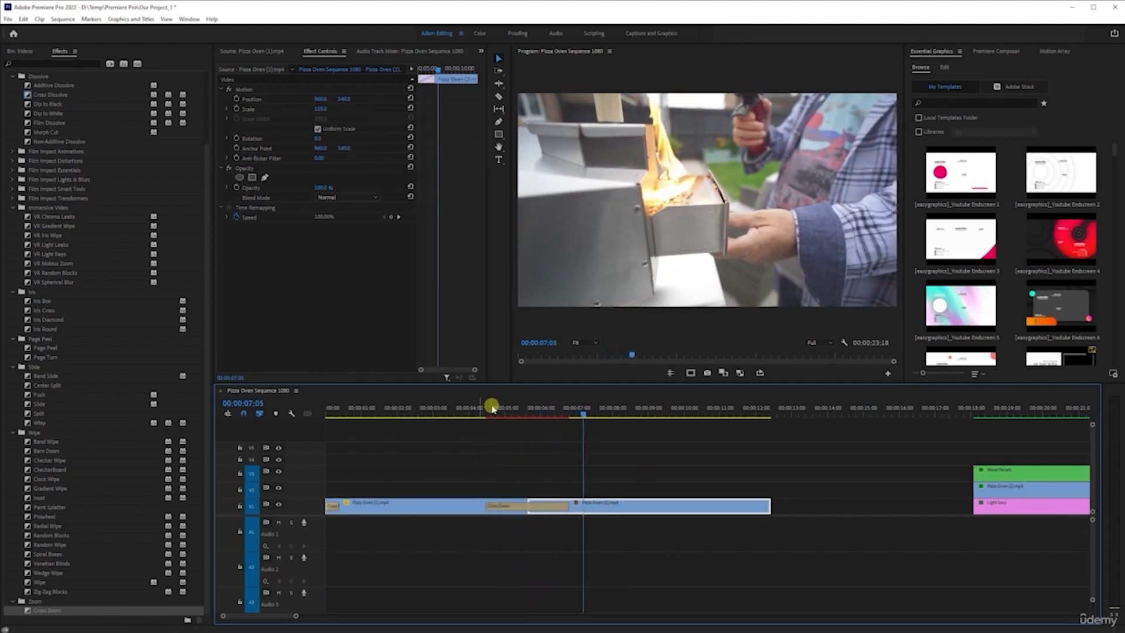
{"action": "left_click", "coordinate": [432, 414]}
{"action": "key", "text": "space"}
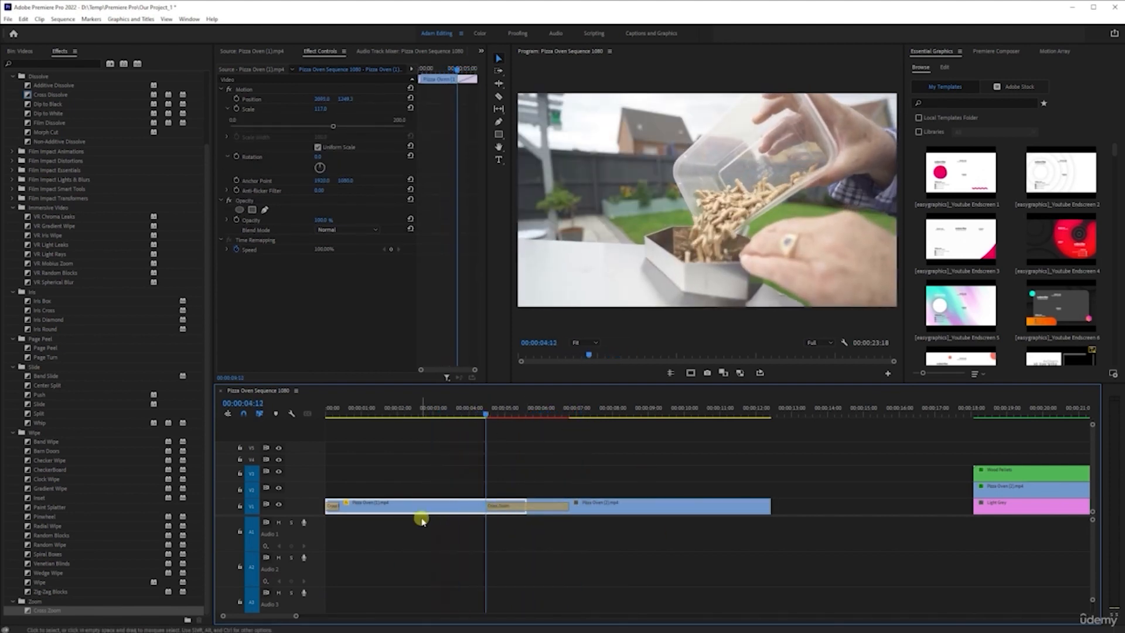
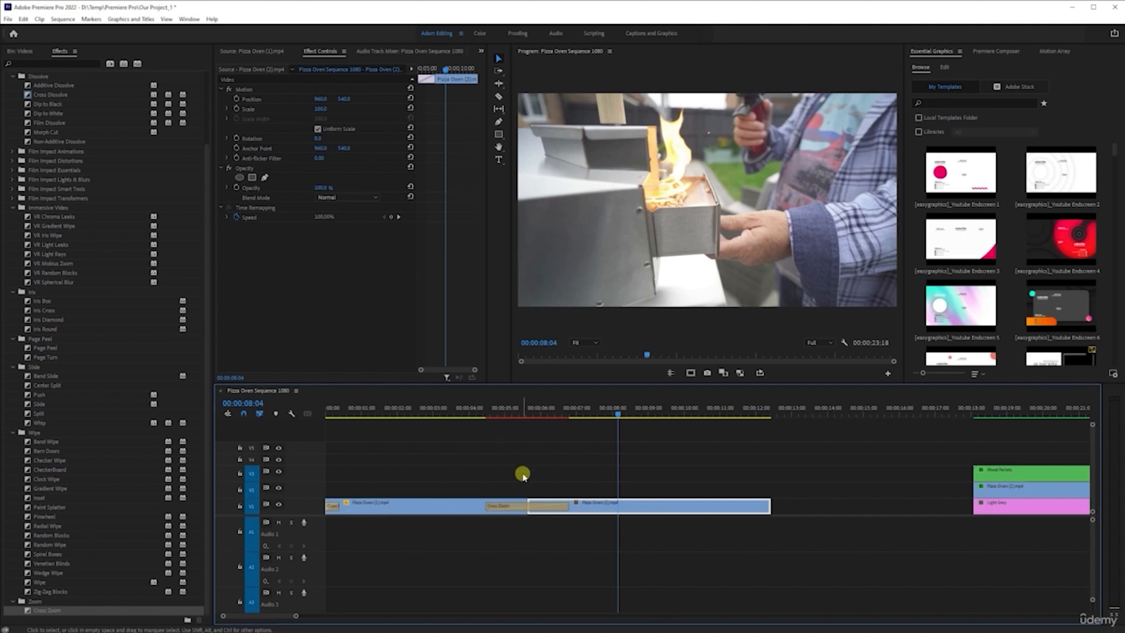
- Replay the Cross Zoom transition and delete it from the cut at 00:00:05:16
{"action": "left_click", "coordinate": [460, 405]}
{"action": "key", "text": "space"}
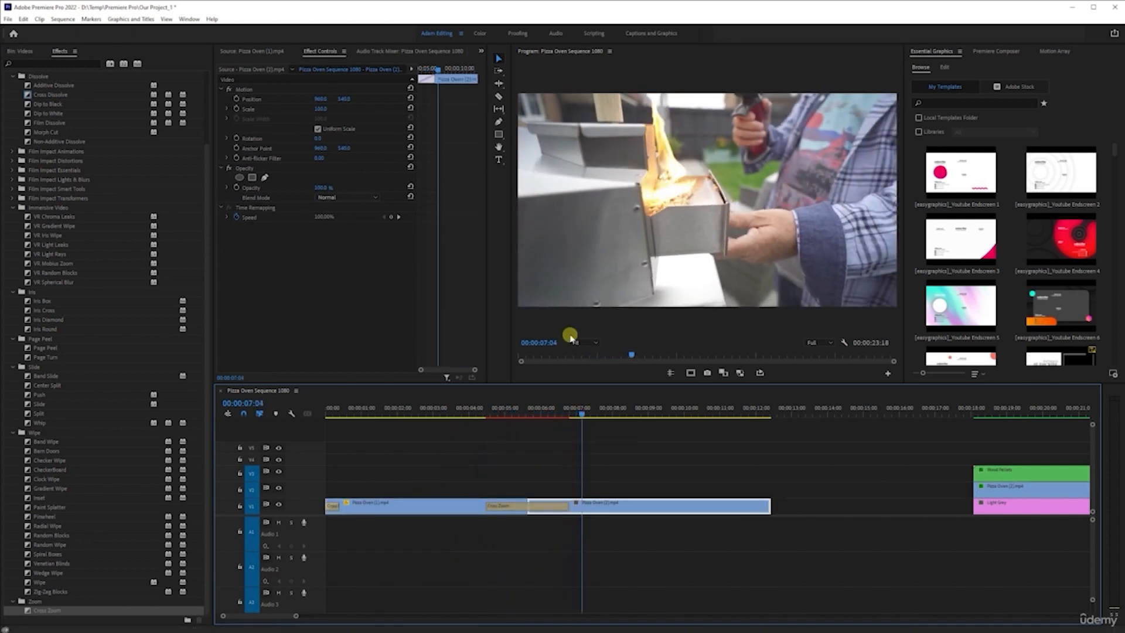
{"action": "left_click_drag", "start_coordinate": [475, 407], "coordinate": [570, 415]}
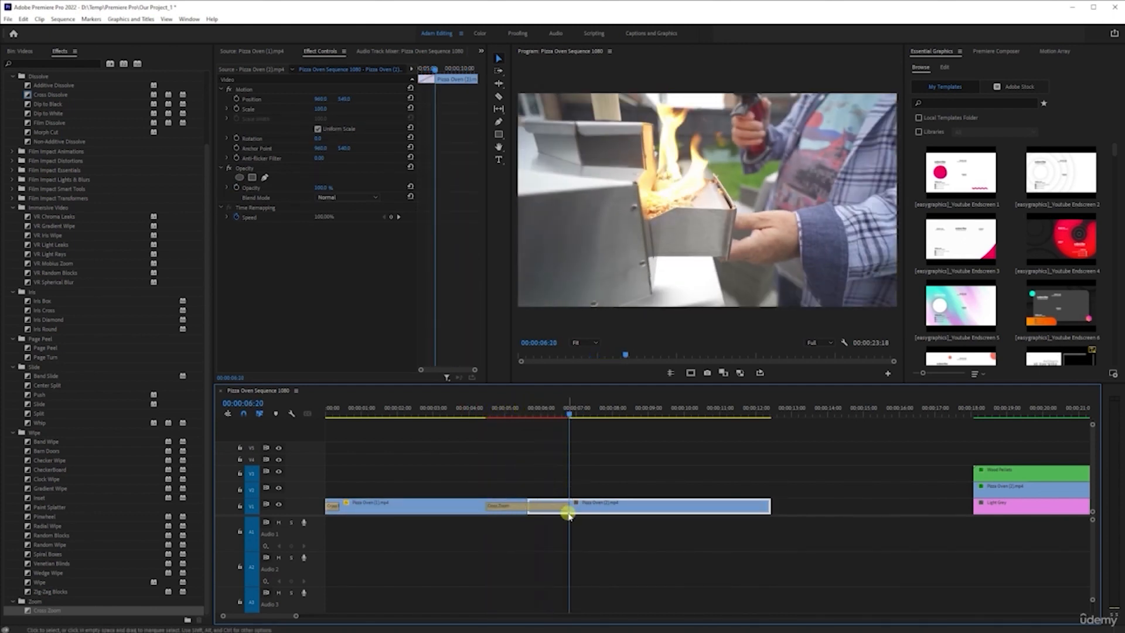
{"action": "left_click", "coordinate": [531, 413]}
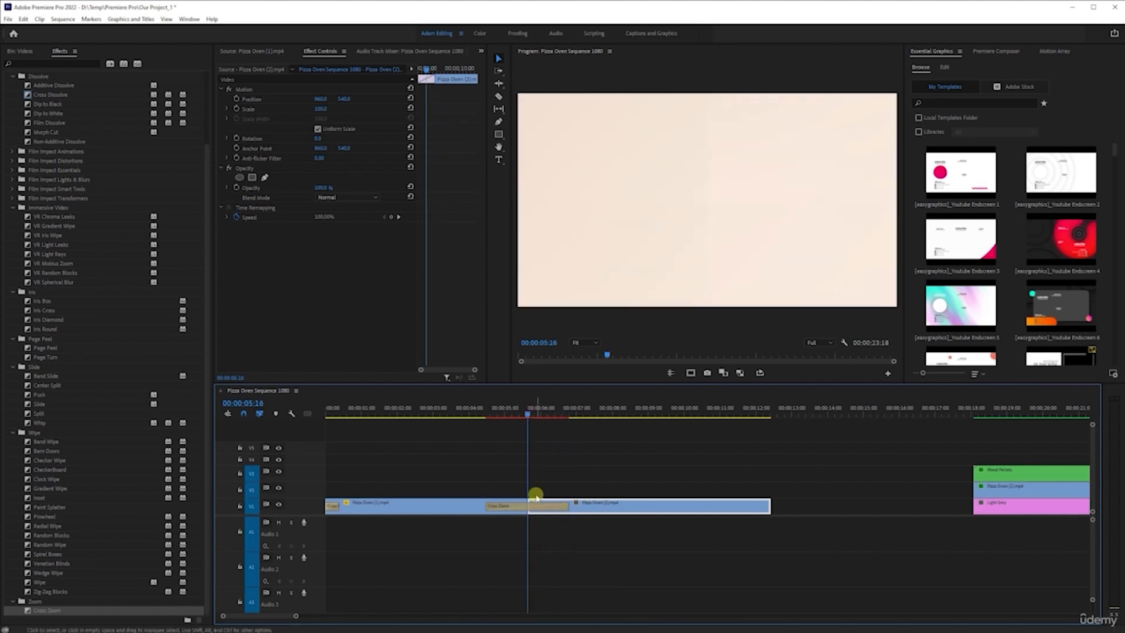
{"action": "left_click", "coordinate": [544, 506]}
{"action": "key", "text": "Delete"}
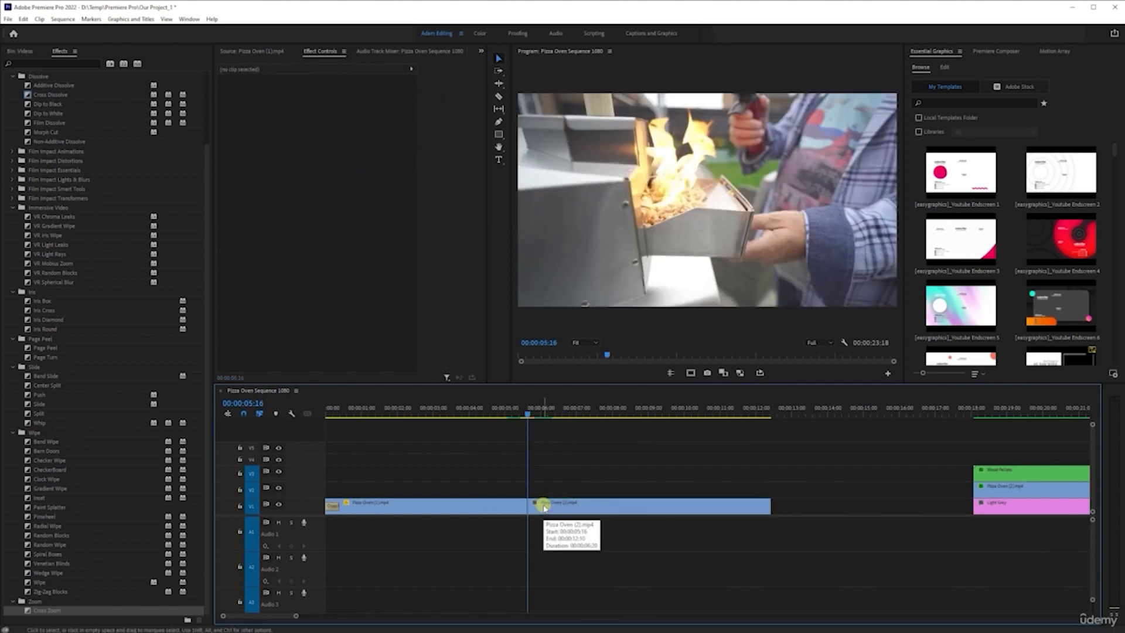
- Select the second pizza oven clip and open the Camera Zoom transitions in Premiere Composer
{"action": "left_click", "coordinate": [1021, 52]}
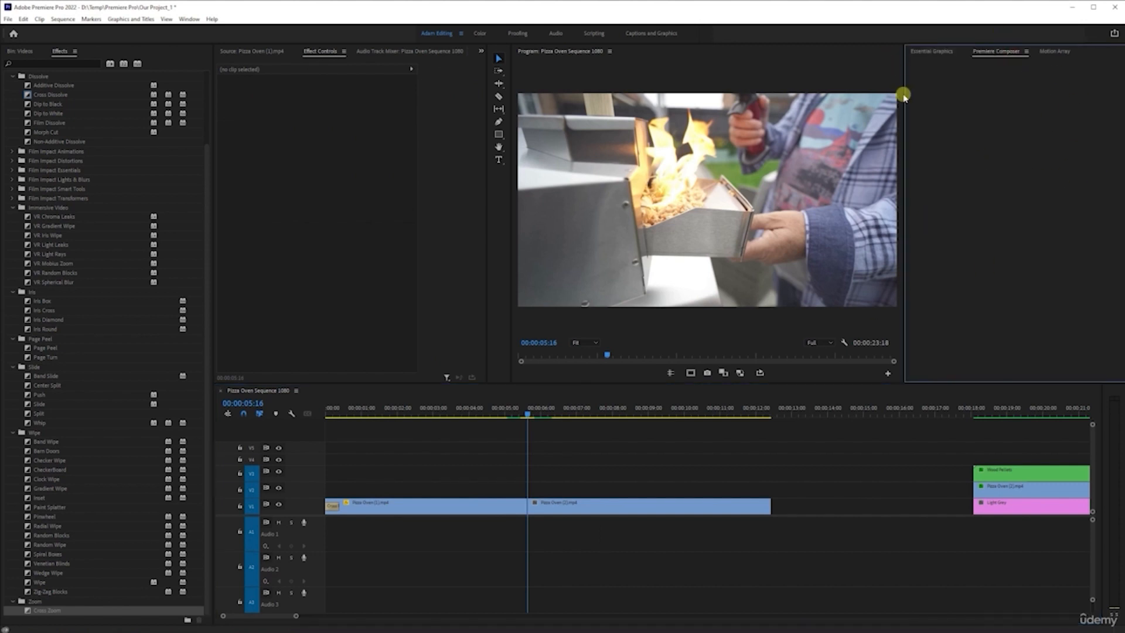
{"action": "left_click", "coordinate": [564, 511]}
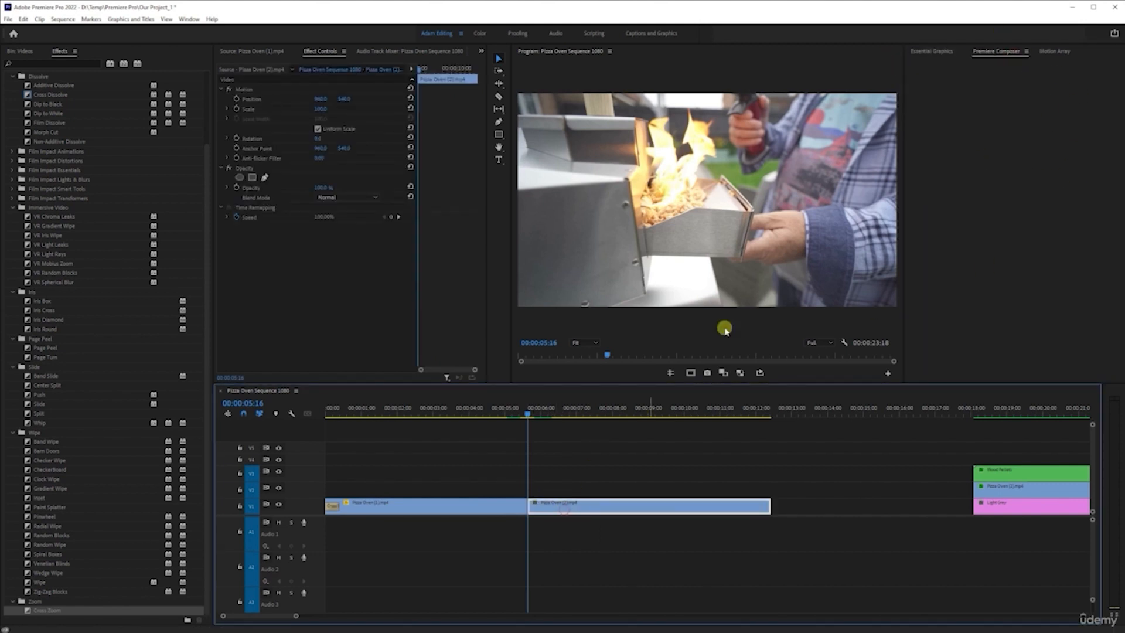
{"action": "left_click", "coordinate": [945, 51]}
{"action": "left_click", "coordinate": [985, 51]}
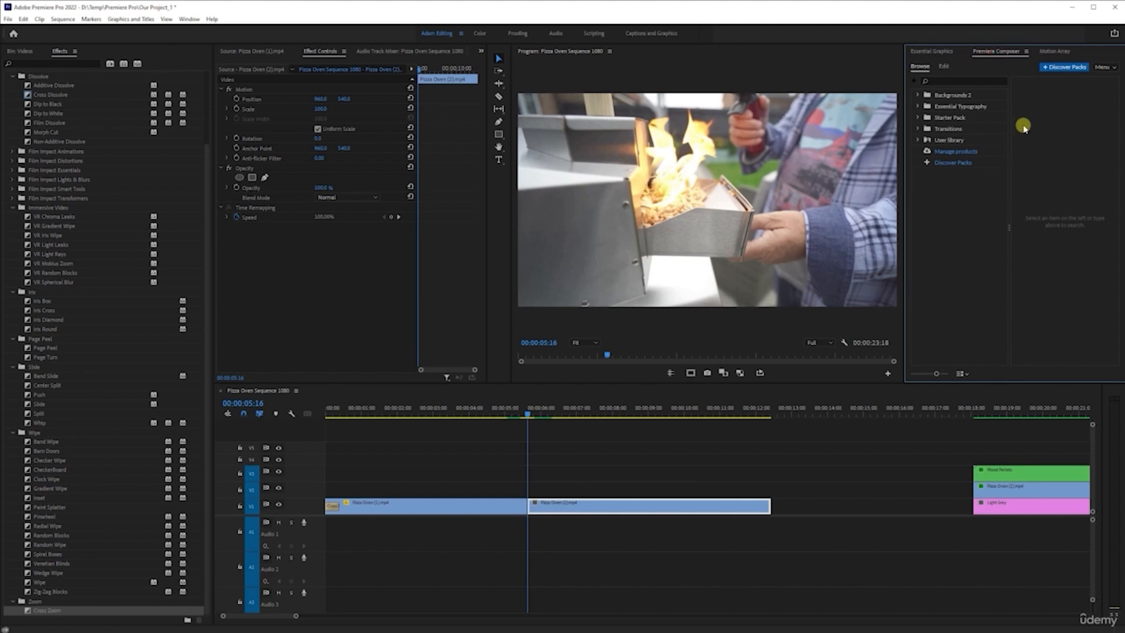
{"action": "left_click", "coordinate": [918, 129]}
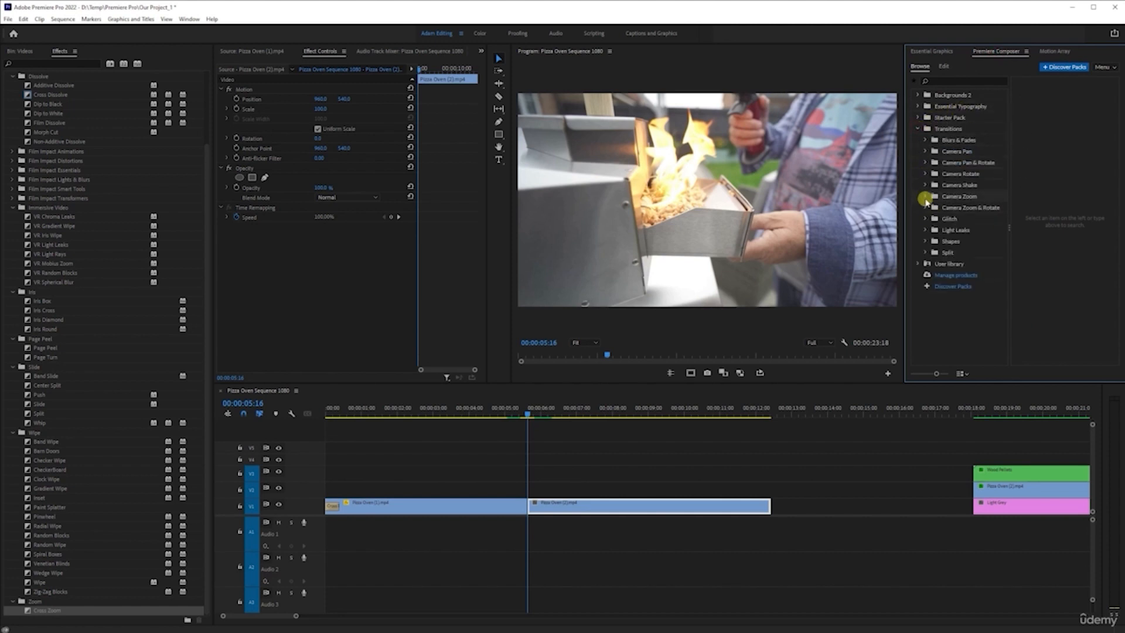
{"action": "left_click", "coordinate": [925, 198]}
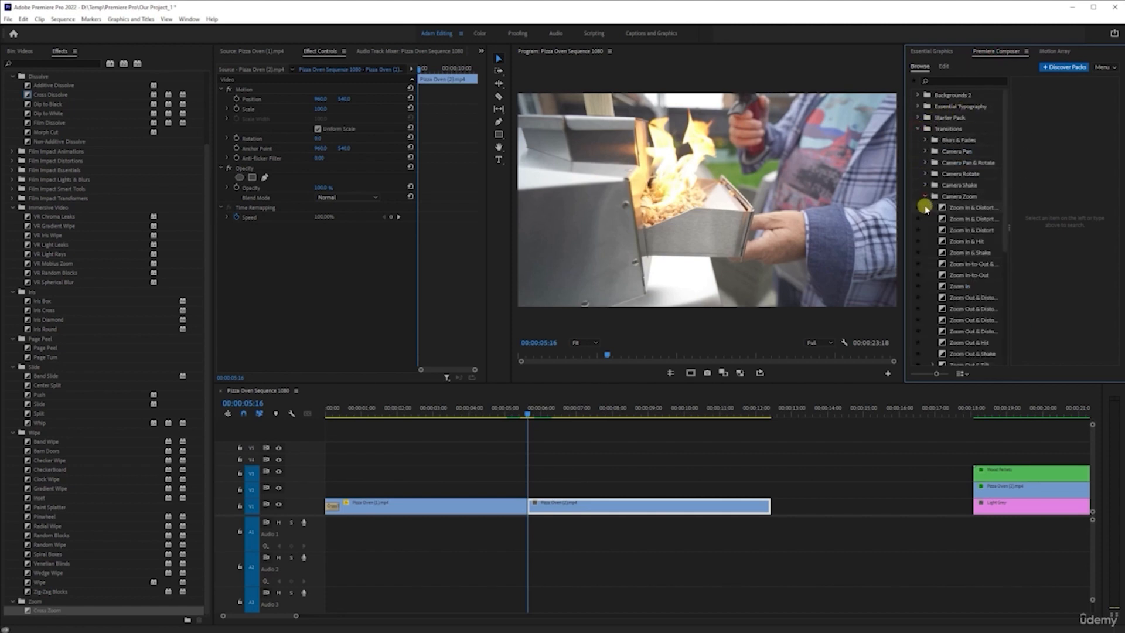
- Add the Zoom In-to-Out transition at the cut at 00:00:05:16 with Add sound turned off
{"action": "scroll", "coordinate": [949, 281], "scroll_direction": "down", "scroll_amount": 3}
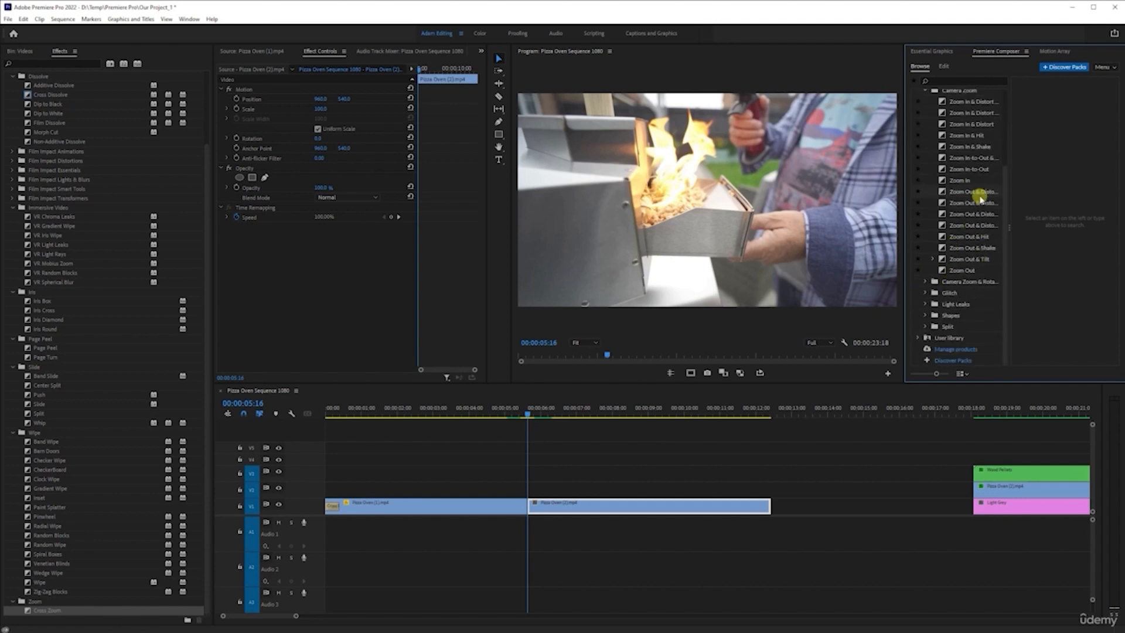
{"action": "left_click", "coordinate": [969, 169]}
{"action": "left_click", "coordinate": [1059, 374]}
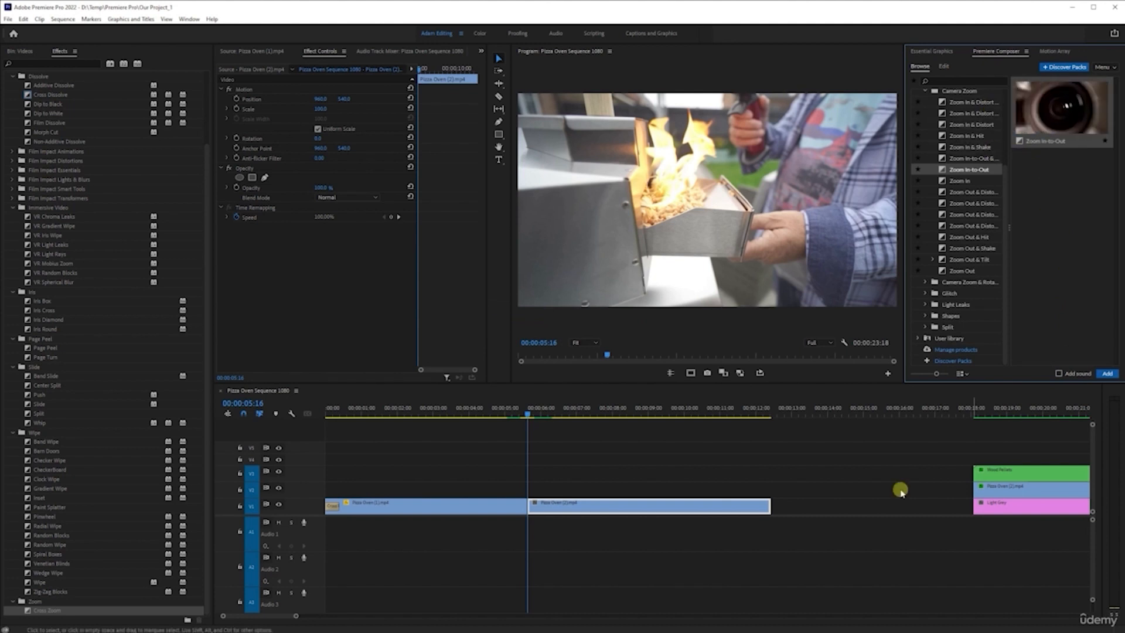
{"action": "left_click", "coordinate": [1107, 373]}
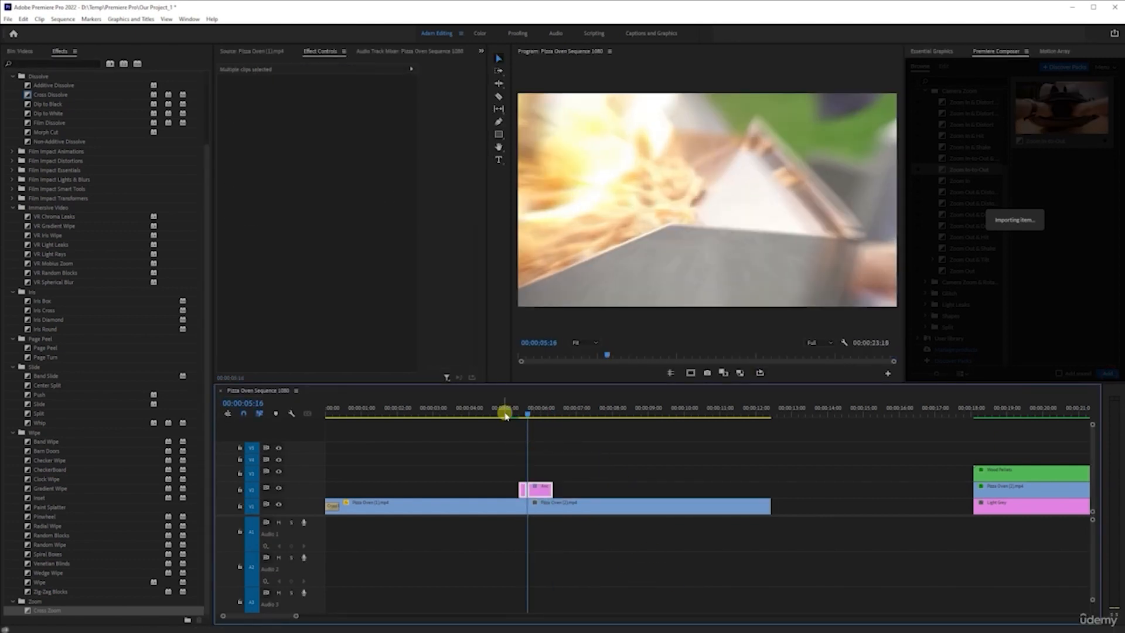
- Disable the Zoom In-to-Out graphics, apply the built-in Cross Zoom to the cut beneath them and play it back
{"action": "left_click_drag", "start_coordinate": [485, 455], "coordinate": [583, 487]}
{"action": "left_click_drag", "start_coordinate": [44, 614], "coordinate": [531, 516]}
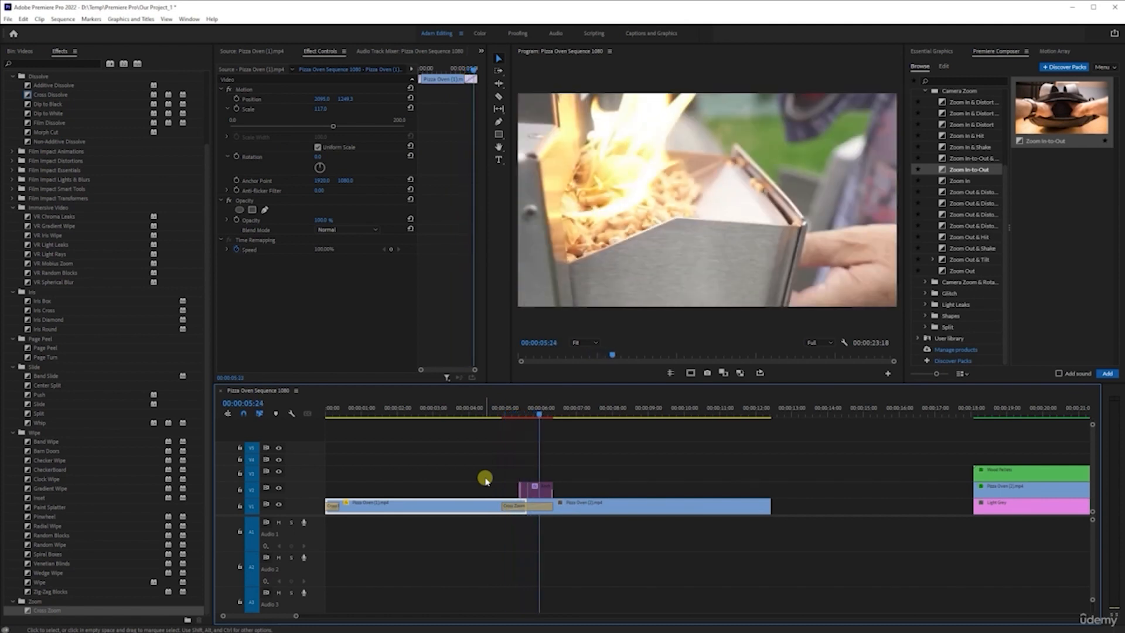
{"action": "key", "text": "space"}
- Delete the Cross Zoom transition from the cut and re-enable the Zoom In-to-Out graphics above it
{"action": "left_click", "coordinate": [542, 511]}
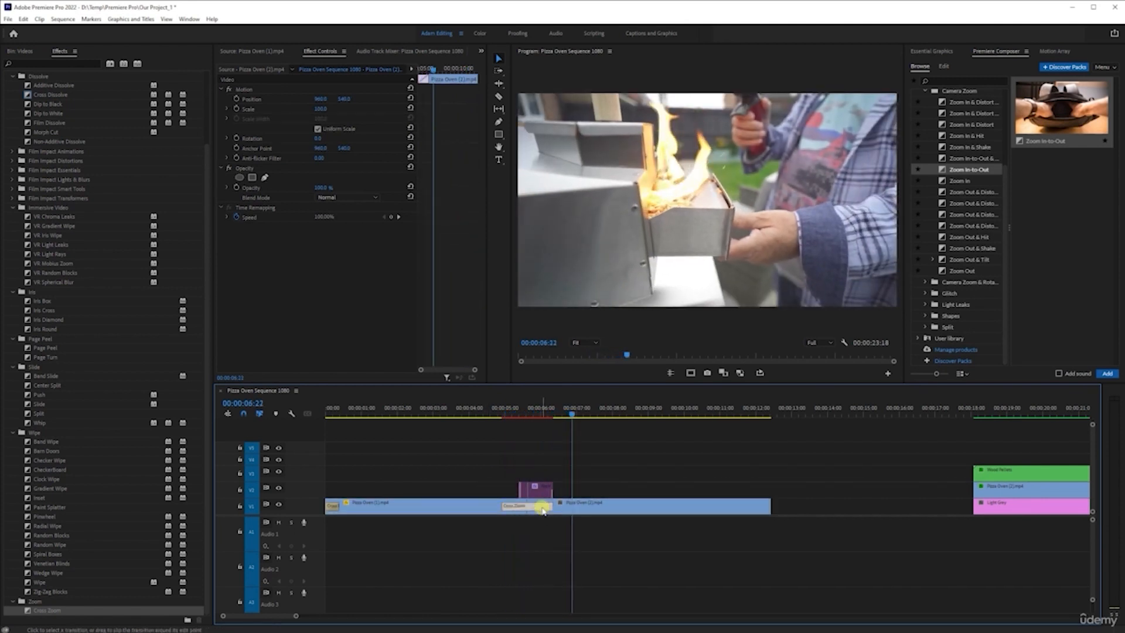
{"action": "key", "text": "Delete"}
{"action": "left_click", "coordinate": [547, 492]}
{"action": "key", "text": "shift+e"}
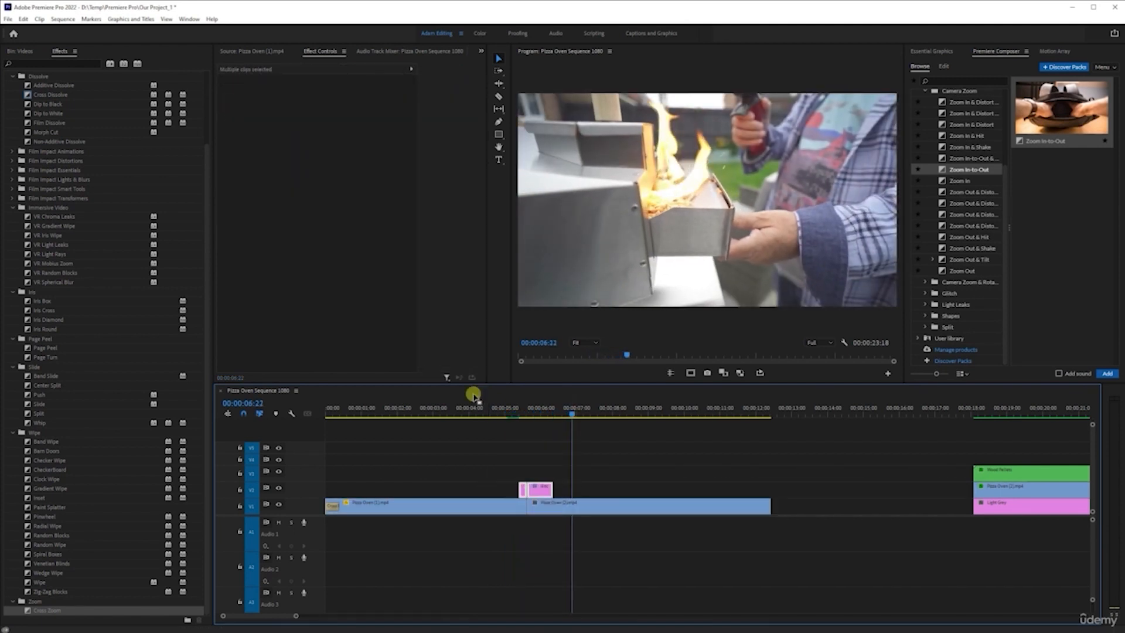
- Play back the Zoom In-to-Out transition between the two pizza oven clips, starting shortly before it each time
{"action": "left_click", "coordinate": [480, 409]}
{"action": "key", "text": "space"}
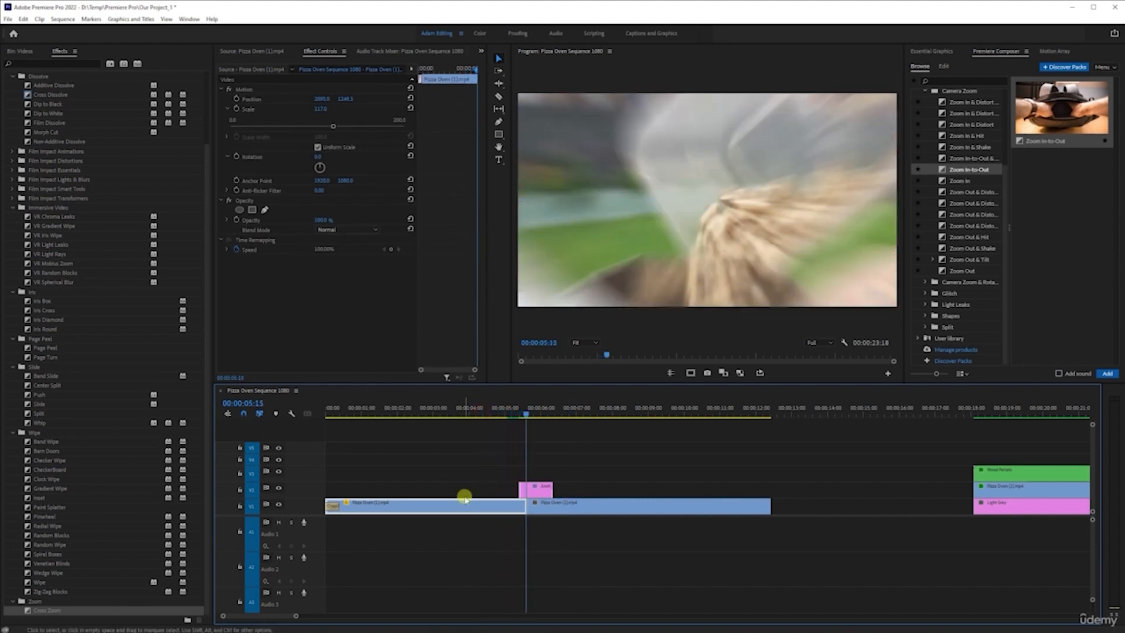
{"action": "left_click", "coordinate": [507, 413]}
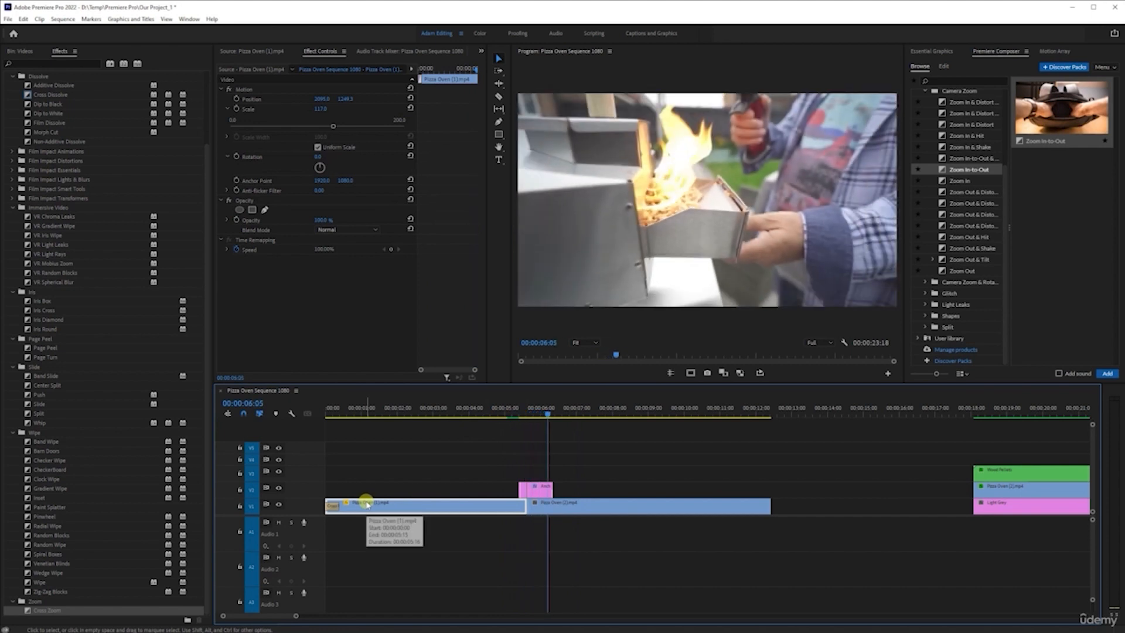
{"action": "left_click", "coordinate": [492, 409]}
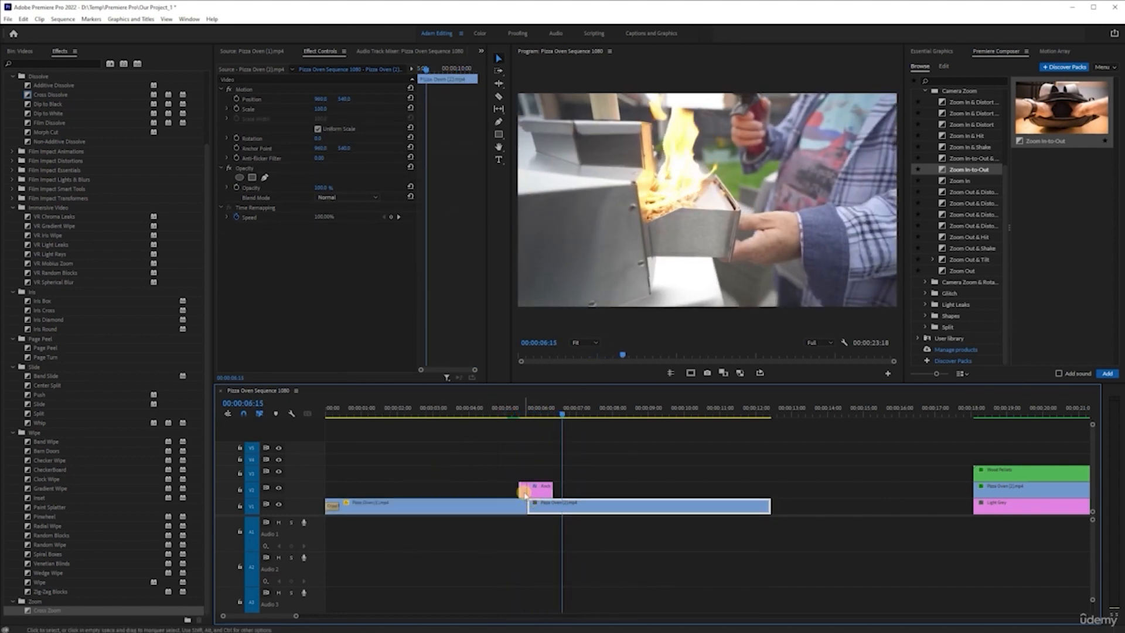
- Extend the start of the first Zoom In-to-Out graphic to about 00:00:05:00 and play the transition back
{"action": "left_click_drag", "start_coordinate": [519, 489], "coordinate": [507, 490]}
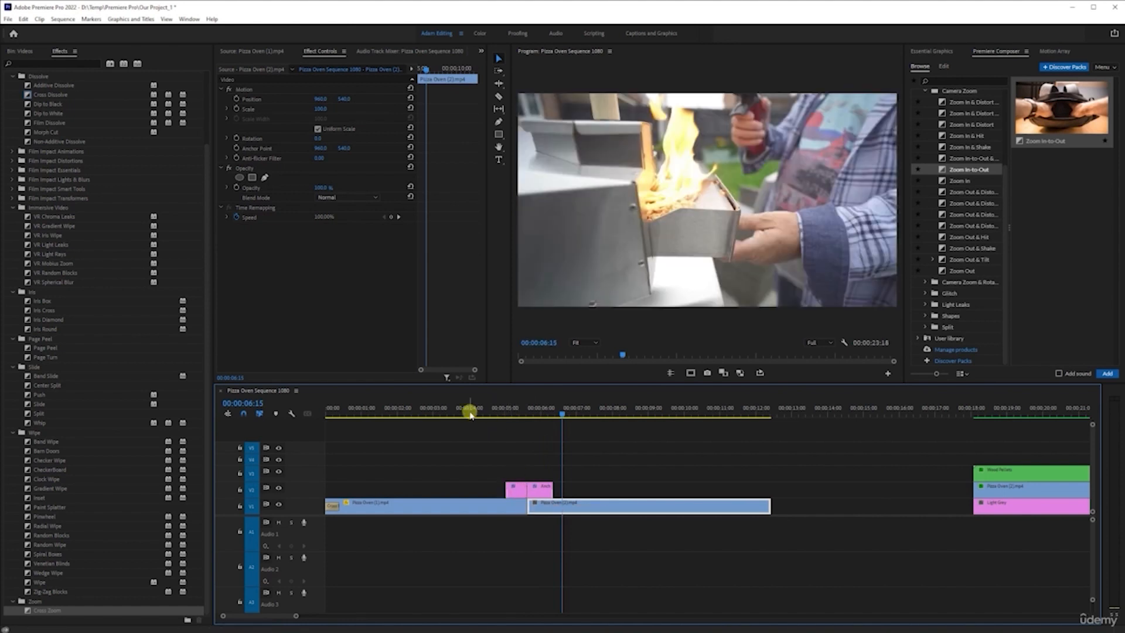
{"action": "left_click", "coordinate": [468, 410]}
{"action": "key", "text": "space"}
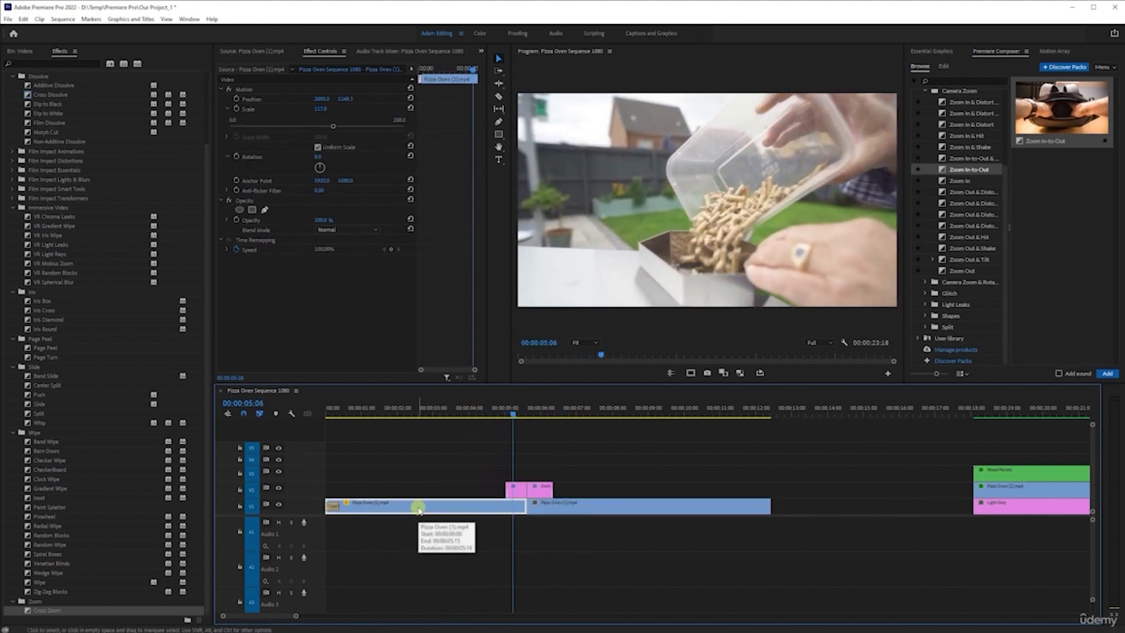
{"action": "left_click_drag", "start_coordinate": [575, 405], "coordinate": [502, 410]}
{"action": "key", "text": "space"}
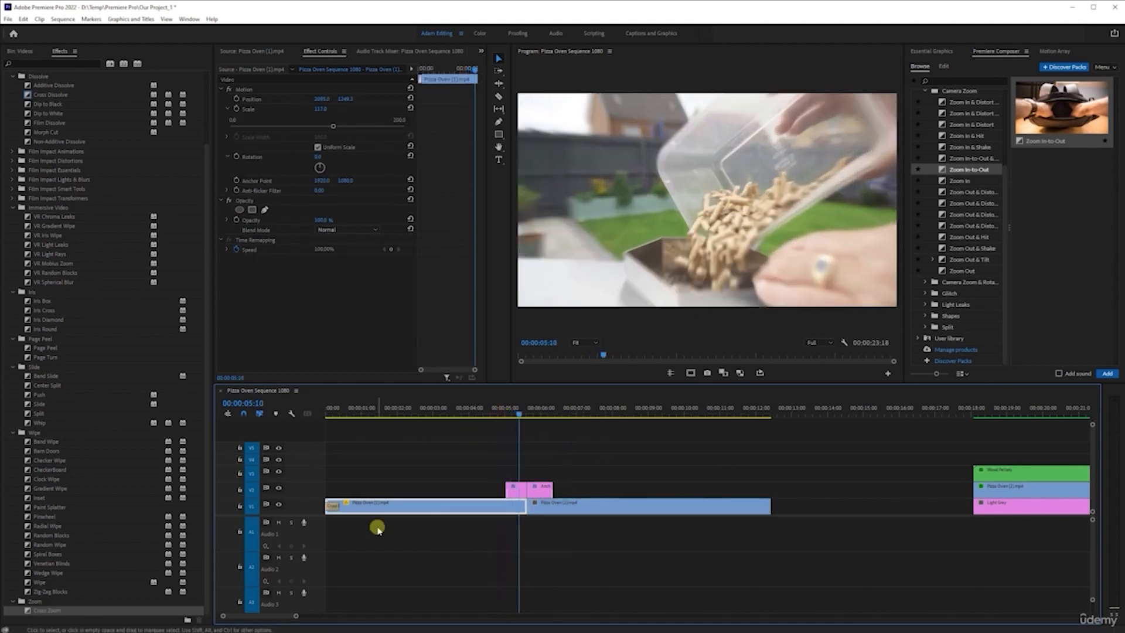
{"action": "key", "text": "space"}
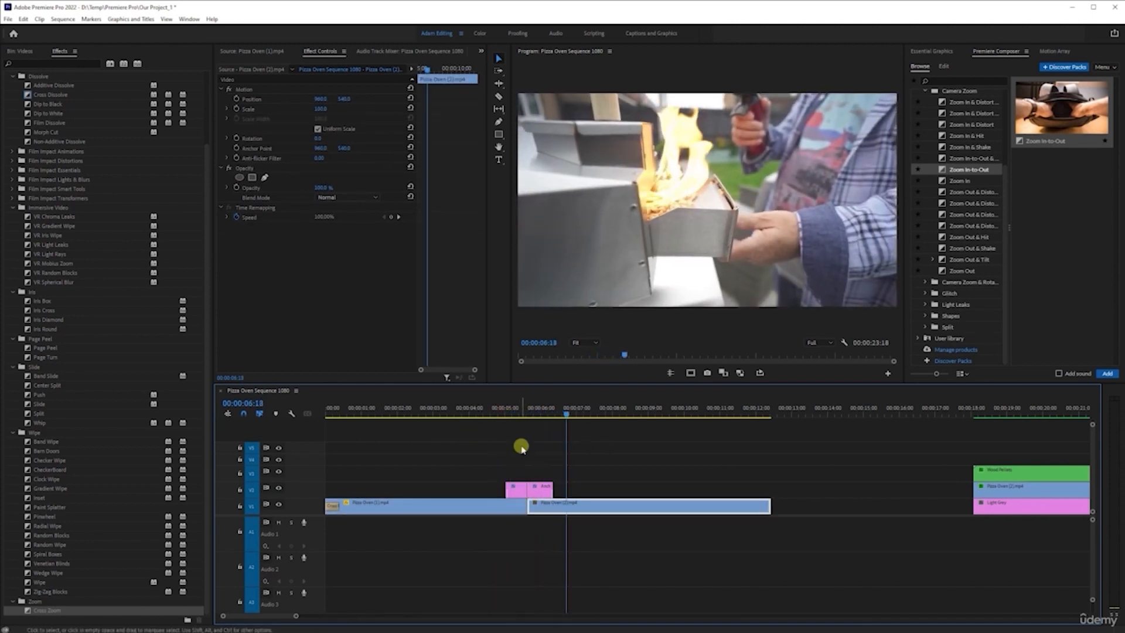
- Replace the Zoom In-to-Out graphics at 00:00:05:16 with a fresh Zoom In-to-Out transition that includes sound
{"action": "left_click", "coordinate": [527, 407]}
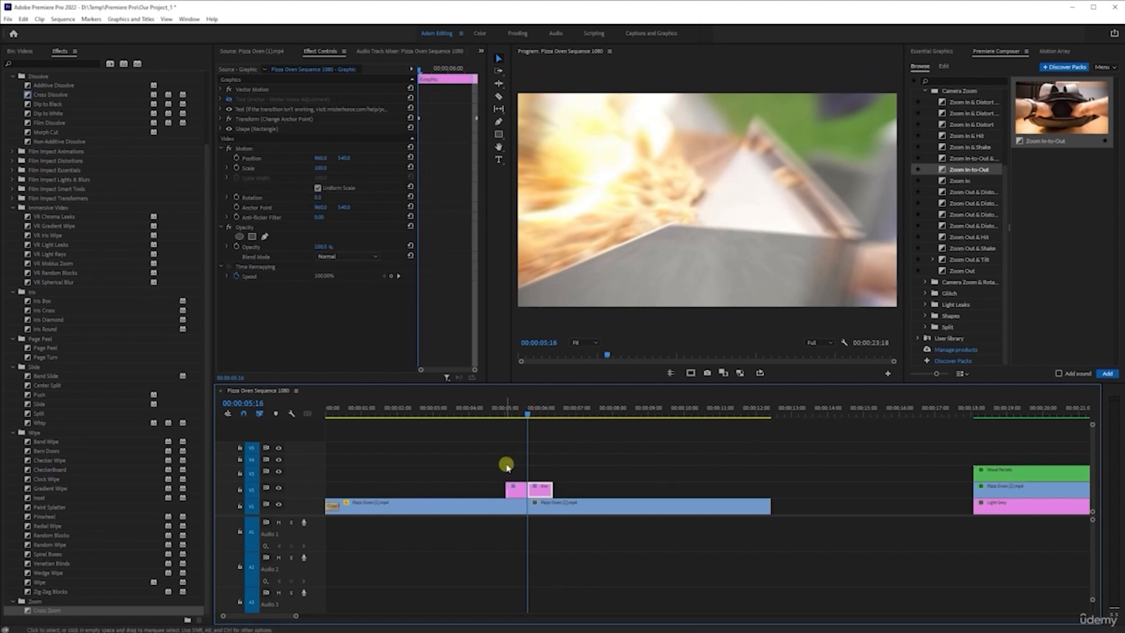
{"action": "left_click_drag", "start_coordinate": [506, 465], "coordinate": [580, 485]}
{"action": "key", "text": "Delete"}
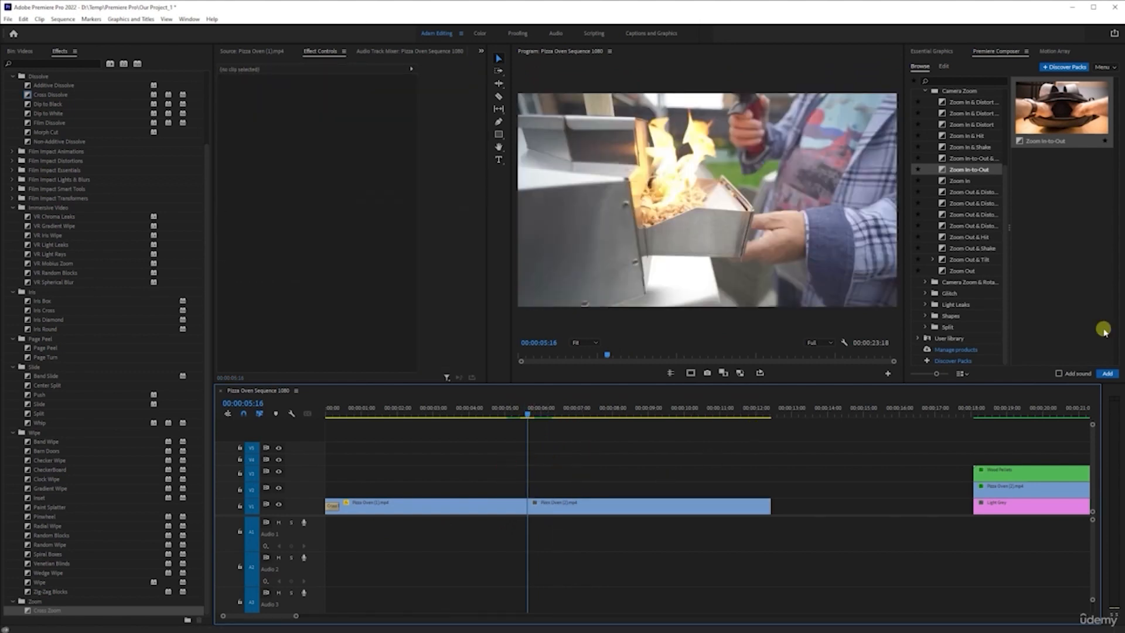
{"action": "left_click", "coordinate": [1058, 374]}
{"action": "left_click", "coordinate": [1108, 373]}
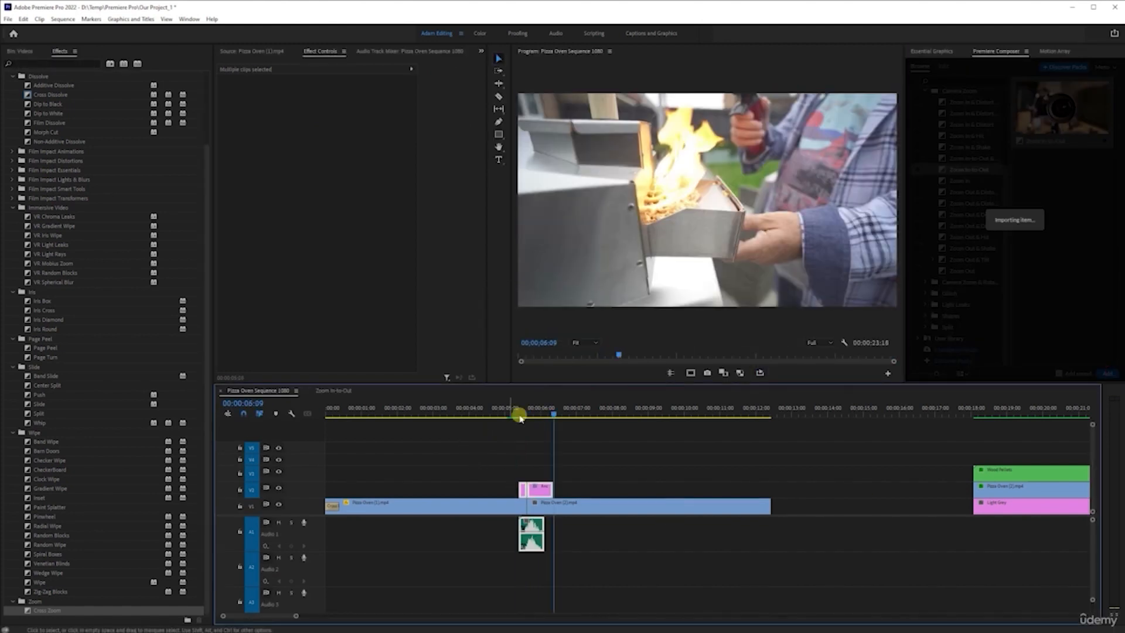
- Play back the Zoom In-to-Out transition with its sound effect, starting shortly before the cut each time
{"action": "left_click", "coordinate": [483, 410]}
{"action": "key", "text": "space"}
{"action": "scroll", "coordinate": [496, 507], "scroll_direction": "up", "scroll_amount": 7}
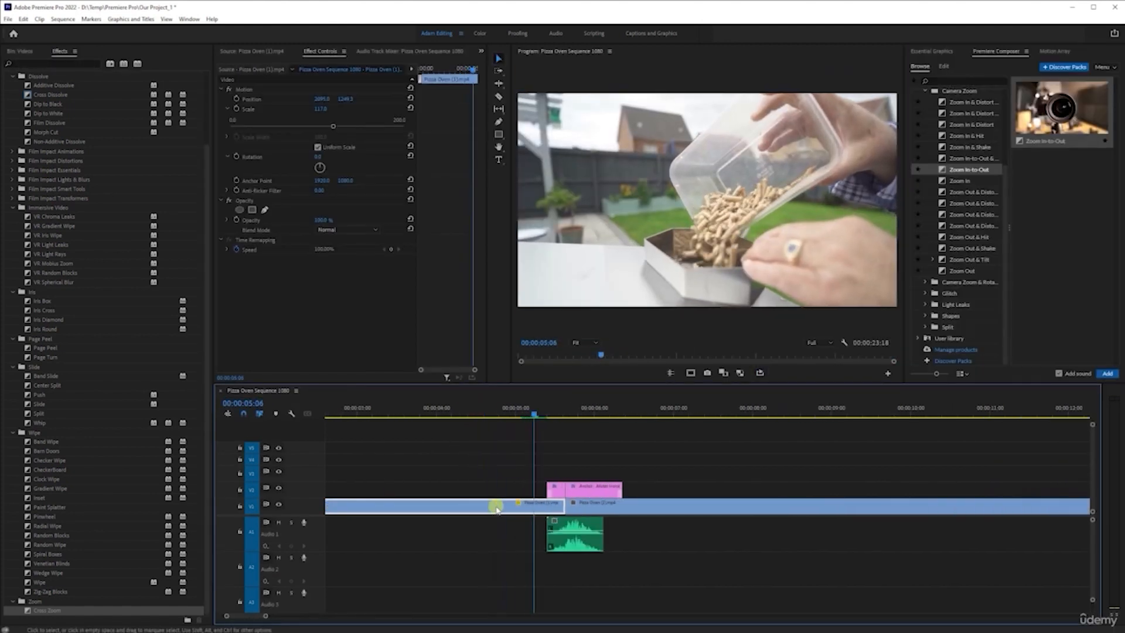
{"action": "key", "text": "space"}
{"action": "scroll", "coordinate": [508, 501], "scroll_direction": "down", "scroll_amount": 6}
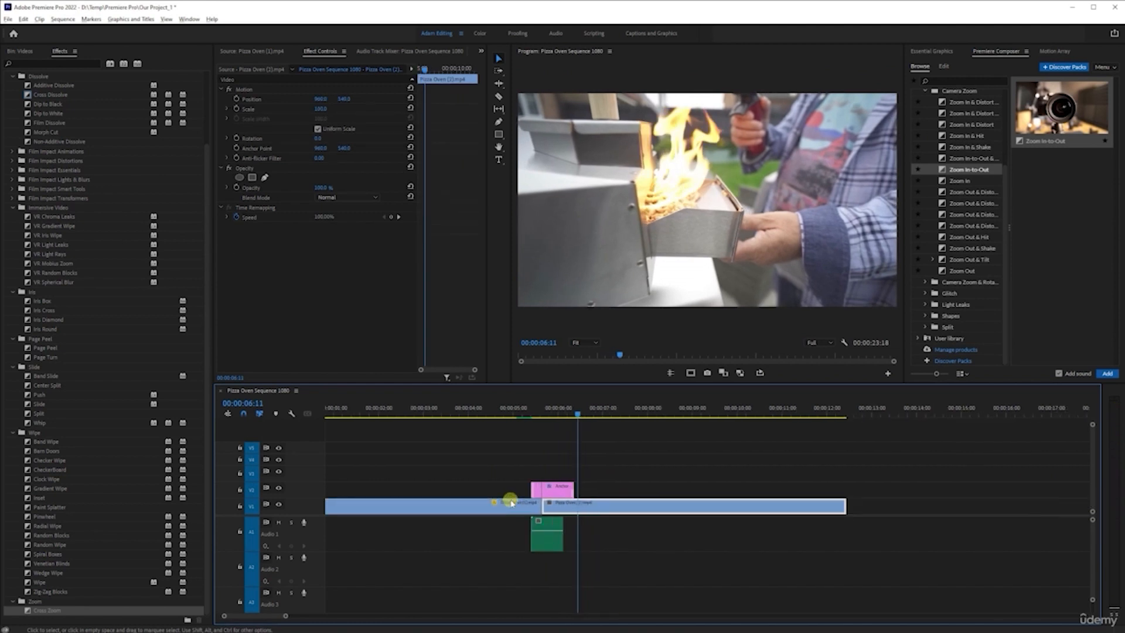
{"action": "left_click", "coordinate": [483, 416]}
{"action": "key", "text": "space"}
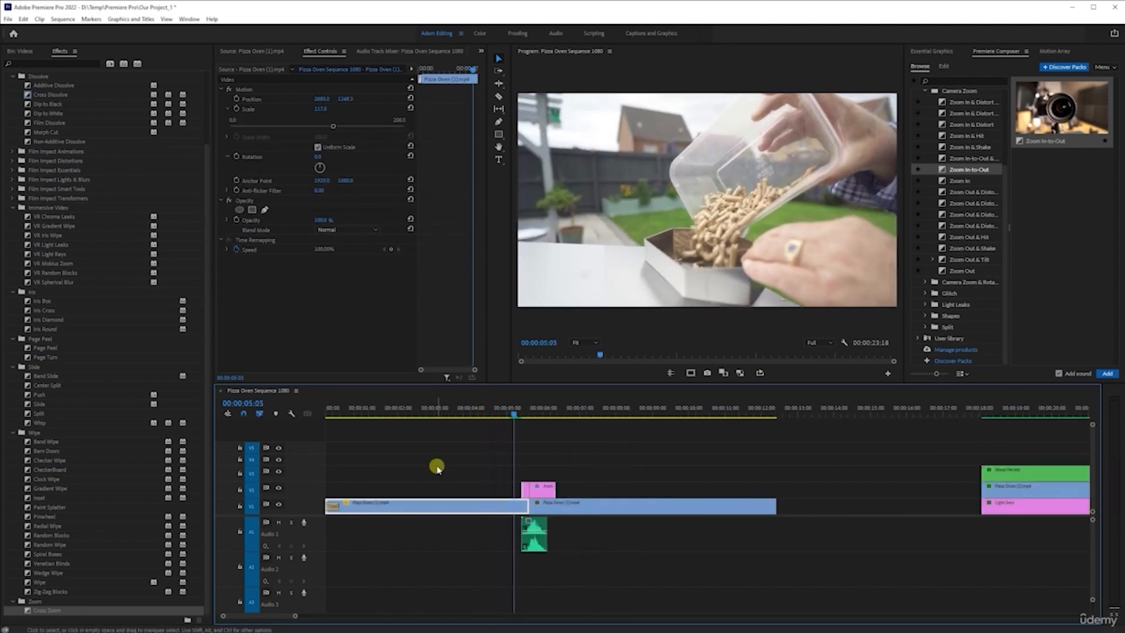
- Delete the Zoom In-to-Out graphics and their sound effect from the timeline
{"action": "left_click_drag", "start_coordinate": [483, 461], "coordinate": [606, 494]}
{"action": "key", "text": "Delete"}
{"action": "left_click_drag", "start_coordinate": [590, 535], "coordinate": [454, 561]}
{"action": "key", "text": "Delete"}
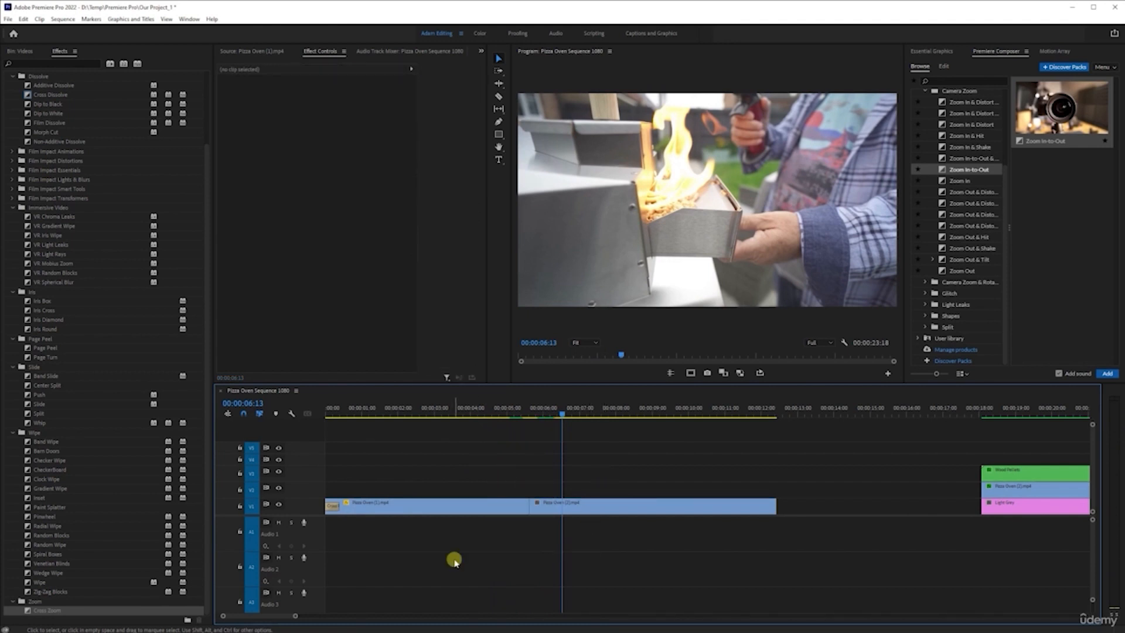
- Add the Zoom In transition from Camera Zoom, with sound, at the cut at 00:00:05:16
{"action": "left_click", "coordinate": [531, 412]}
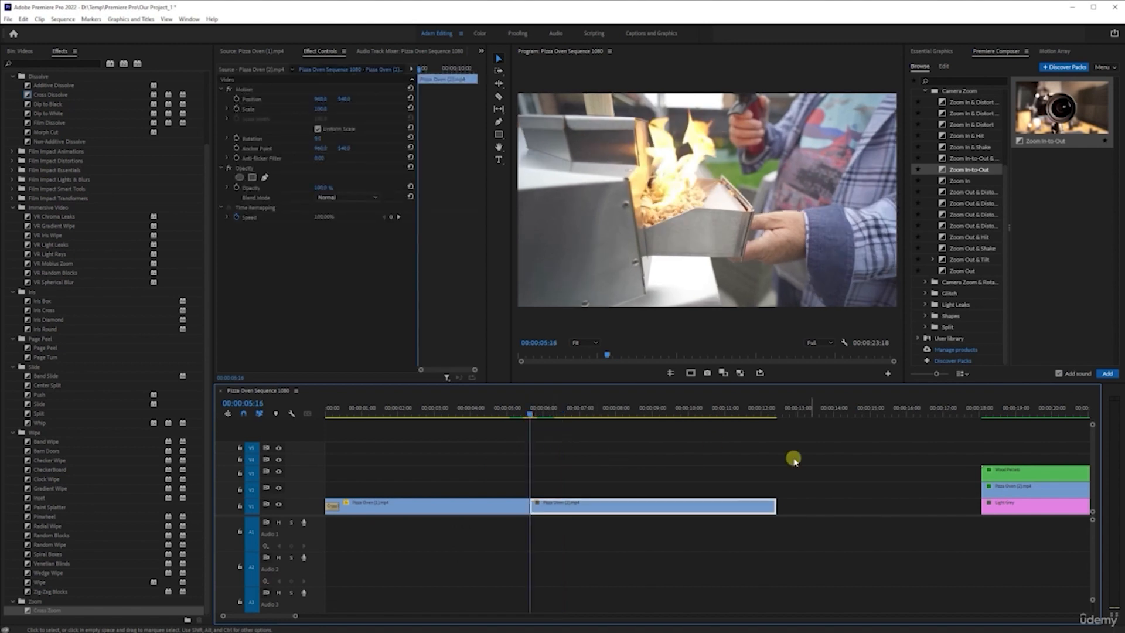
{"action": "left_click", "coordinate": [959, 181]}
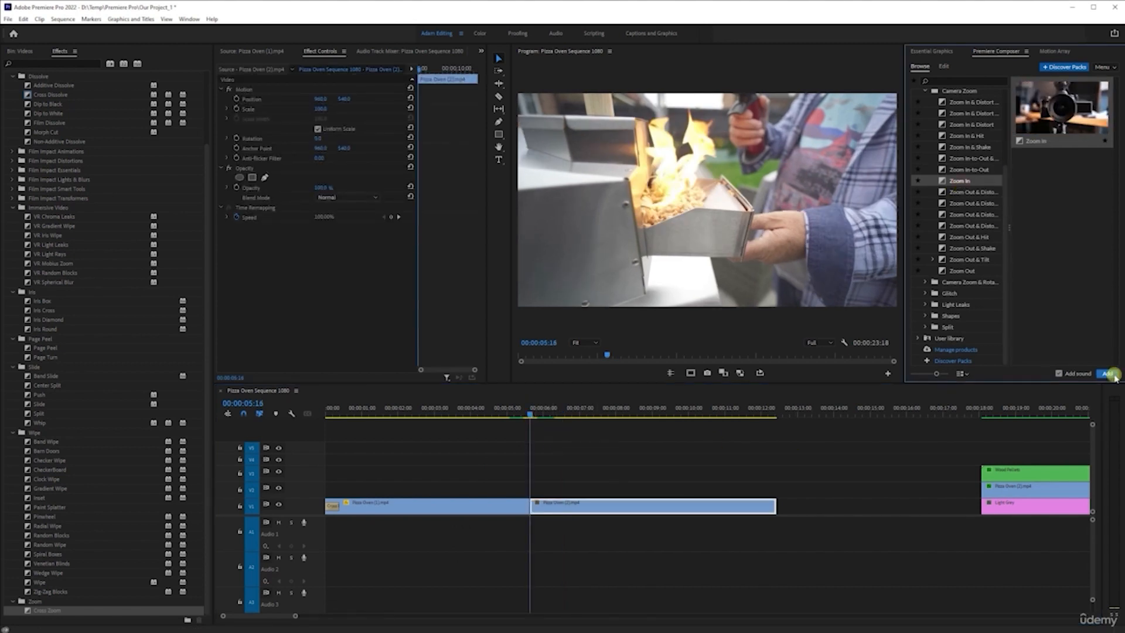
{"action": "left_click", "coordinate": [1107, 374]}
- Play back the Zoom In transition with its sound effect twice, starting shortly before the cut
{"action": "left_click", "coordinate": [497, 418]}
{"action": "left_click", "coordinate": [520, 498]}
{"action": "scroll", "coordinate": [520, 500], "scroll_direction": "up", "scroll_amount": 2}
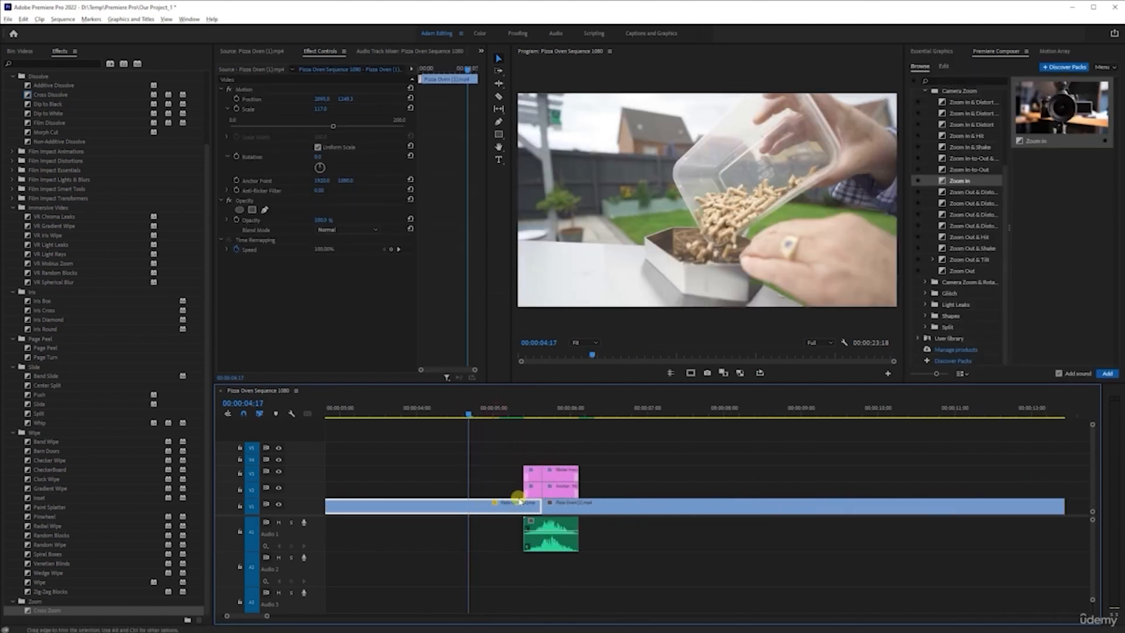
{"action": "scroll", "coordinate": [520, 500], "scroll_direction": "up", "scroll_amount": 1}
{"action": "key", "text": "space"}
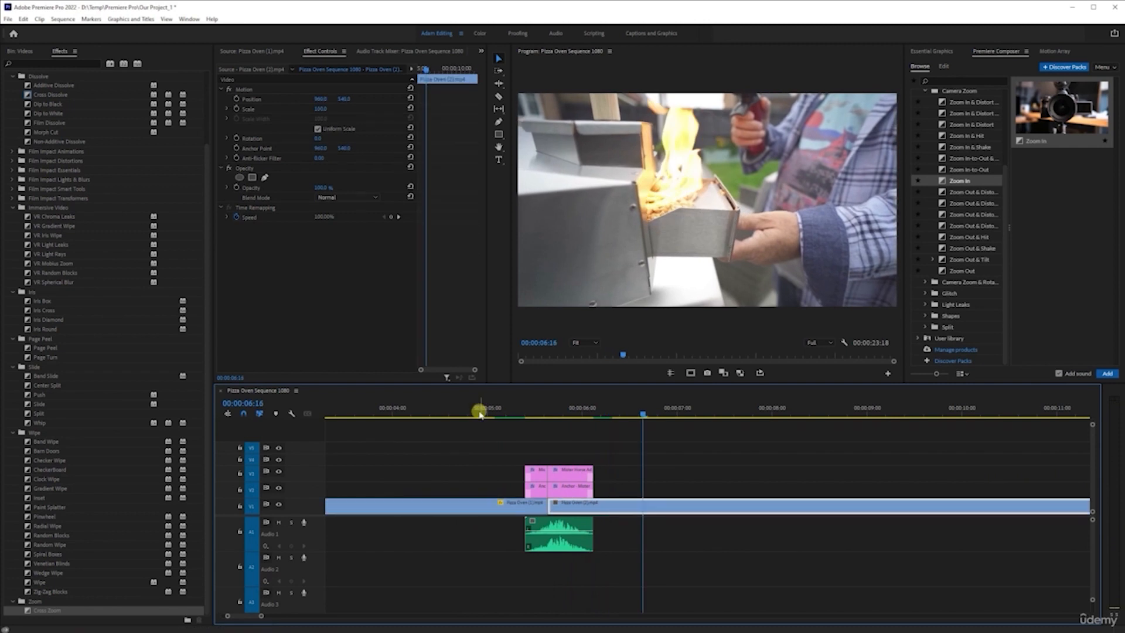
{"action": "left_click", "coordinate": [456, 410]}
{"action": "key", "text": "space"}
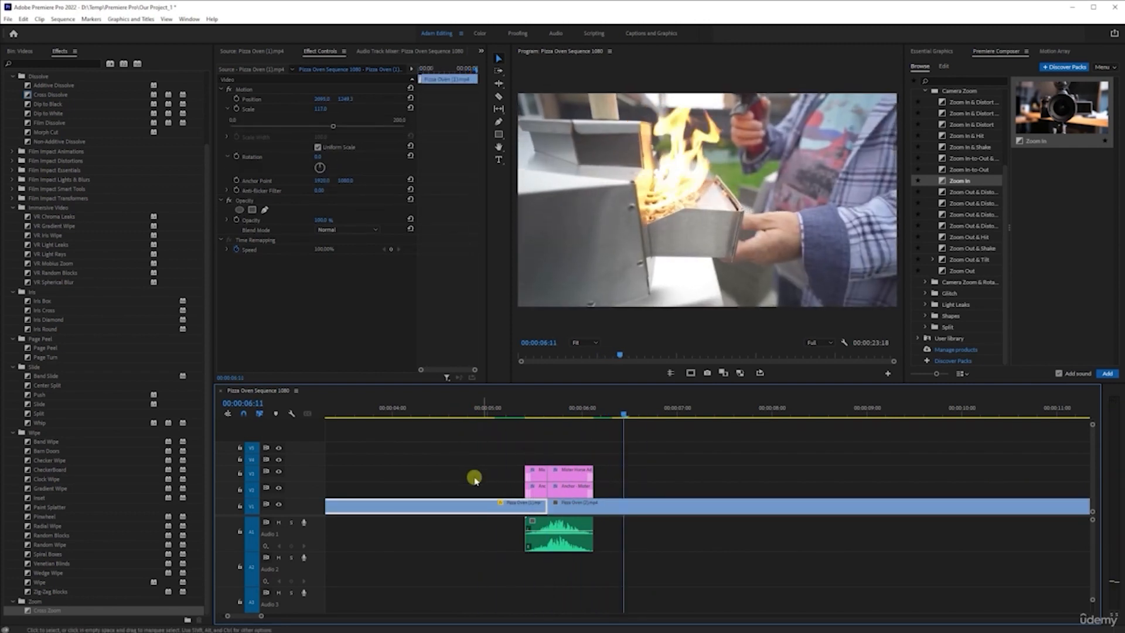
- Delete the Zoom In transition's graphics and its sound effect from the timeline
{"action": "left_click_drag", "start_coordinate": [494, 437], "coordinate": [625, 485]}
{"action": "key", "text": "Delete"}
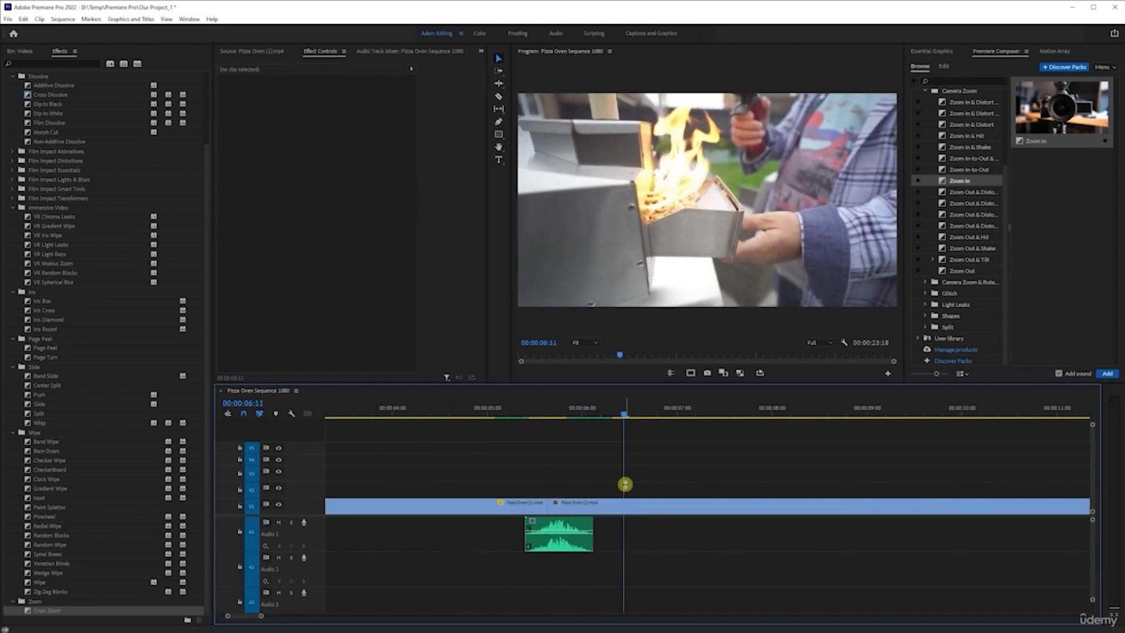
{"action": "left_click_drag", "start_coordinate": [617, 531], "coordinate": [507, 559]}
{"action": "key", "text": "Delete"}
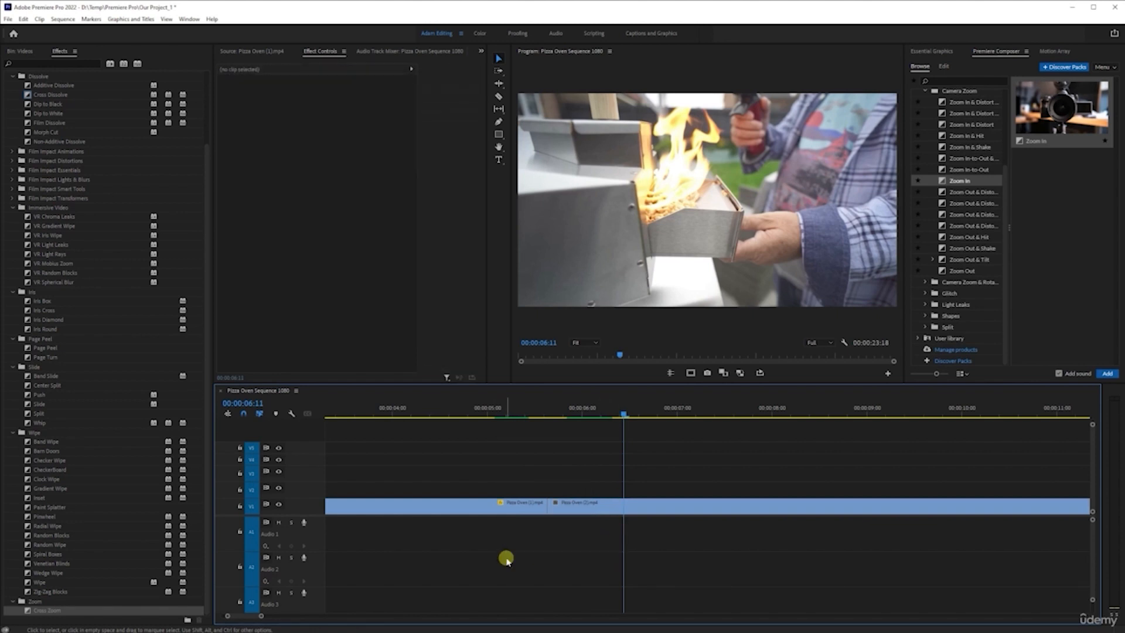
- Add the Left variant of the Pan transition from Camera Pan, with sound turned off, at the cut at 00:00:05:16
{"action": "scroll", "coordinate": [964, 234], "scroll_direction": "up", "scroll_amount": 3}
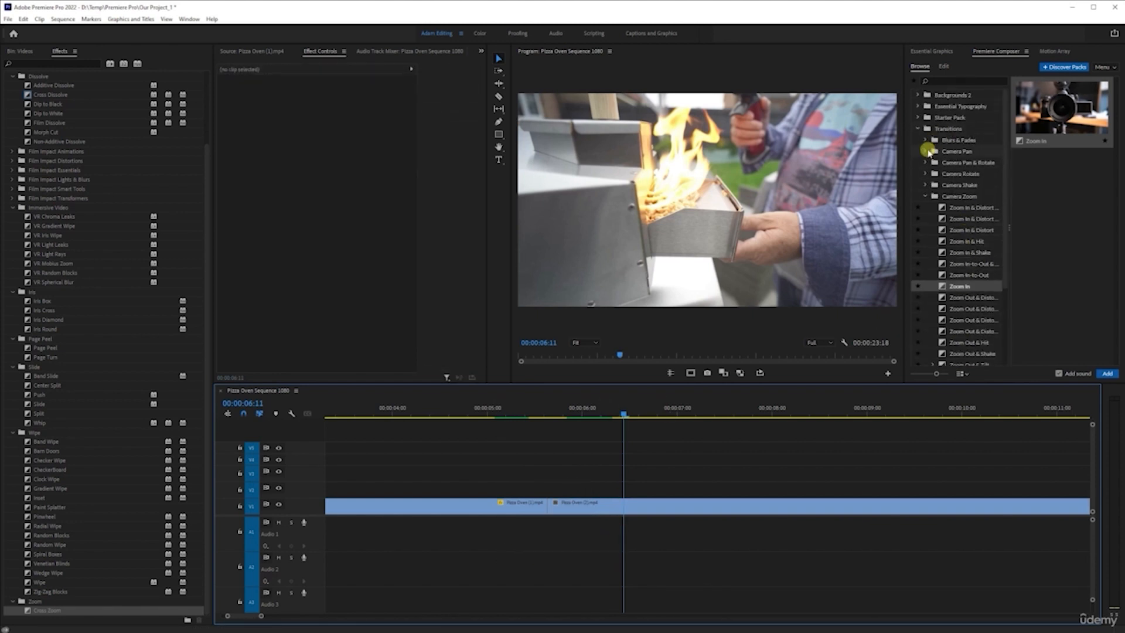
{"action": "left_click", "coordinate": [929, 151]}
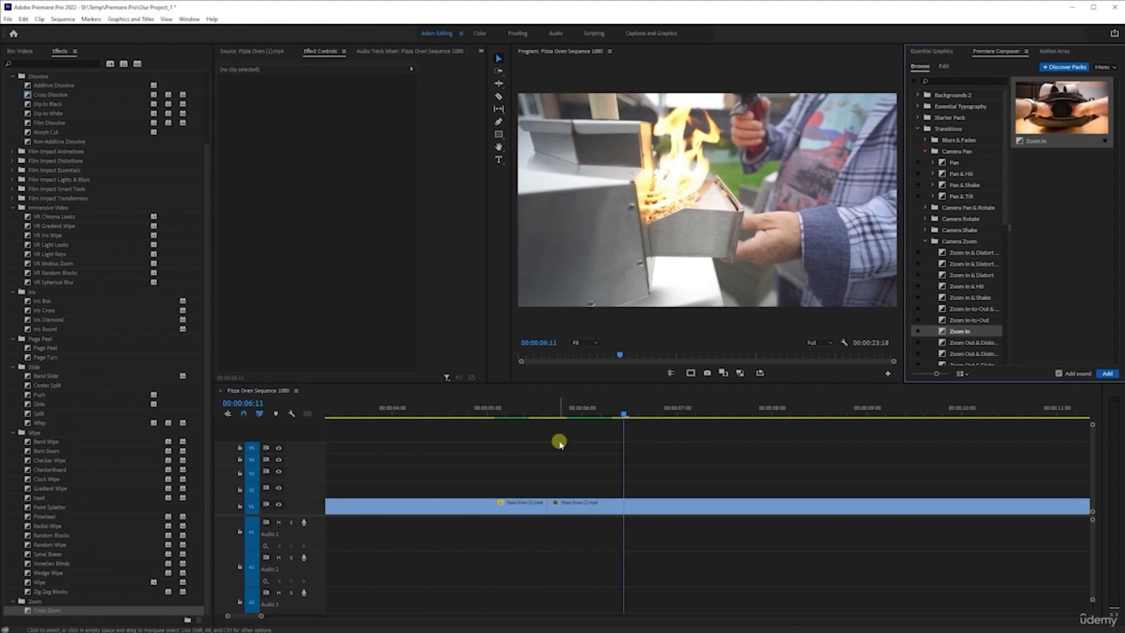
{"action": "left_click", "coordinate": [552, 414]}
{"action": "left_click", "coordinate": [1059, 374]}
{"action": "left_click", "coordinate": [952, 162]}
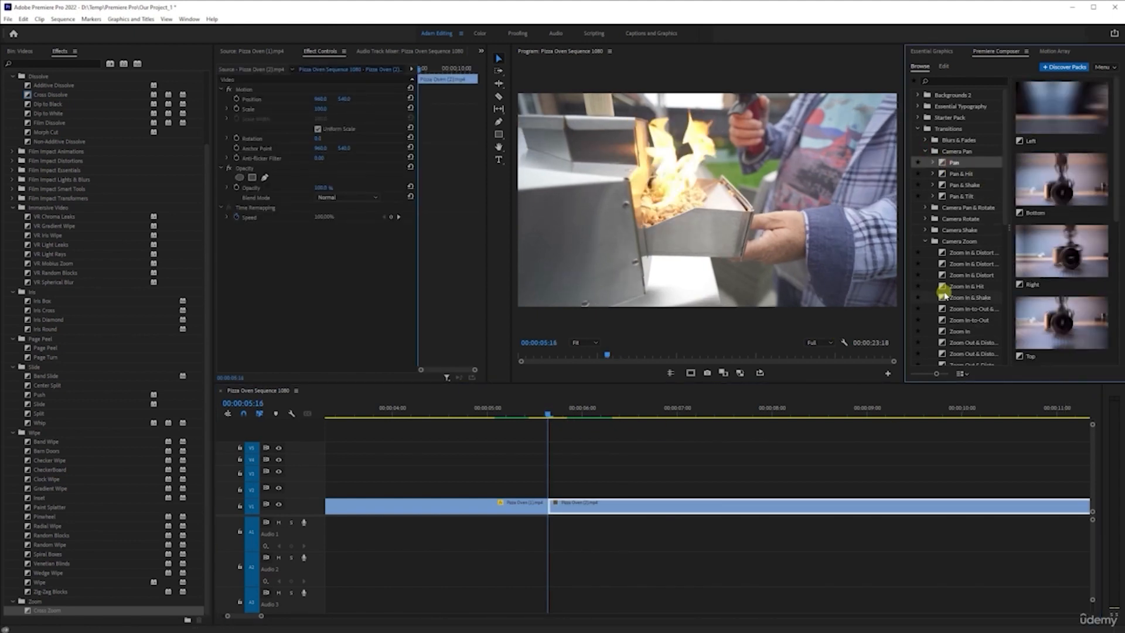
{"action": "left_click", "coordinate": [1049, 115]}
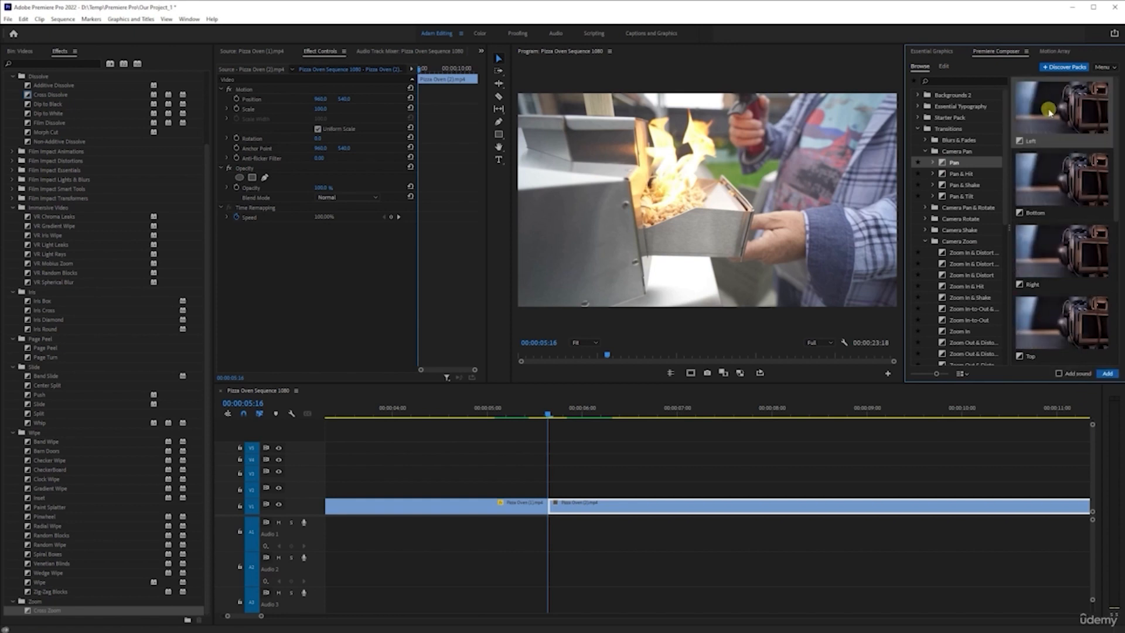
{"action": "left_click", "coordinate": [1107, 374]}
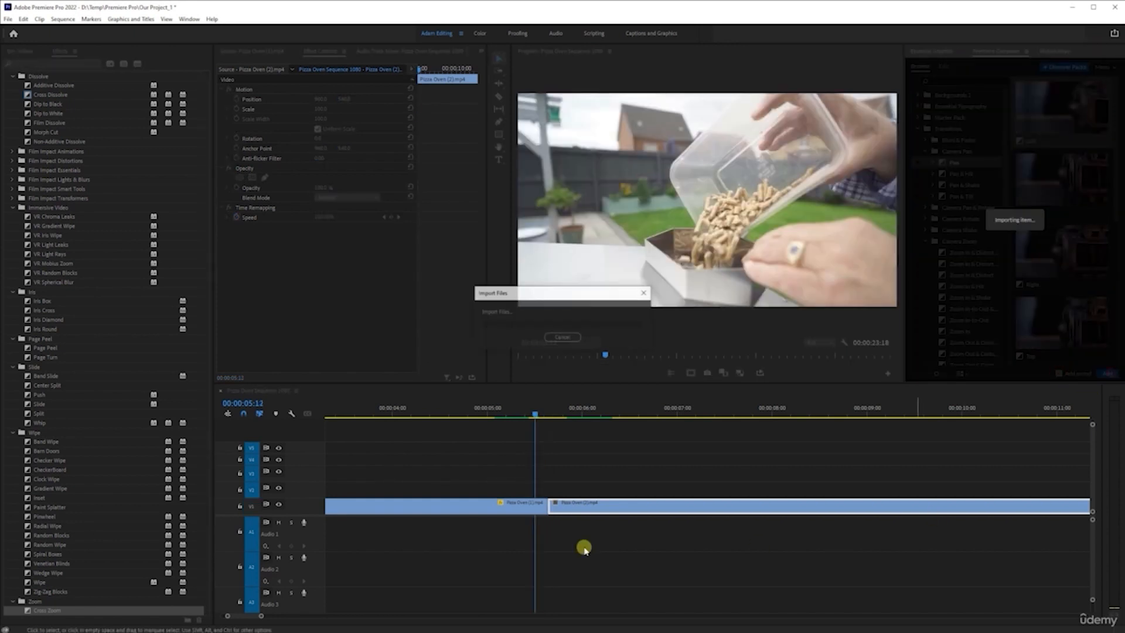
- Play back the Pan Left transition three times, starting shortly before the cut each time
{"action": "left_click", "coordinate": [499, 414]}
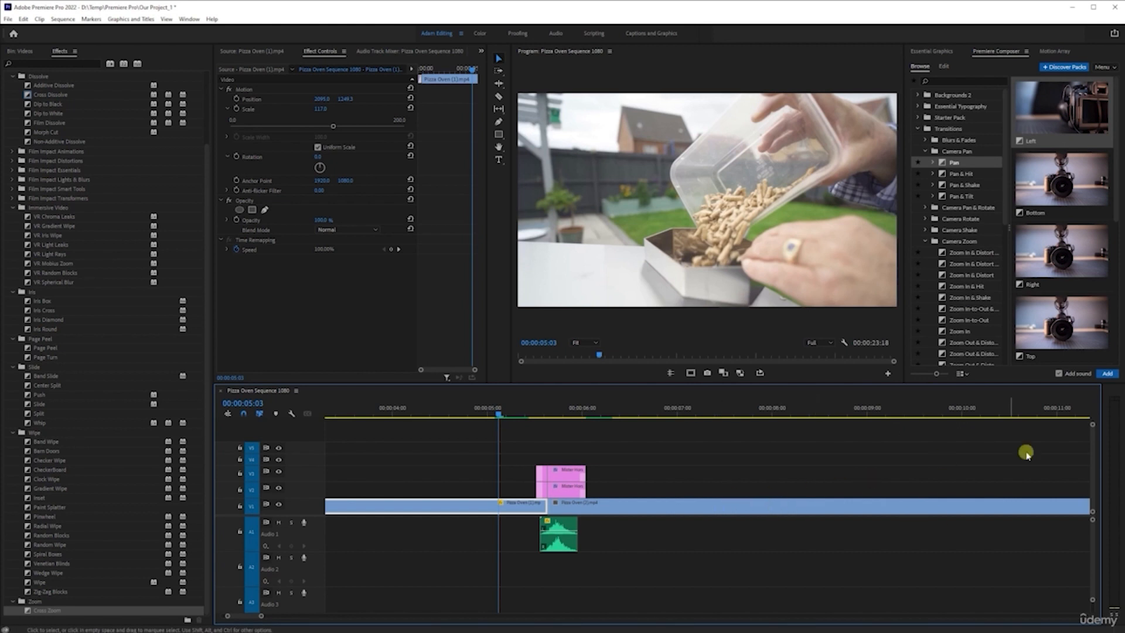
{"action": "key", "text": "space"}
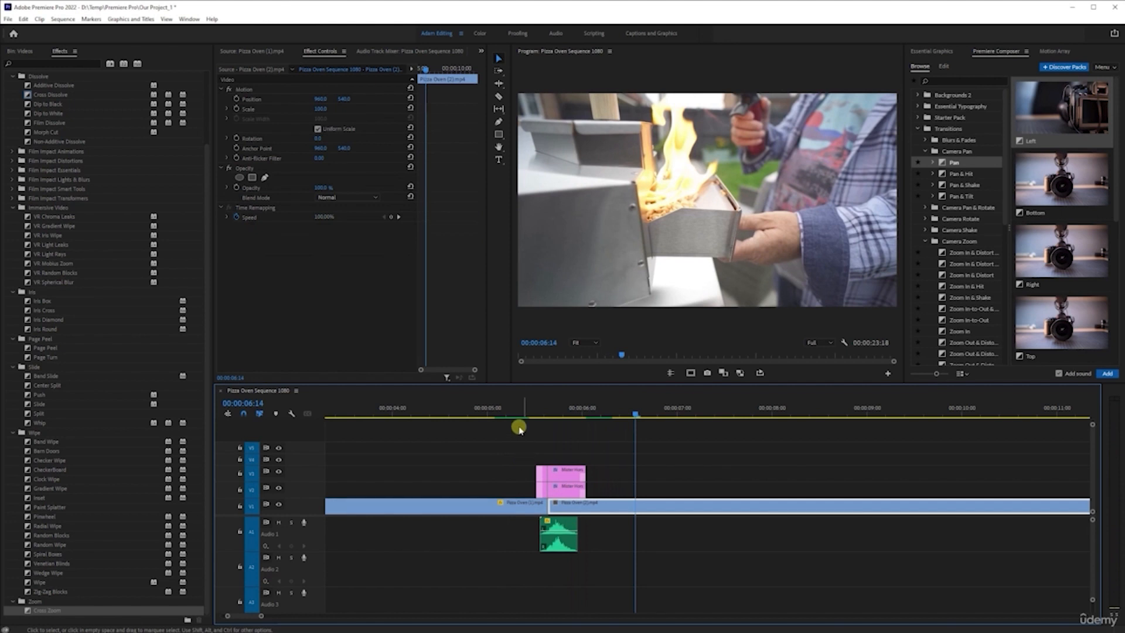
{"action": "left_click", "coordinate": [490, 411]}
{"action": "key", "text": "space"}
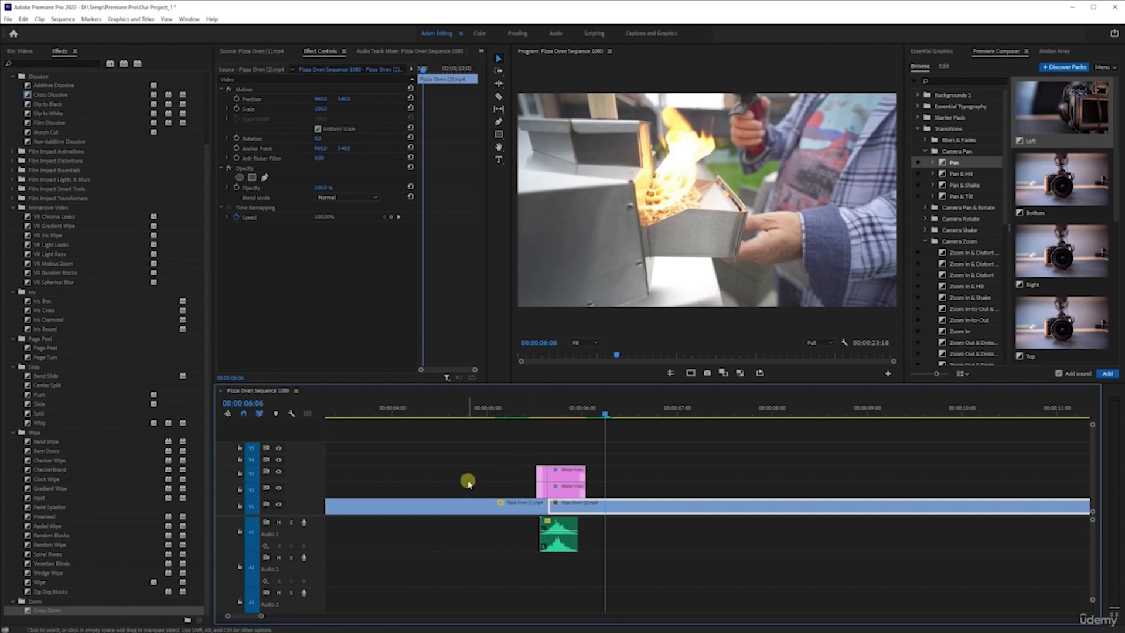
{"action": "left_click", "coordinate": [516, 410]}
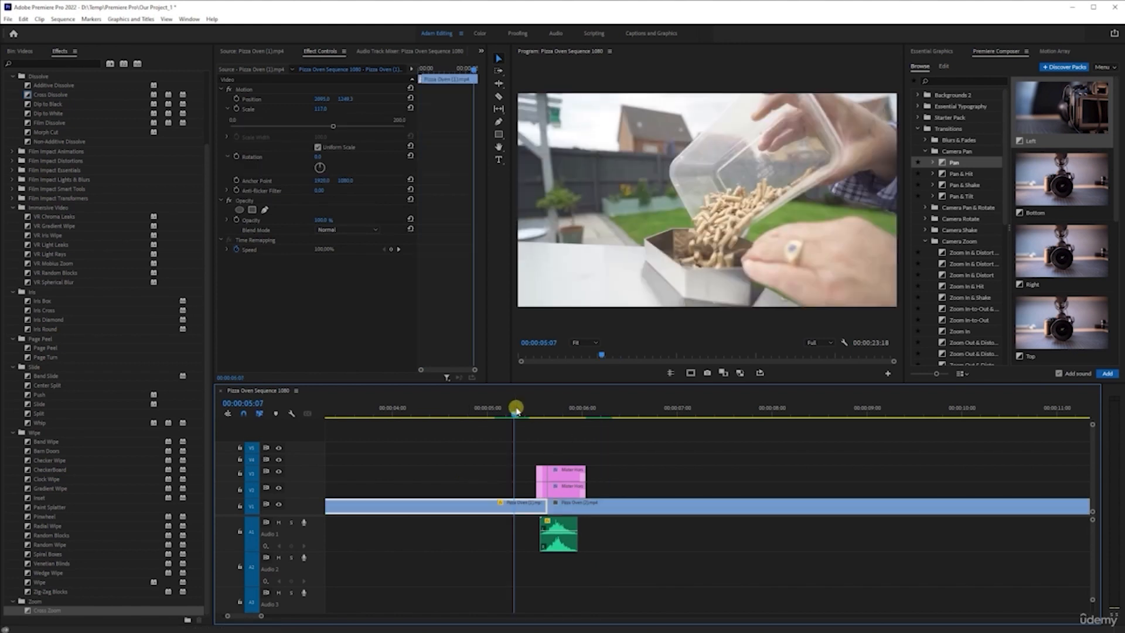
{"action": "key", "text": "space"}
- Delete the Pan Left graphics and their sound effect from the timeline
{"action": "left_click_drag", "start_coordinate": [514, 441], "coordinate": [628, 487]}
{"action": "key", "text": "Delete"}
{"action": "left_click_drag", "start_coordinate": [641, 526], "coordinate": [515, 564]}
{"action": "key", "text": "Delete"}
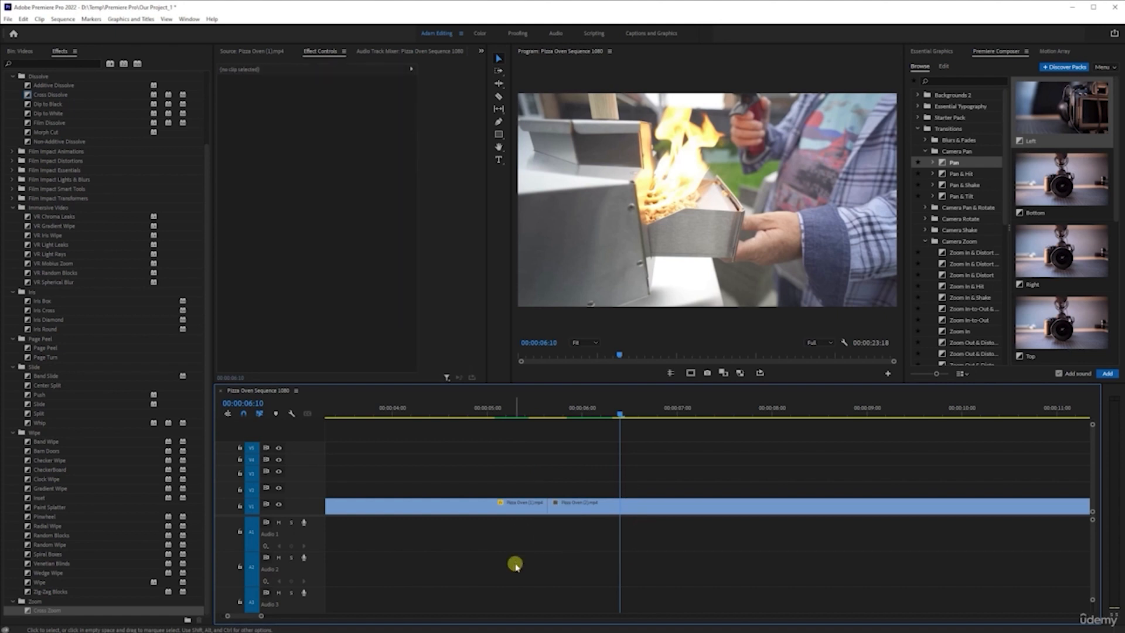
- Play back the plain cut between the two pizza oven clips from 00:00:05:04, without any transition
{"action": "scroll", "coordinate": [564, 428], "scroll_direction": "down", "scroll_amount": 2}
{"action": "left_click", "coordinate": [560, 409]}
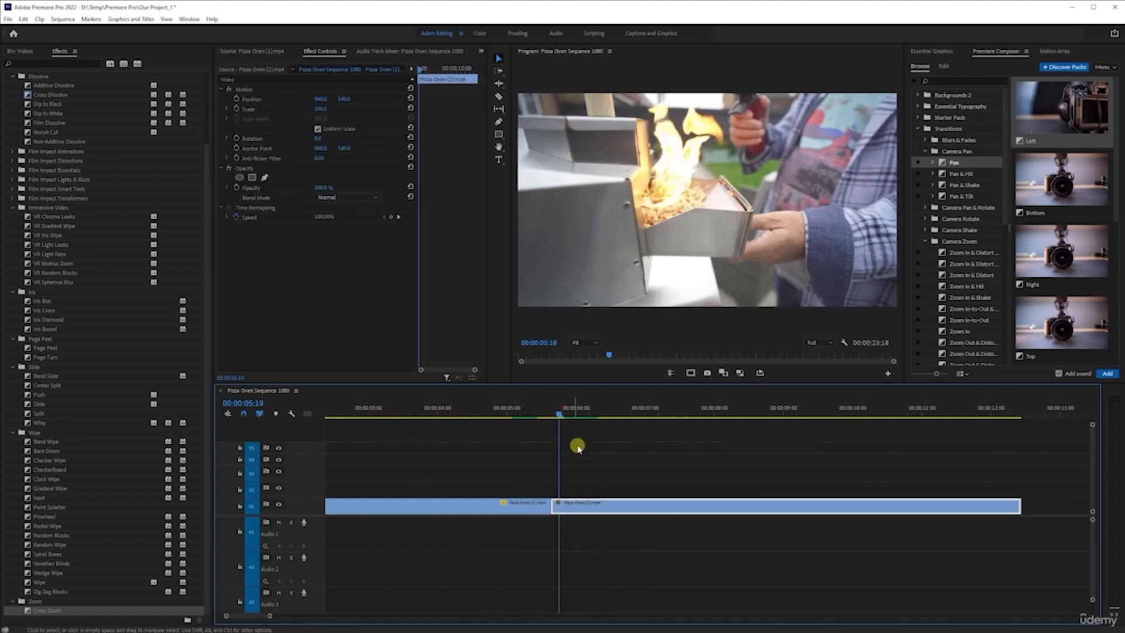
{"action": "scroll", "coordinate": [595, 456], "scroll_direction": "down", "scroll_amount": 2}
{"action": "scroll", "coordinate": [527, 473], "scroll_direction": "up", "scroll_amount": 2}
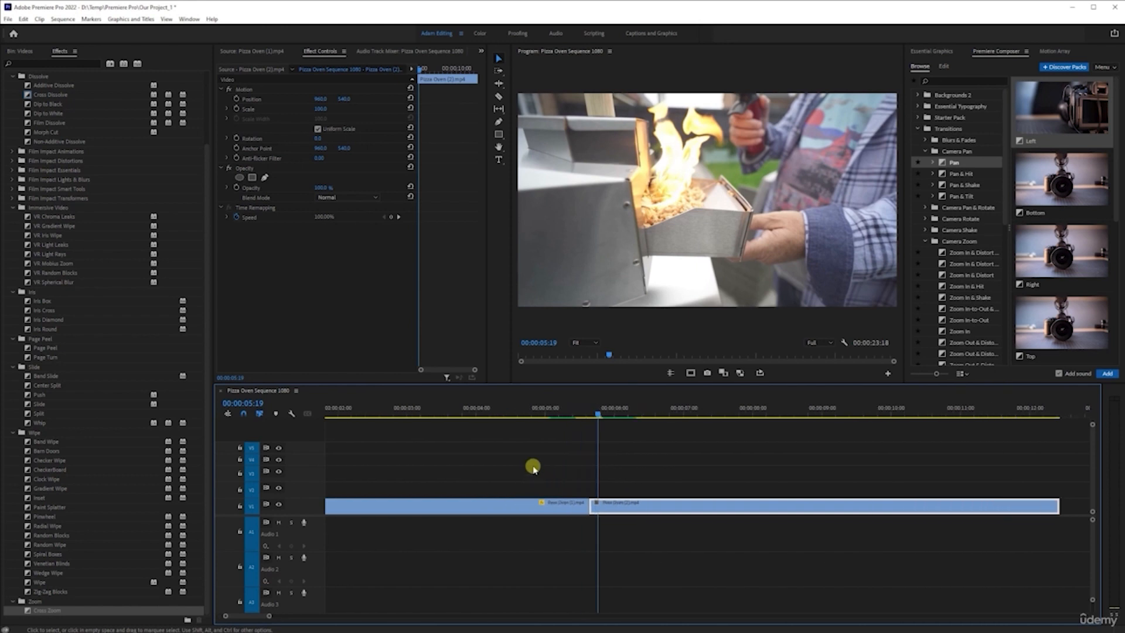
{"action": "left_click", "coordinate": [589, 412]}
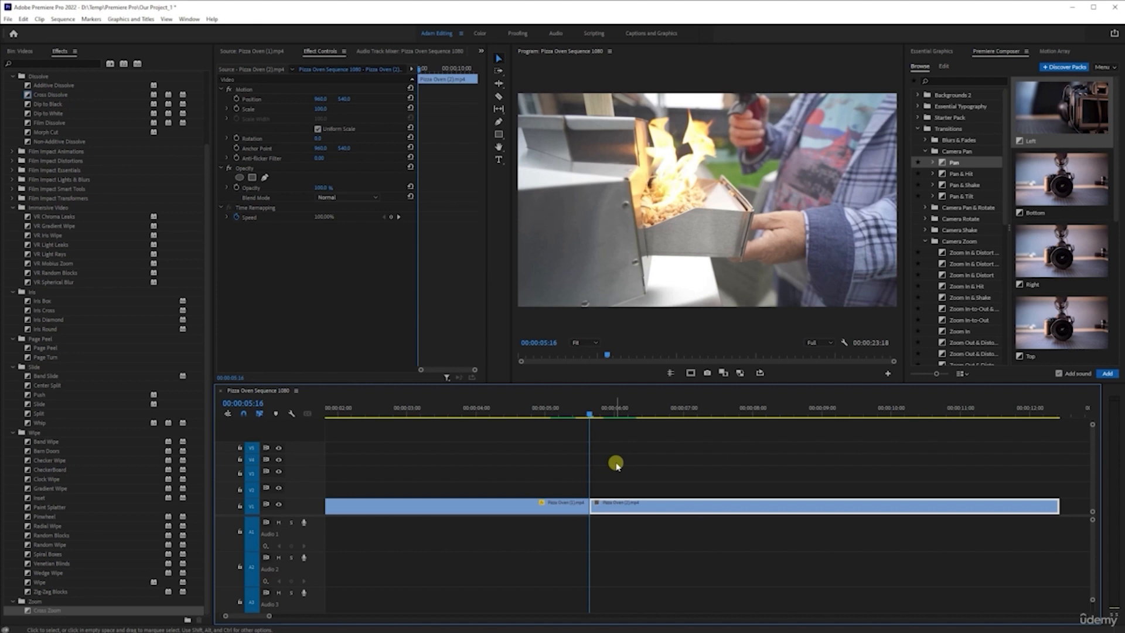
{"action": "left_click", "coordinate": [556, 410]}
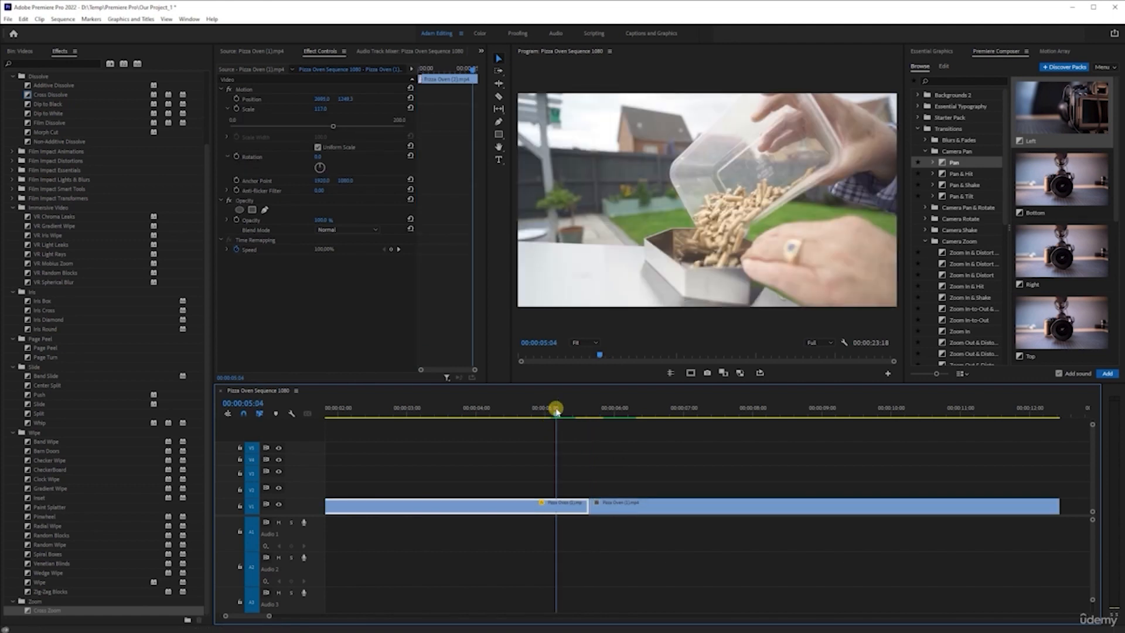
{"action": "left_click", "coordinate": [480, 498]}
{"action": "key", "text": "space"}
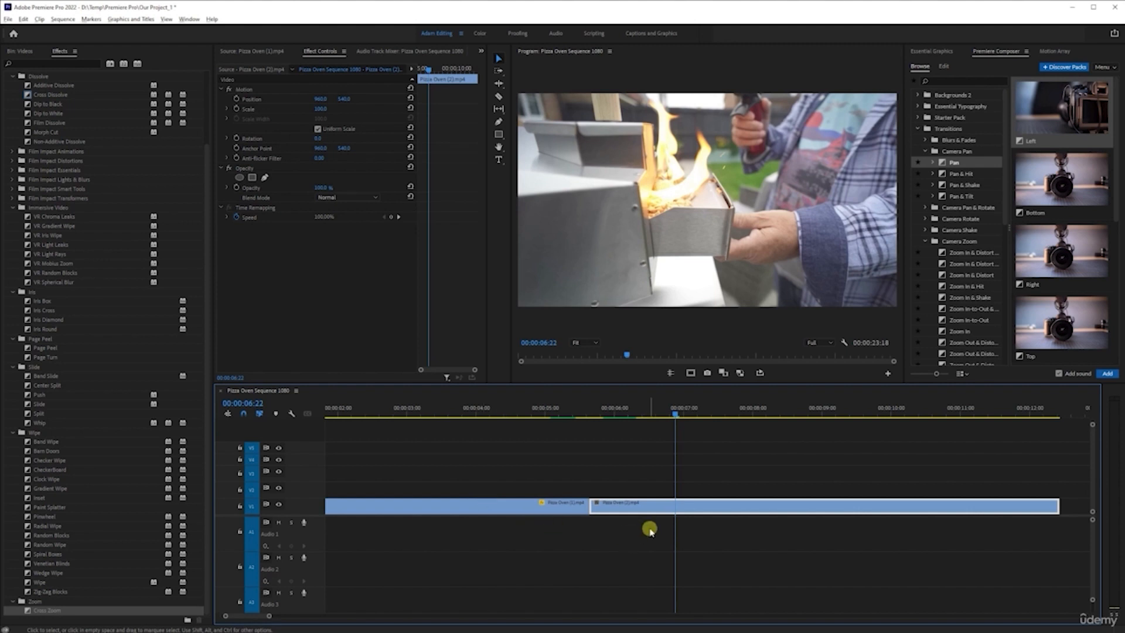
- Apply the VR Light Leaks transition at the cut between the pizza oven clips and lengthen it to about one second
{"action": "scroll", "coordinate": [649, 529], "scroll_direction": "down", "scroll_amount": 4}
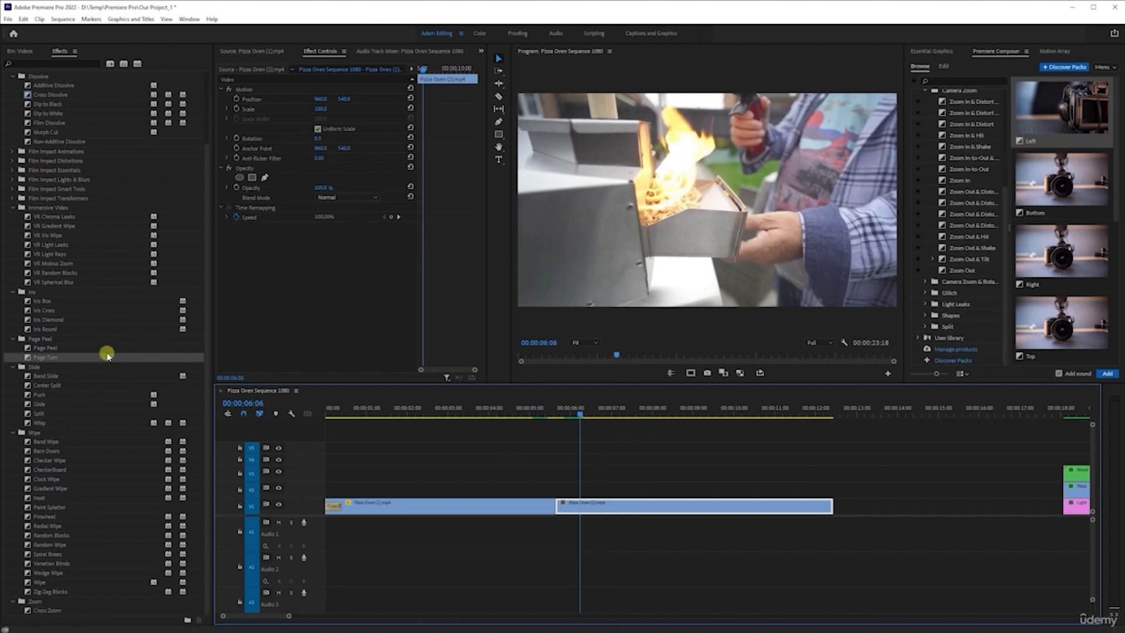
{"action": "scroll", "coordinate": [70, 419], "scroll_direction": "up", "scroll_amount": 1}
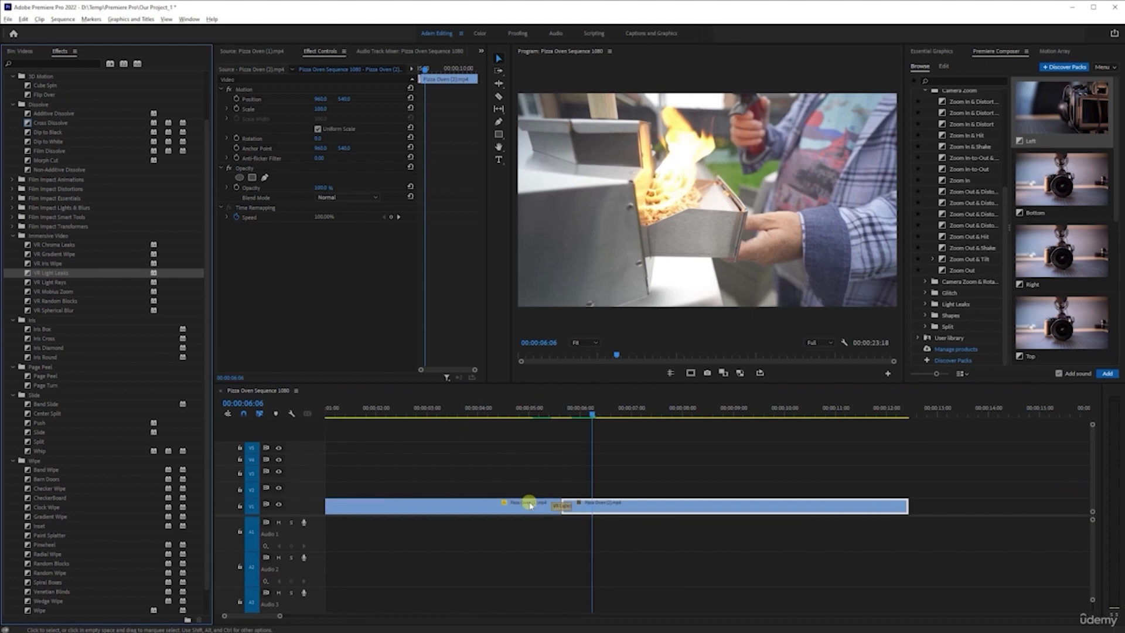
{"action": "scroll", "coordinate": [527, 498], "scroll_direction": "up", "scroll_amount": 2}
{"action": "left_click_drag", "start_coordinate": [617, 507], "coordinate": [646, 507]}
- Play back and scrub through the VR Light Leaks transition, starting shortly before it
{"action": "left_click", "coordinate": [485, 409]}
{"action": "key", "text": "space"}
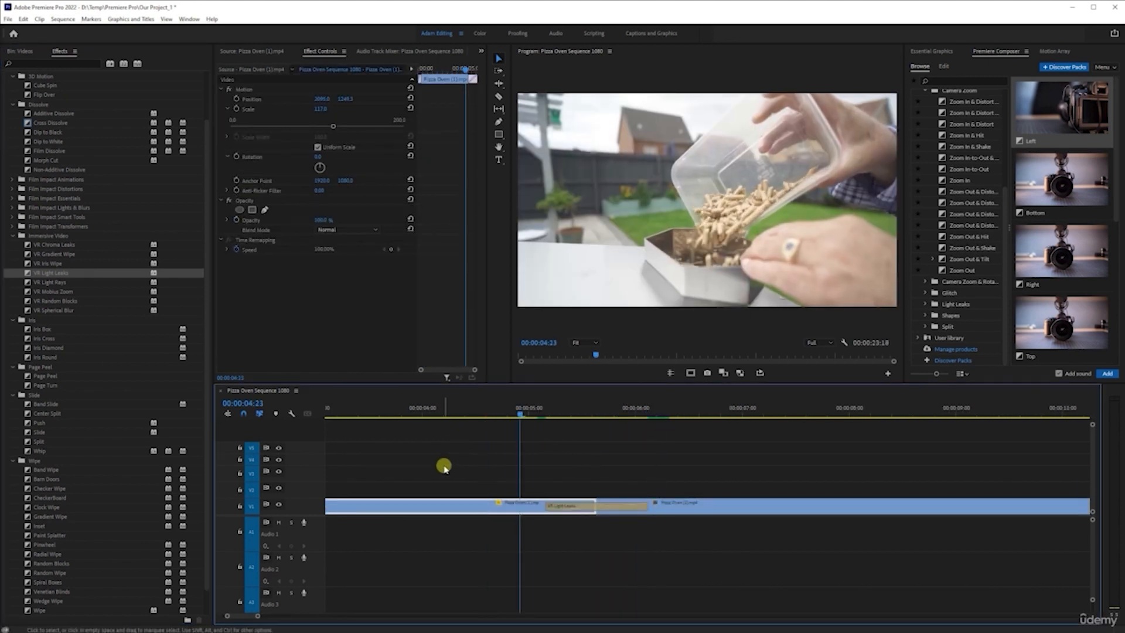
{"action": "left_click_drag", "start_coordinate": [545, 410], "coordinate": [682, 416]}
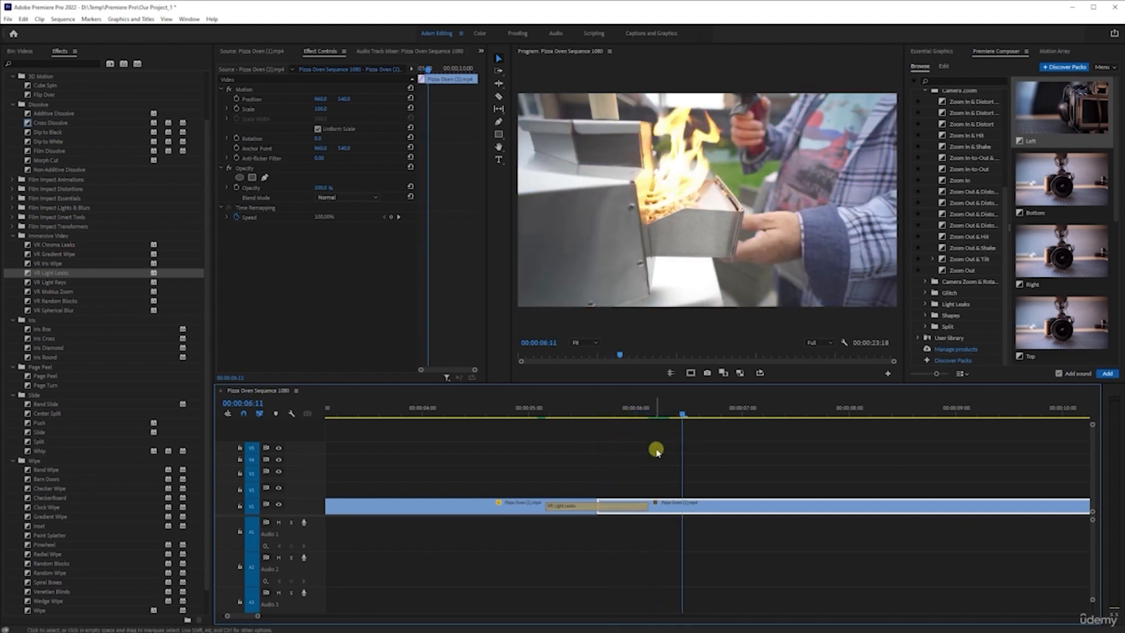
{"action": "left_click", "coordinate": [628, 409]}
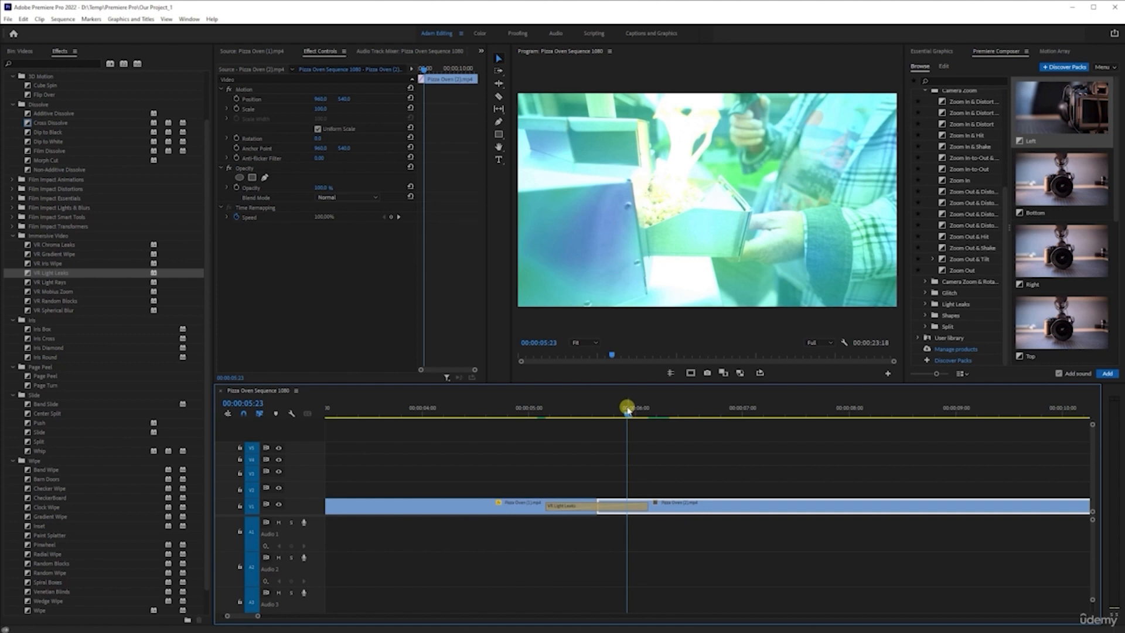
{"action": "left_click_drag", "start_coordinate": [628, 416], "coordinate": [533, 419]}
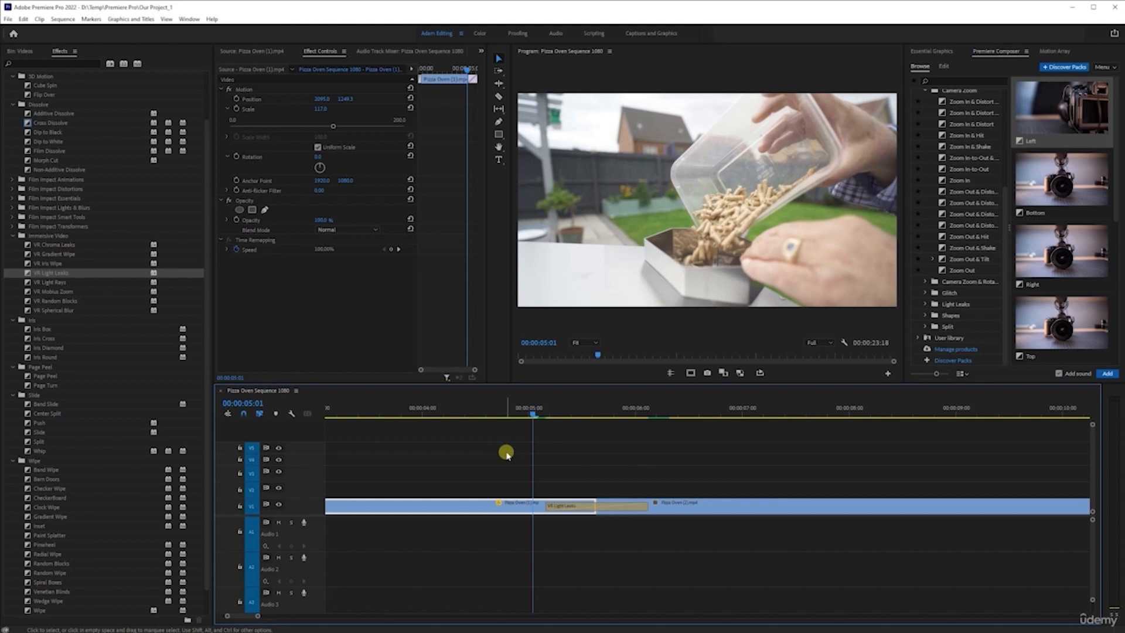
{"action": "key", "text": "space"}
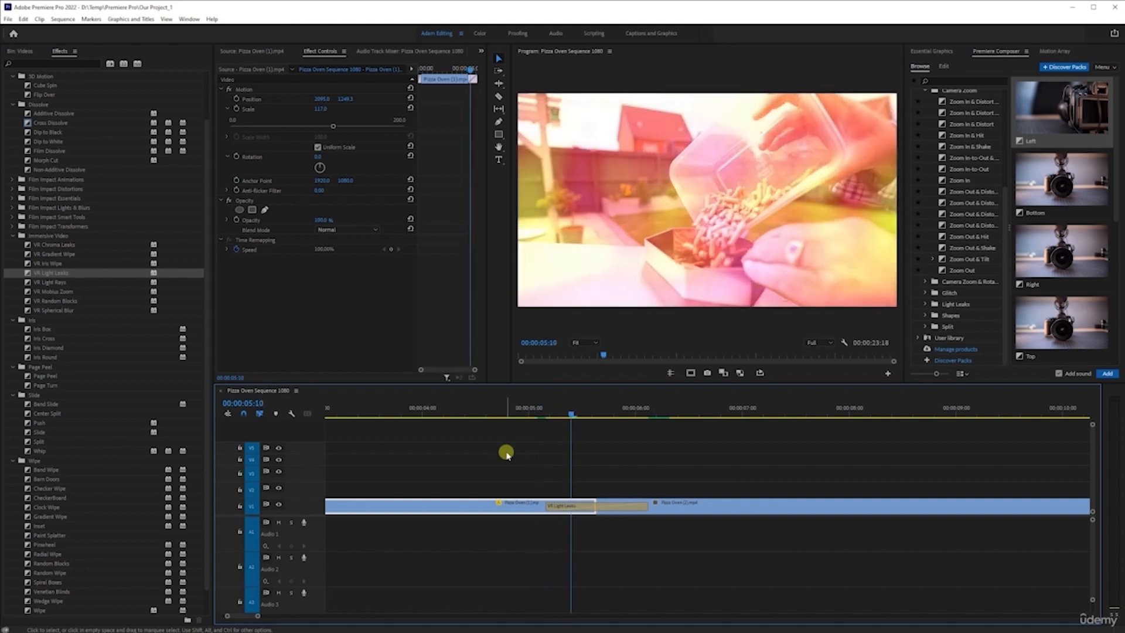
- Stop playback and delete the VR Light Leaks transition from the cut
{"action": "key", "text": "space"}
{"action": "left_click", "coordinate": [609, 506]}
{"action": "key", "text": "Delete"}
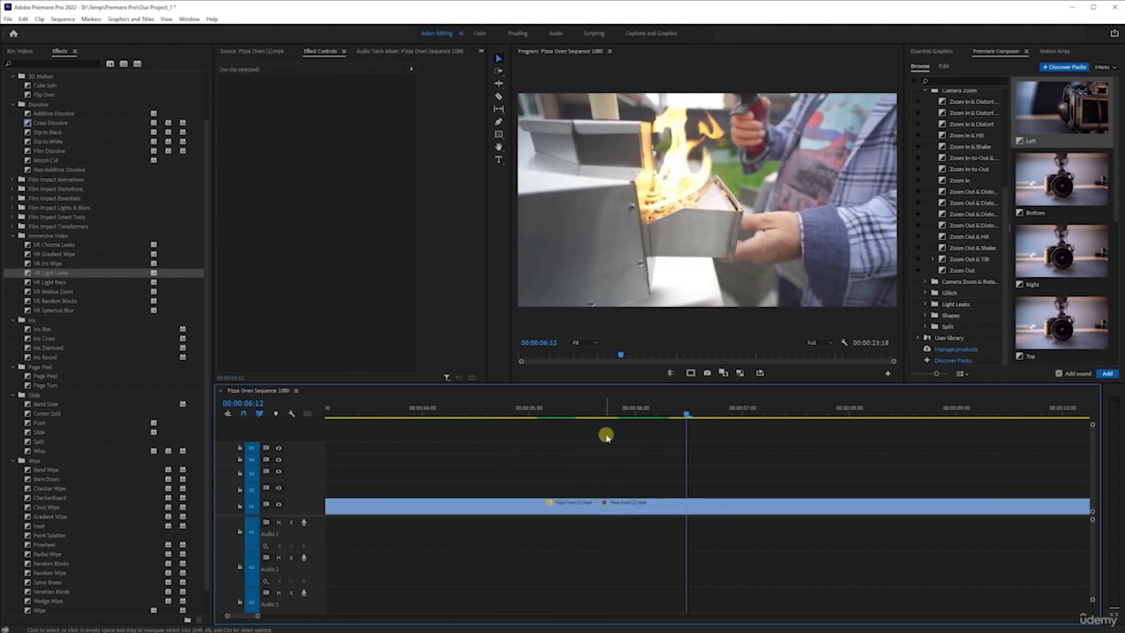
- Widen the Premiere Composer area and add Generated Light Leak 1 from Light Leaks at the cut at 00:00:05:16
{"action": "left_click", "coordinate": [598, 412]}
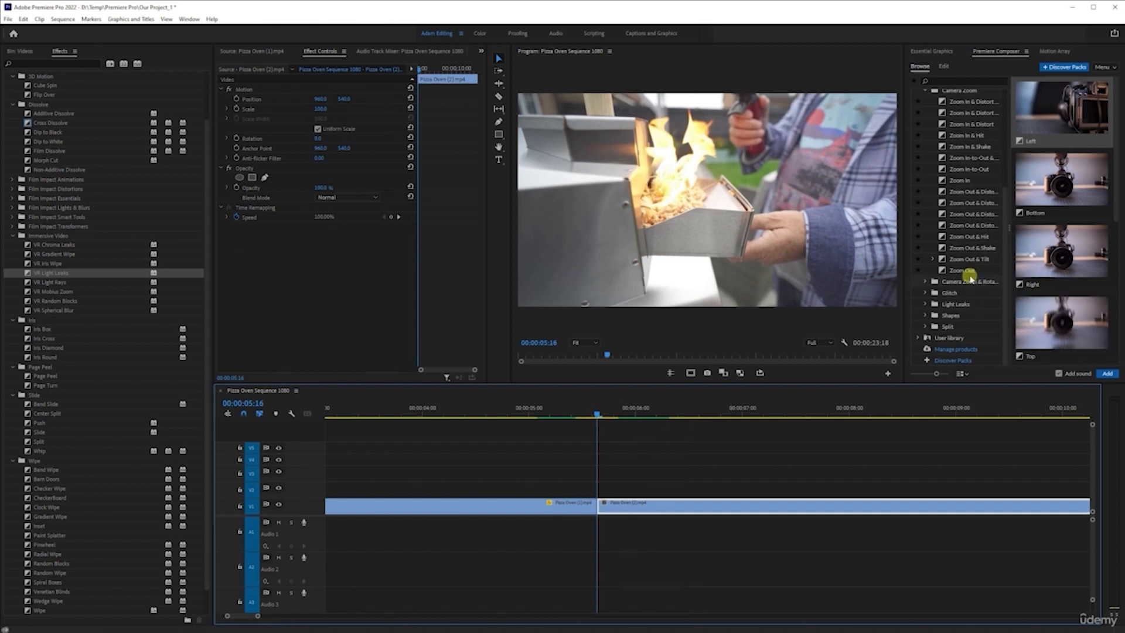
{"action": "left_click", "coordinate": [930, 305]}
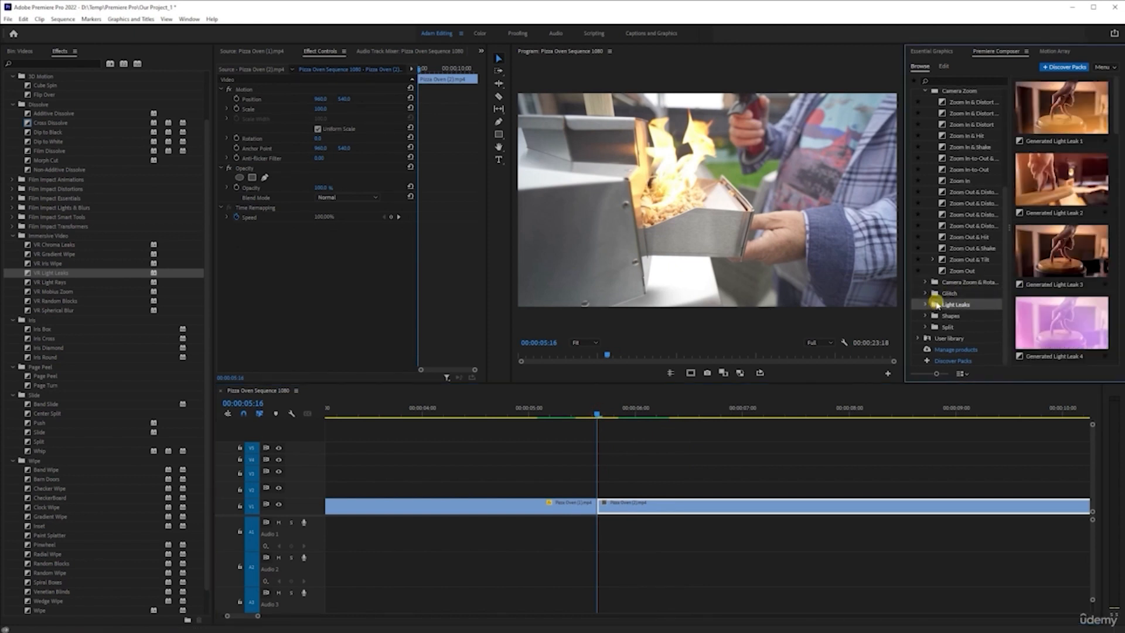
{"action": "left_click_drag", "start_coordinate": [907, 199], "coordinate": [803, 196]}
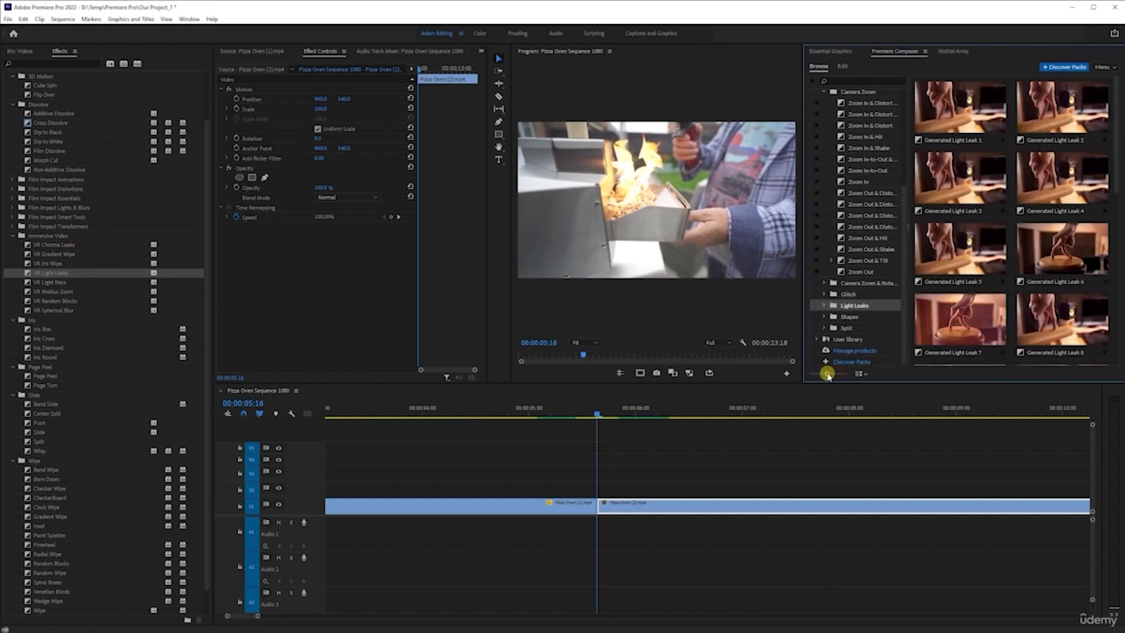
{"action": "left_click", "coordinate": [976, 120]}
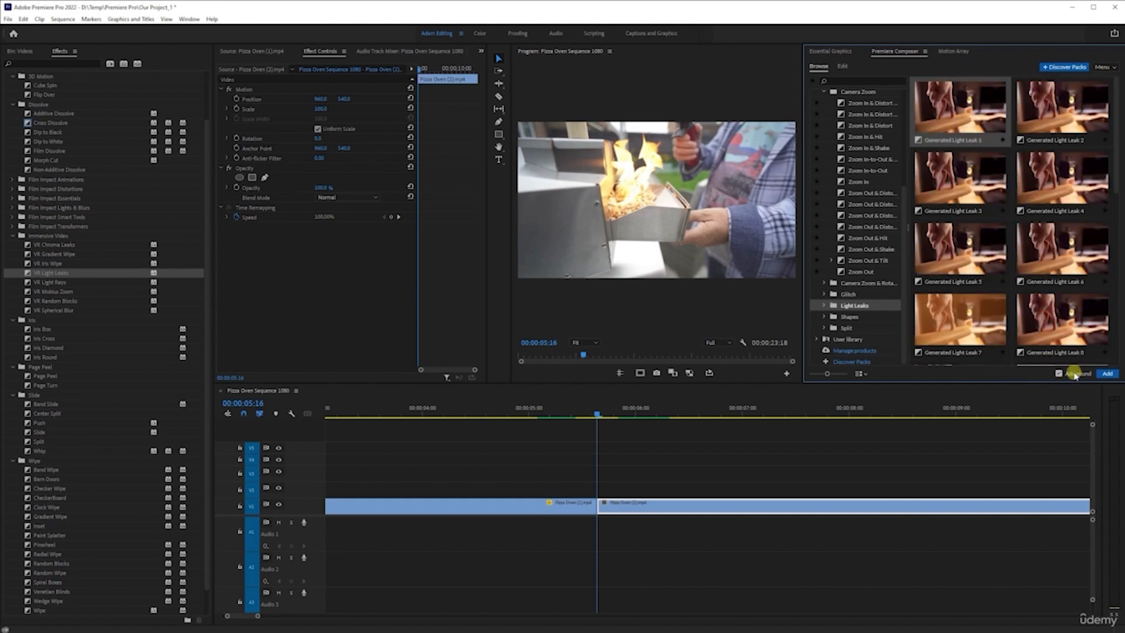
{"action": "left_click", "coordinate": [1106, 374]}
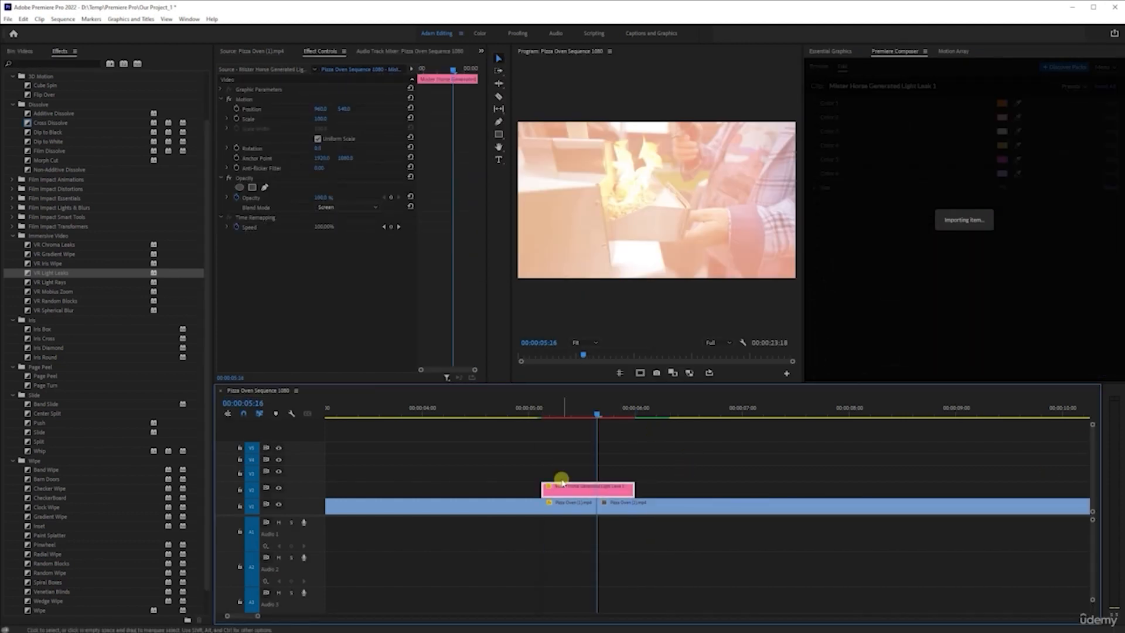
- Mark the range from 00:00:05:00 to 00:00:06:05 around the light leak and render it
{"action": "key", "text": "i"}
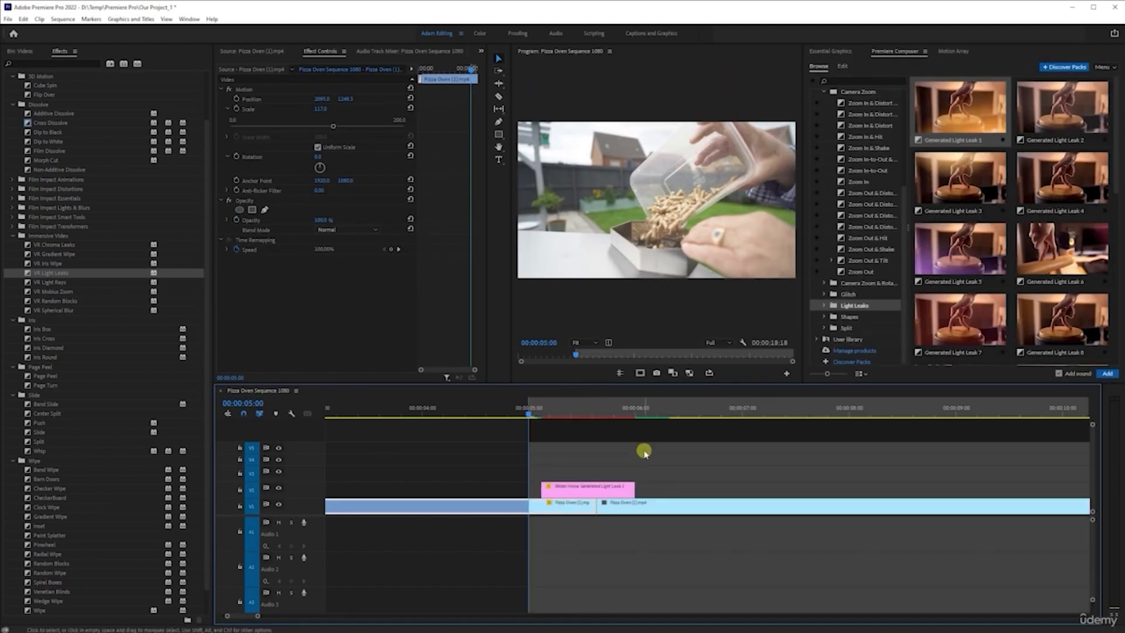
{"action": "left_click", "coordinate": [652, 425]}
{"action": "key", "text": "o"}
{"action": "key", "text": "Return"}
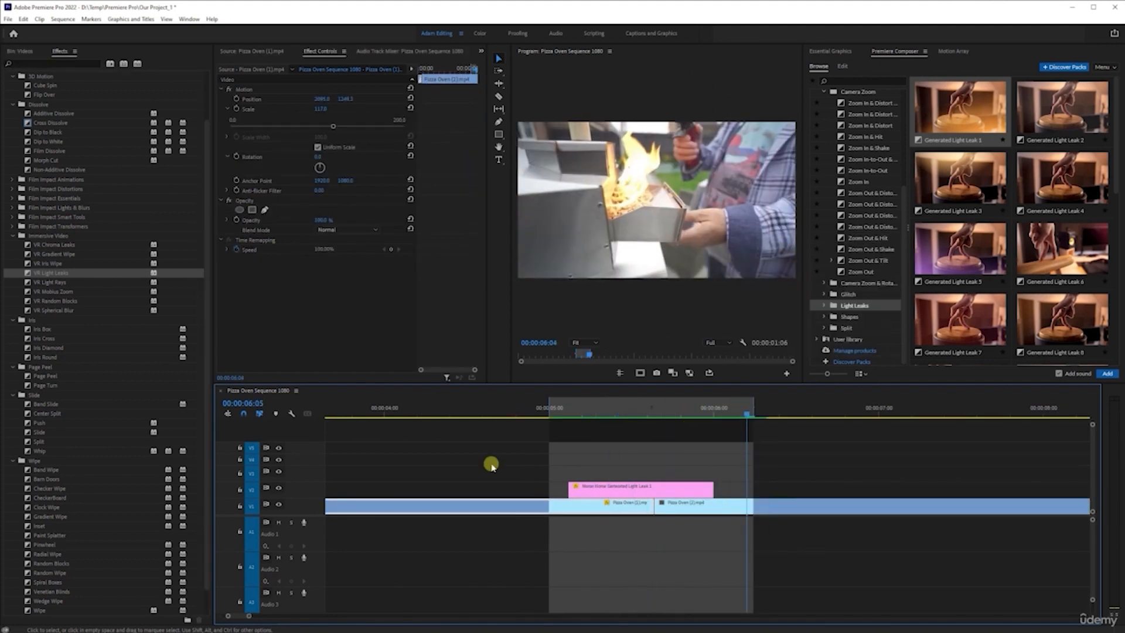
- Play back the rendered Generated Light Leak 1 transition across the cut
{"action": "left_click", "coordinate": [653, 427]}
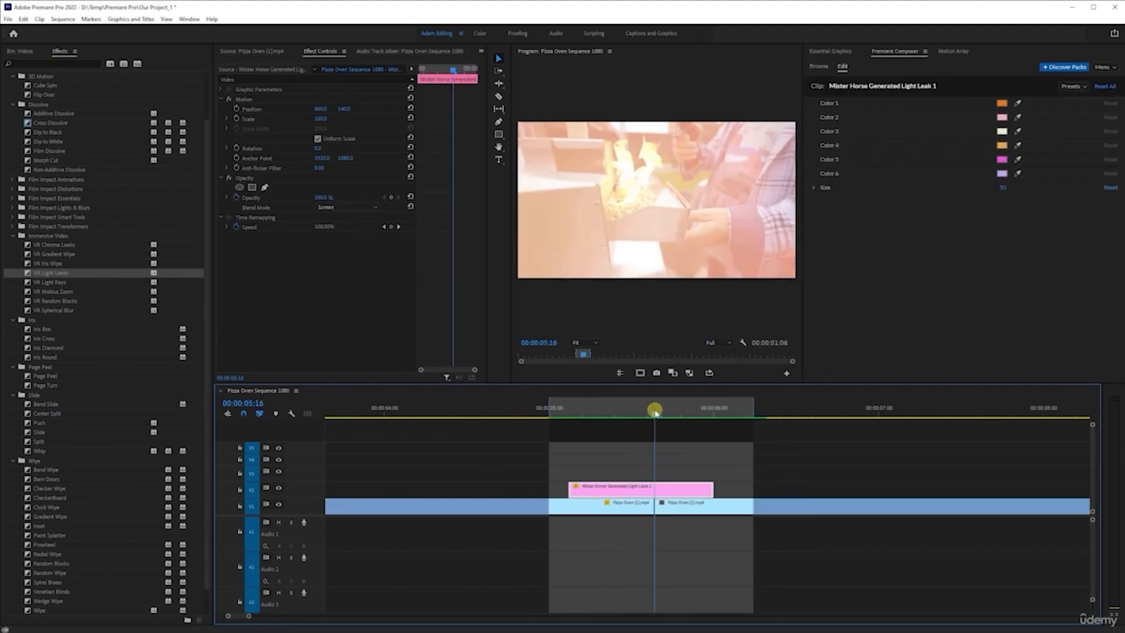
{"action": "left_click", "coordinate": [571, 413]}
{"action": "key", "text": "space"}
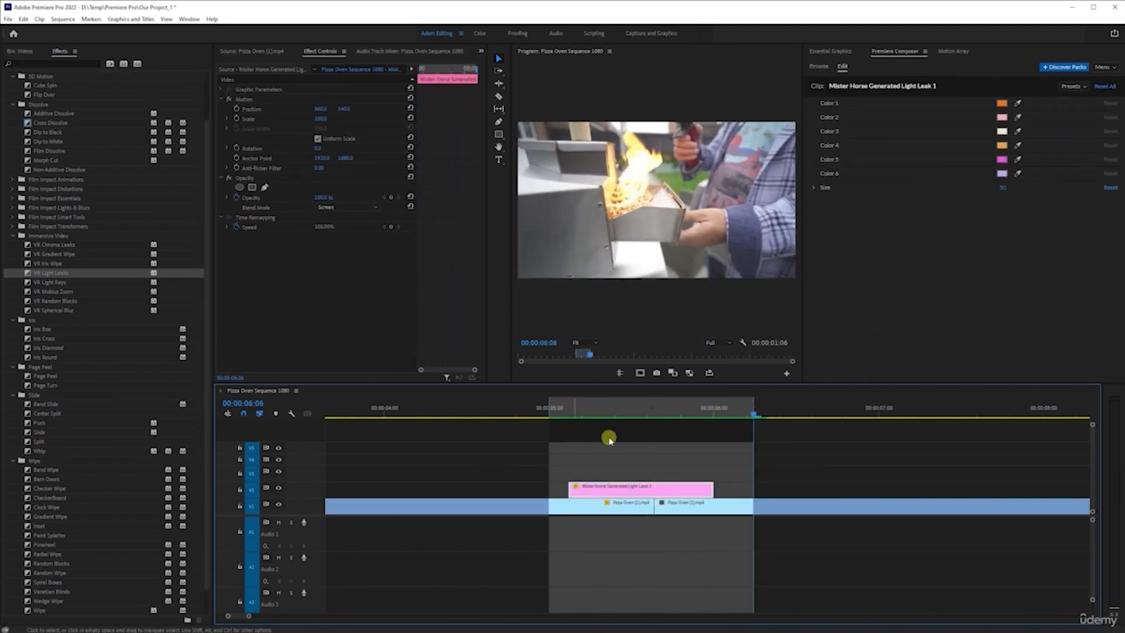
{"action": "left_click", "coordinate": [647, 420]}
{"action": "key", "text": "space"}
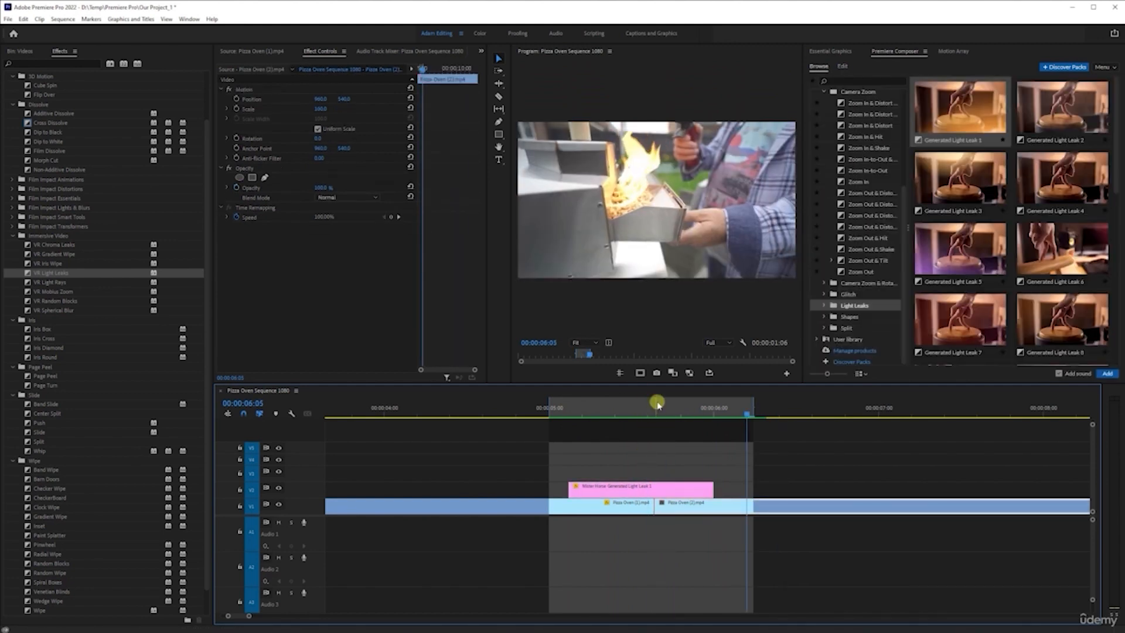
- Delete Generated Light Leak 1 and add Organic Light Leak 1 from the Organic light leaks at the cut at 00:00:05:16
{"action": "left_click", "coordinate": [825, 306]}
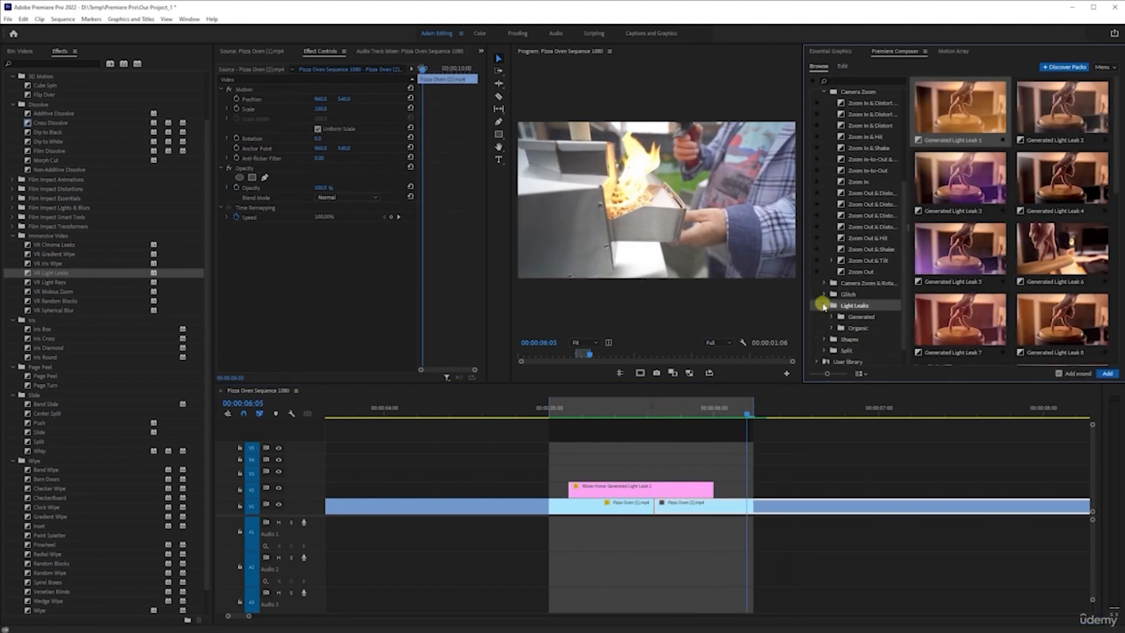
{"action": "left_click", "coordinate": [862, 328]}
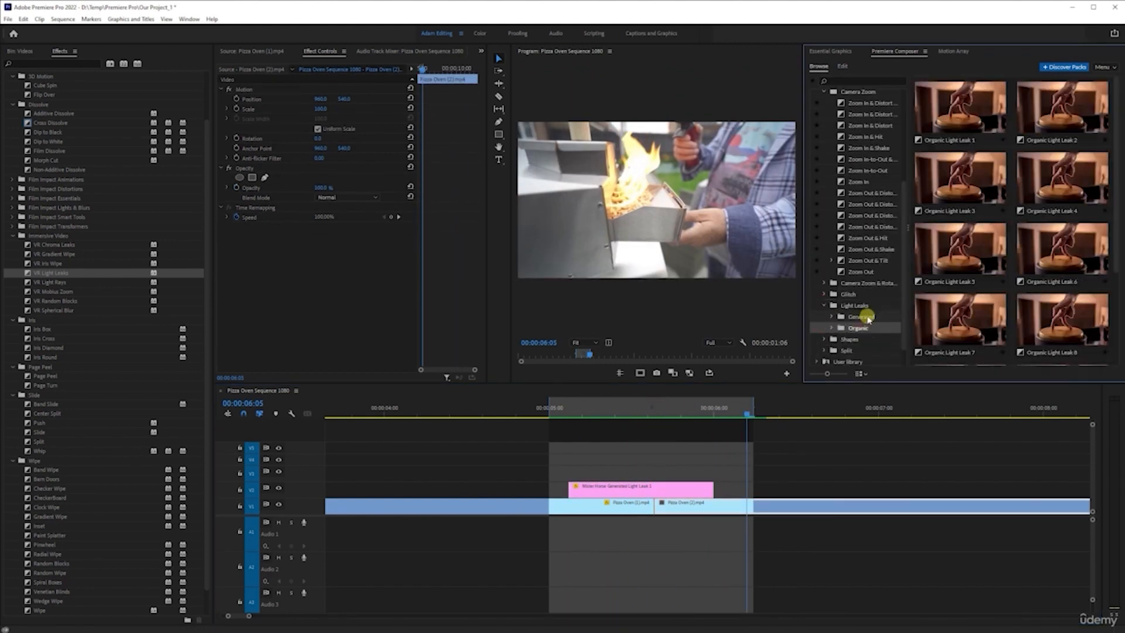
{"action": "left_click", "coordinate": [655, 414]}
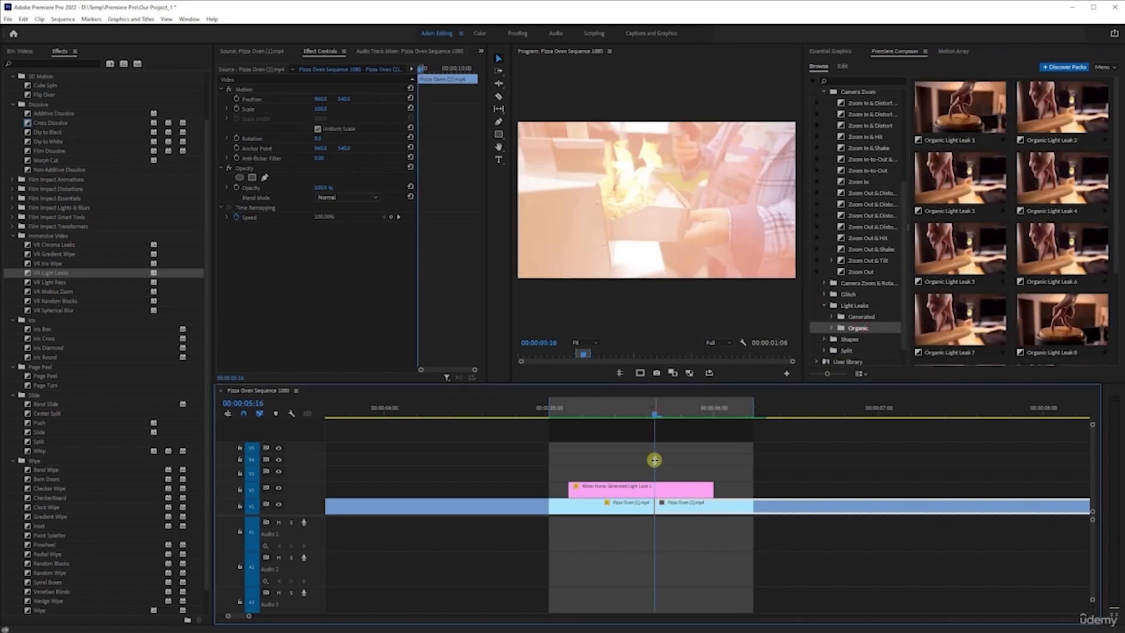
{"action": "left_click", "coordinate": [663, 492]}
{"action": "key", "text": "Delete"}
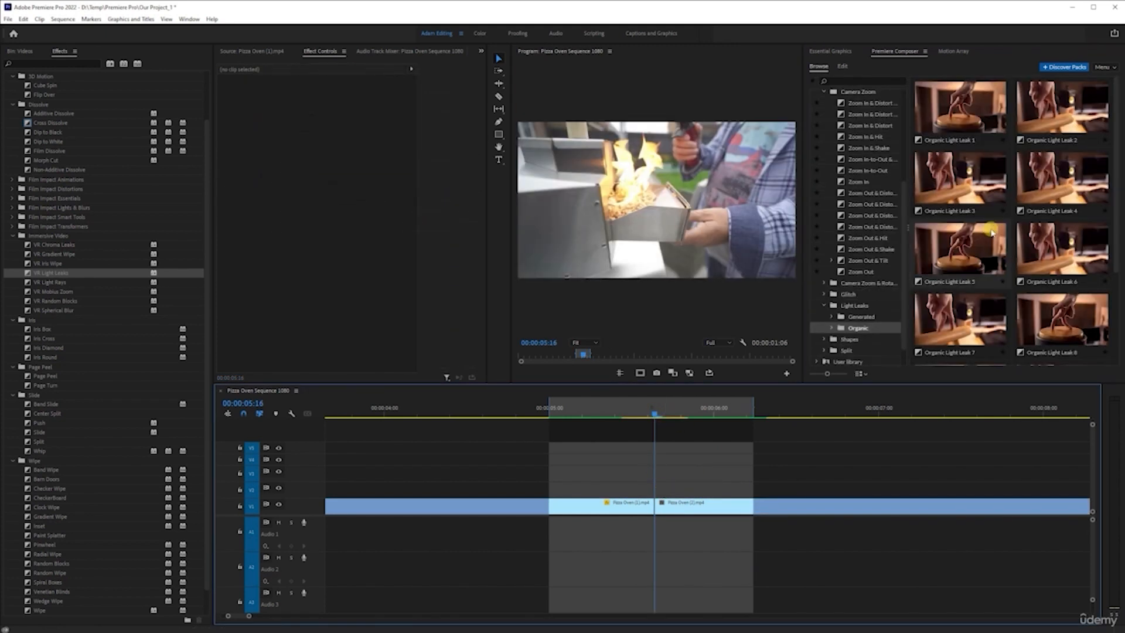
{"action": "left_click", "coordinate": [970, 122]}
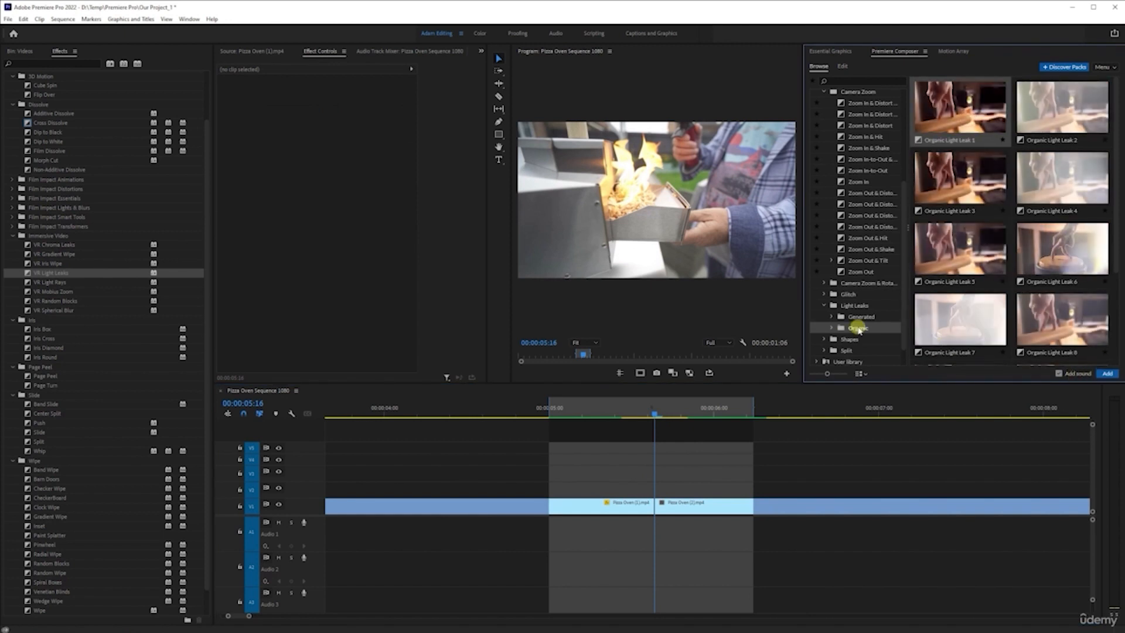
{"action": "left_click", "coordinate": [1109, 372]}
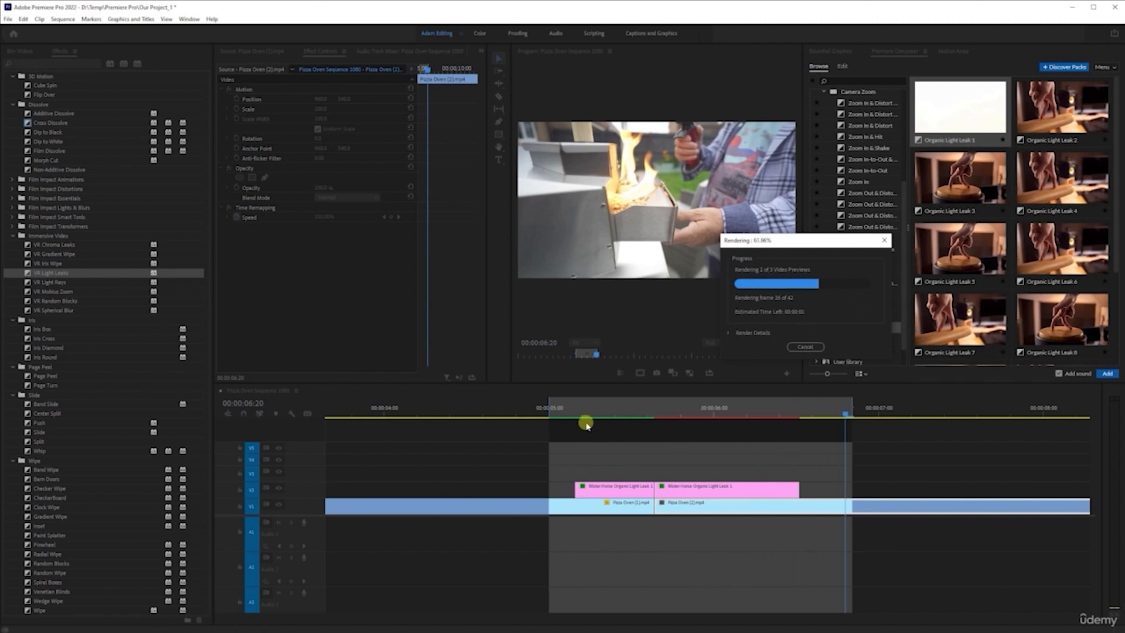
- Clear the sequence's in and out points and play back the Organic Light Leak 1 transition from 00:00:04:19
{"action": "right_click", "coordinate": [605, 405]}
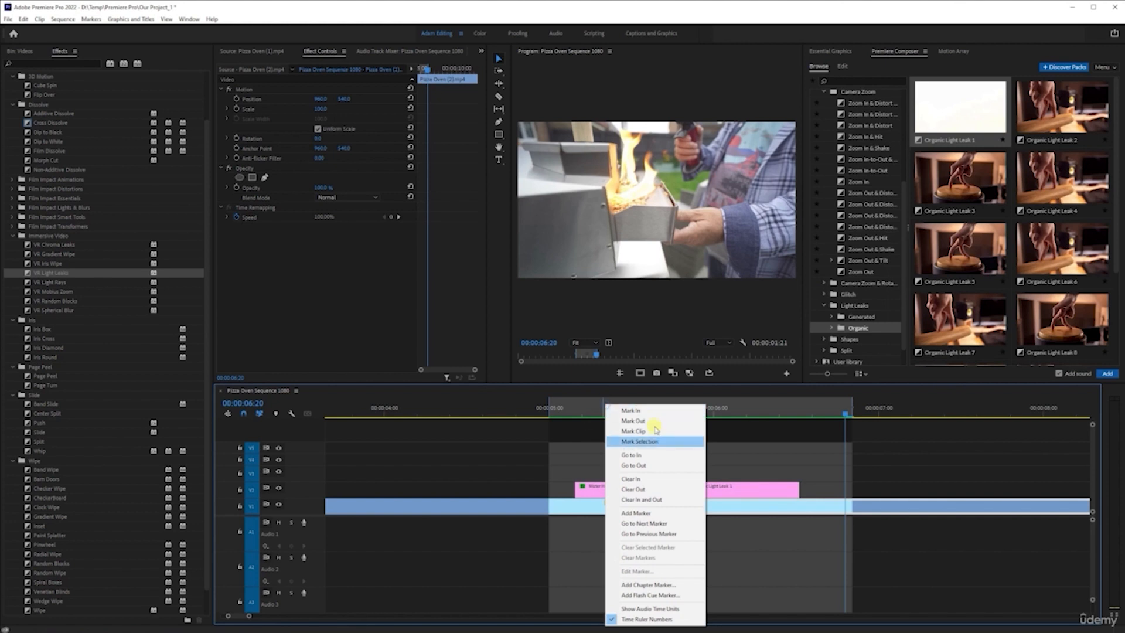
{"action": "left_click", "coordinate": [668, 500]}
{"action": "left_click", "coordinate": [510, 413]}
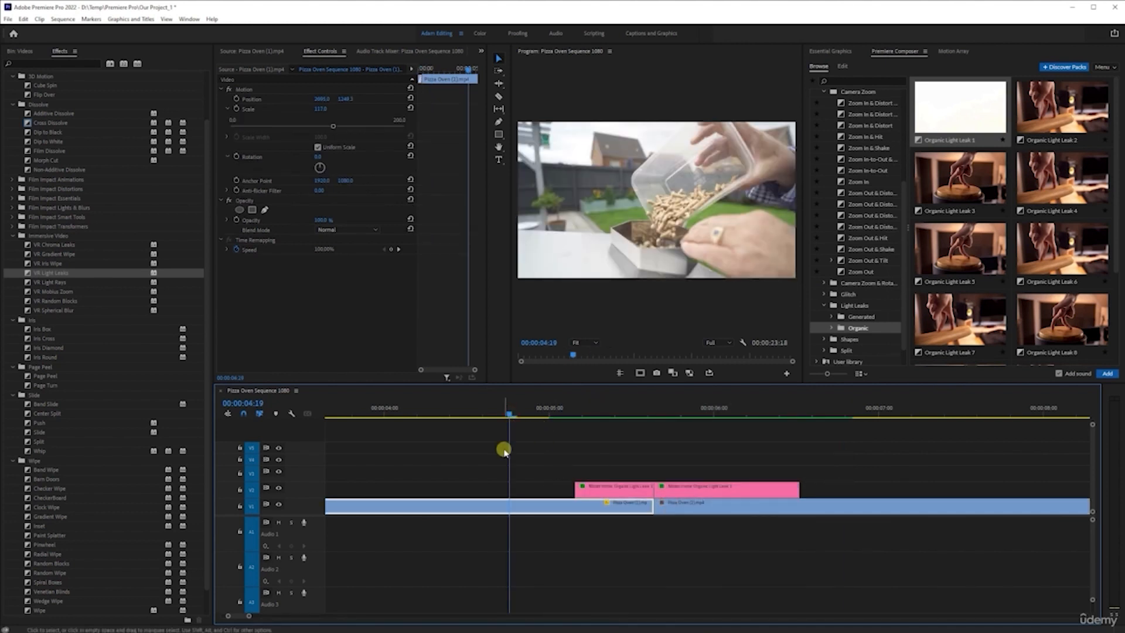
{"action": "key", "text": "space"}
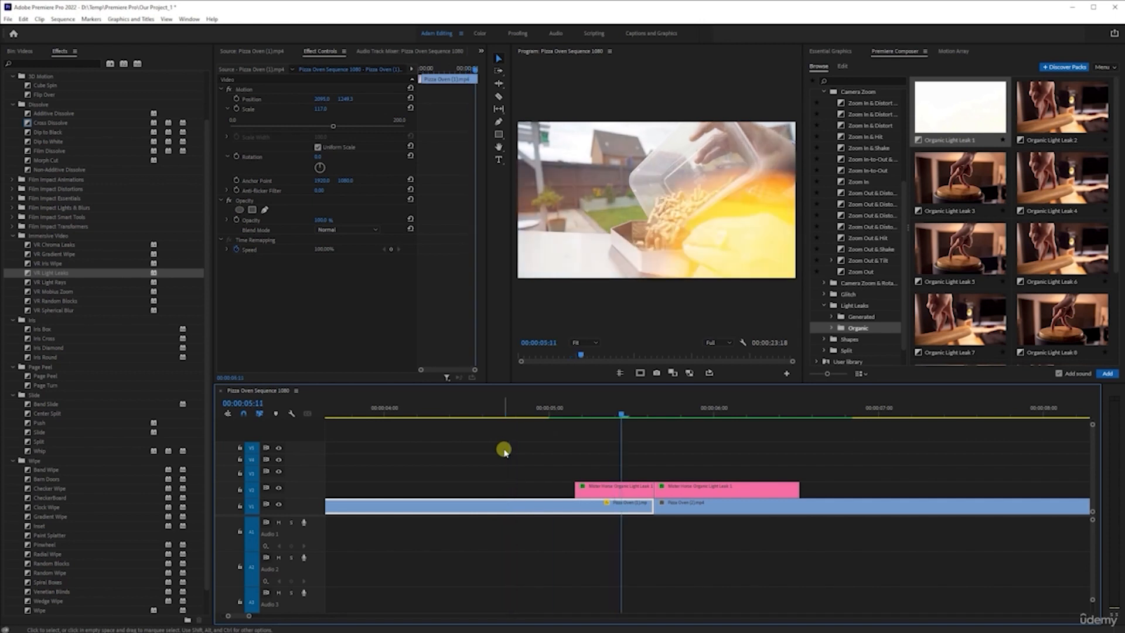
- Try a bright green tint on the Organic Light Leak 1 clip before the cut, with the playhead at 00:00:05:11
{"action": "left_click", "coordinate": [655, 414]}
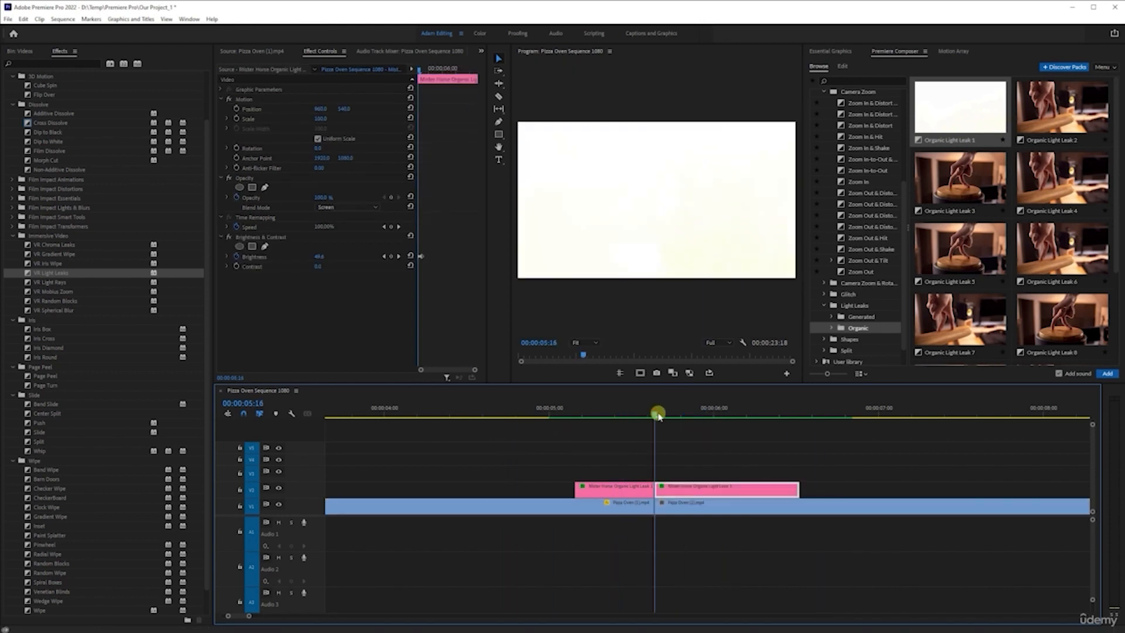
{"action": "left_click", "coordinate": [621, 413]}
{"action": "left_click", "coordinate": [632, 484]}
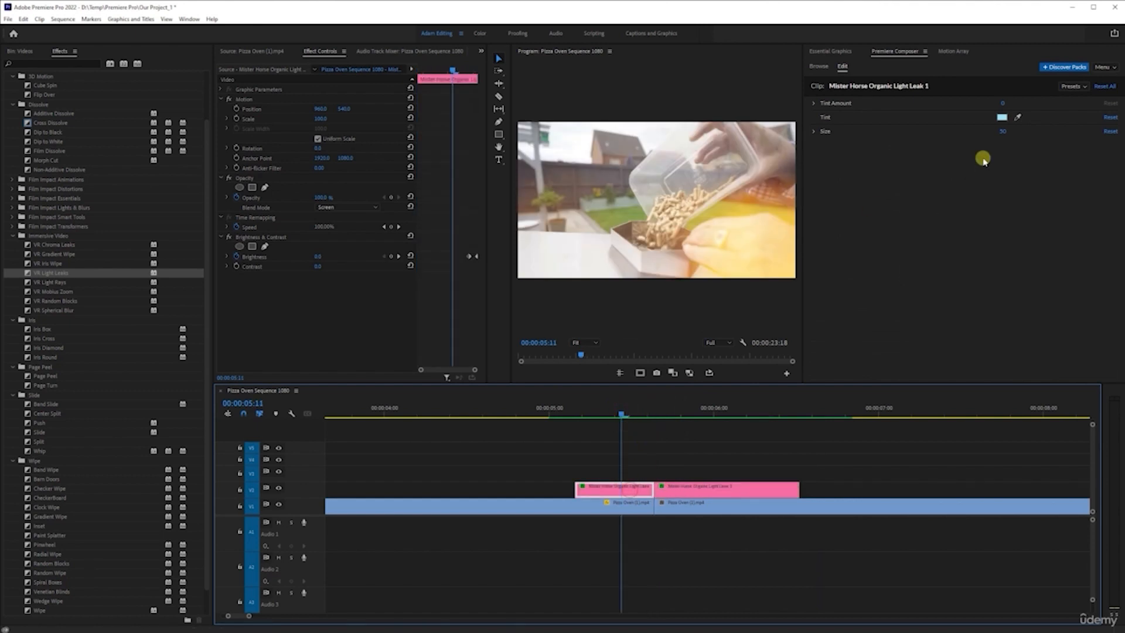
{"action": "left_click", "coordinate": [1003, 118]}
{"action": "left_click_drag", "start_coordinate": [976, 230], "coordinate": [1011, 158]}
{"action": "left_click", "coordinate": [1022, 187]}
{"action": "left_click", "coordinate": [1010, 249]}
{"action": "left_click", "coordinate": [948, 297]}
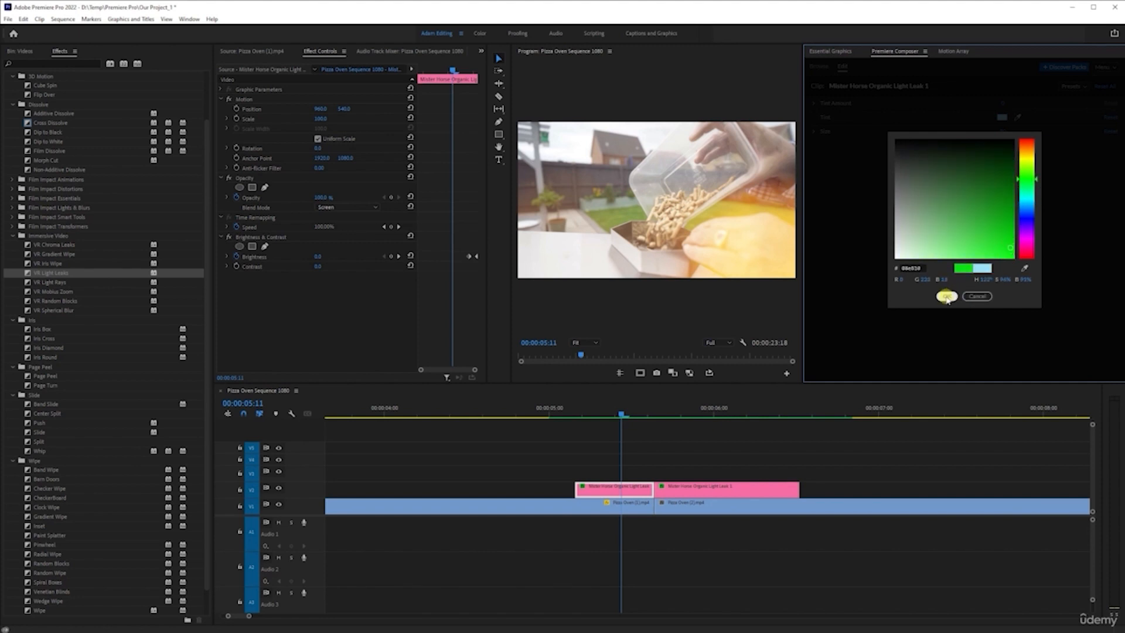
- Scrub through both Organic Light Leak 1 clips to check the tint, then play the transition from 00:00:05:02
{"action": "left_click_drag", "start_coordinate": [562, 416], "coordinate": [687, 404]}
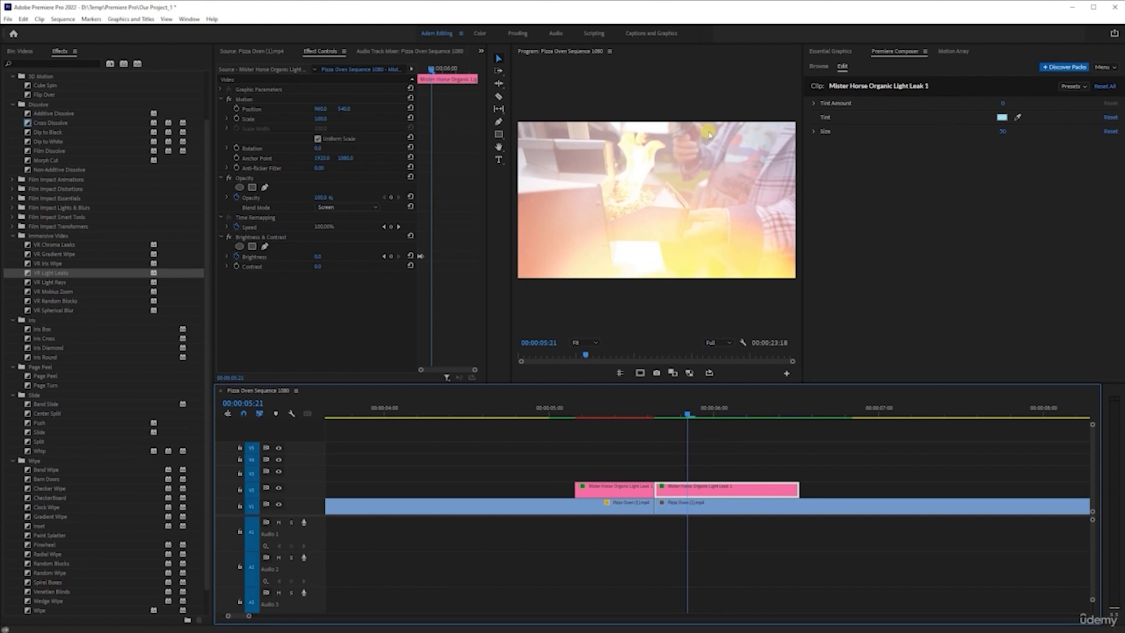
{"action": "left_click", "coordinate": [622, 407]}
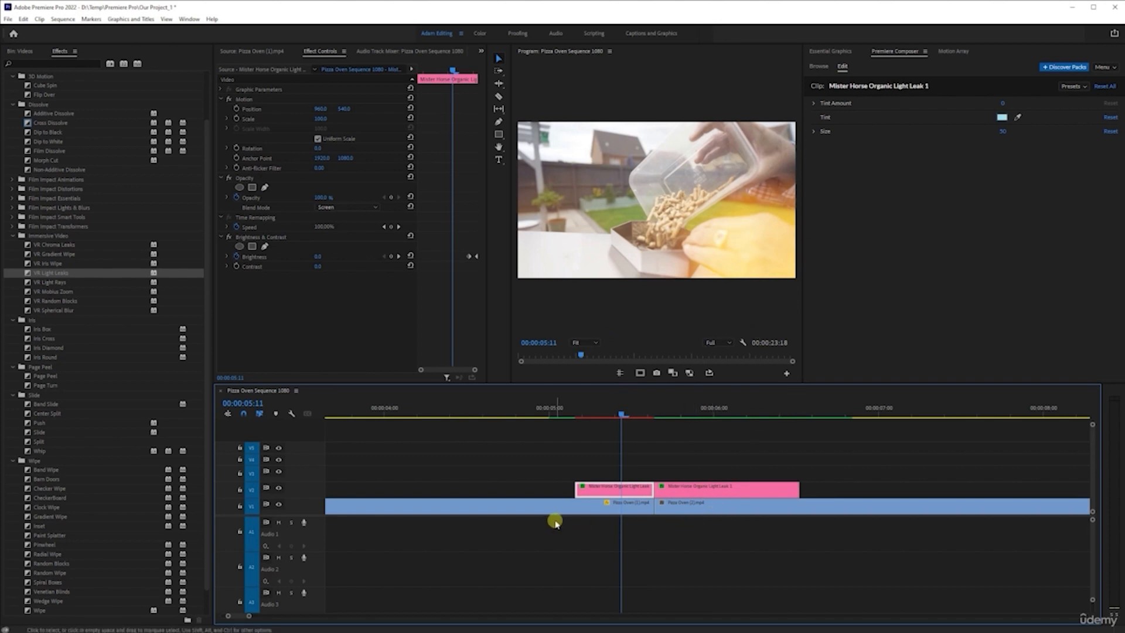
{"action": "left_click", "coordinate": [563, 404]}
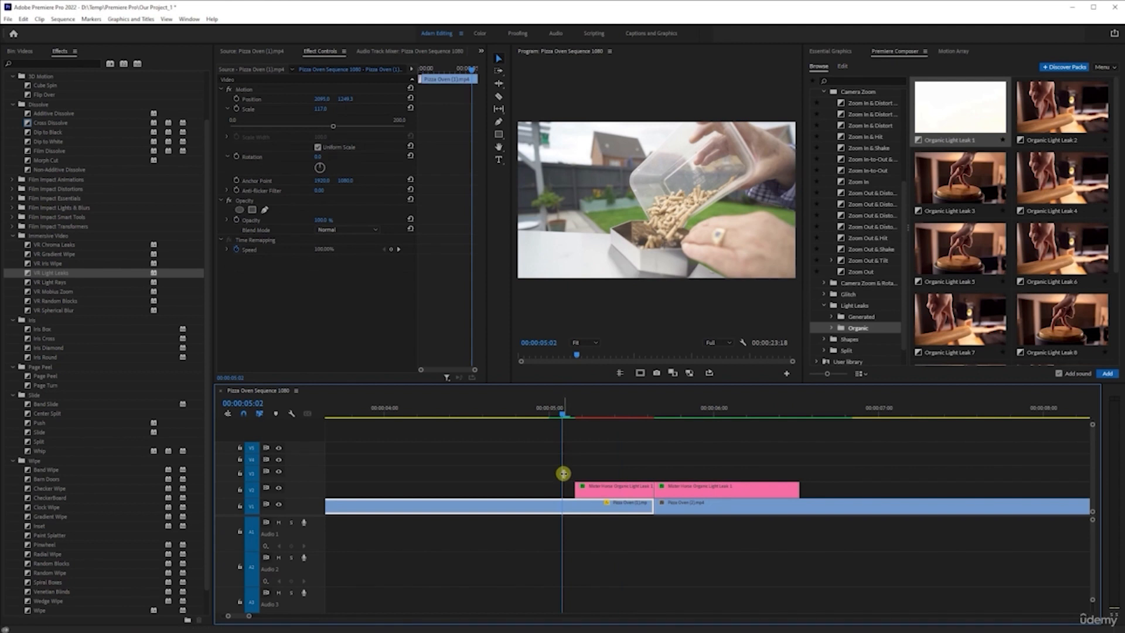
{"action": "key", "text": "space"}
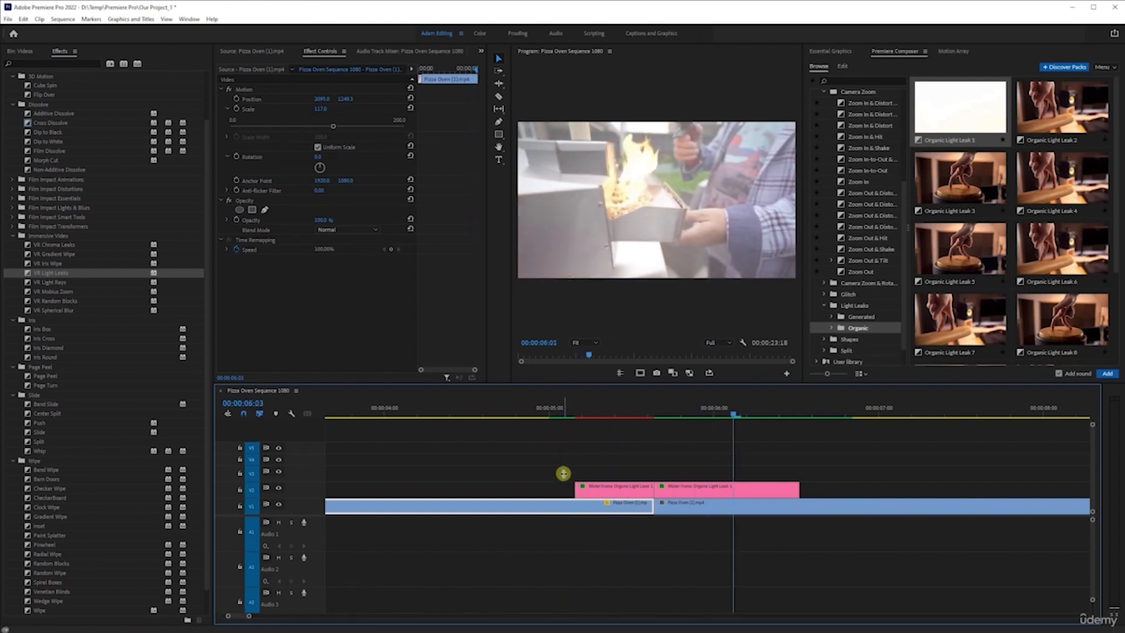
{"action": "key", "text": "space"}
{"action": "left_click", "coordinate": [953, 497]}
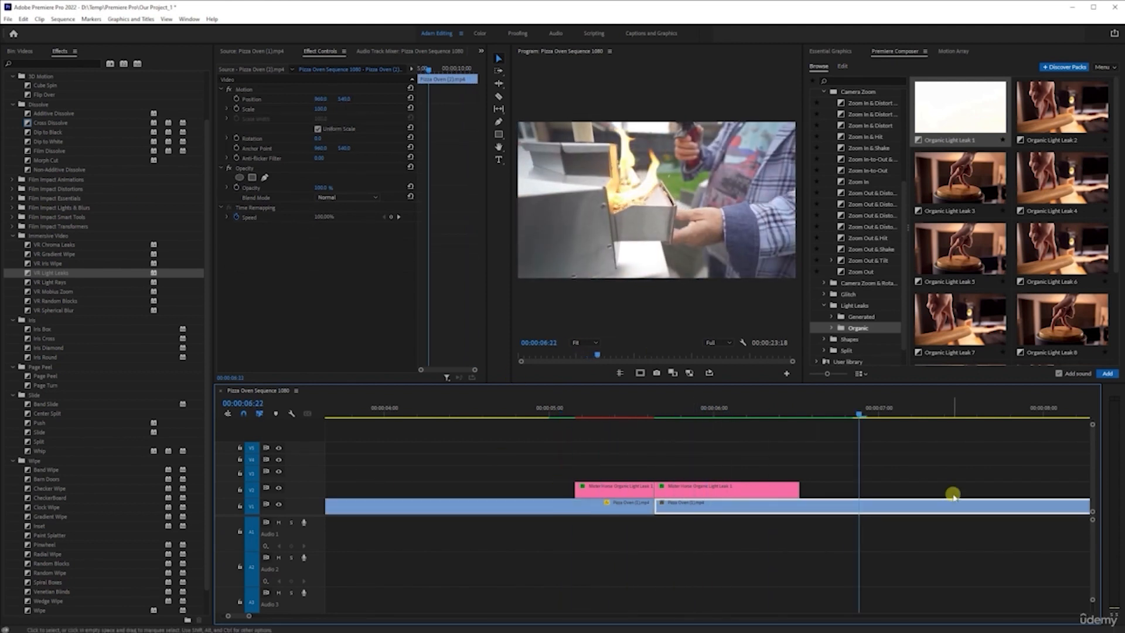
- Reset the custom editing workspace to its saved layout and delete both Organic Light Leak 1 clips above the cut
{"action": "right_click", "coordinate": [440, 33]}
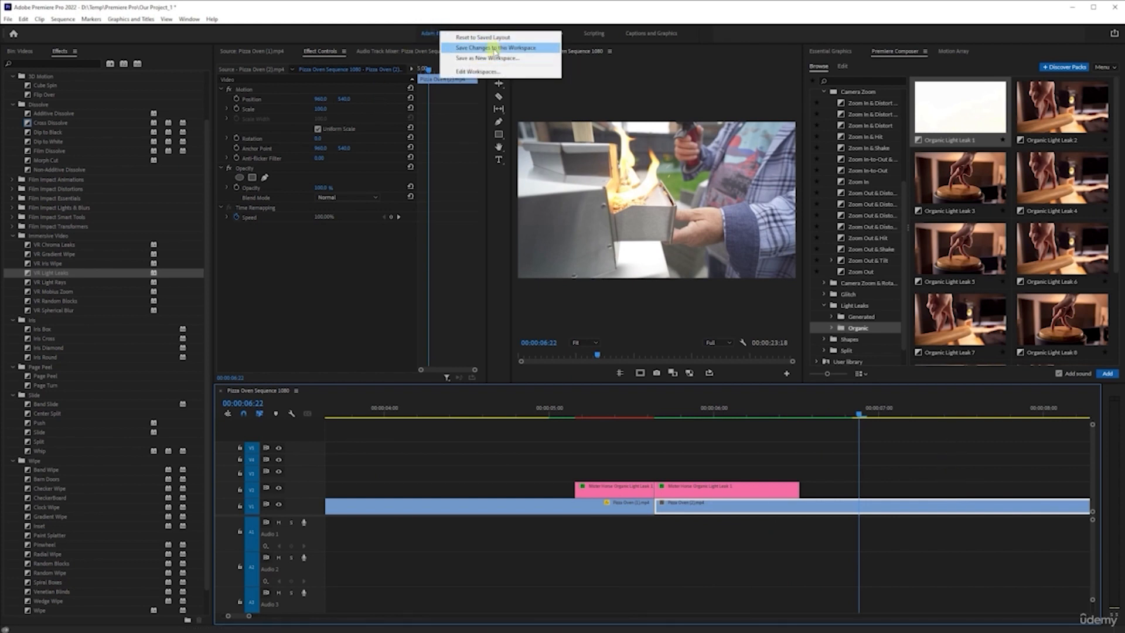
{"action": "left_click", "coordinate": [489, 37]}
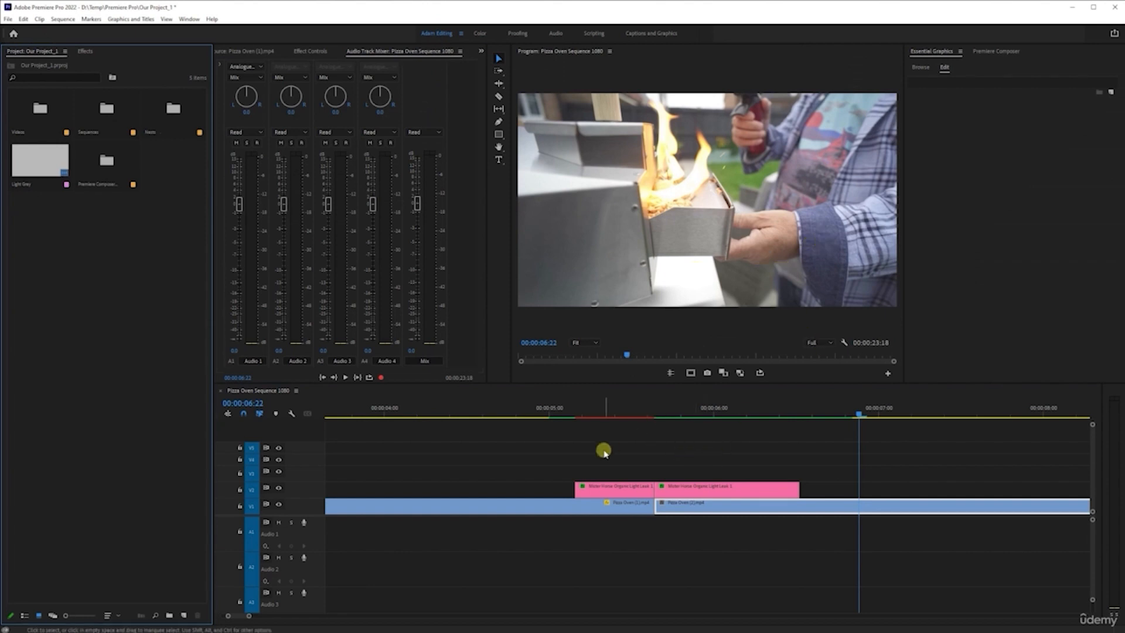
{"action": "left_click", "coordinate": [655, 408]}
{"action": "left_click_drag", "start_coordinate": [577, 447], "coordinate": [824, 491]}
{"action": "key", "text": "Delete"}
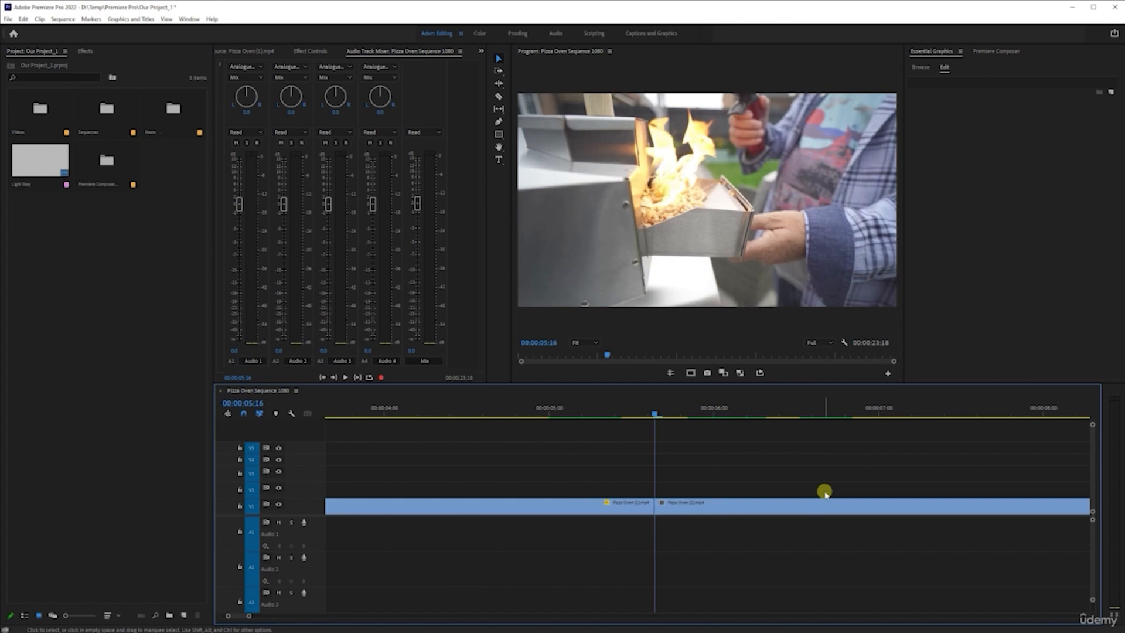